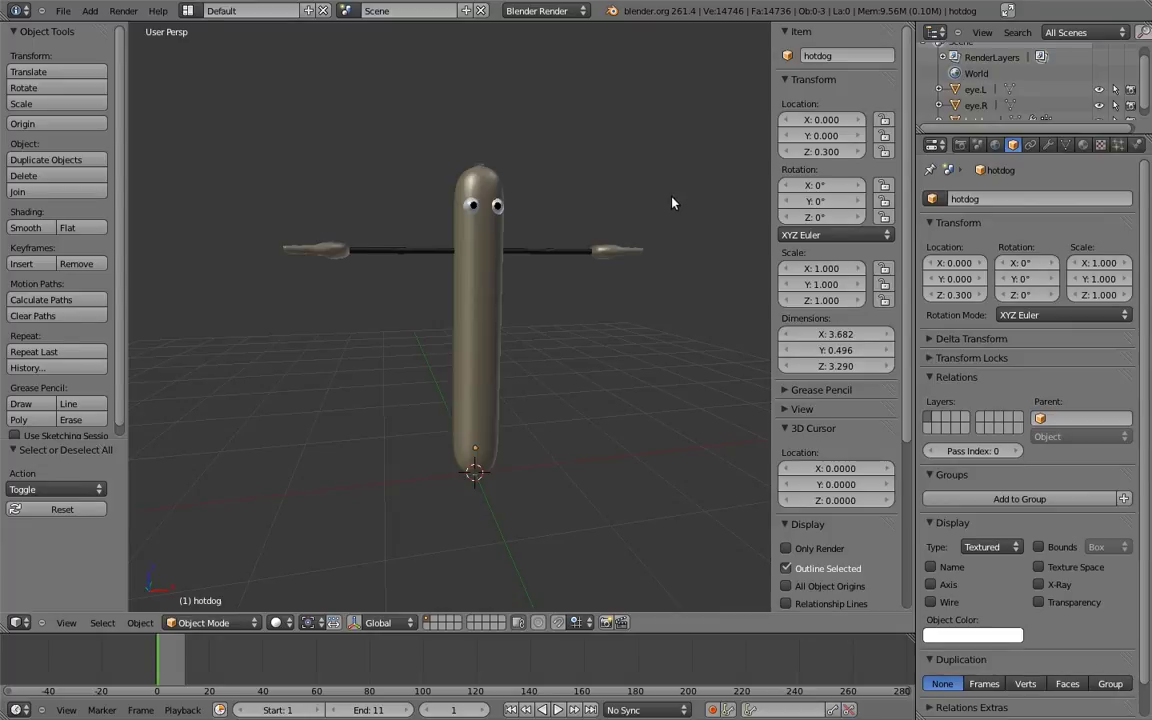
Step: Select every object of the hotdog character, including its eyes and arms
{"action": "key", "text": "a"}
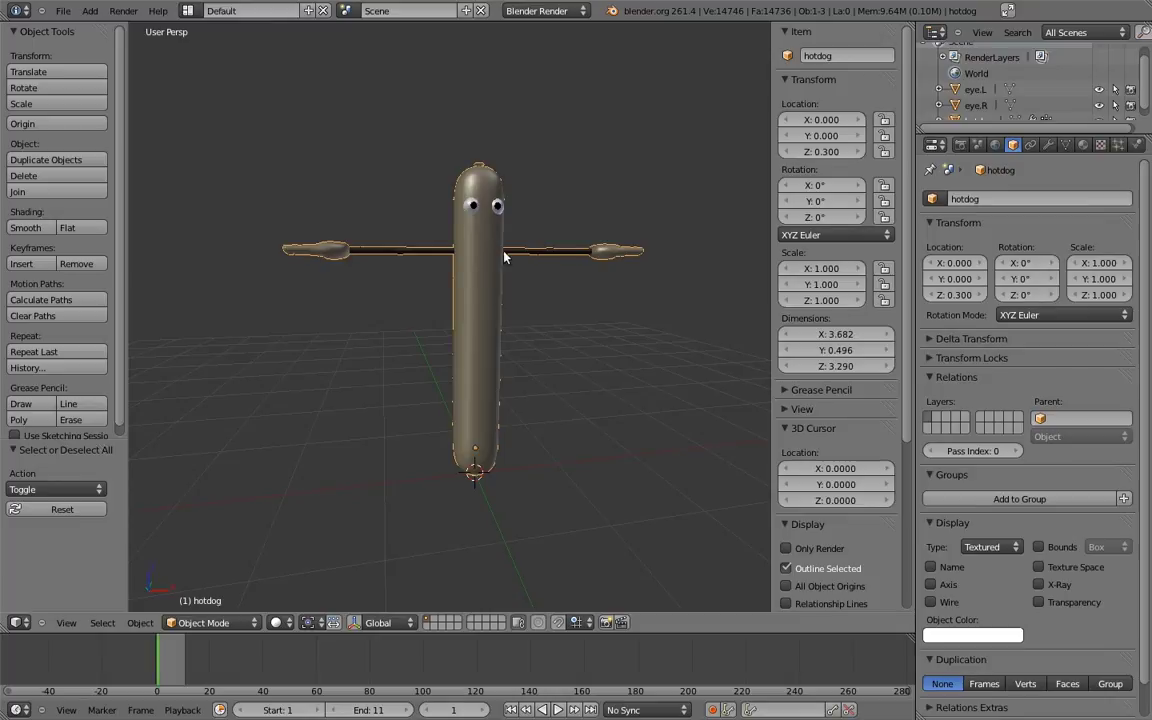
Step: Show the hotdog's modifier stack and toggle the Mirror modifier's viewport display off and on
{"action": "left_click", "coordinate": [1048, 145]}
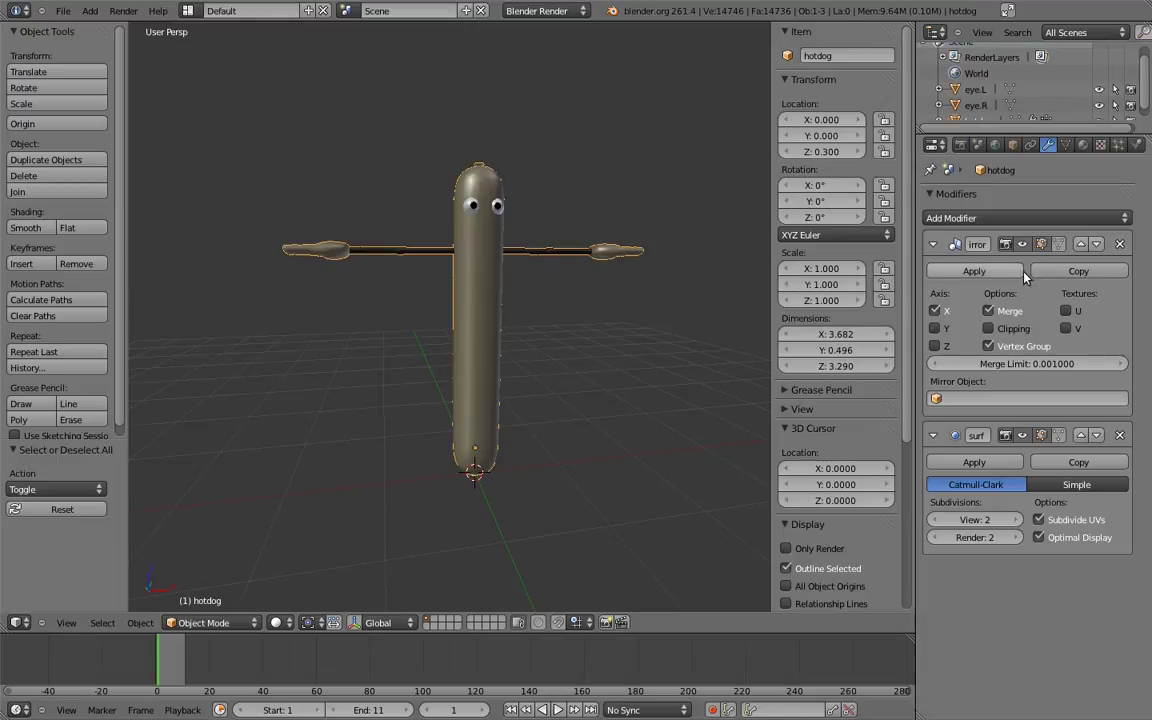
{"action": "left_click", "coordinate": [1022, 244]}
{"action": "left_click", "coordinate": [1023, 245]}
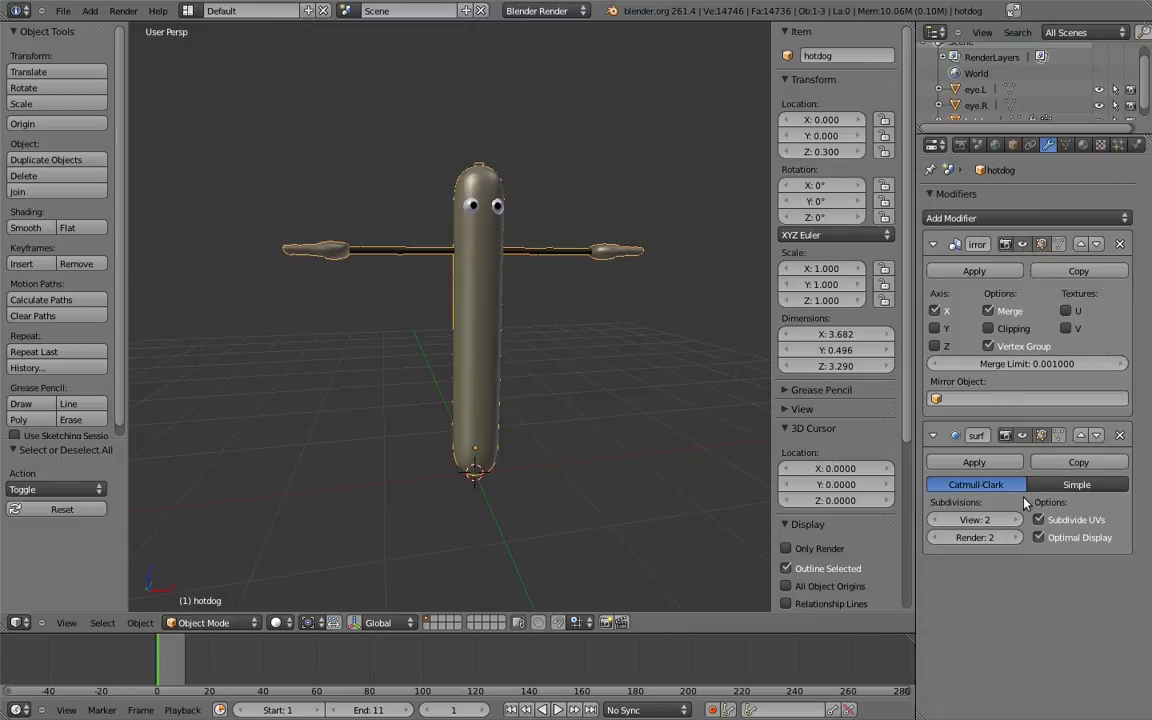
Step: Switch off the Subdivision Surface viewport preview, revealing the 1,842-vertex base mesh
{"action": "left_click", "coordinate": [1021, 438]}
{"action": "left_click", "coordinate": [1021, 439]}
{"action": "double_click", "coordinate": [1021, 438]}
{"action": "left_click", "coordinate": [1021, 438]}
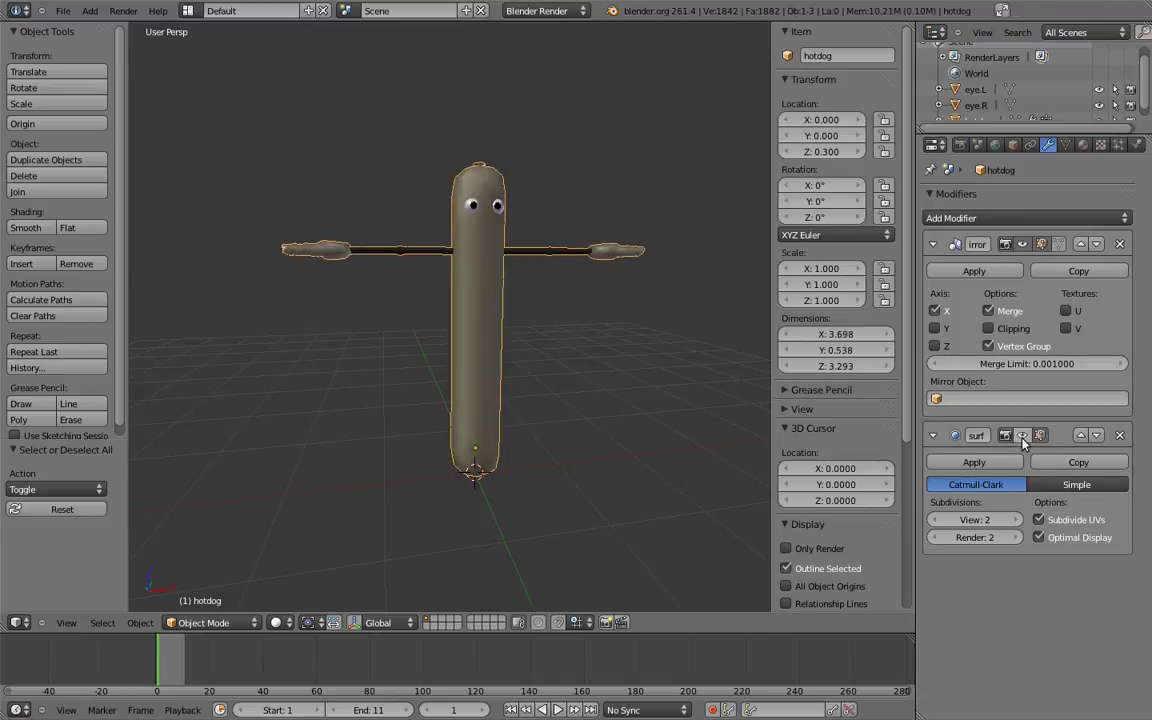
{"action": "left_click", "coordinate": [1021, 438]}
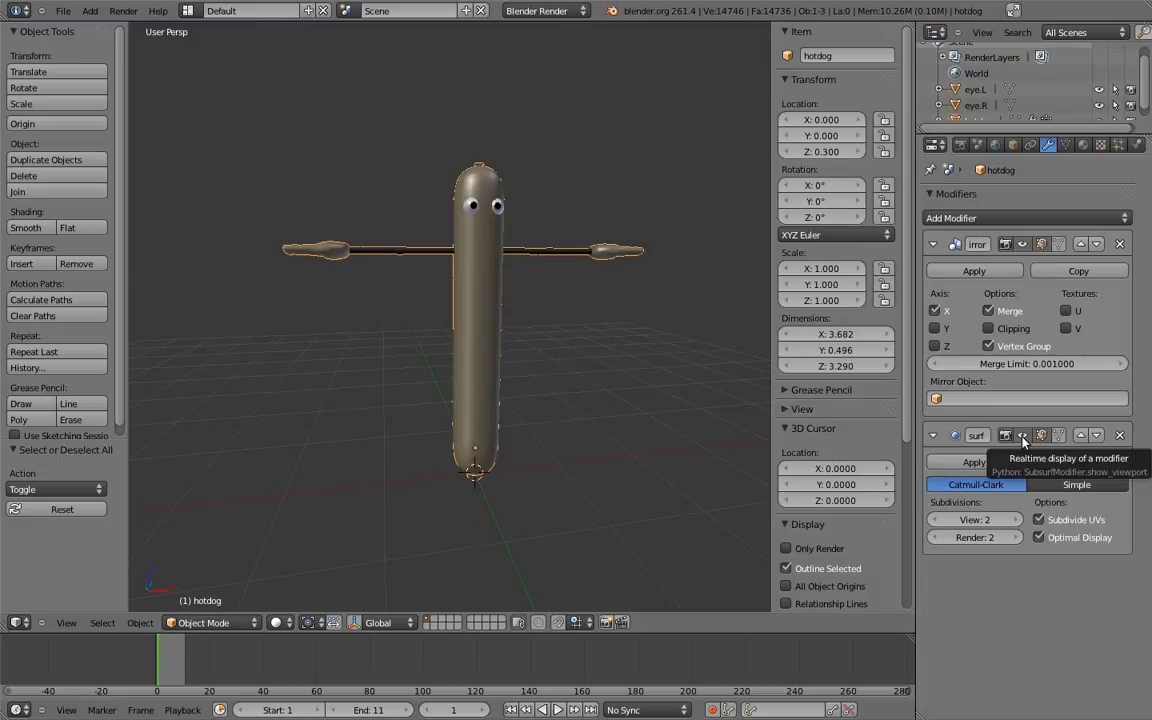
{"action": "left_click", "coordinate": [1022, 438]}
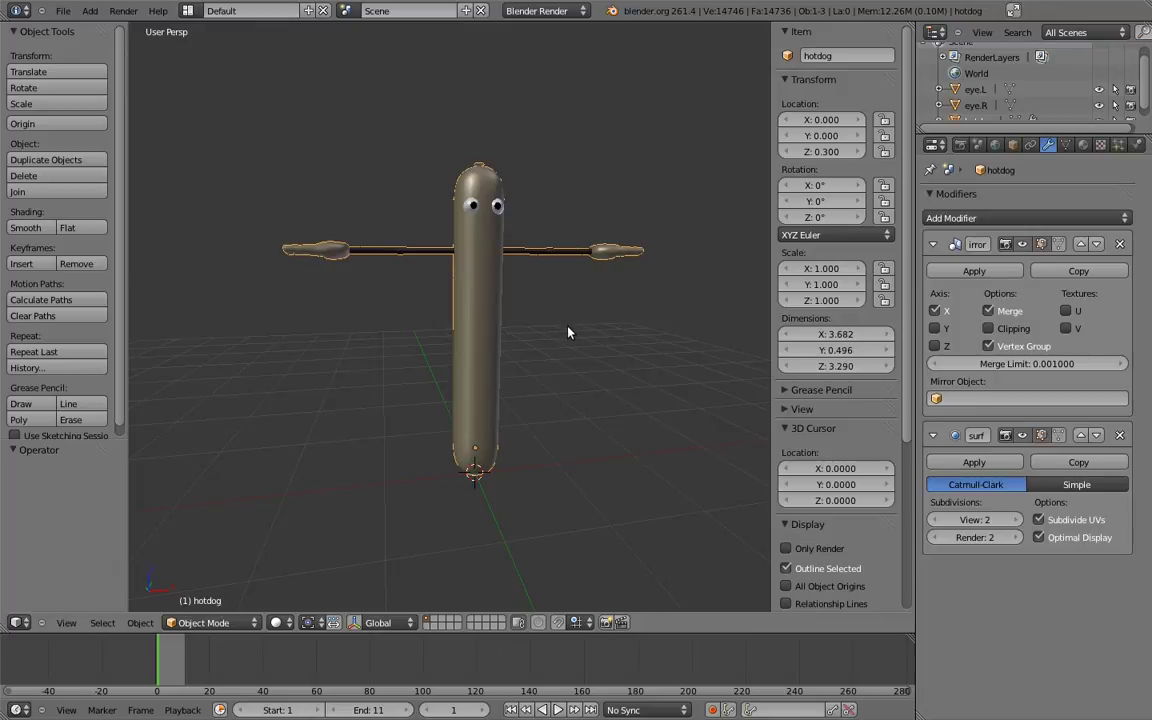
Step: Add a single-bone armature drawn as Wire with X-Ray and axes shown, then reselect the hotdog mesh
{"action": "key", "text": "shift+a"}
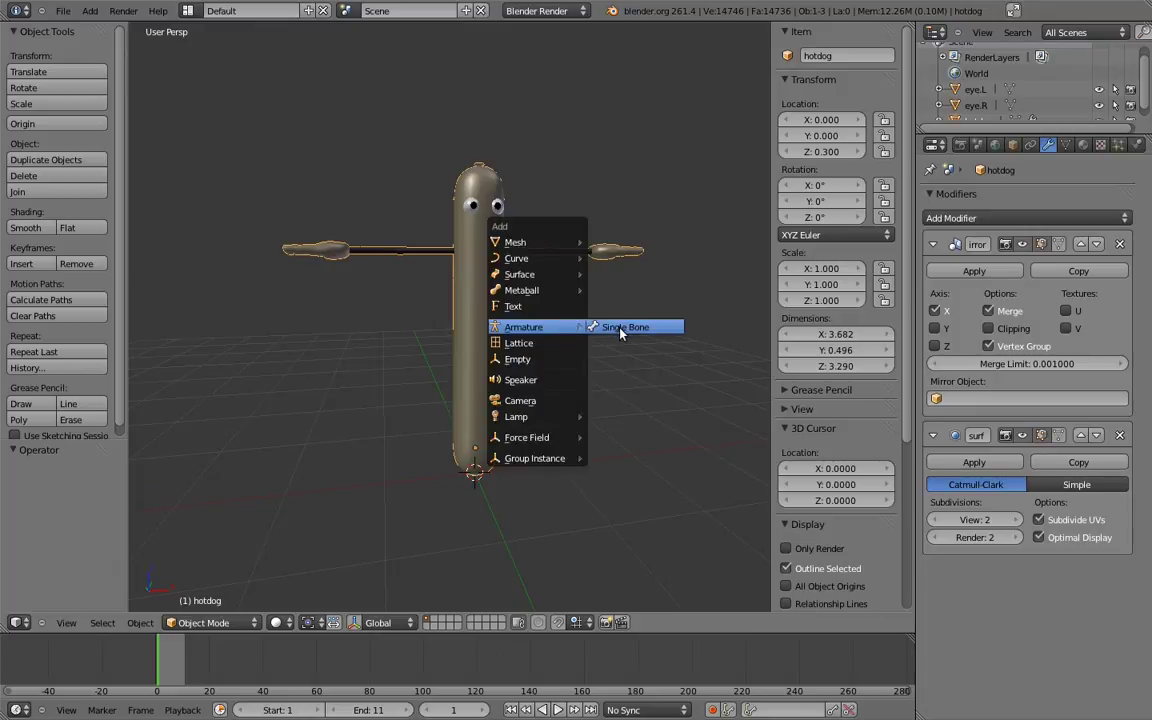
{"action": "left_click", "coordinate": [619, 328]}
{"action": "left_click", "coordinate": [986, 547]}
{"action": "left_click", "coordinate": [992, 515]}
{"action": "left_click", "coordinate": [1038, 584]}
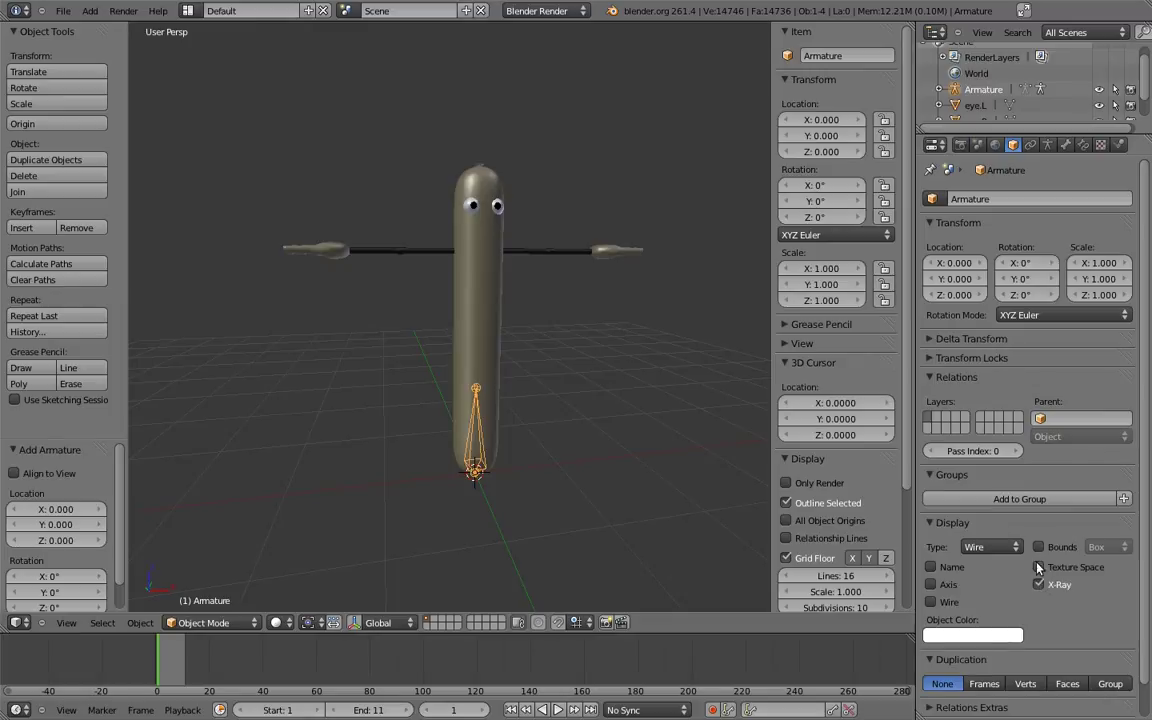
{"action": "left_click", "coordinate": [1047, 145]}
{"action": "left_click", "coordinate": [932, 484]}
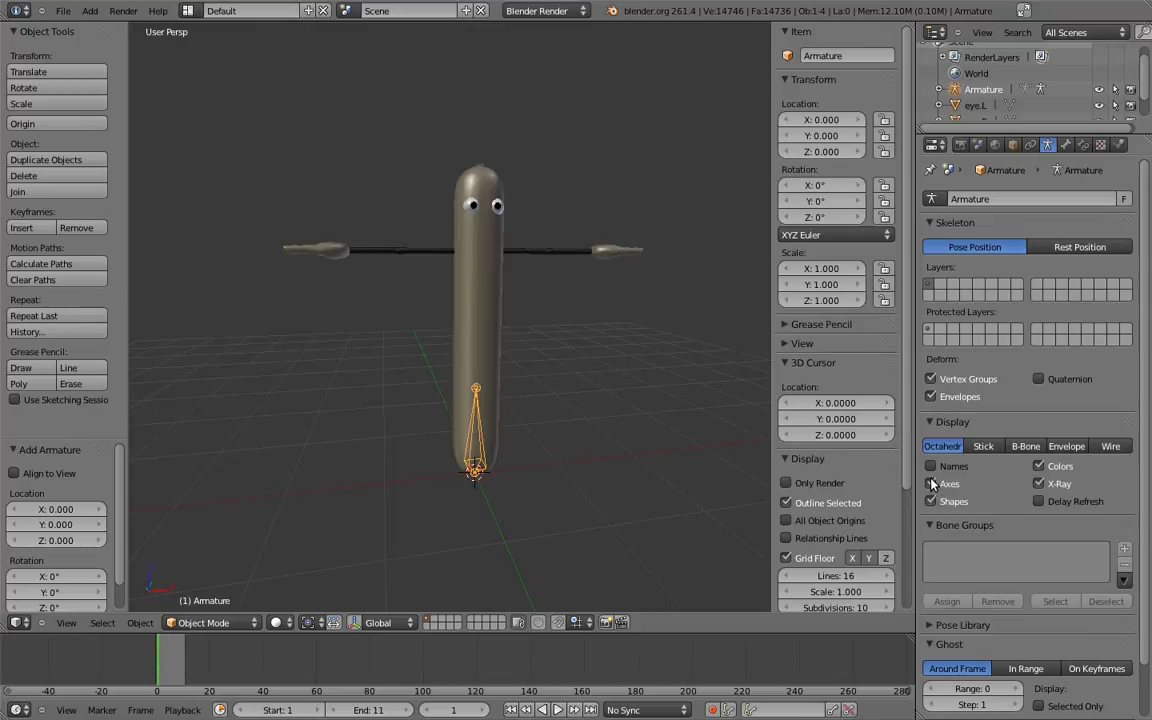
{"action": "right_click", "coordinate": [486, 278]}
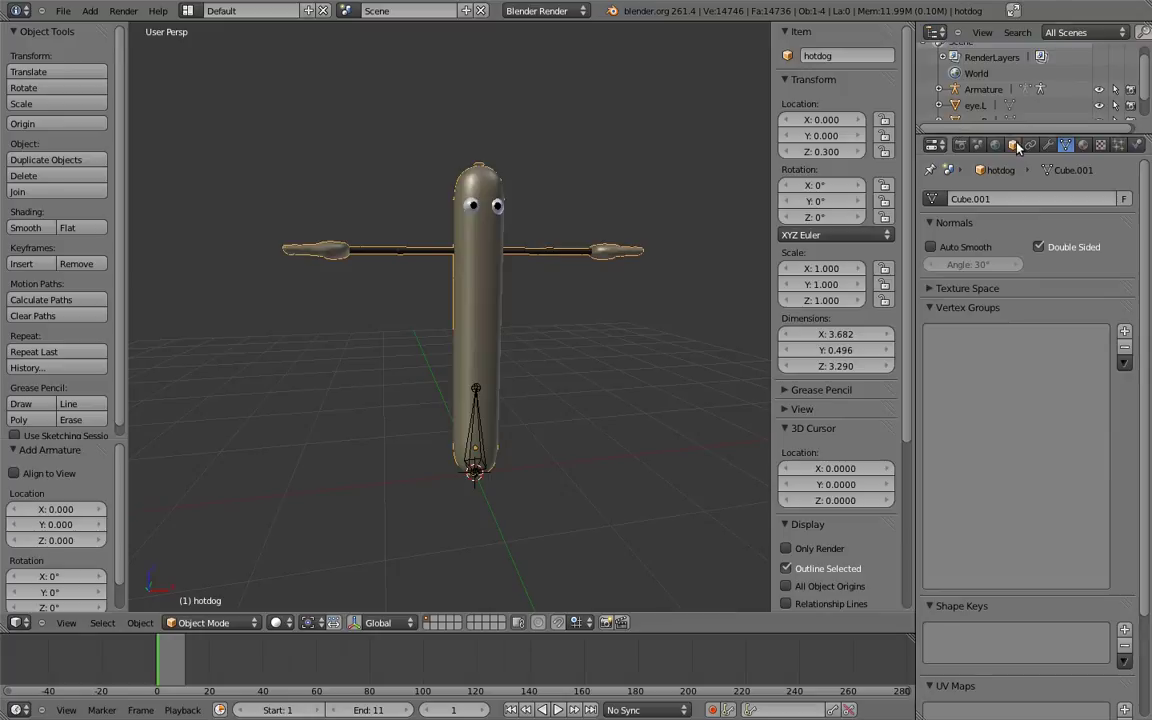
{"action": "left_click", "coordinate": [1013, 145]}
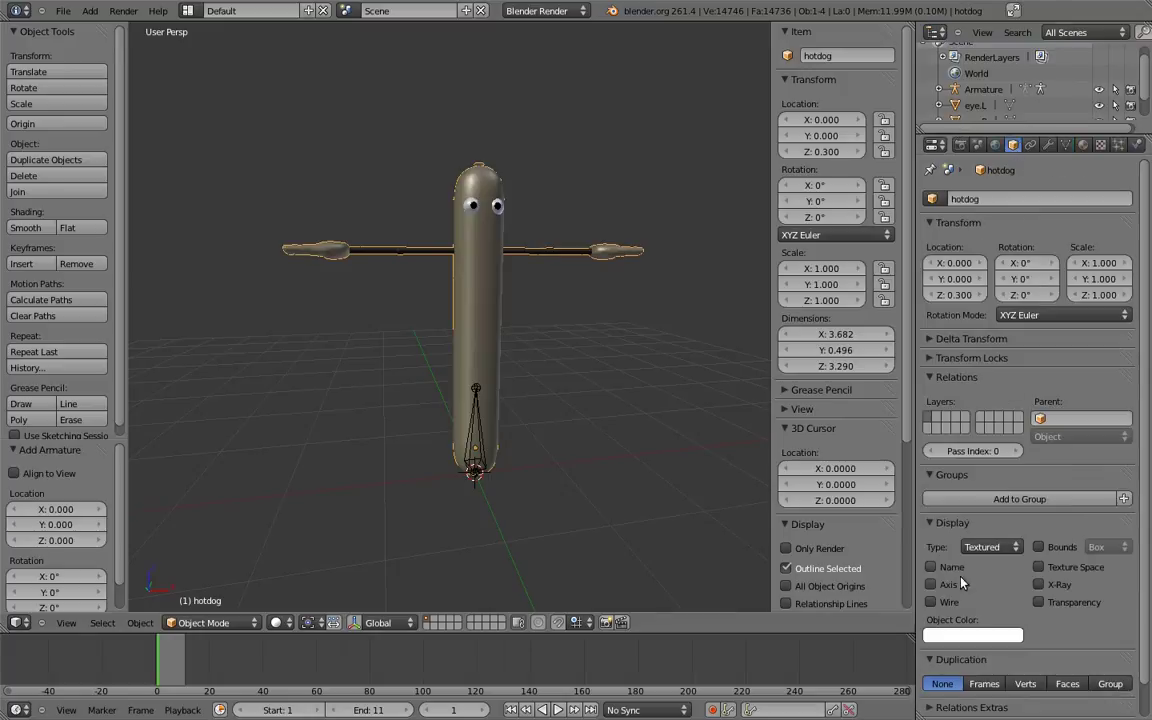
Step: Give the hotdog mesh a Wire overlay with All Edges shown, then select the armature
{"action": "left_click", "coordinate": [943, 605]}
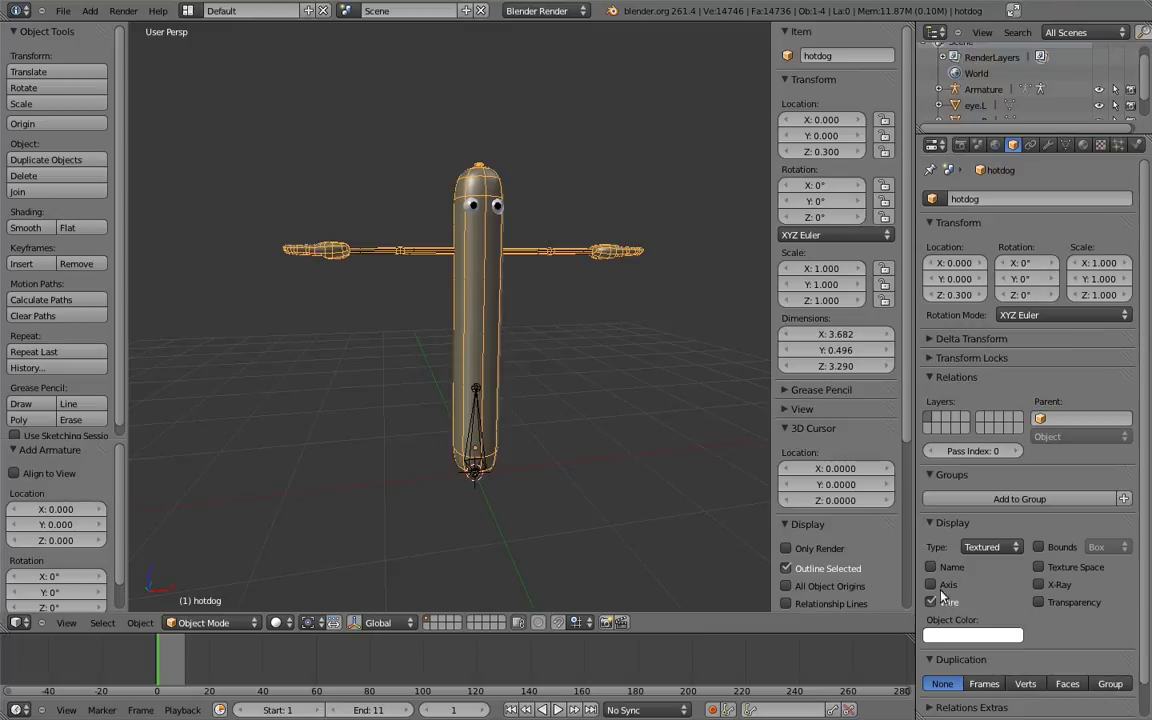
{"action": "scroll", "coordinate": [843, 279], "scroll_direction": "down", "scroll_amount": 5}
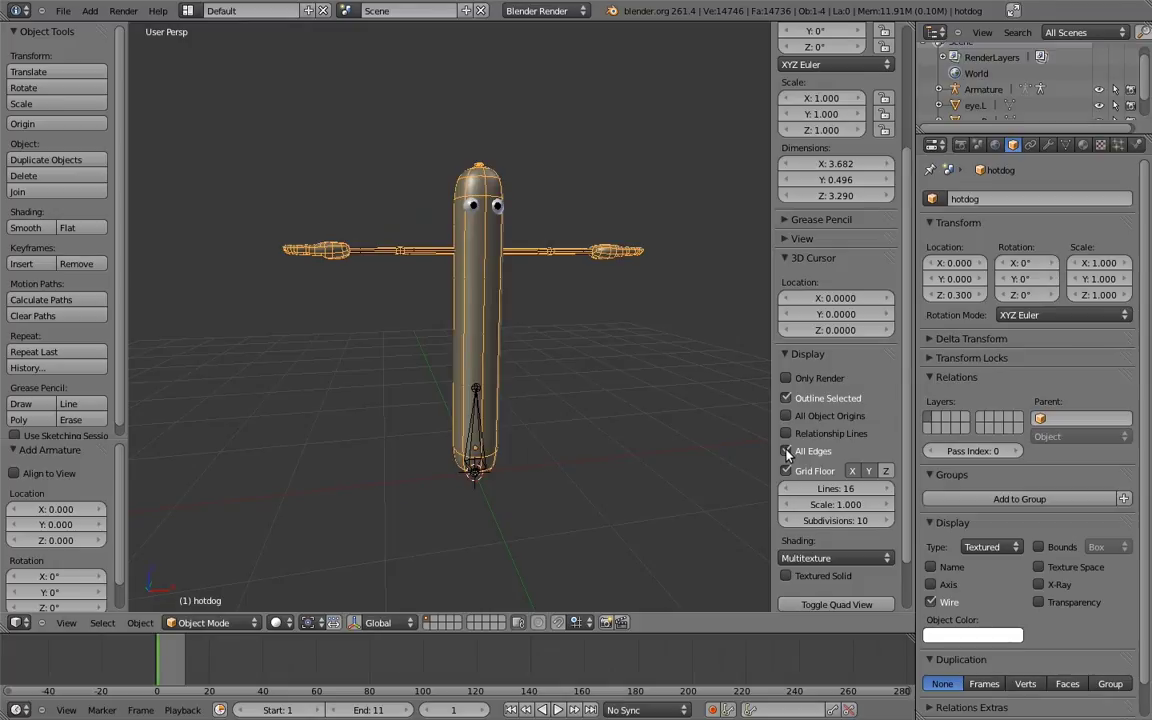
{"action": "left_click", "coordinate": [786, 452]}
{"action": "key", "text": "Tab"}
{"action": "key", "text": "Tab"}
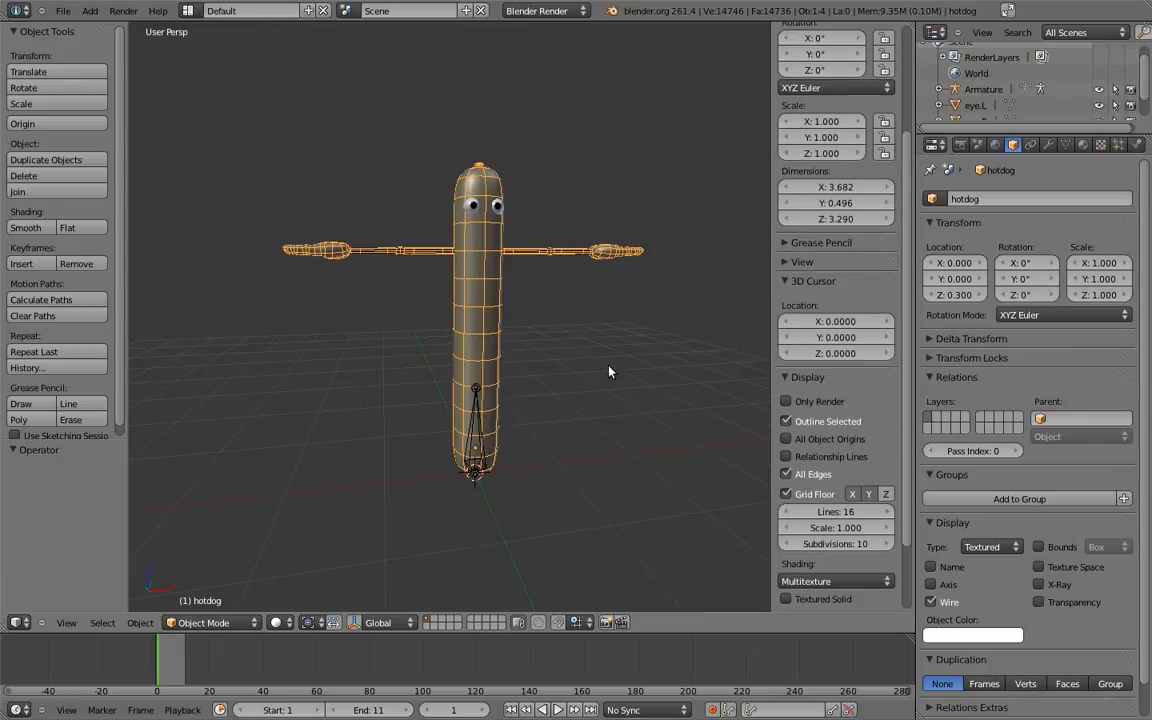
{"action": "right_click", "coordinate": [474, 419]}
Step: In front view, raise the first bone and extrude two more vertical bones up to the head
{"action": "key", "text": "KP_1"}
{"action": "scroll", "coordinate": [517, 398], "scroll_direction": "up", "scroll_amount": 1}
{"action": "scroll", "coordinate": [530, 420], "scroll_direction": "up", "scroll_amount": 2}
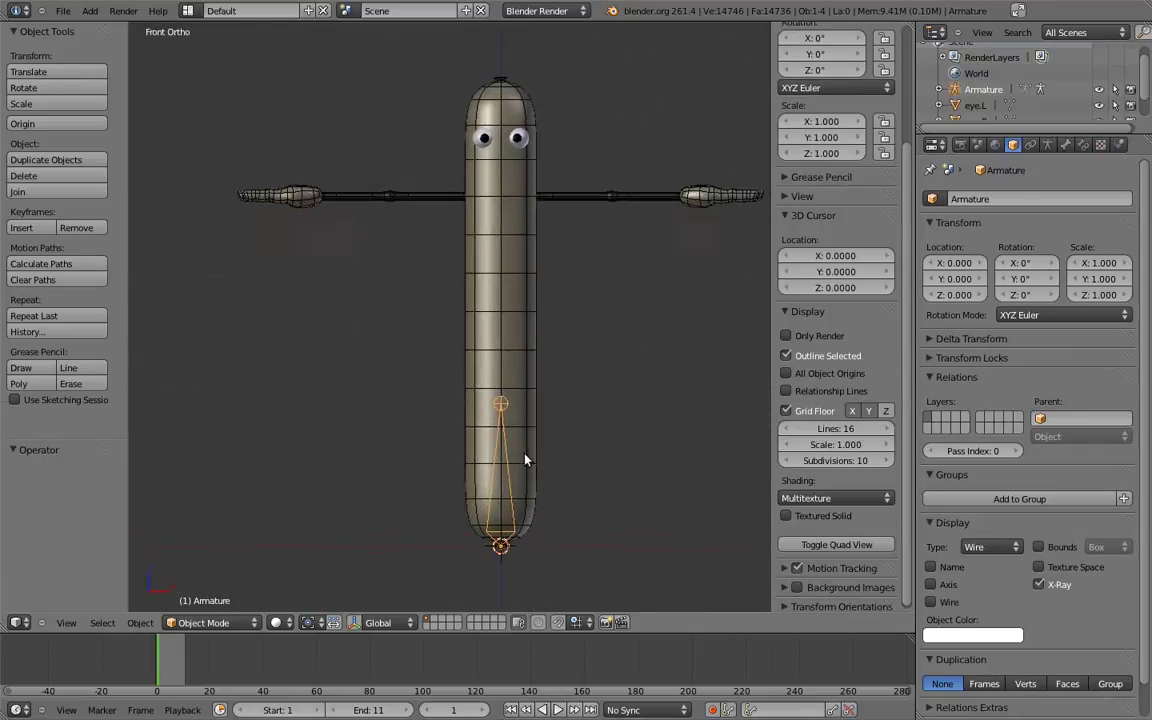
{"action": "key", "text": "Tab"}
{"action": "key", "text": "g"}
{"action": "key", "text": "z"}
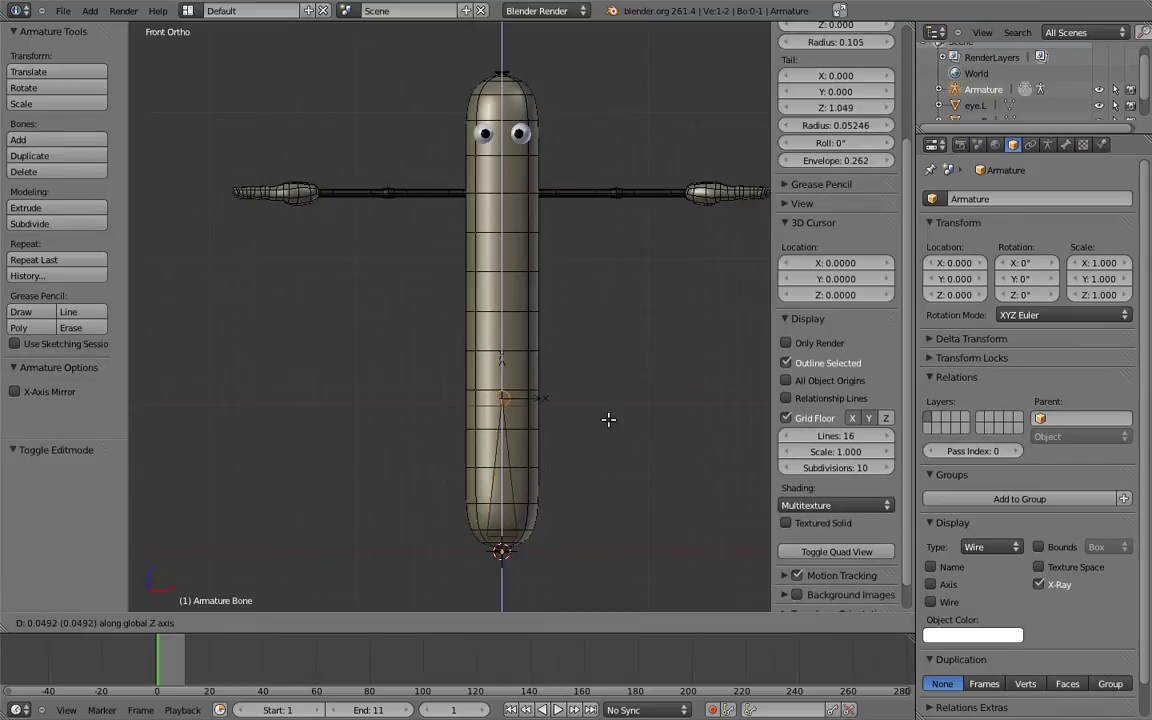
{"action": "left_click", "coordinate": [606, 400]}
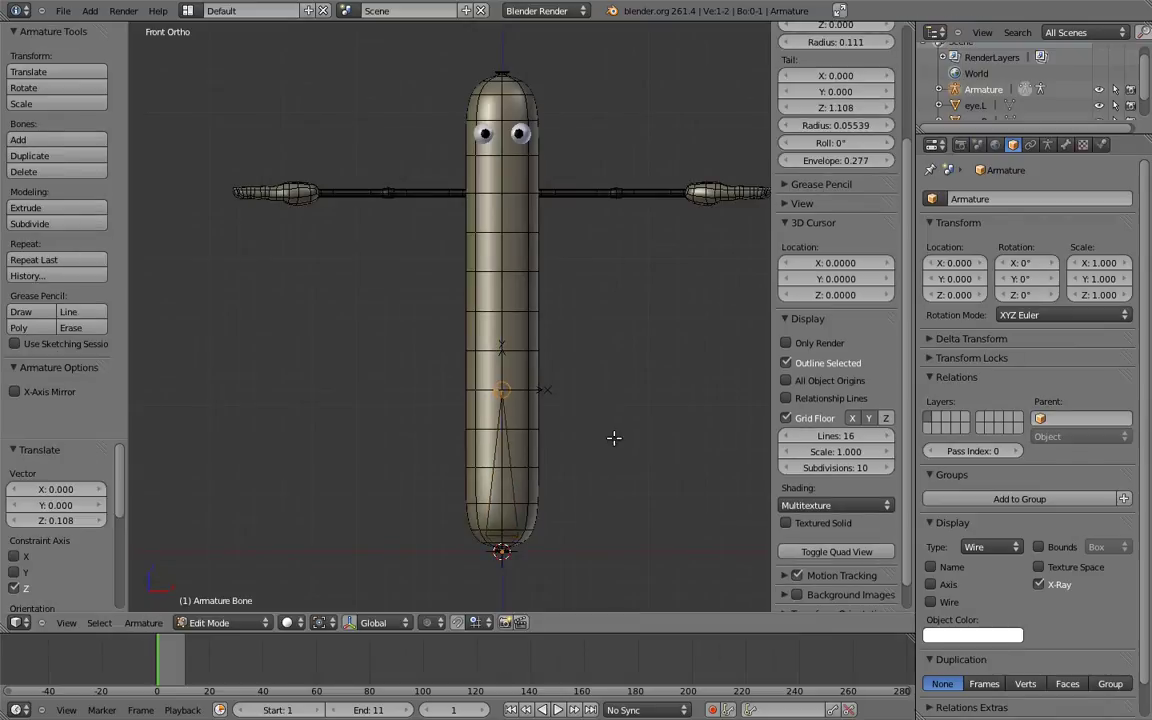
{"action": "key", "text": "e"}
{"action": "key", "text": "z"}
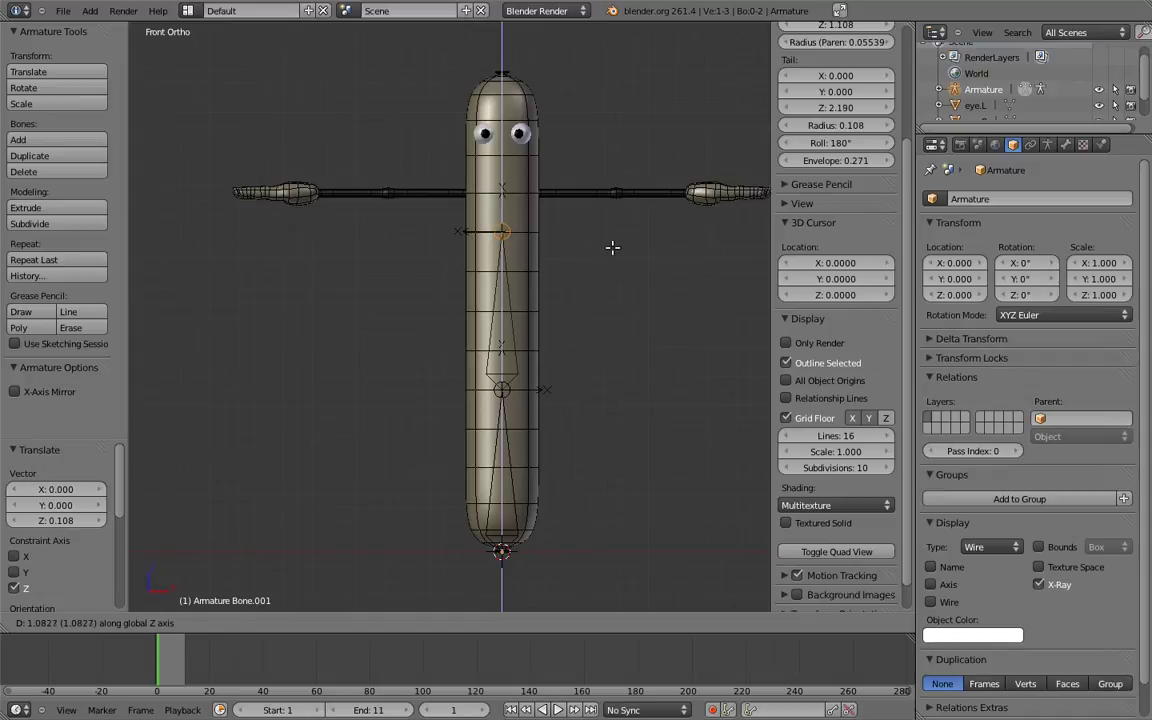
{"action": "left_click", "coordinate": [612, 255]}
{"action": "key", "text": "e"}
{"action": "key", "text": "z"}
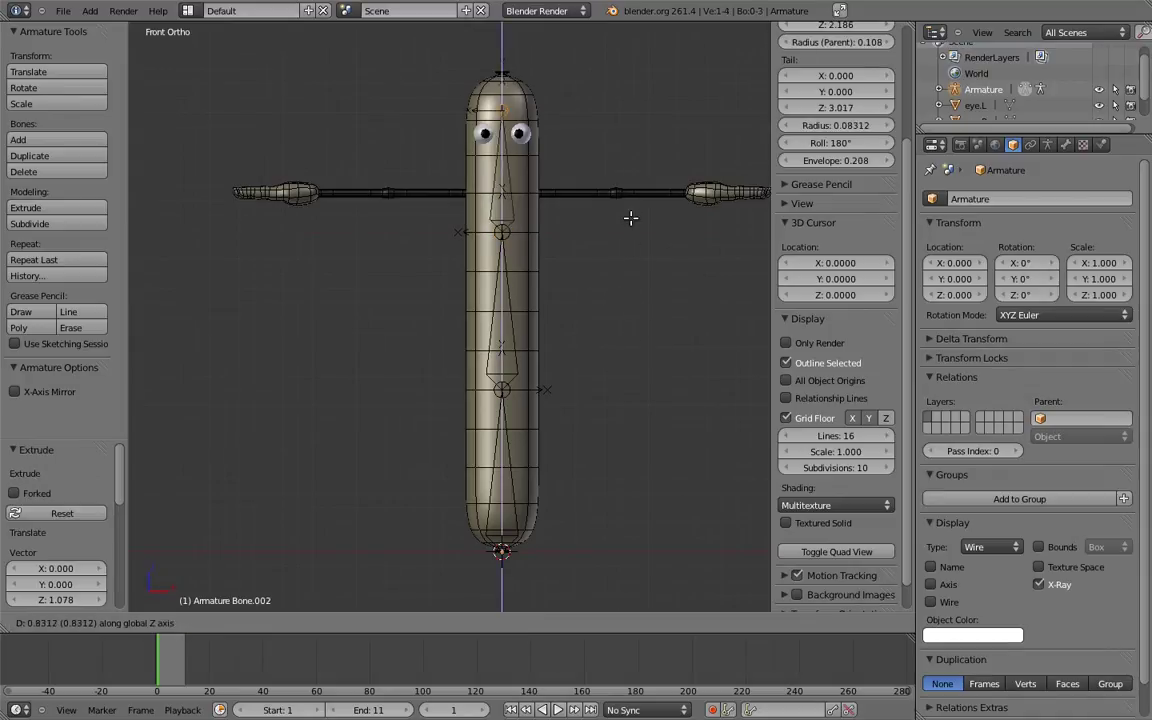
{"action": "left_click", "coordinate": [629, 192]}
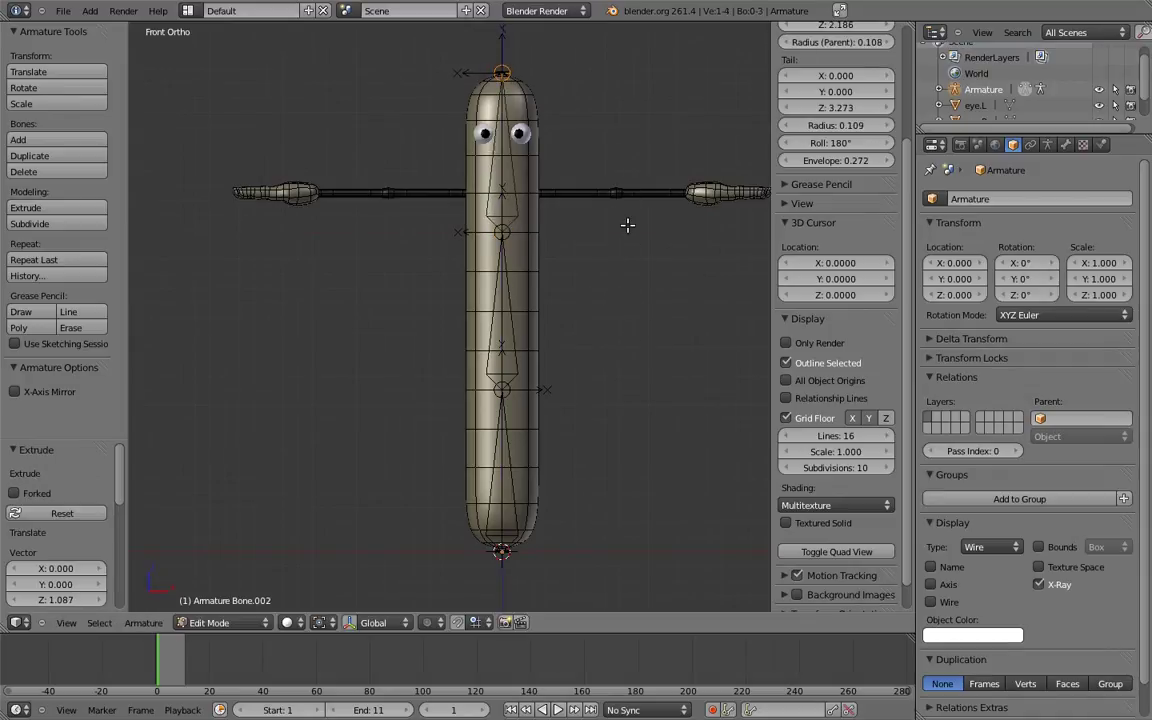
Step: Set the roll of the two upper bones to 0°
{"action": "right_click", "coordinate": [502, 310]}
{"action": "right_click", "coordinate": [502, 150], "text": "shift"}
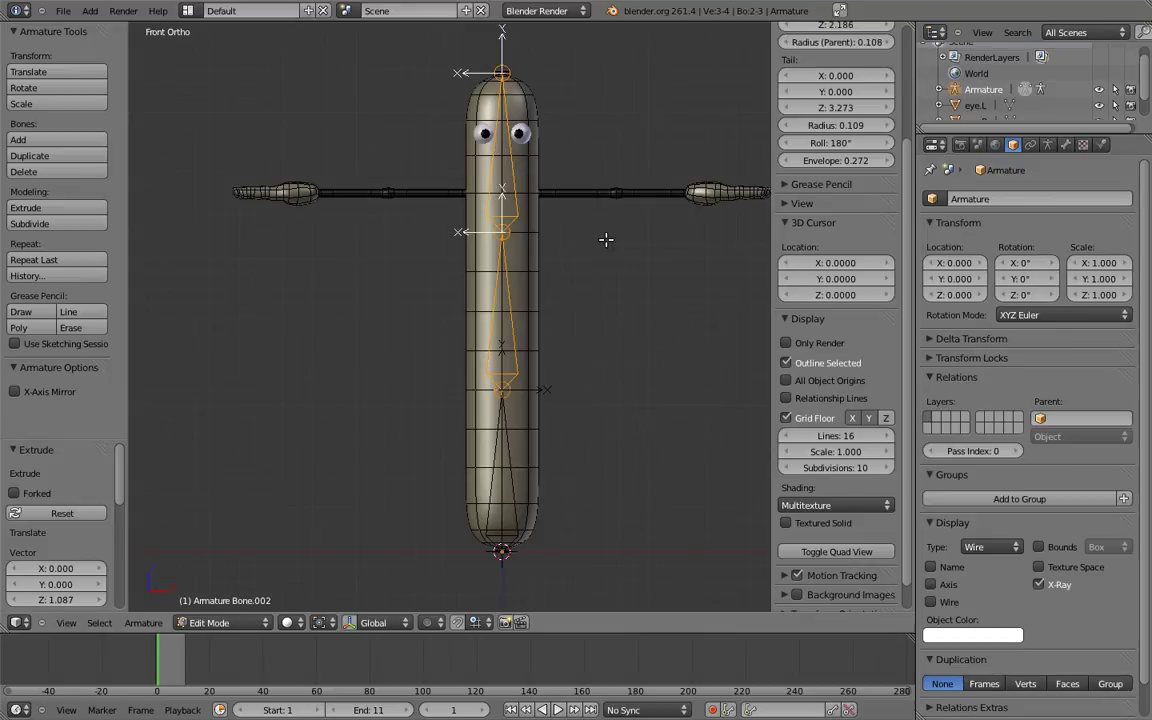
{"action": "key", "text": "ctrl+r"}
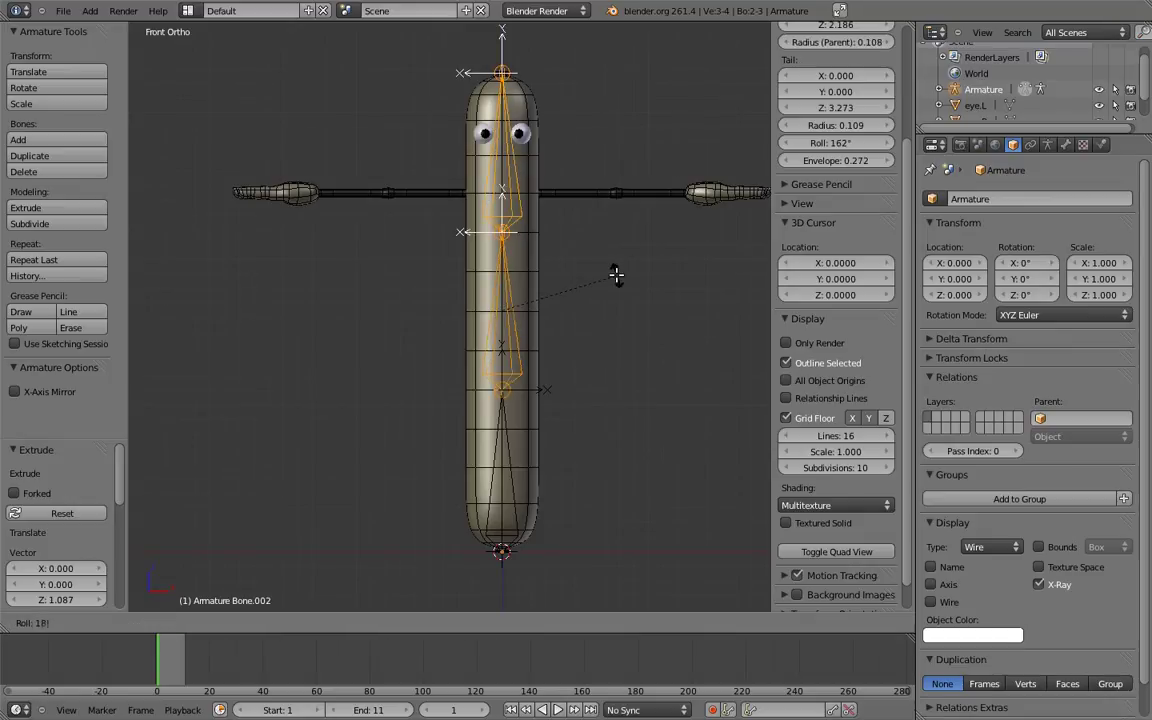
{"action": "left_click", "coordinate": [619, 272]}
{"action": "middle_click_drag", "start_coordinate": [637, 223], "coordinate": [555, 285]}
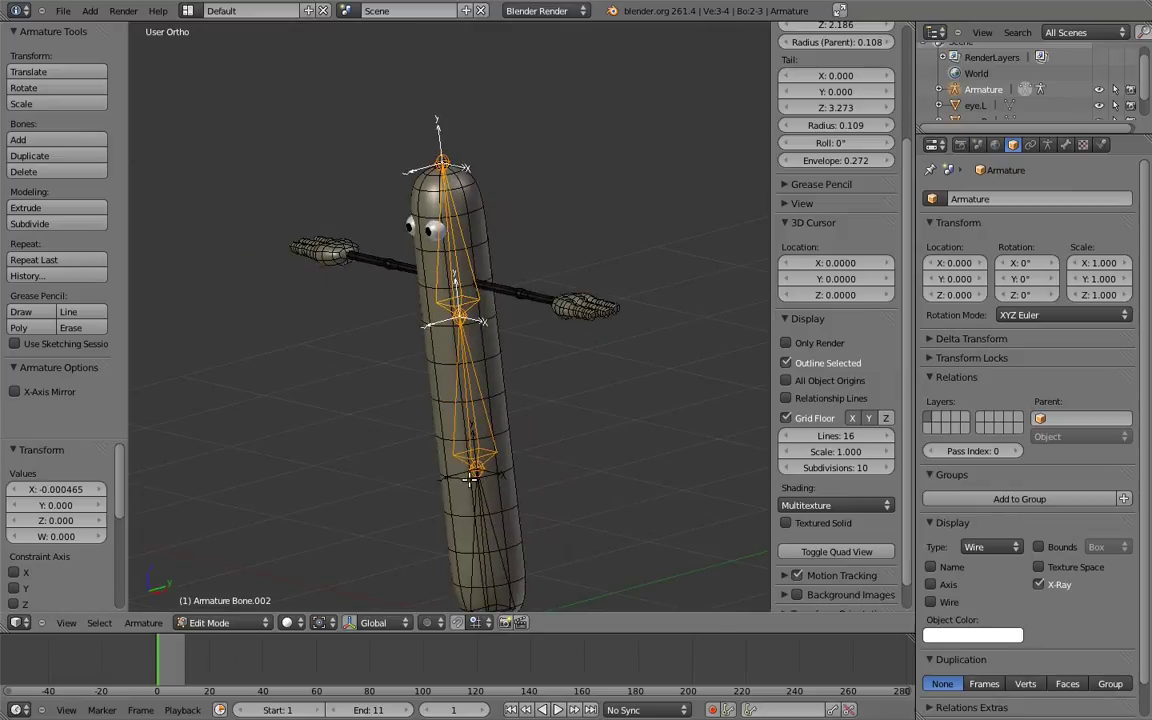
Step: Rename the body bones to body.01 and body.02
{"action": "right_click", "coordinate": [470, 480]}
{"action": "scroll", "coordinate": [838, 200], "scroll_direction": "up", "scroll_amount": 4}
{"action": "left_click", "coordinate": [839, 77]}
{"action": "type", "text": "body.01"}
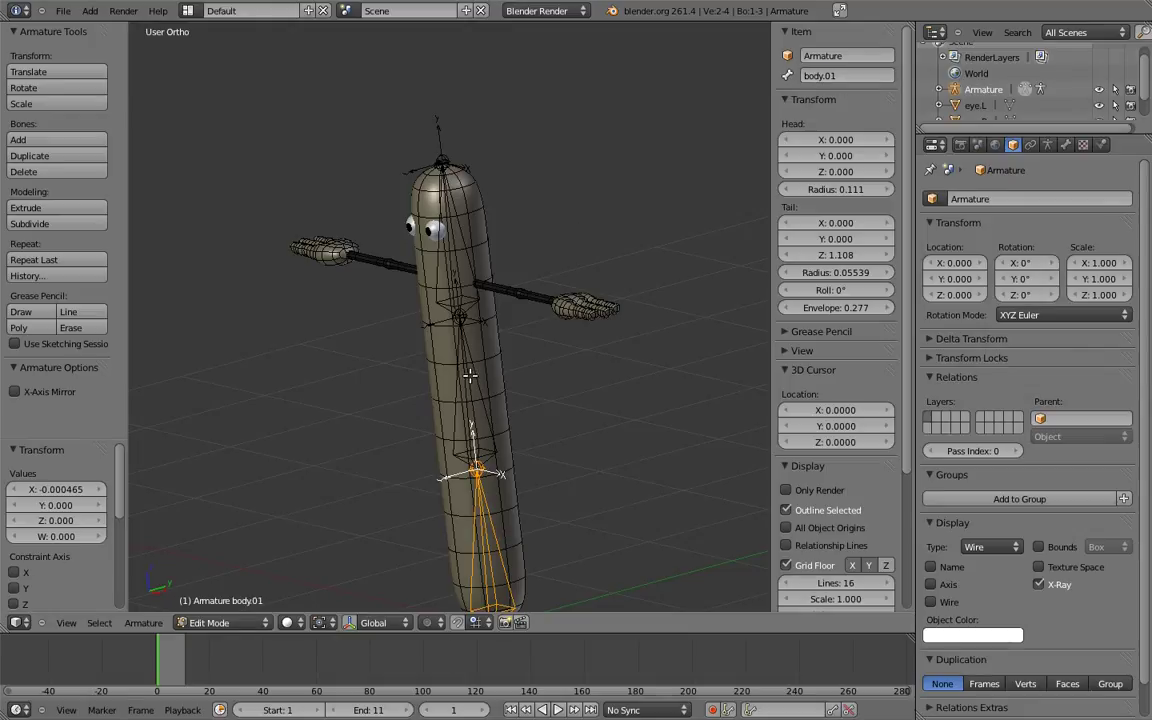
{"action": "right_click", "coordinate": [469, 375]}
{"action": "left_click", "coordinate": [872, 74]}
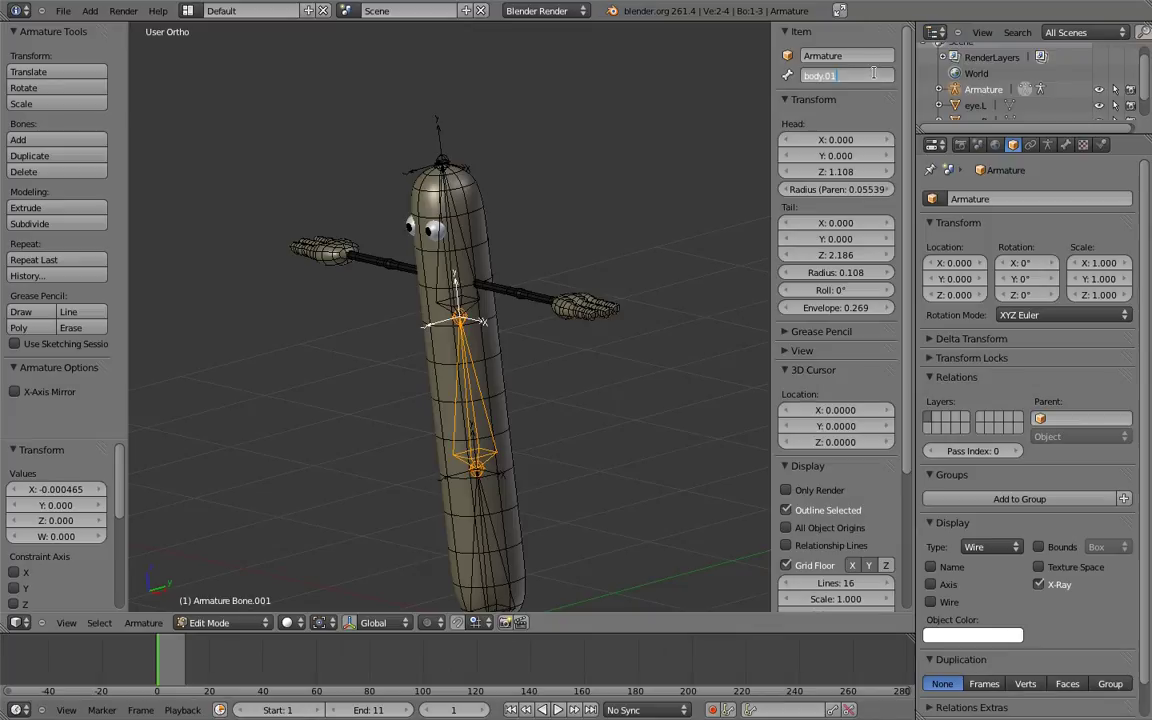
{"action": "type", "text": "2"}
{"action": "key", "text": "Return"}
{"action": "key", "text": "e"}
{"action": "left_click", "coordinate": [857, 75]}
{"action": "type", "text": "body.01"}
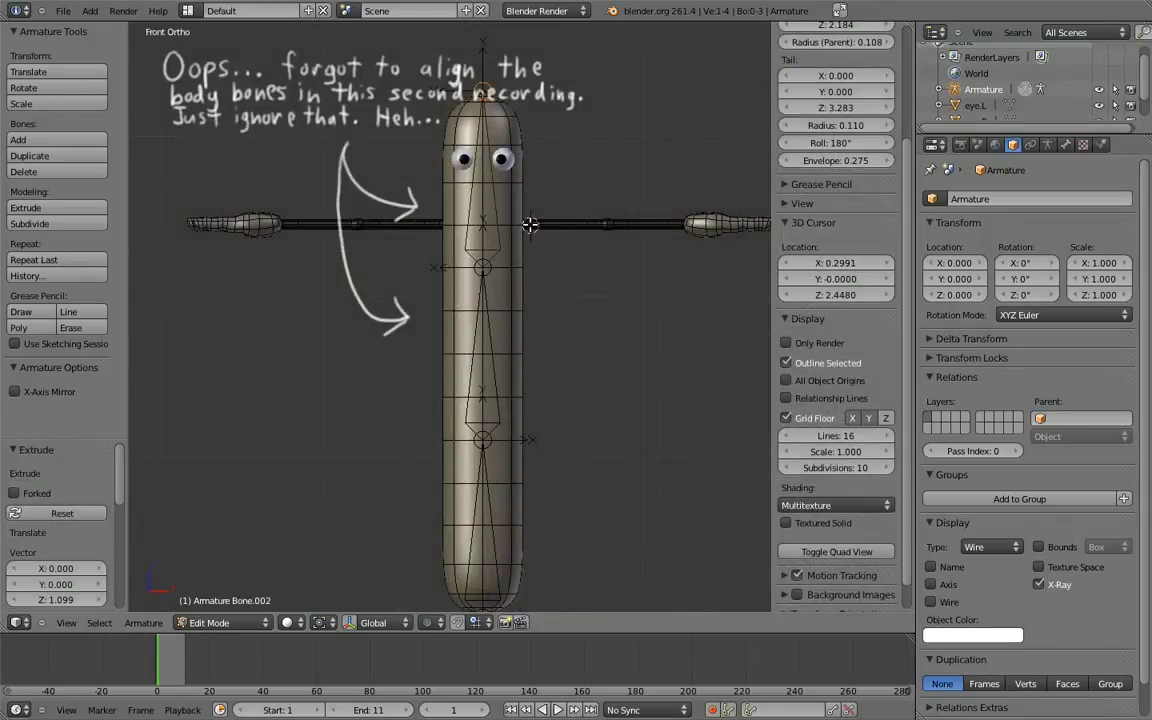
Step: Add a new bone where the arm meets the body and lay its tail along the arm
{"action": "left_click", "coordinate": [528, 228]}
{"action": "scroll", "coordinate": [586, 254], "scroll_direction": "up", "scroll_amount": 4}
{"action": "scroll", "coordinate": [530, 370], "scroll_direction": "up", "scroll_amount": 4}
{"action": "key", "text": "shift+a"}
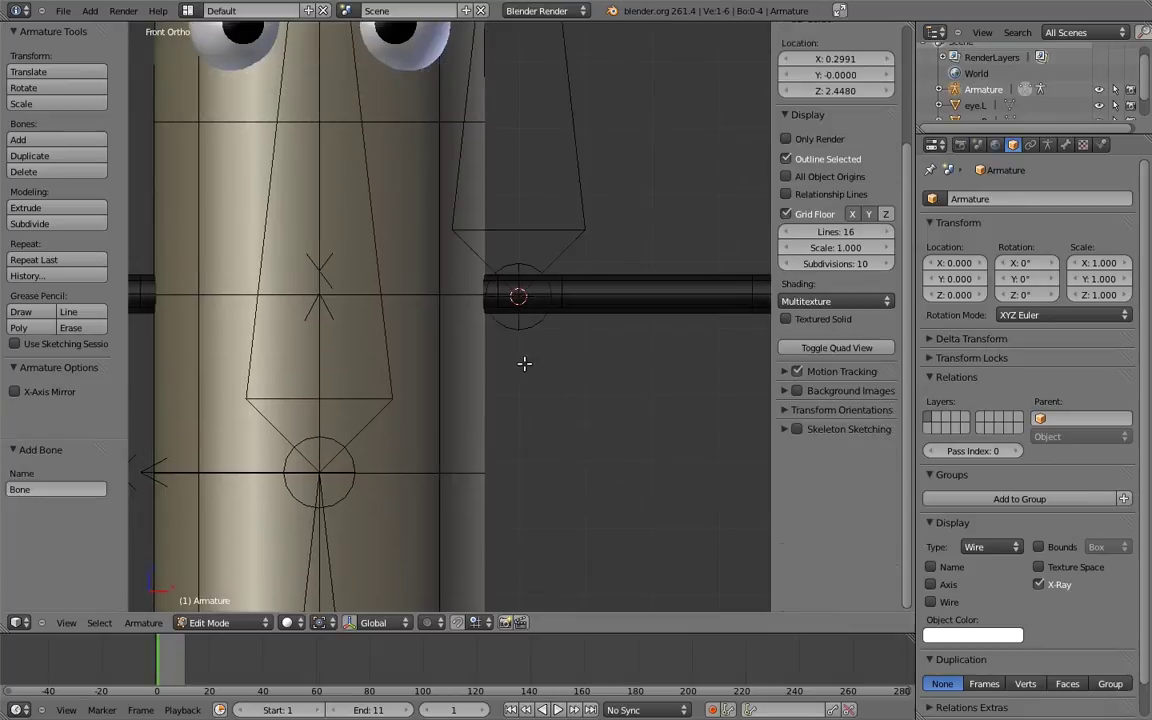
{"action": "scroll", "coordinate": [561, 218], "scroll_direction": "down", "scroll_amount": 3}
{"action": "middle_click_drag", "start_coordinate": [581, 195], "coordinate": [550, 289], "text": "shift"}
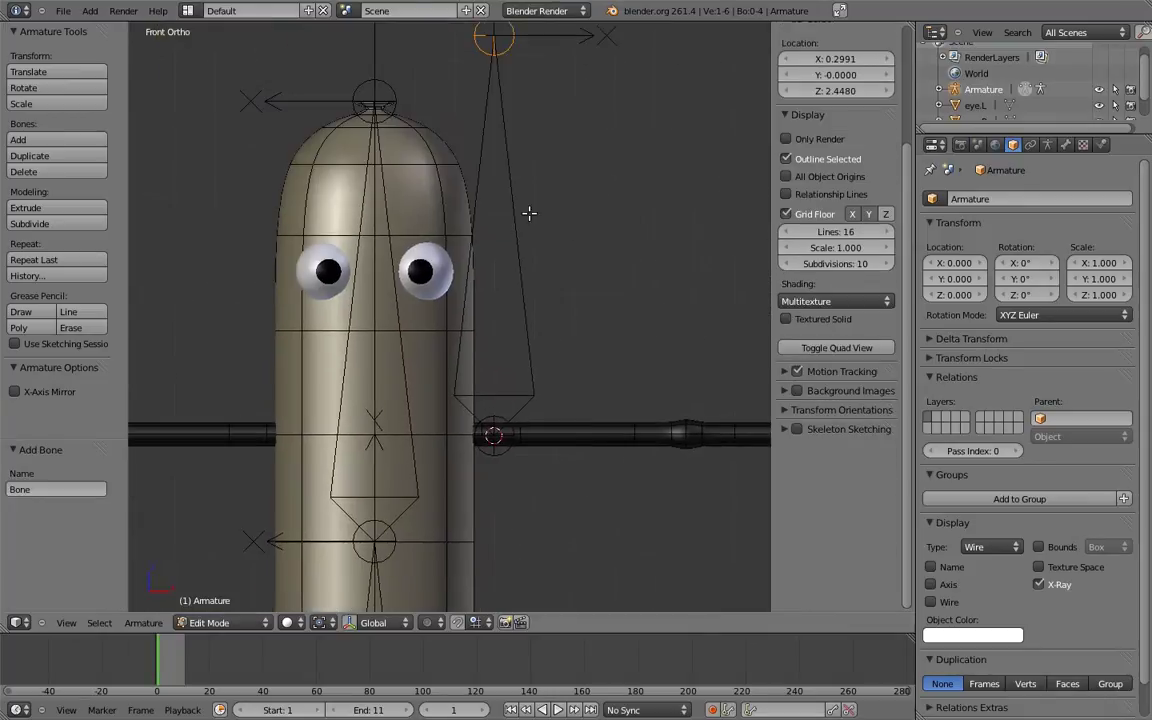
{"action": "right_click", "coordinate": [508, 52]}
{"action": "key", "text": "g"}
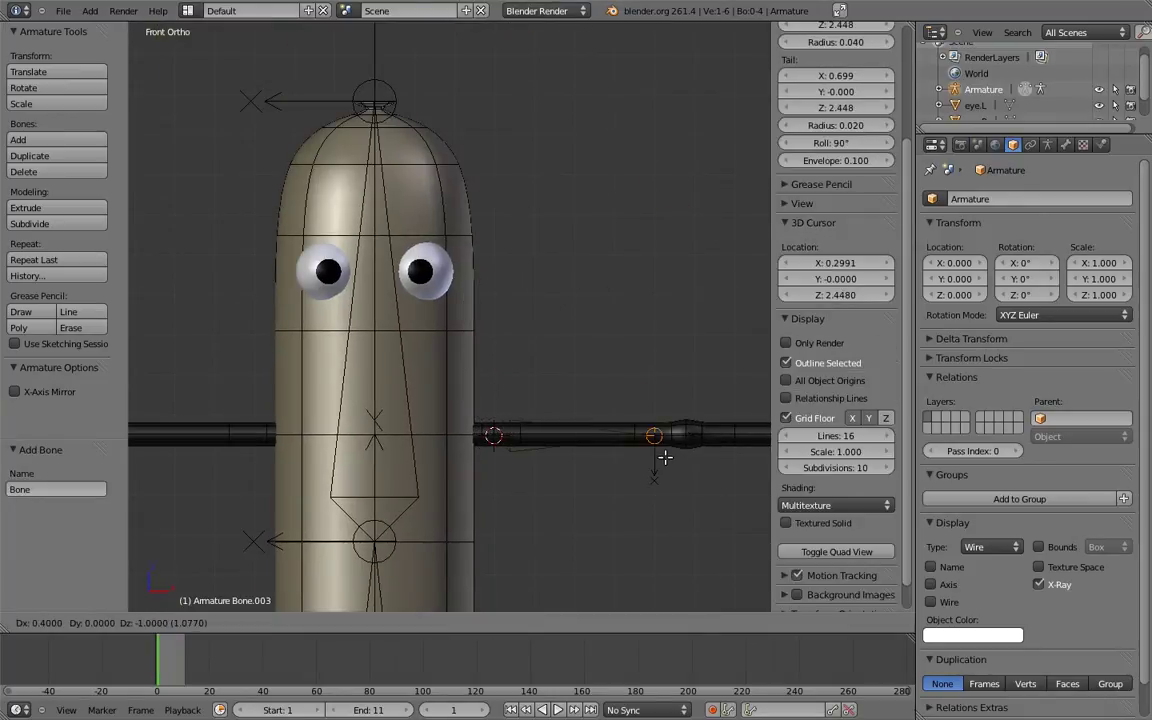
{"action": "left_click", "coordinate": [665, 457]}
{"action": "scroll", "coordinate": [609, 404], "scroll_direction": "up", "scroll_amount": 6}
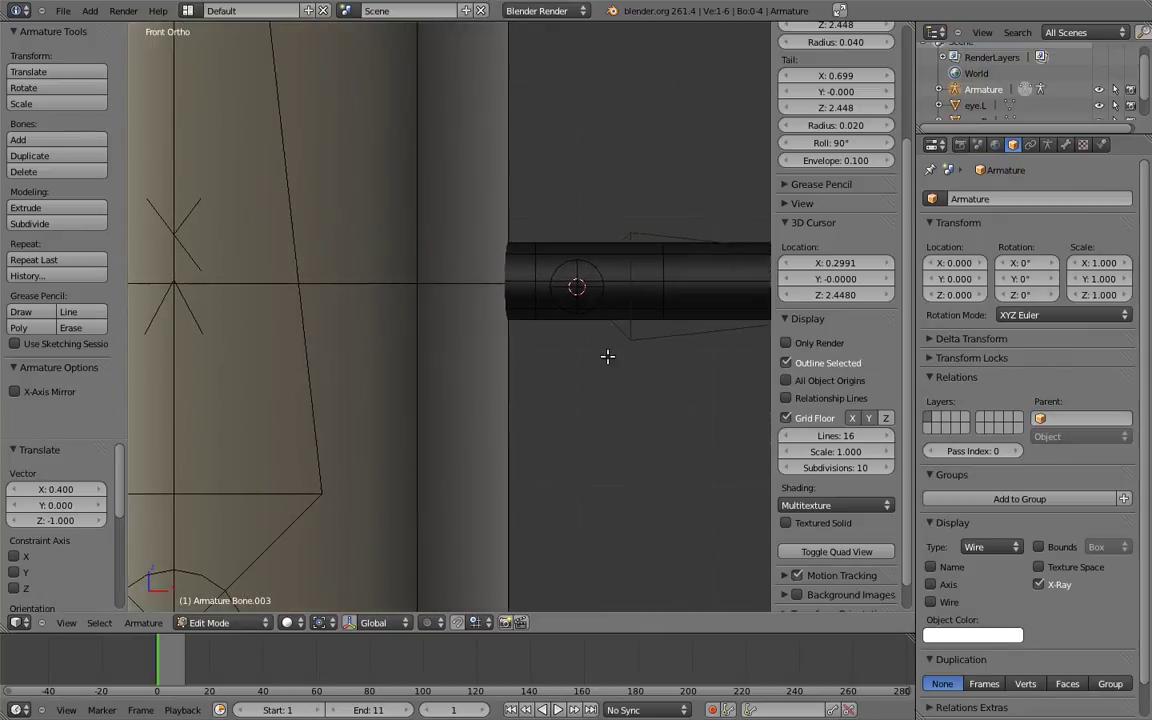
Step: Slide the arm bone's head and next joint along the X axis
{"action": "right_click", "coordinate": [580, 272]}
{"action": "key", "text": "g"}
{"action": "key", "text": "x"}
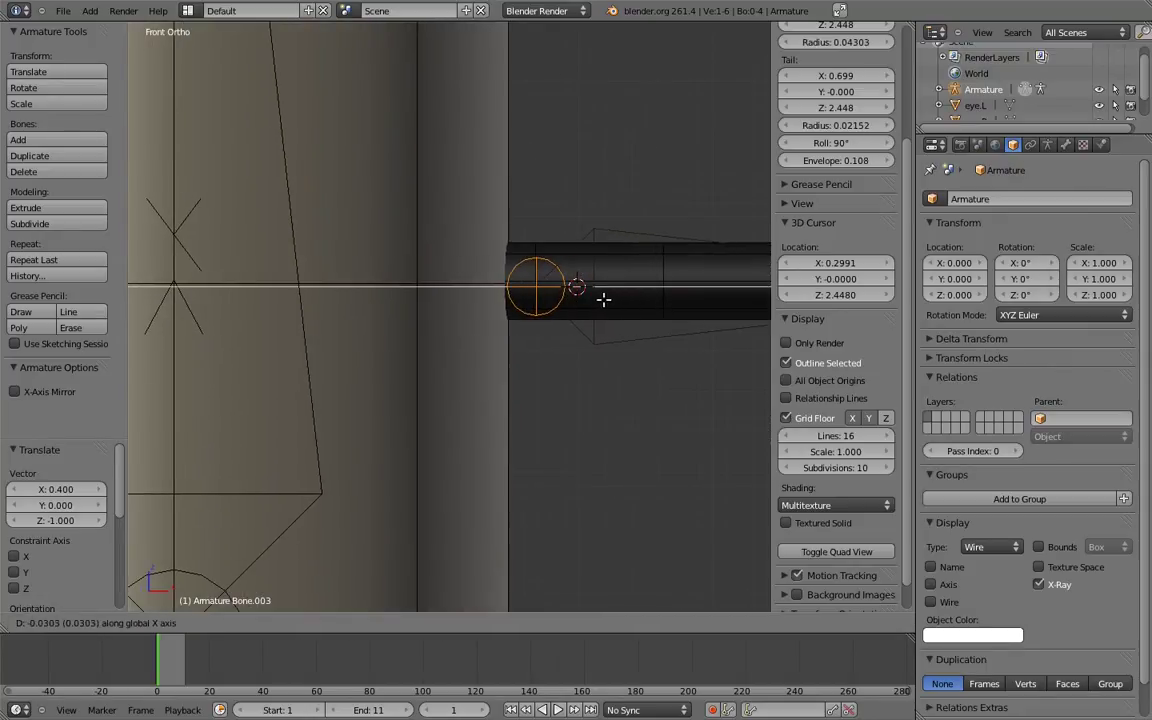
{"action": "left_click", "coordinate": [607, 299]}
{"action": "scroll", "coordinate": [612, 277], "scroll_direction": "down", "scroll_amount": 5, "text": "ctrl"}
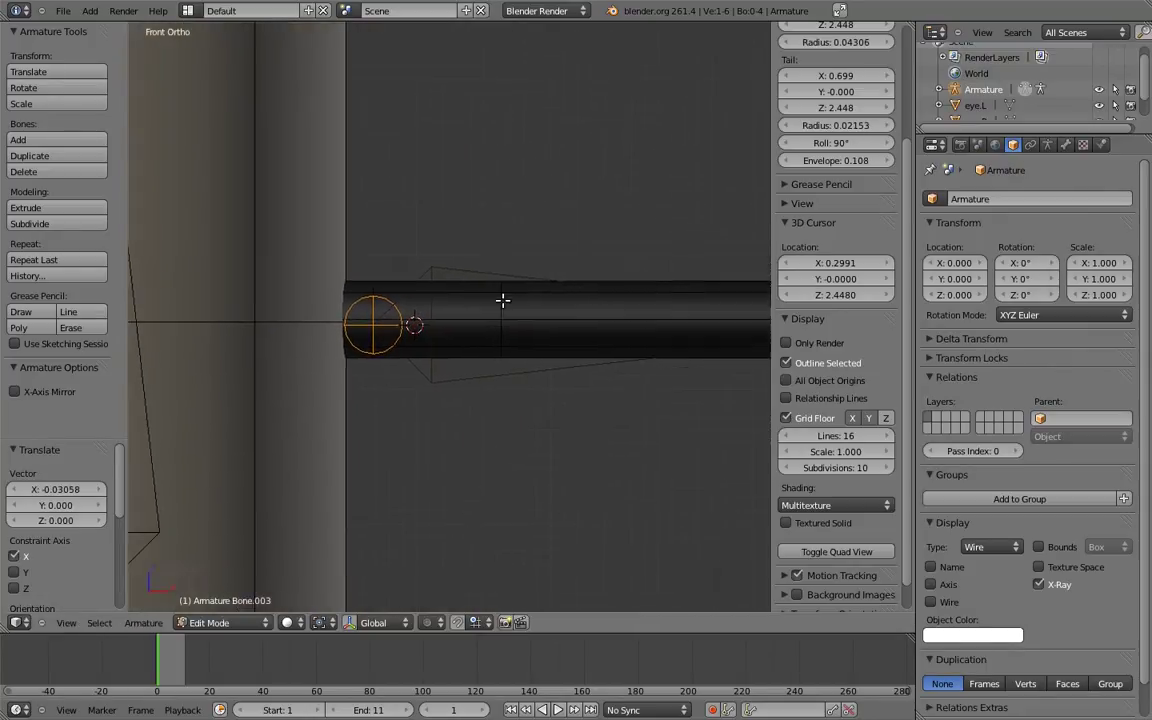
{"action": "scroll", "coordinate": [446, 324], "scroll_direction": "down", "scroll_amount": 3, "text": "ctrl"}
{"action": "right_click", "coordinate": [545, 360]}
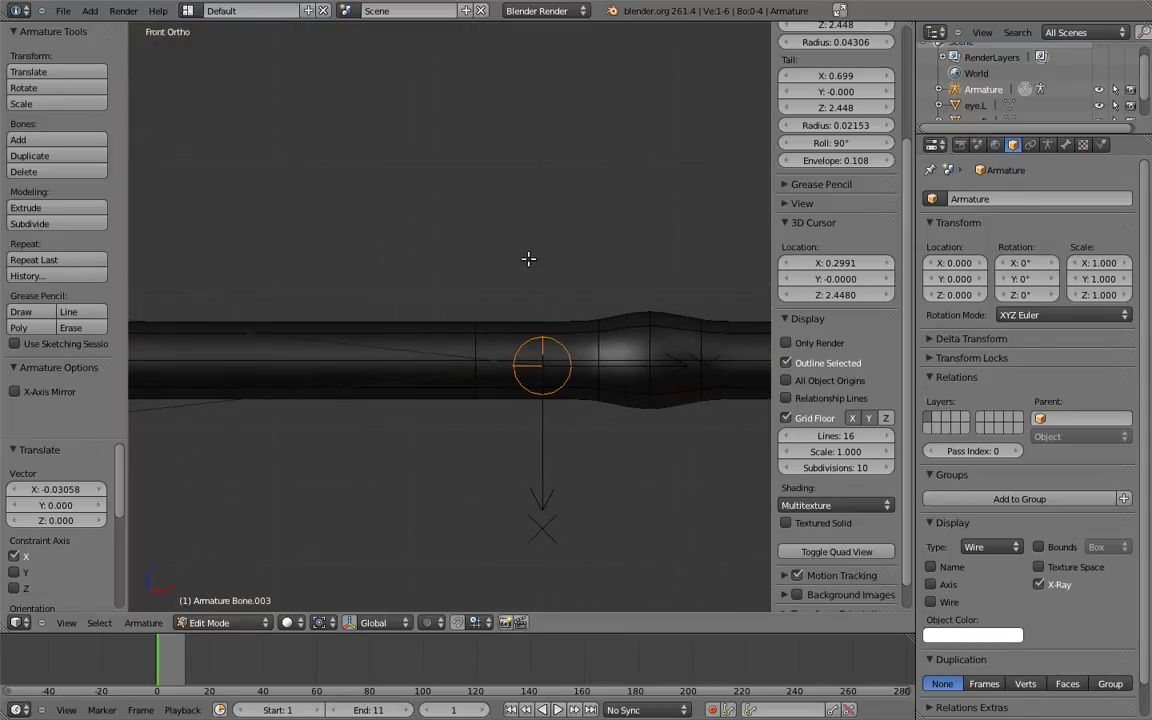
{"action": "key", "text": "g"}
{"action": "key", "text": "x"}
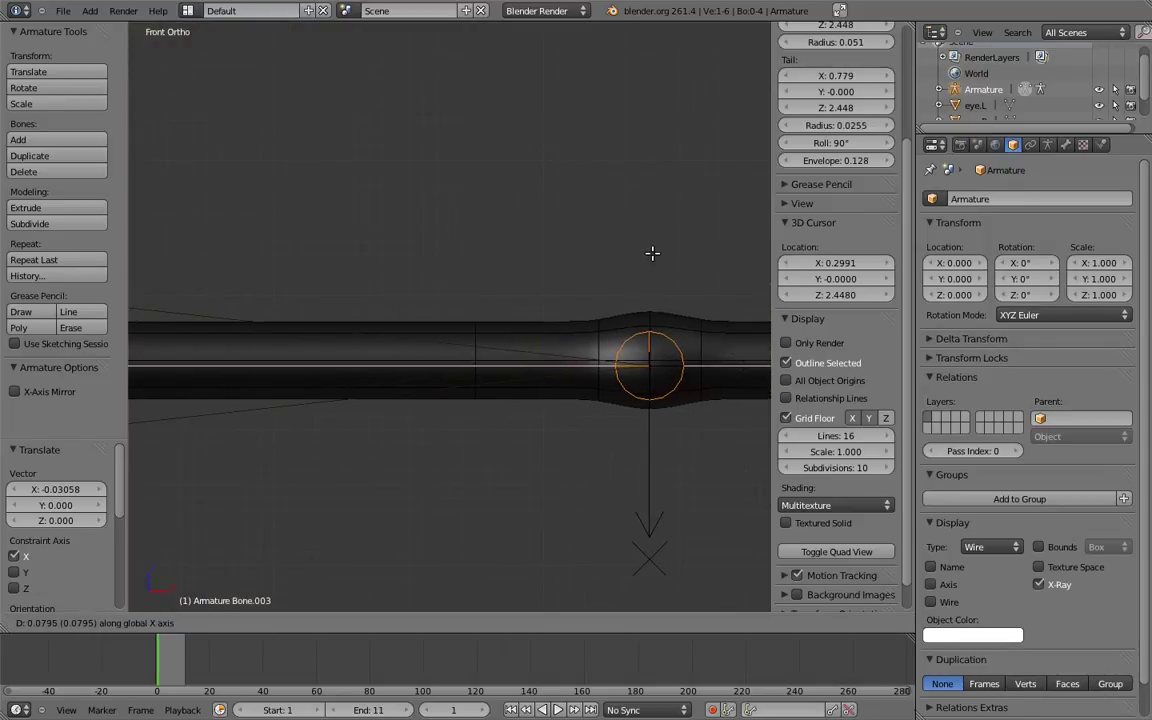
{"action": "left_click", "coordinate": [660, 256]}
{"action": "scroll", "coordinate": [560, 265], "scroll_direction": "down", "scroll_amount": 3, "text": "ctrl"}
{"action": "scroll", "coordinate": [555, 200], "scroll_direction": "down", "scroll_amount": 2}
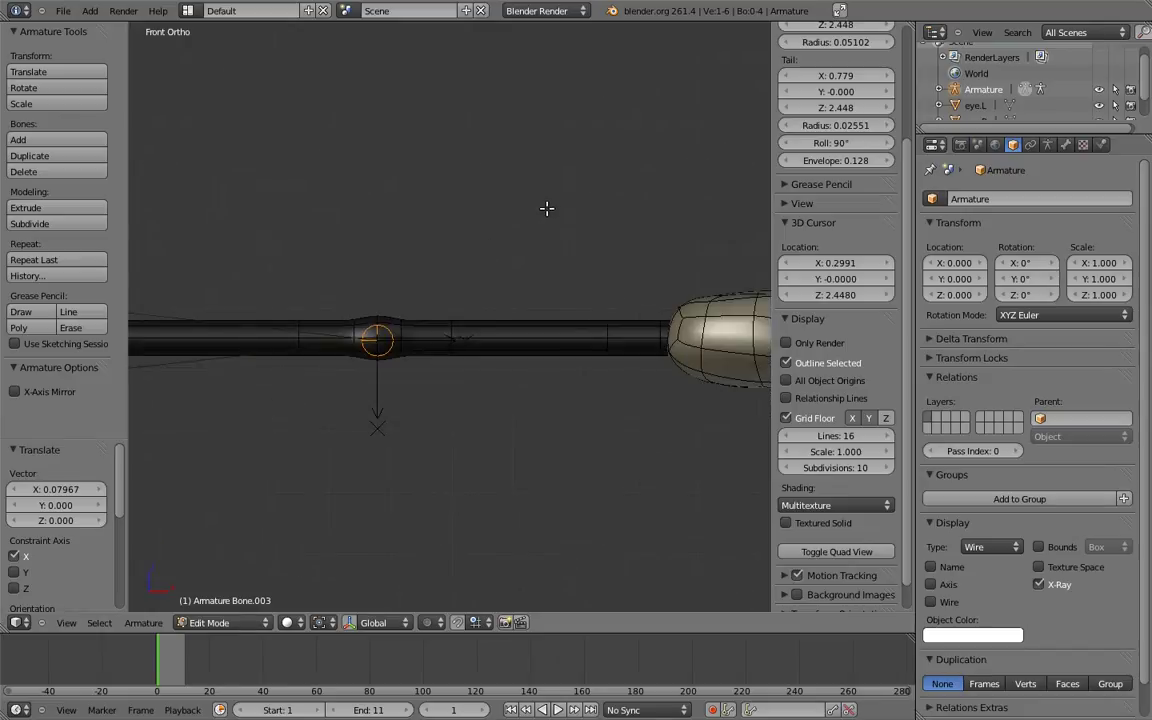
Step: Extrude a forearm bone along X out to the hand
{"action": "key", "text": "e"}
{"action": "key", "text": "x"}
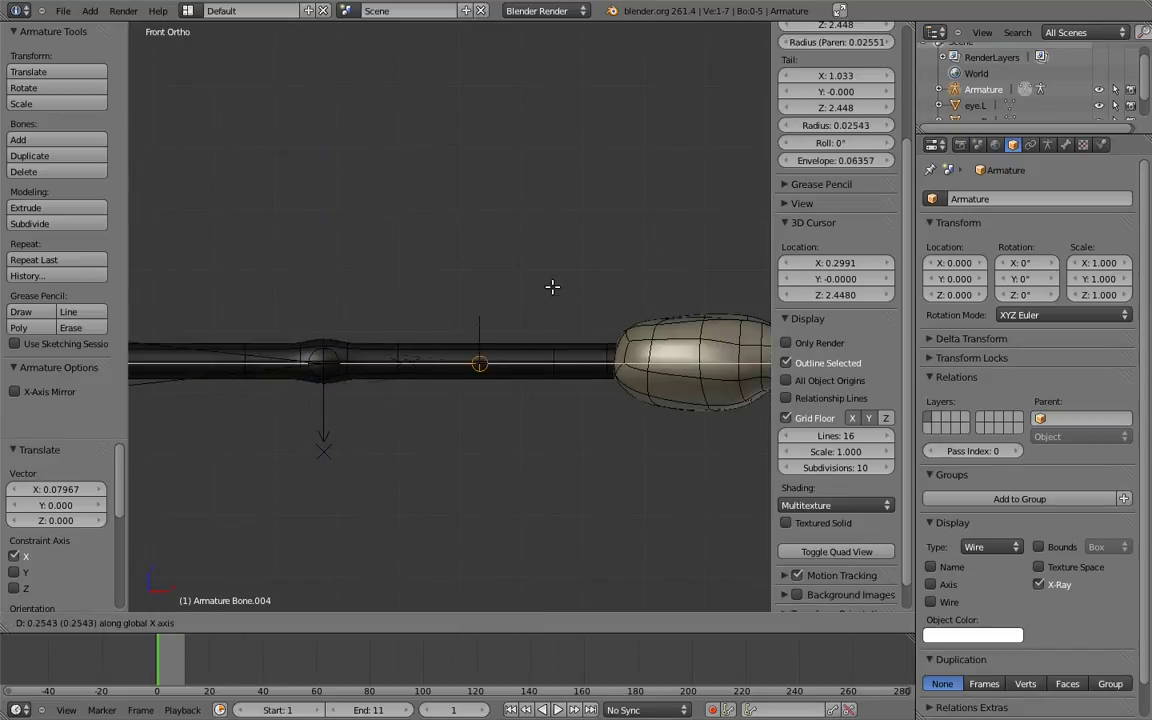
{"action": "left_click", "coordinate": [643, 269]}
{"action": "scroll", "coordinate": [492, 279], "scroll_direction": "down", "scroll_amount": 4}
{"action": "scroll", "coordinate": [581, 303], "scroll_direction": "up", "scroll_amount": 3, "text": "ctrl"}
Step: Duplicate the arm bones onto the opposite arm
{"action": "right_click", "coordinate": [525, 340]}
{"action": "right_click", "coordinate": [610, 338], "text": "shift"}
{"action": "key", "text": "shift+d"}
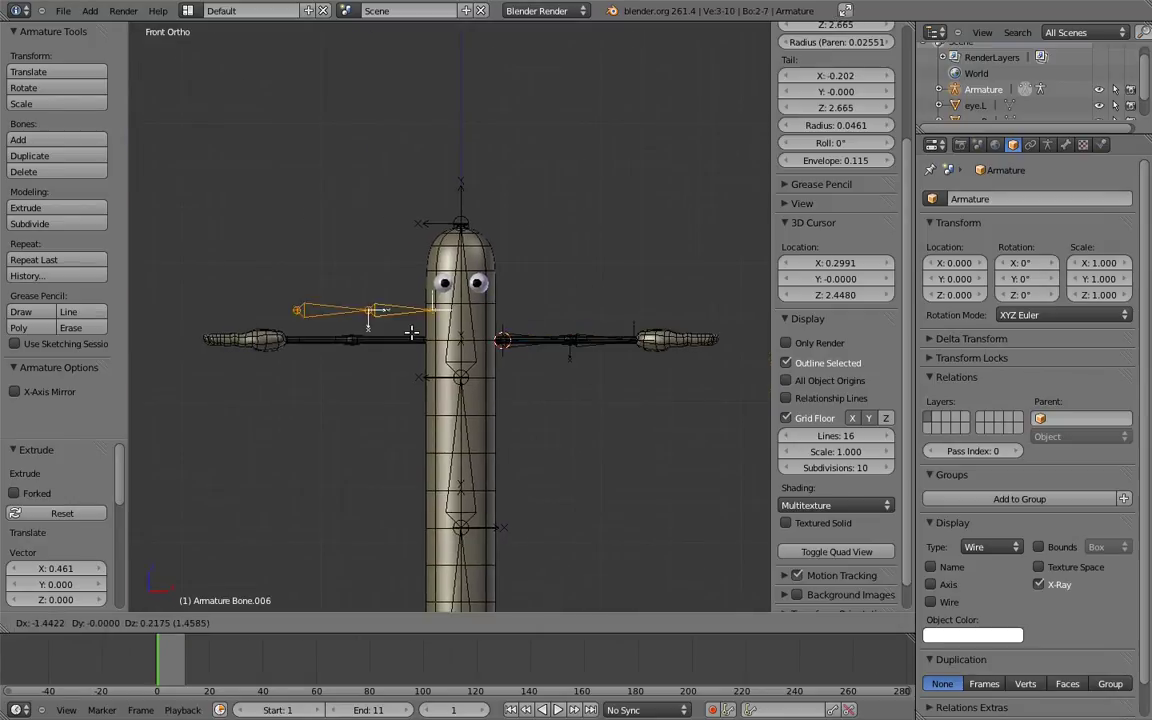
{"action": "left_click", "coordinate": [460, 342]}
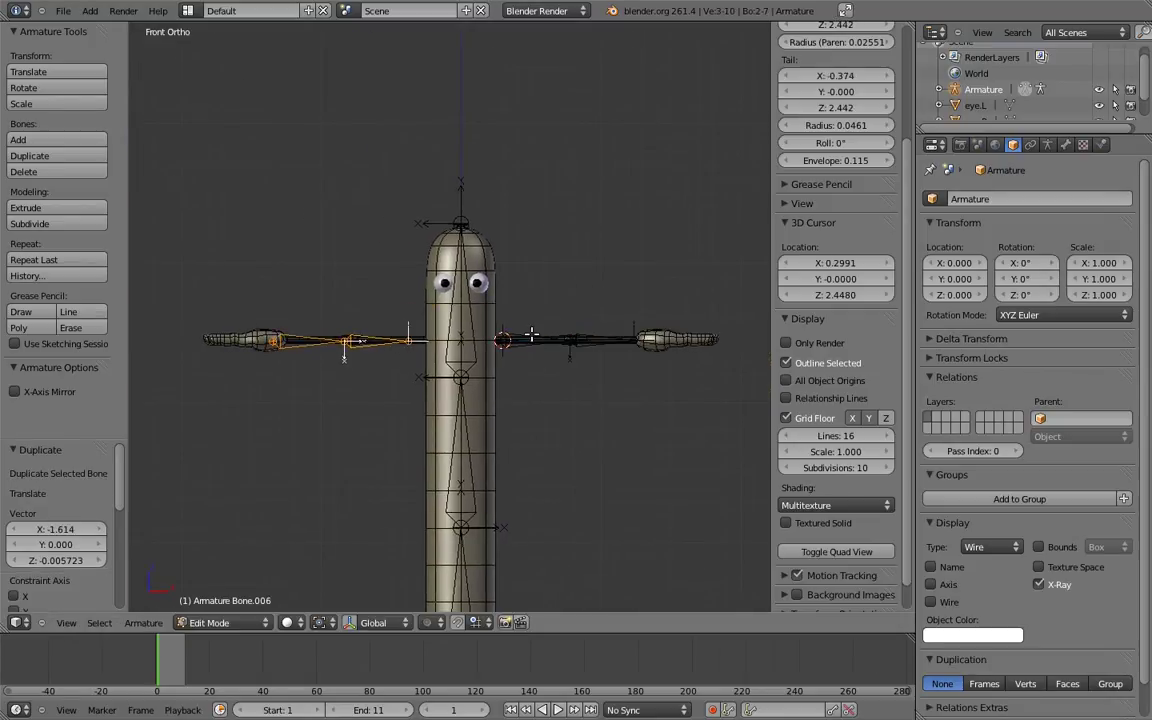
Step: Enable X-Axis Mirror and rename Bone.003 to upper_arm.L
{"action": "left_click", "coordinate": [16, 393]}
{"action": "right_click", "coordinate": [537, 338]}
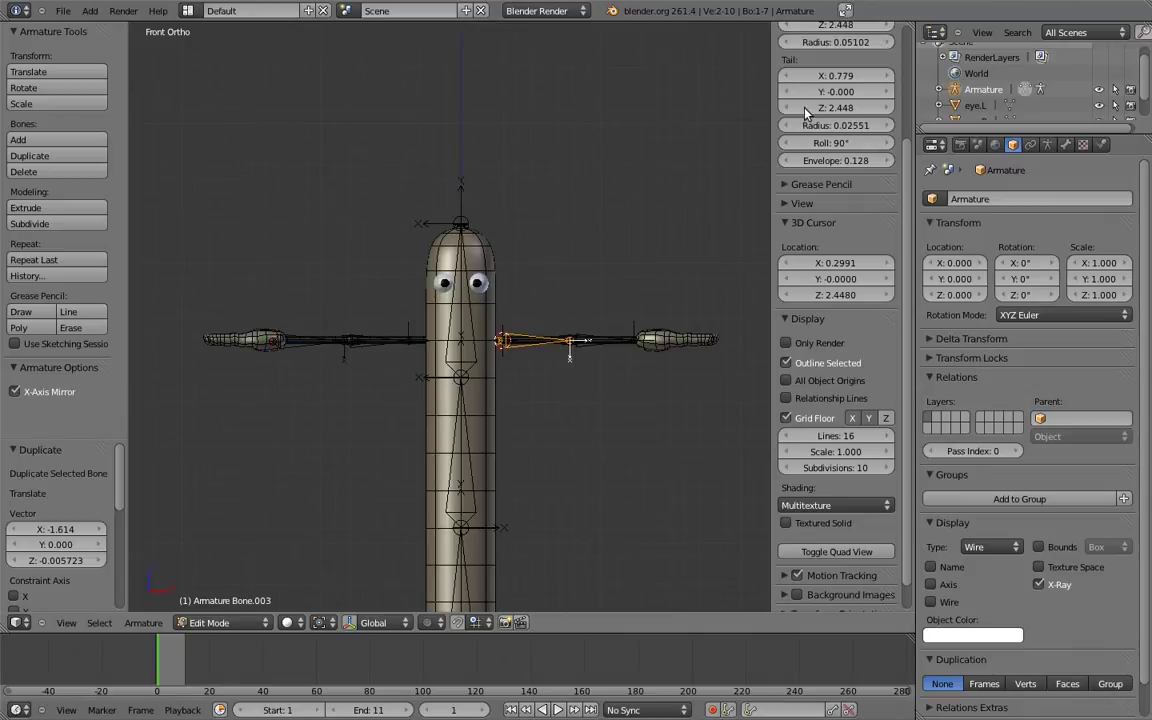
{"action": "scroll", "coordinate": [821, 366], "scroll_direction": "up", "scroll_amount": 4}
{"action": "left_click", "coordinate": [845, 75]}
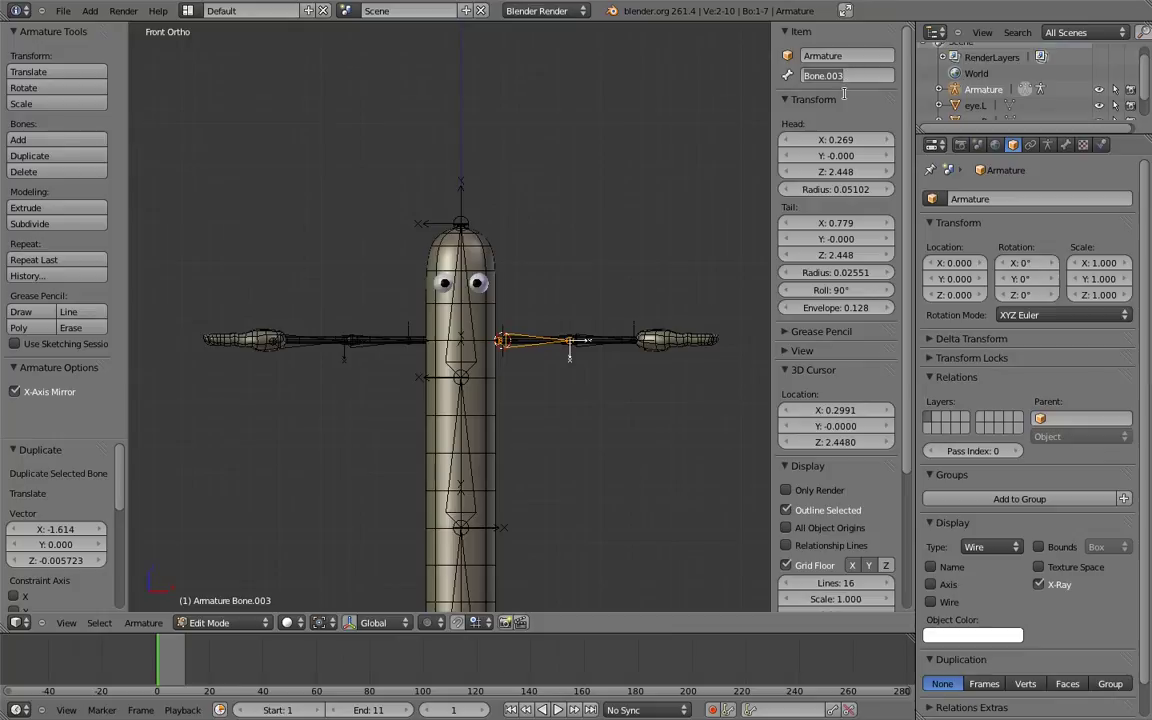
{"action": "key", "text": "BackSpace"}
{"action": "key", "text": "Return"}
Step: Rename the forearm bone Bone.004 to forearm.L
{"action": "right_click", "coordinate": [607, 340]}
{"action": "left_click", "coordinate": [820, 76]}
{"action": "key", "text": "BackSpace"}
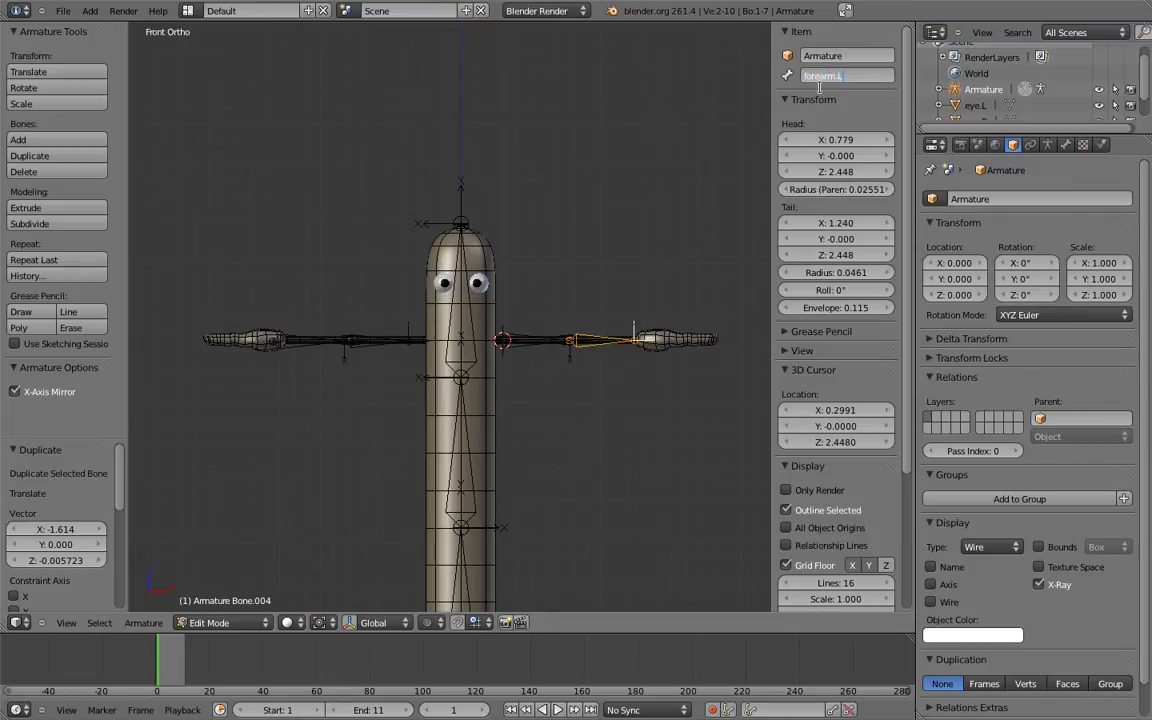
{"action": "right_click", "coordinate": [569, 343]}
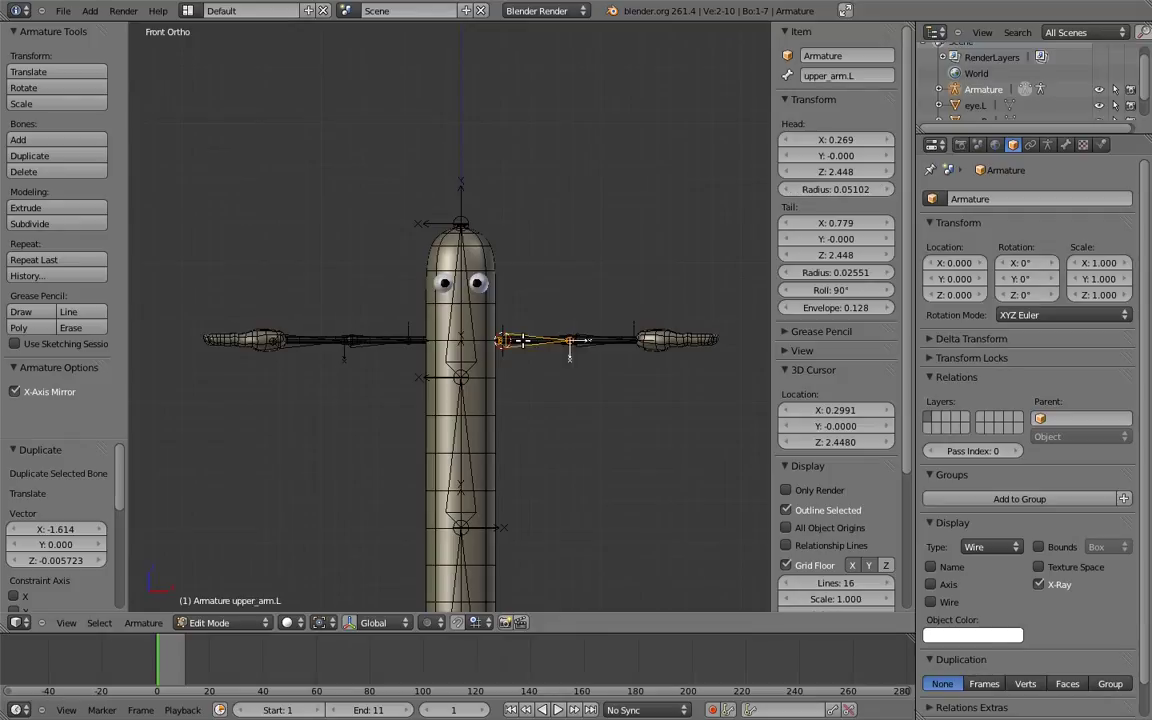
Step: Rename the copied Bone.005 to upper_arm.R and begin renaming Bone.006
{"action": "right_click", "coordinate": [258, 310]}
{"action": "left_click", "coordinate": [869, 78]}
{"action": "type", "text": "upper_arm.L"}
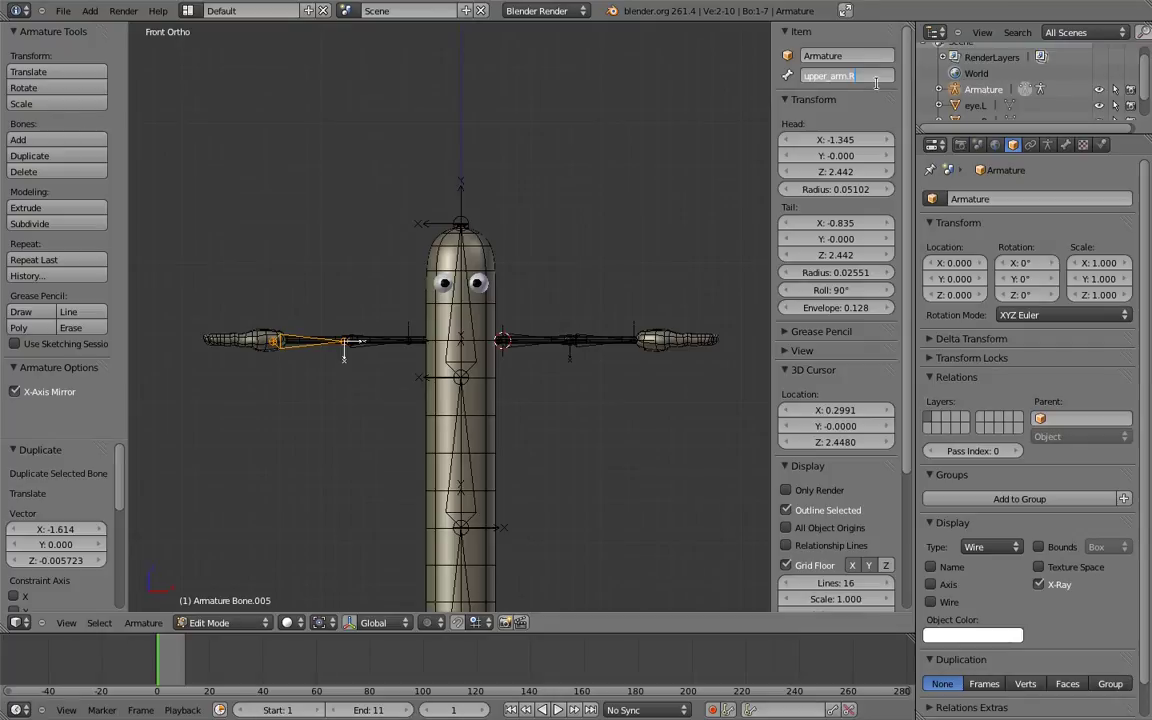
{"action": "key", "text": "Return"}
{"action": "right_click", "coordinate": [603, 339]}
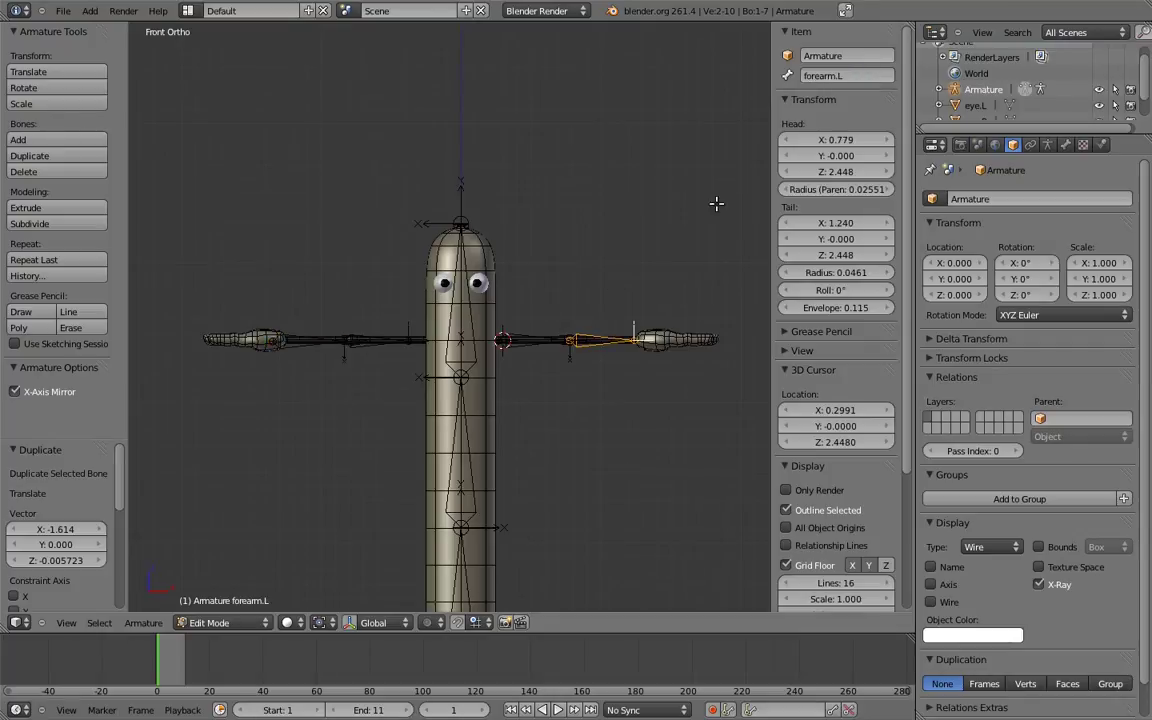
{"action": "right_click", "coordinate": [372, 338]}
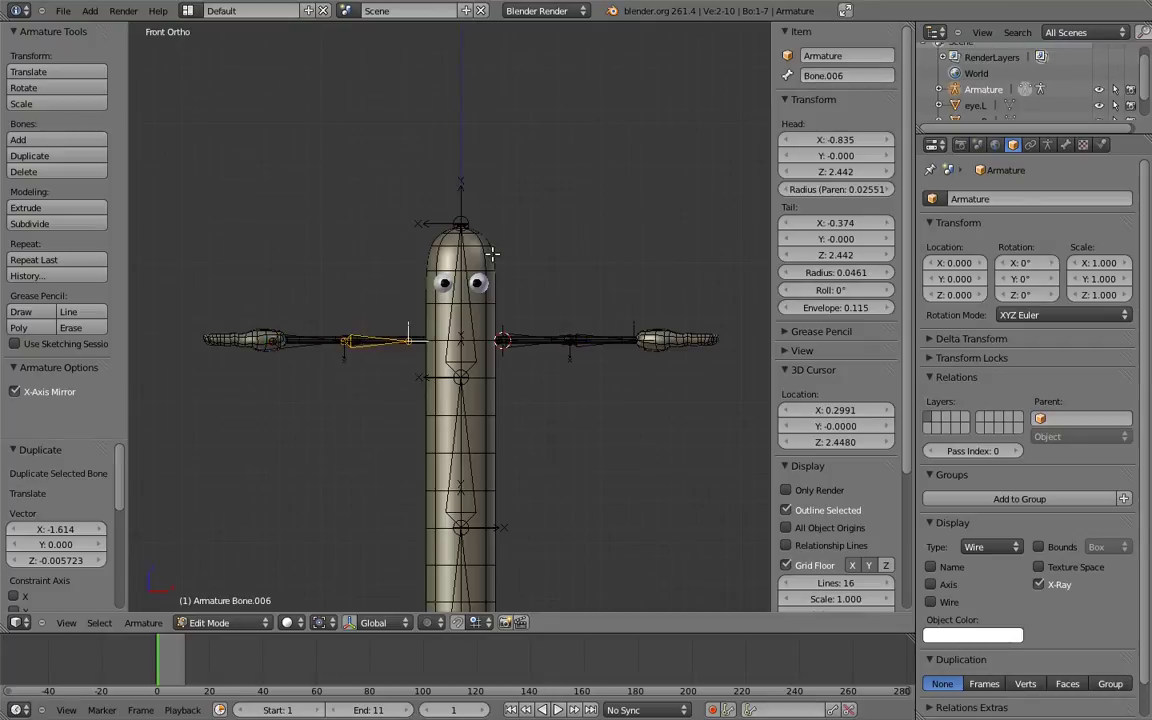
{"action": "left_click", "coordinate": [875, 82]}
{"action": "type", "text": "forearm.L"}
Step: Name Bone.006 forearm.R and roll forearm.L to 90° in Right view
{"action": "key", "text": "Return"}
{"action": "right_click", "coordinate": [606, 330]}
{"action": "scroll", "coordinate": [648, 316], "scroll_direction": "up", "scroll_amount": 6}
{"action": "middle_click_drag", "start_coordinate": [589, 388], "coordinate": [521, 316], "text": "shift"}
{"action": "scroll", "coordinate": [663, 311], "scroll_direction": "up", "scroll_amount": 3}
{"action": "middle_click_drag", "start_coordinate": [663, 311], "coordinate": [623, 260]}
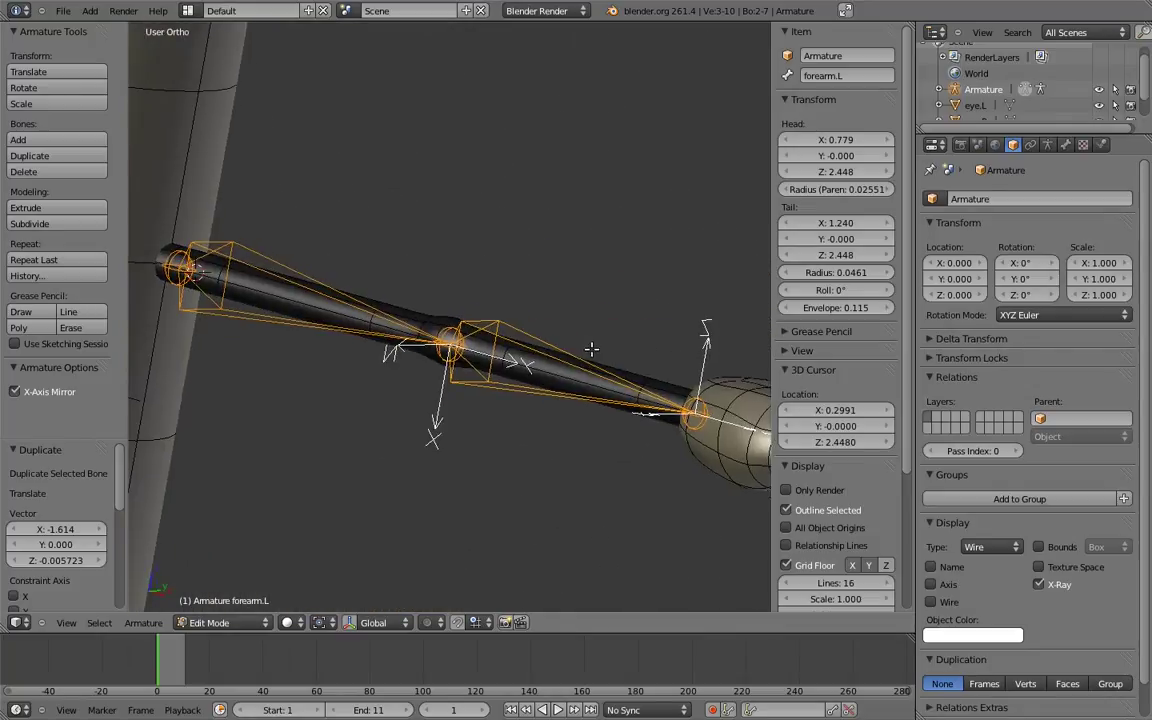
{"action": "key", "text": "KP_3"}
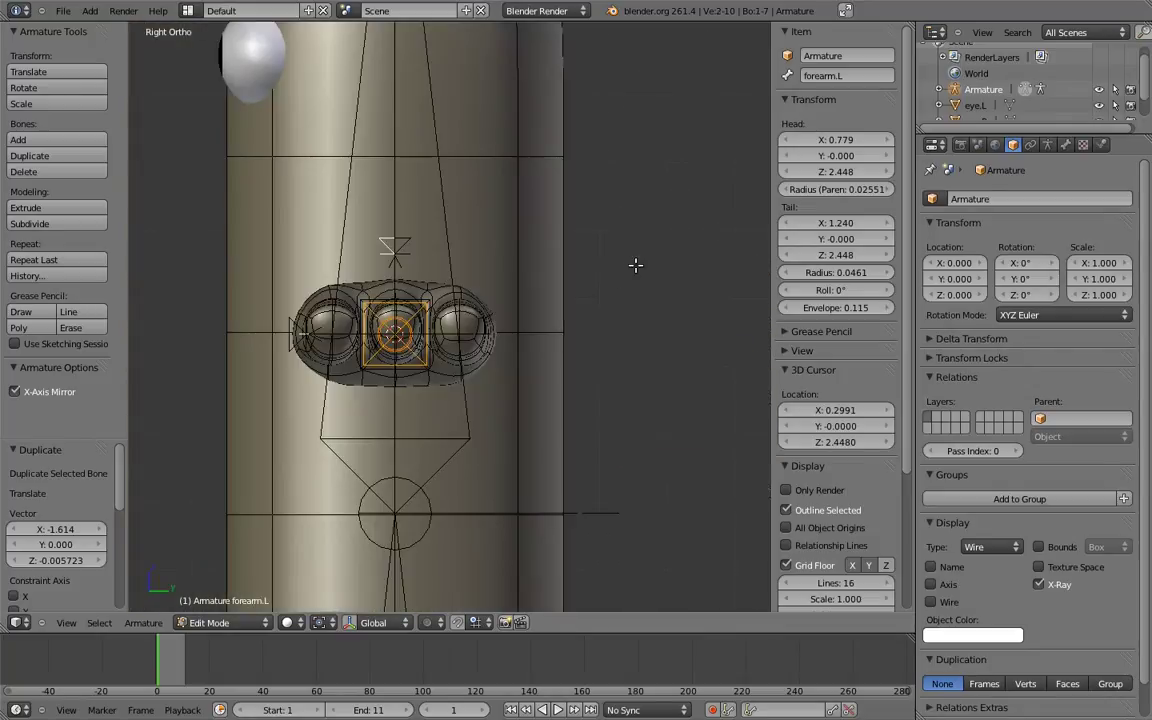
{"action": "key", "text": "ctrl+r"}
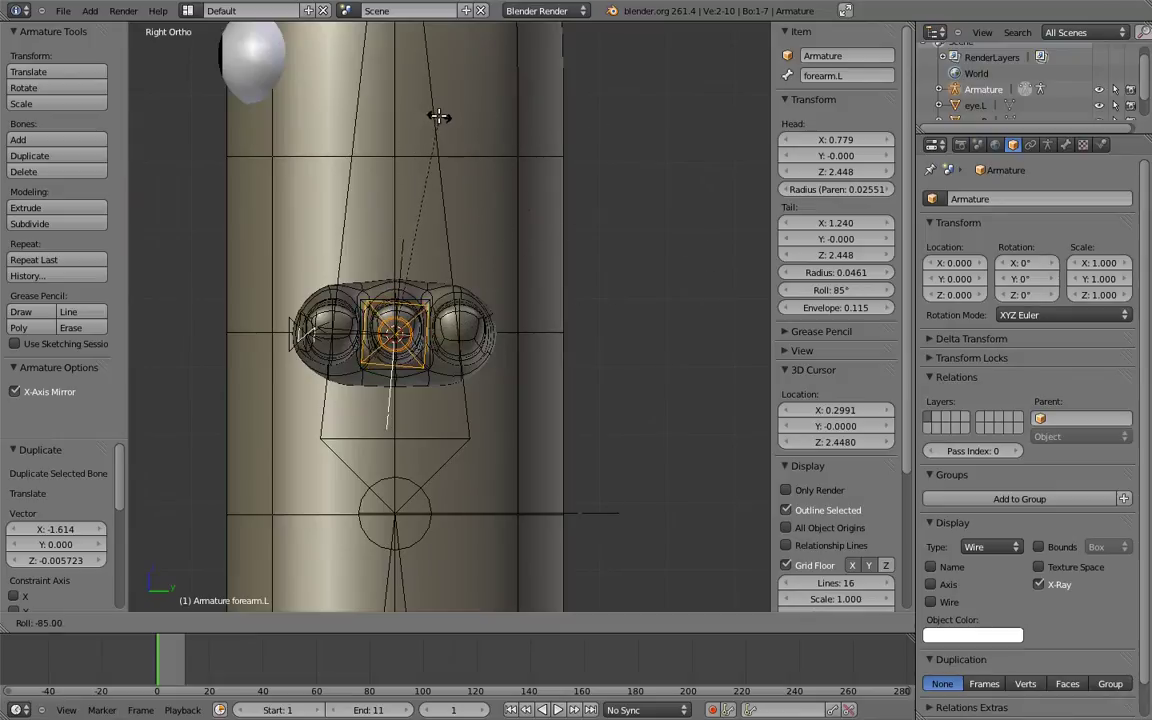
{"action": "left_click", "coordinate": [390, 108]}
Step: Parent upper_arm.L to Bone.002 with Keep Offset
{"action": "middle_click_drag", "start_coordinate": [436, 148], "coordinate": [504, 360]}
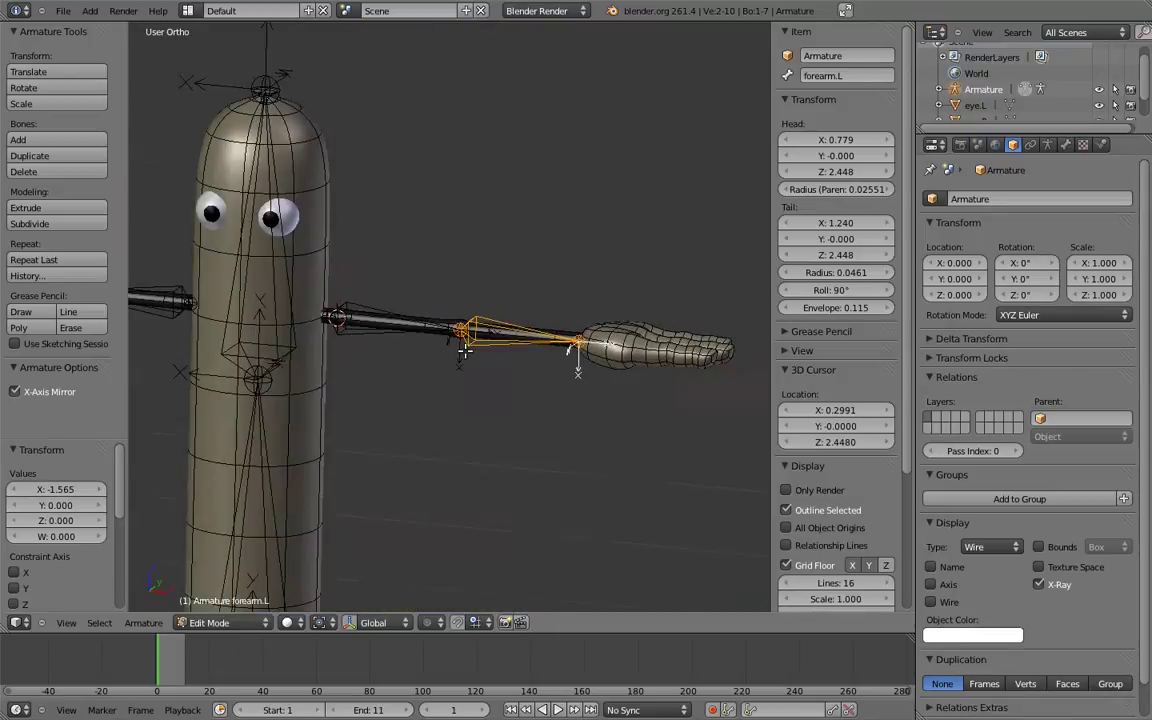
{"action": "scroll", "coordinate": [463, 289], "scroll_direction": "up", "scroll_amount": 1}
{"action": "middle_click_drag", "start_coordinate": [363, 257], "coordinate": [509, 260]}
{"action": "right_click", "coordinate": [554, 296]}
{"action": "right_click", "coordinate": [451, 270]}
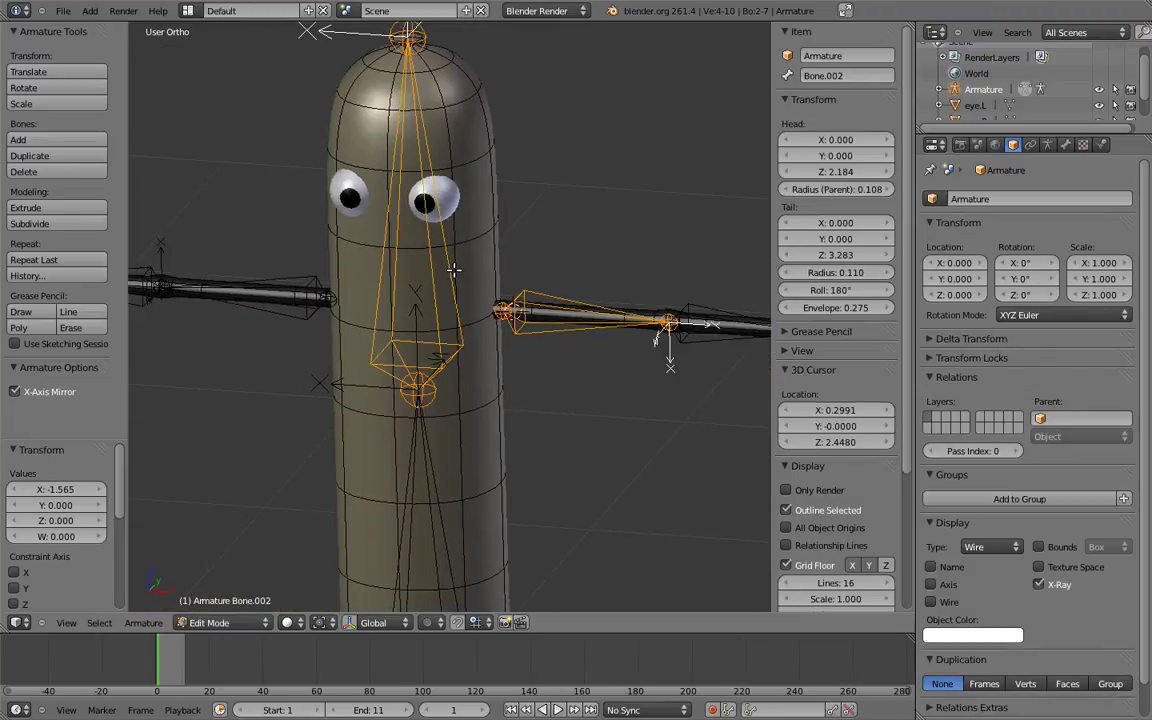
{"action": "key", "text": "ctrl+p"}
{"action": "left_click", "coordinate": [449, 274]}
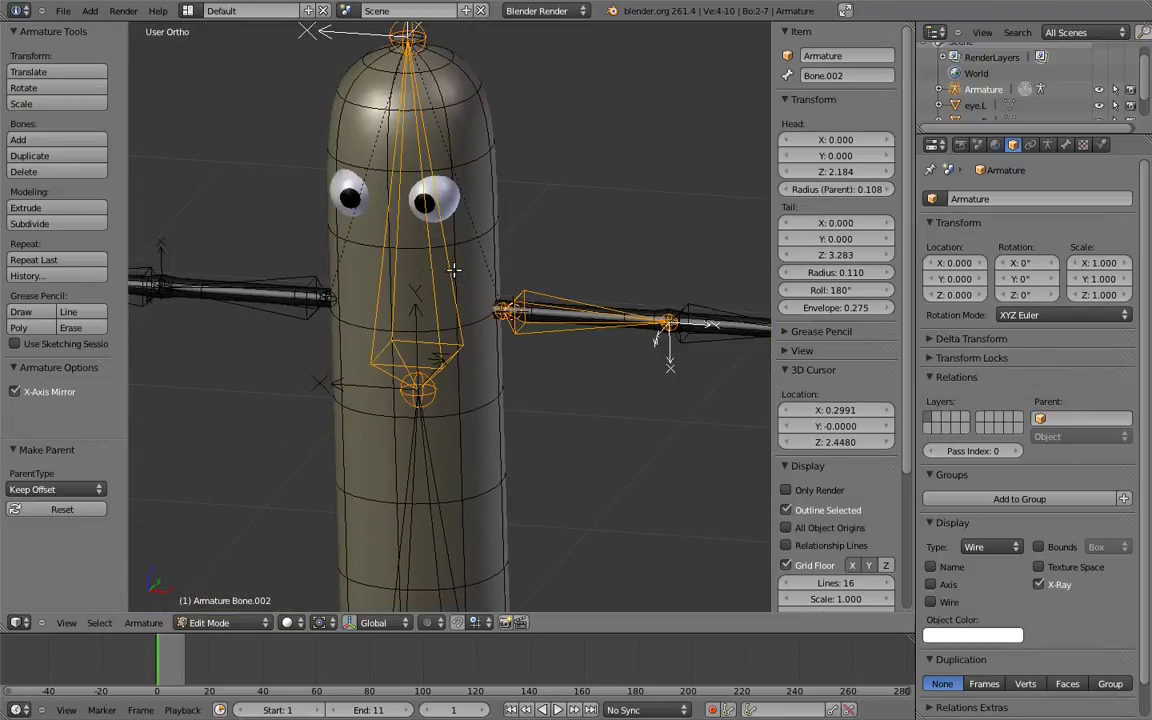
{"action": "key", "text": "KP_1"}
{"action": "middle_click_drag", "start_coordinate": [714, 263], "coordinate": [463, 249], "text": "shift"}
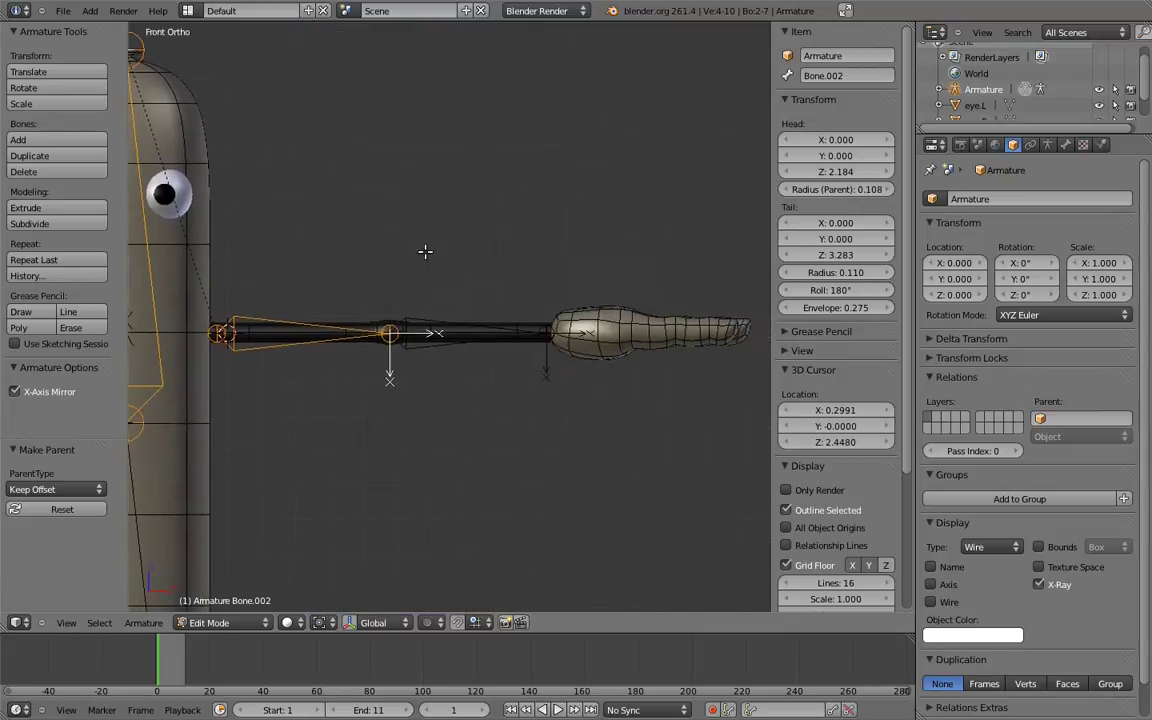
{"action": "right_click", "coordinate": [530, 298]}
Step: Extend hand bone forearm.L.001 along X to 1.502 into the palm, then duplicate it for a finger
{"action": "middle_click_drag", "start_coordinate": [556, 250], "coordinate": [544, 249], "text": "shift"}
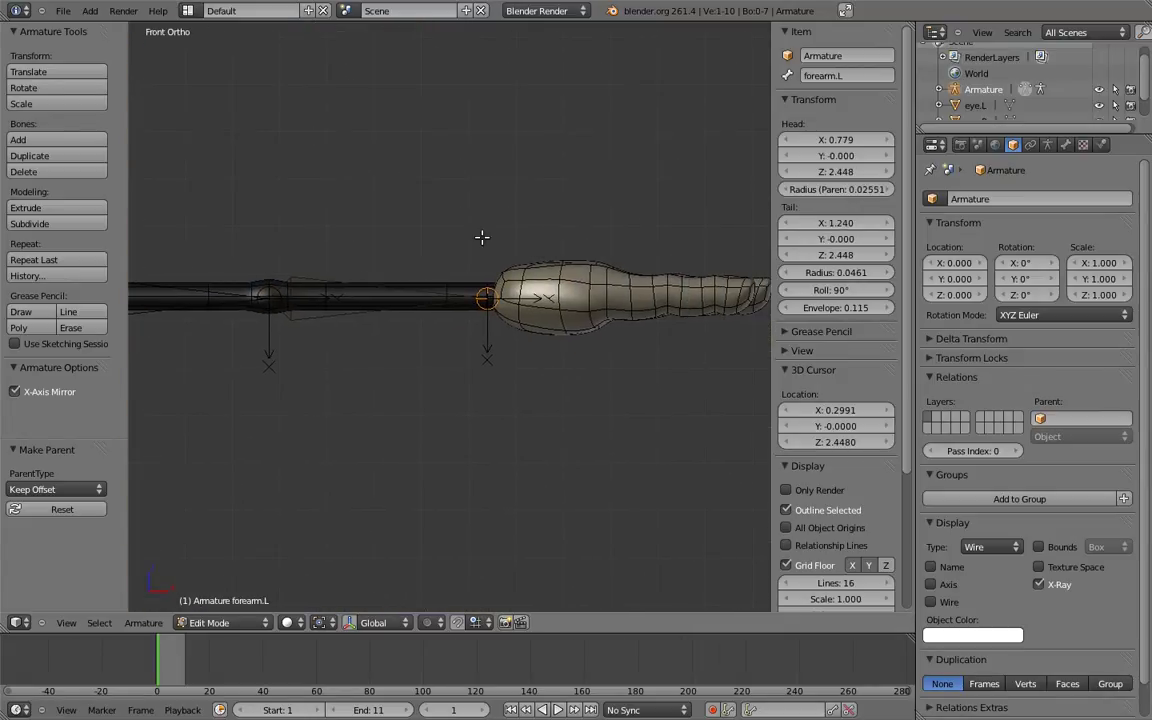
{"action": "key", "text": "g"}
{"action": "key", "text": "x"}
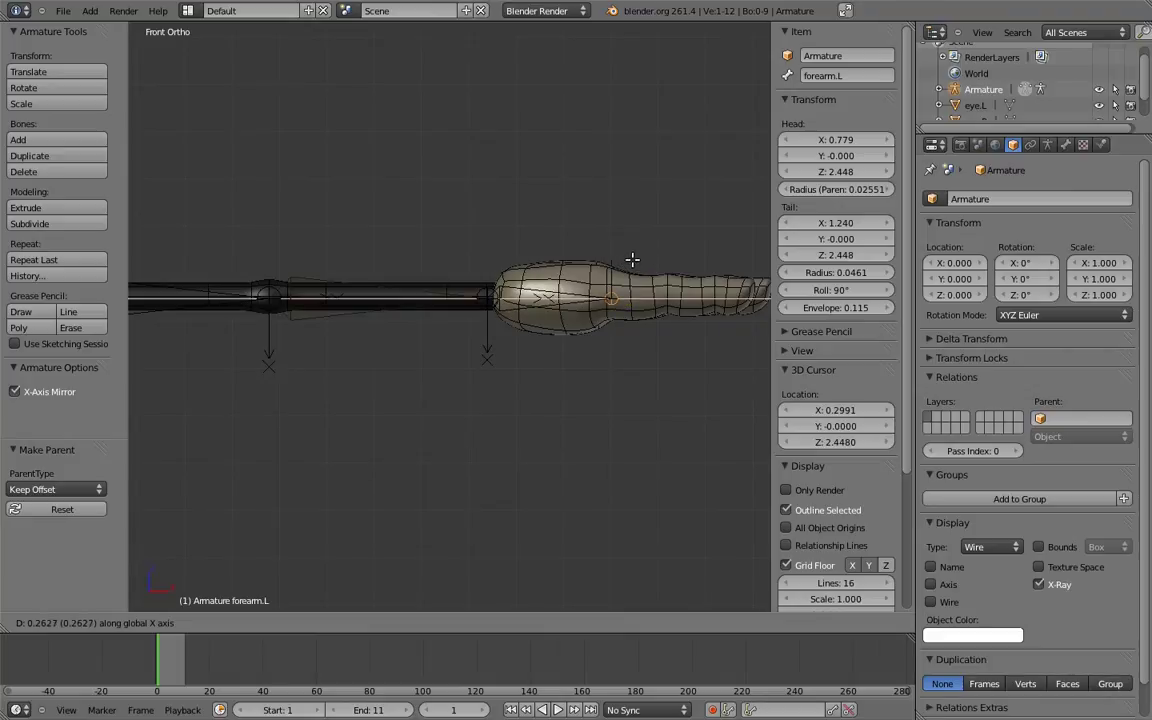
{"action": "left_click", "coordinate": [621, 266]}
{"action": "key", "text": "shift+r"}
{"action": "key", "text": "KP_7"}
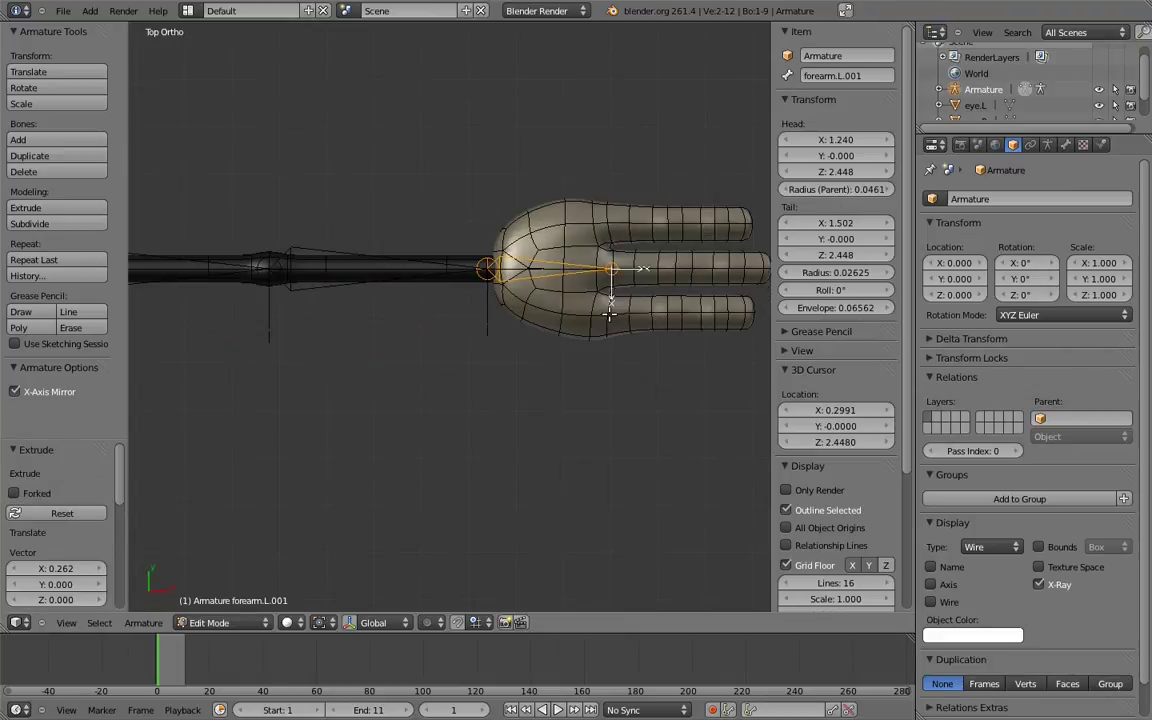
{"action": "key", "text": "KP_Decimal"}
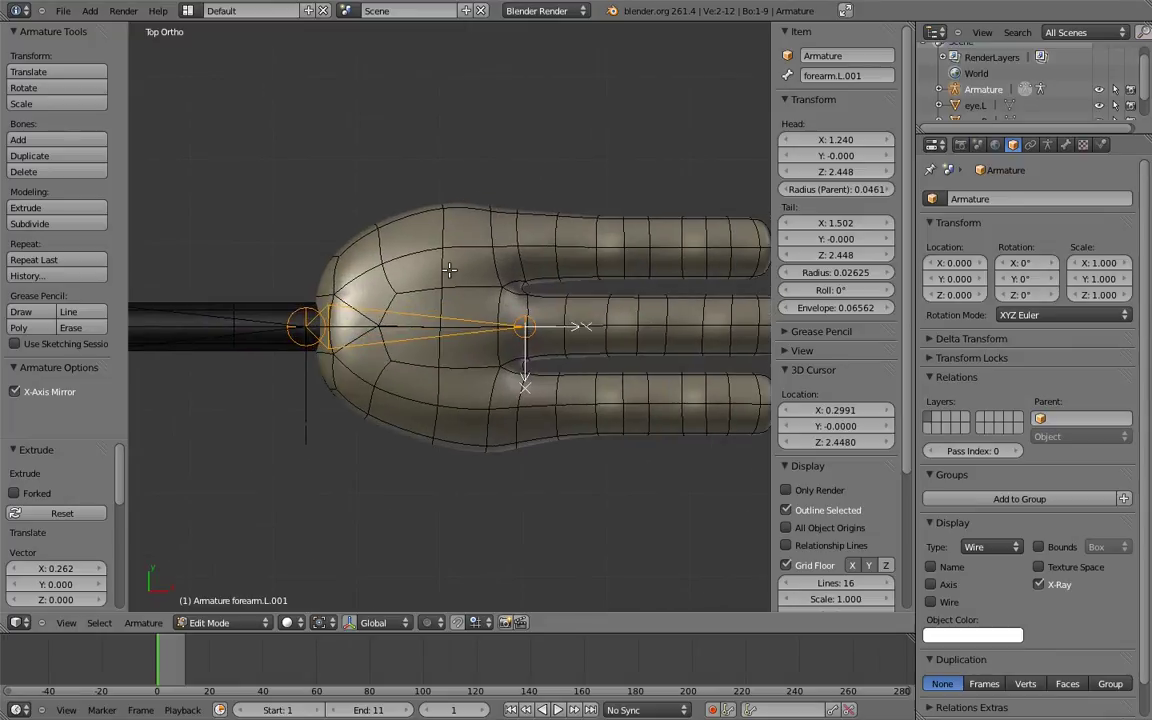
{"action": "key", "text": "shift+d"}
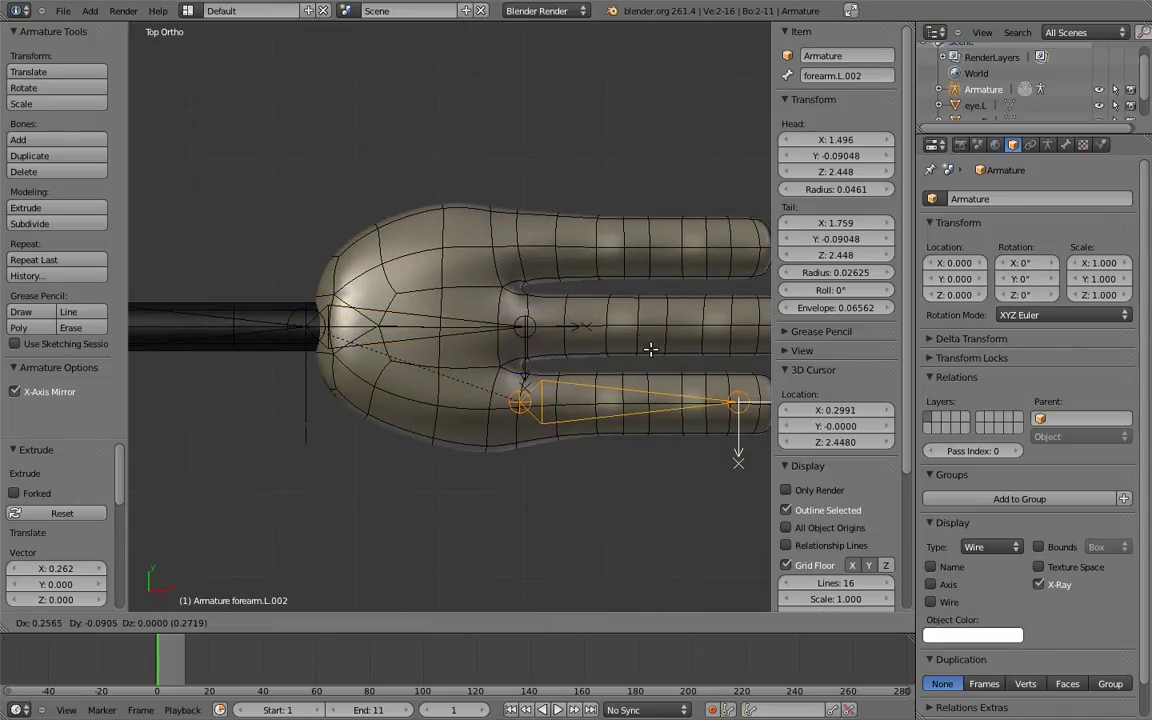
Step: Place the copied bone along the lower finger, nudging it slightly up in Z and along X
{"action": "left_click", "coordinate": [653, 354]}
{"action": "middle_click_drag", "start_coordinate": [653, 354], "coordinate": [571, 319], "text": "shift"}
{"action": "scroll", "coordinate": [571, 319], "scroll_direction": "up", "scroll_amount": 2}
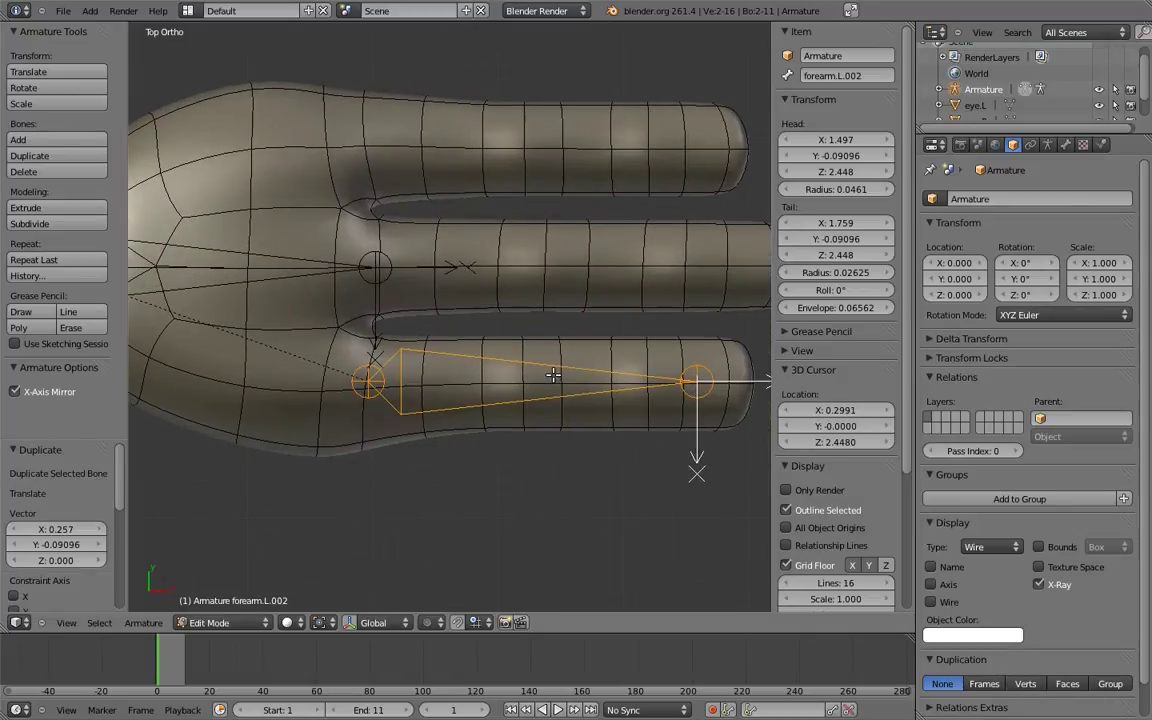
{"action": "key", "text": "KP_1"}
{"action": "middle_click_drag", "start_coordinate": [515, 243], "coordinate": [434, 320], "text": "shift"}
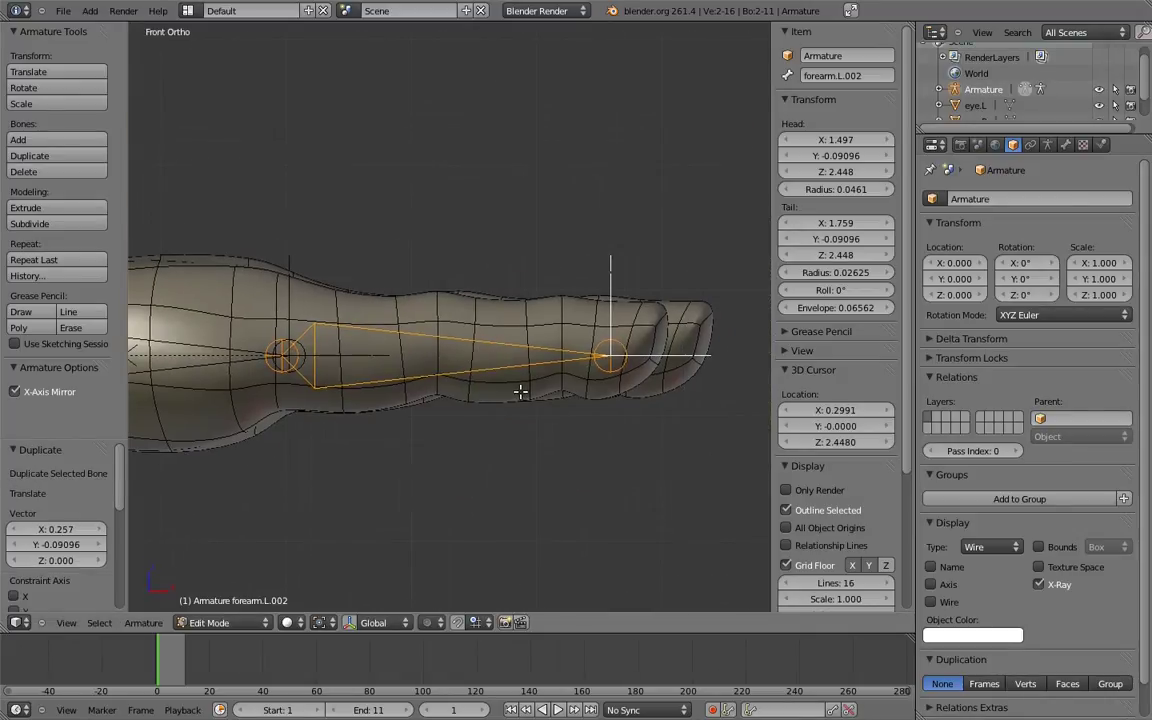
{"action": "key", "text": "g"}
{"action": "key", "text": "z"}
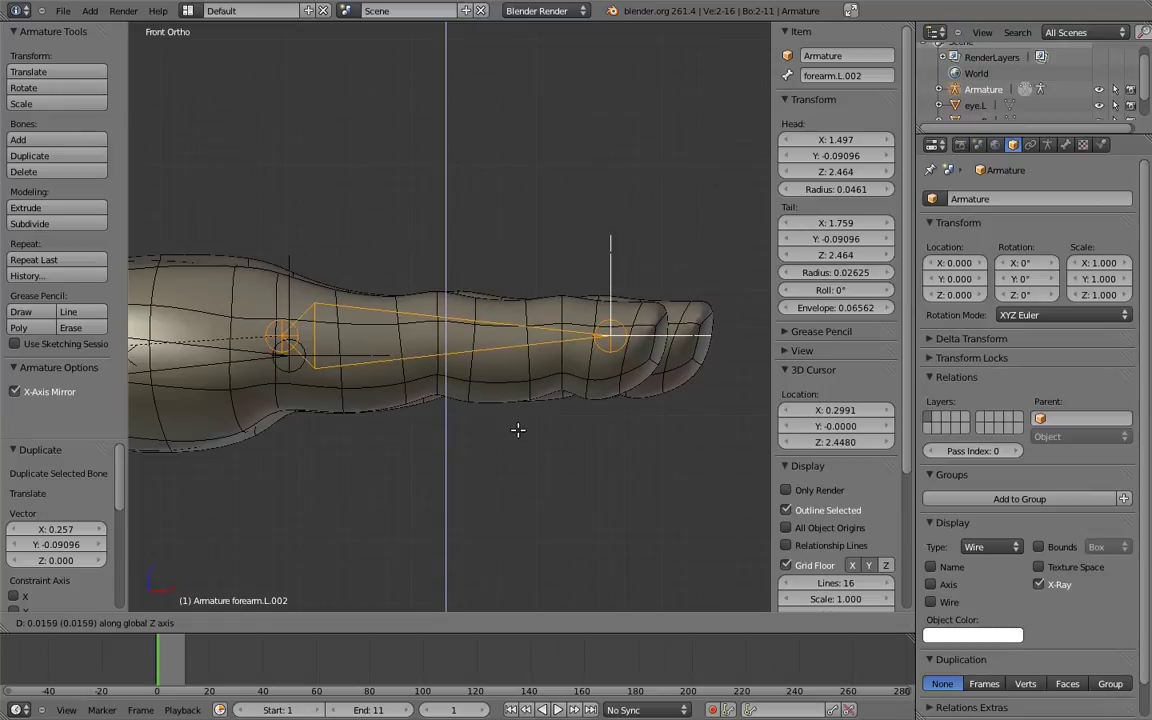
{"action": "left_click", "coordinate": [517, 430]}
{"action": "key", "text": "g"}
{"action": "key", "text": "x"}
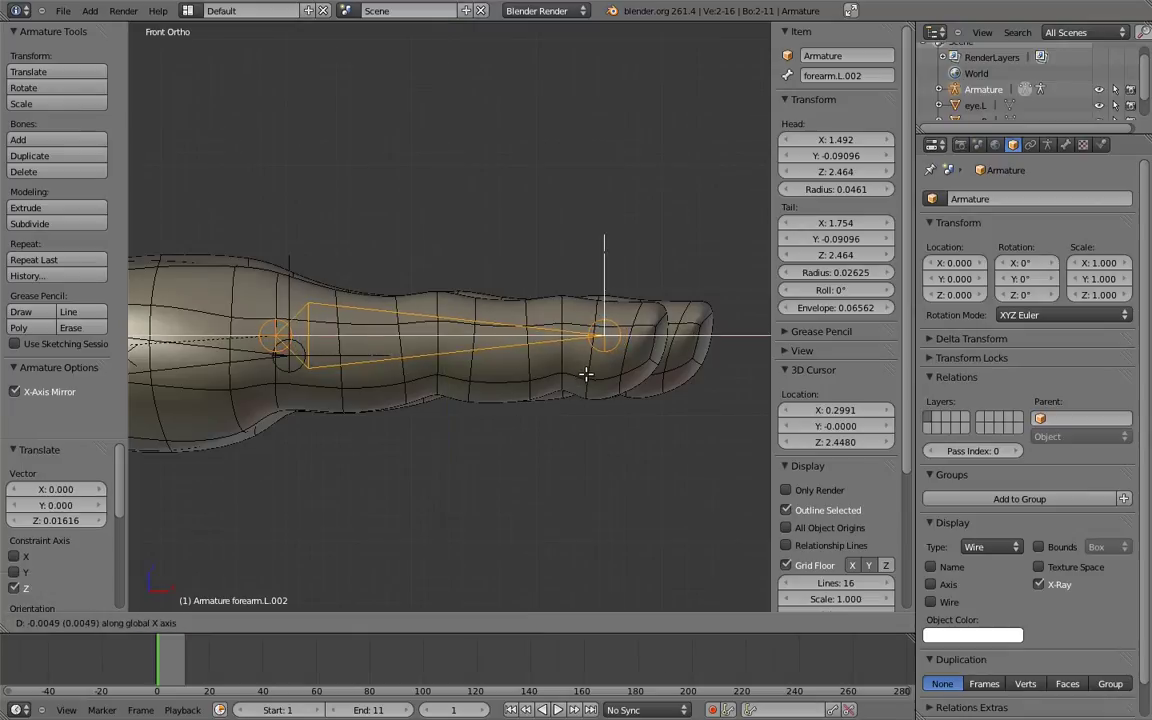
{"action": "left_click", "coordinate": [585, 375]}
Step: Shorten the finger bone by sliding its tail joint along X in front view
{"action": "right_click", "coordinate": [612, 328]}
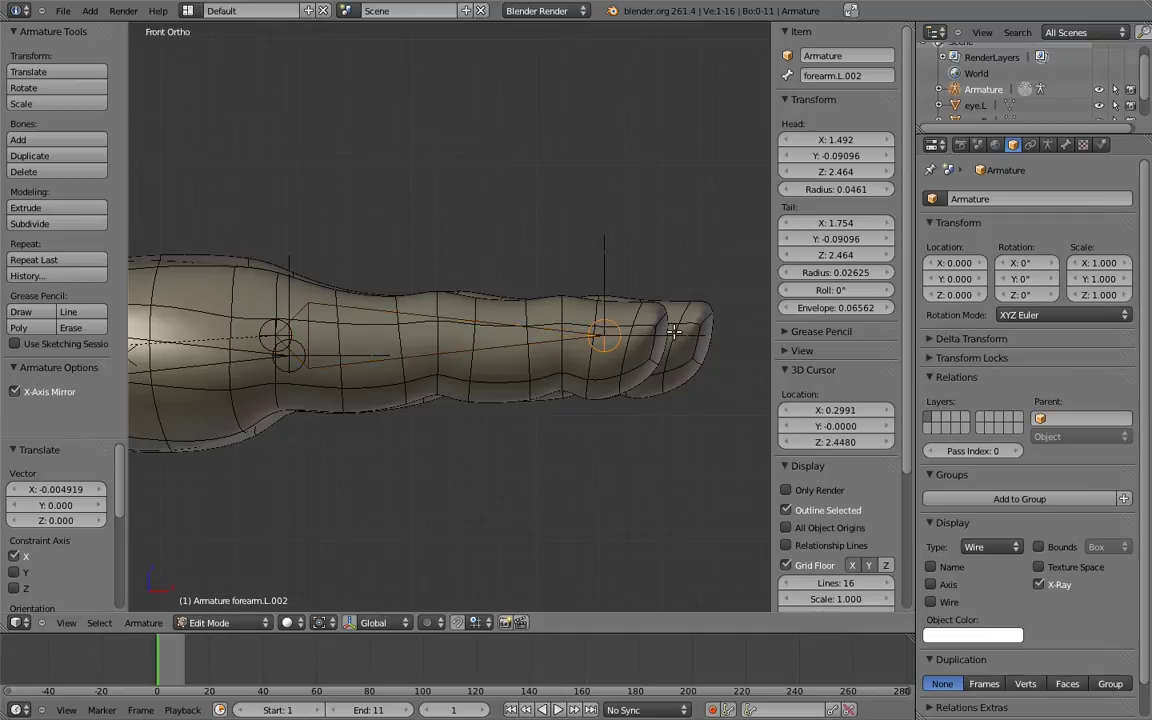
{"action": "middle_click_drag", "start_coordinate": [675, 331], "coordinate": [612, 337]}
{"action": "key", "text": "KP_1"}
{"action": "key", "text": "g"}
{"action": "key", "text": "x"}
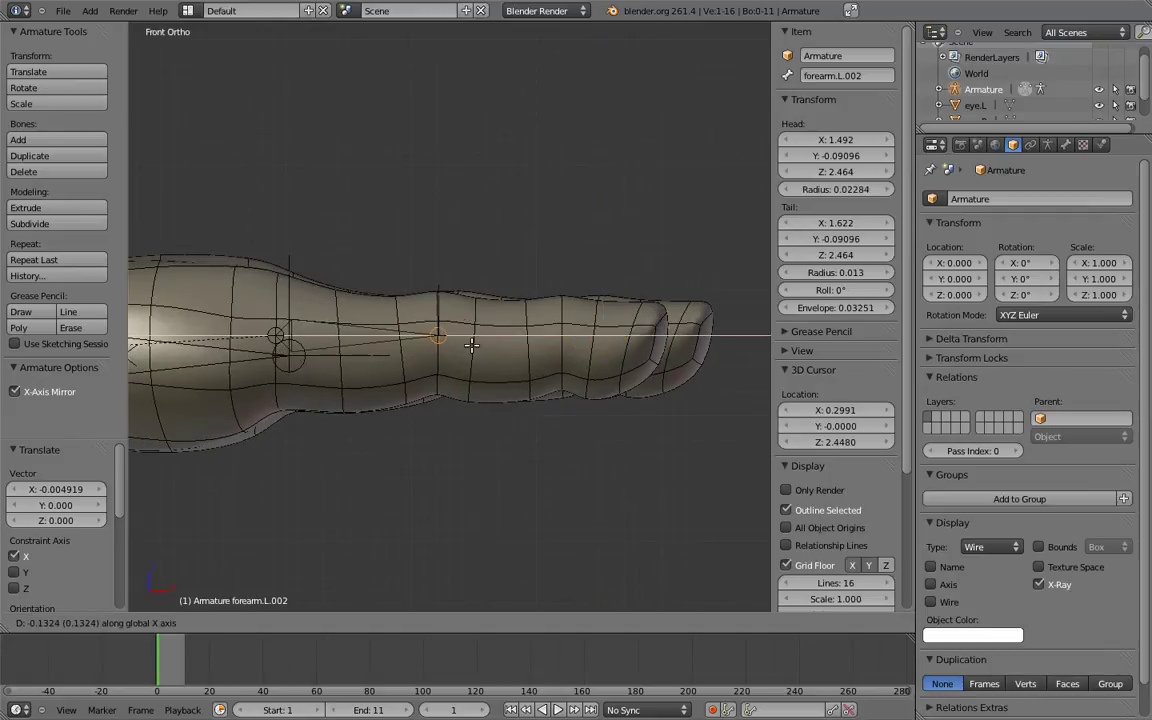
{"action": "left_click", "coordinate": [474, 344]}
Step: Extrude two more bones along X so the chain reaches the lower fingertip
{"action": "key", "text": "e"}
{"action": "key", "text": "x"}
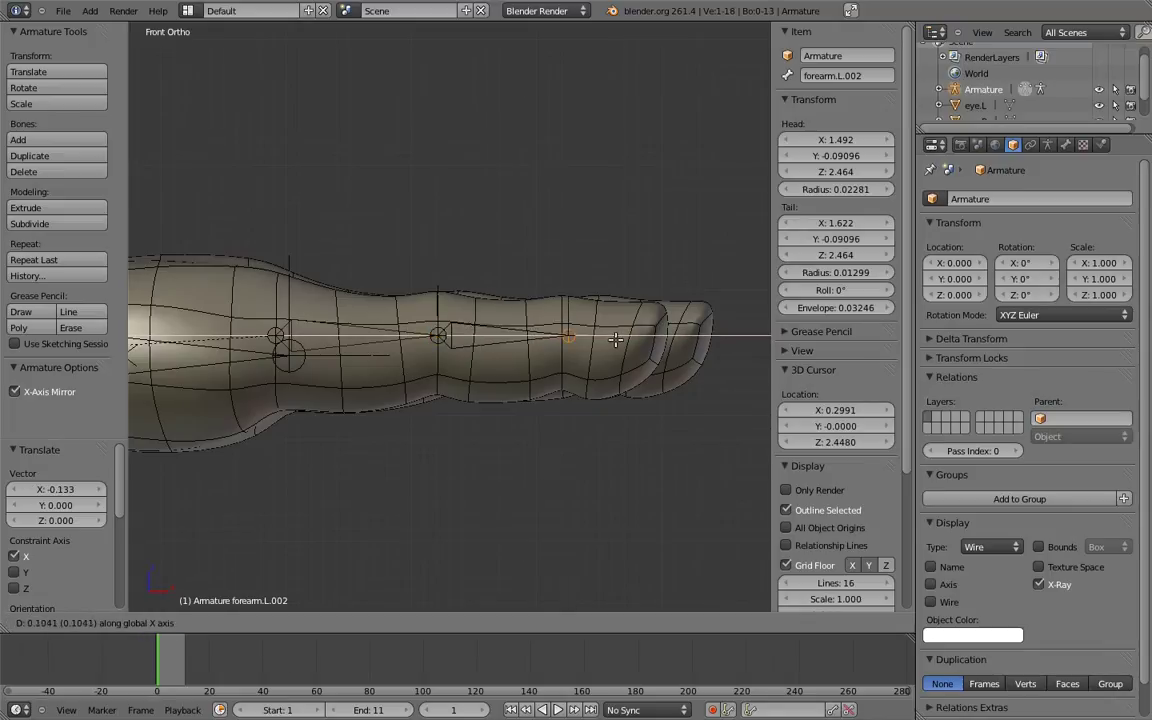
{"action": "left_click", "coordinate": [577, 343]}
{"action": "key", "text": "e"}
{"action": "key", "text": "x"}
{"action": "left_click", "coordinate": [714, 348]}
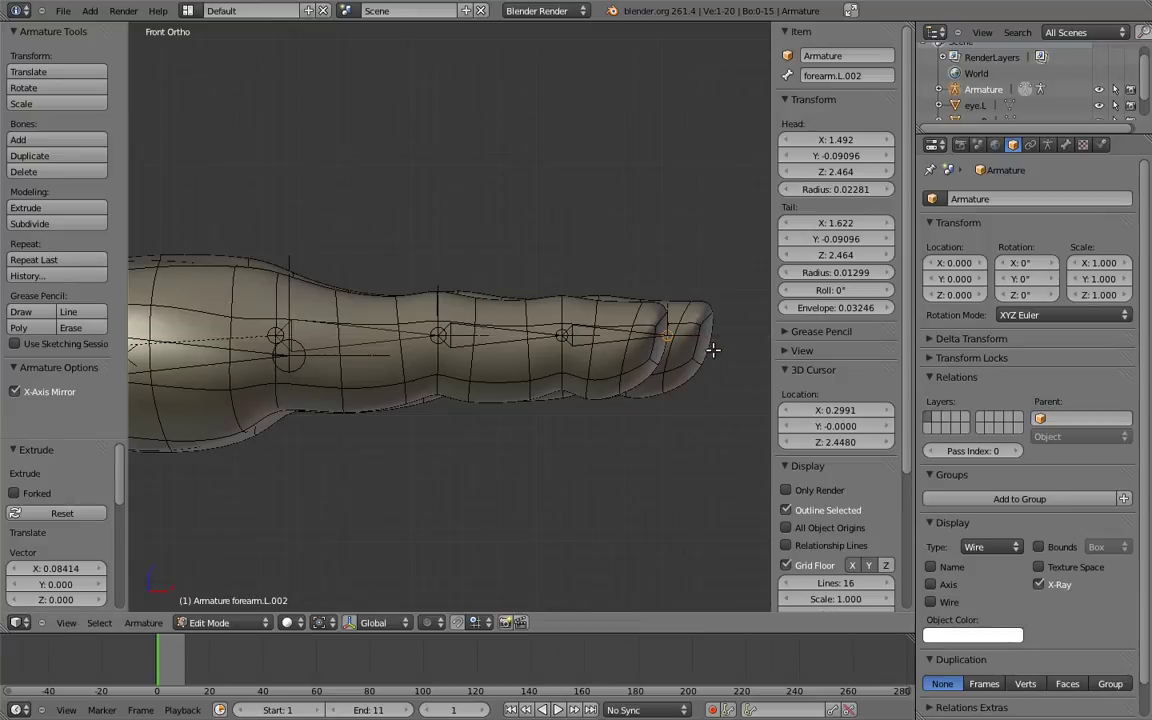
Step: Lower the three-bone chain in Z to the finger's centre, then view the hand from above
{"action": "right_click", "coordinate": [366, 325], "text": "shift"}
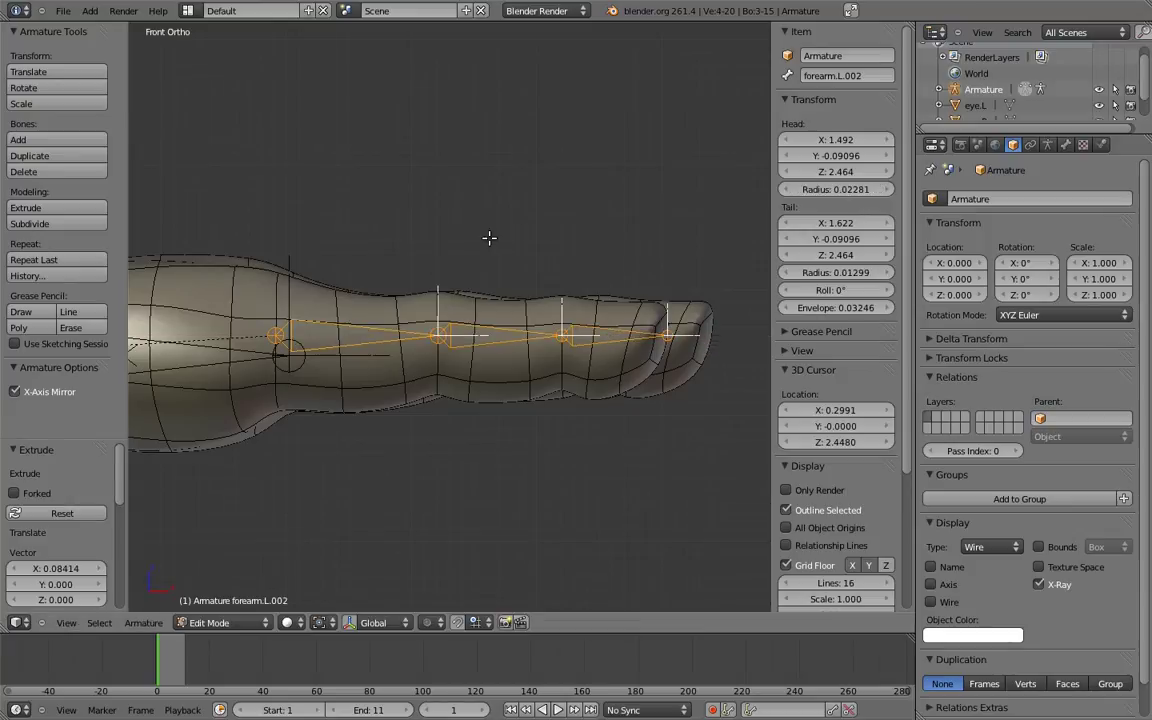
{"action": "key", "text": "g"}
{"action": "key", "text": "z"}
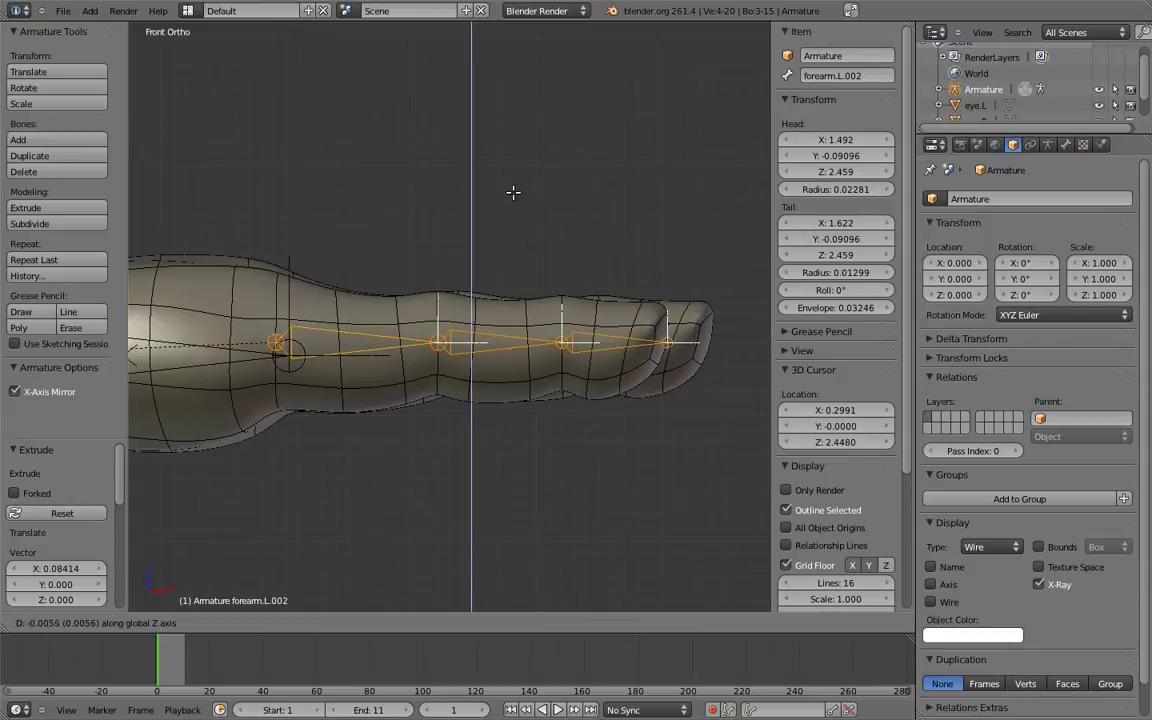
{"action": "left_click", "coordinate": [519, 173]}
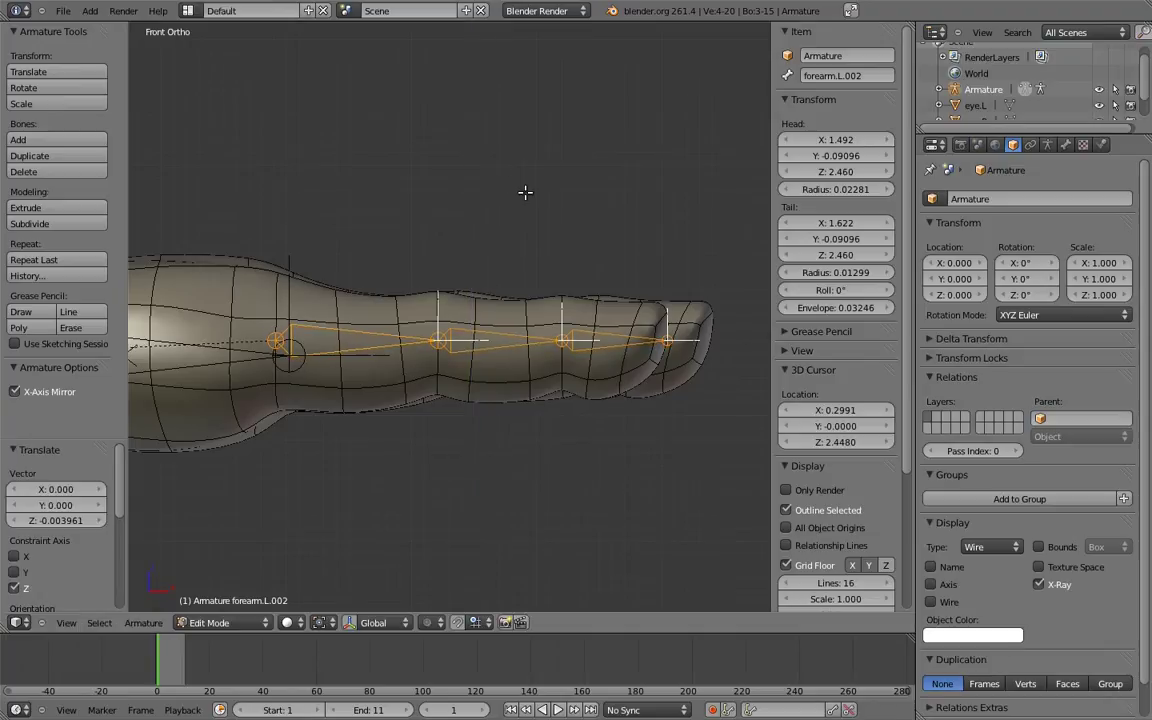
{"action": "key", "text": "KP_7"}
{"action": "middle_click_drag", "start_coordinate": [500, 237], "coordinate": [486, 295], "text": "shift"}
Step: Duplicate the finger chain along Y into the top finger, then into the middle finger
{"action": "key", "text": "shift+d"}
{"action": "key", "text": "y"}
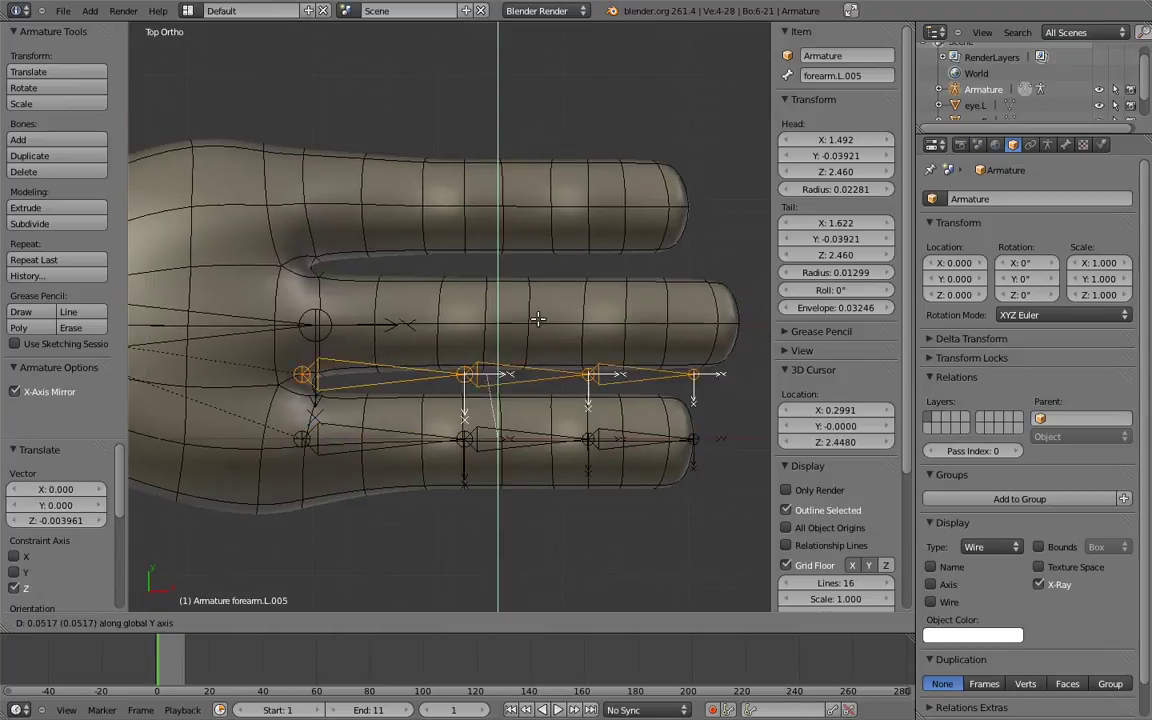
{"action": "left_click", "coordinate": [531, 182]}
{"action": "key", "text": "shift+d"}
{"action": "key", "text": "y"}
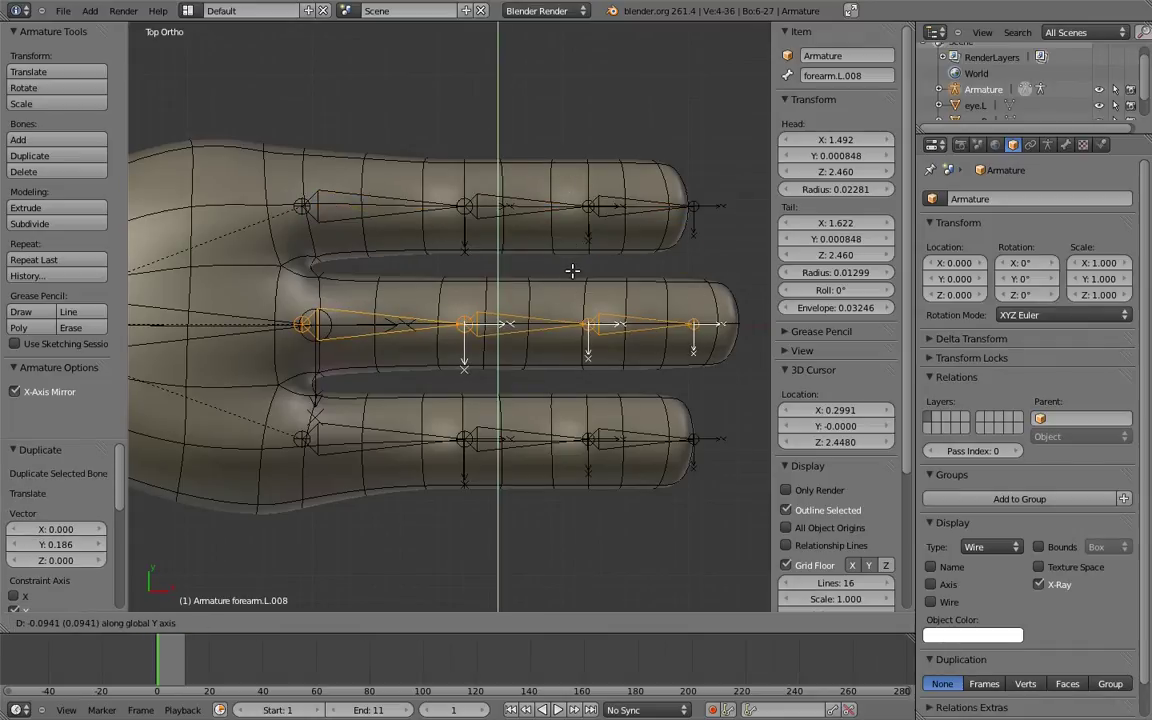
{"action": "left_click", "coordinate": [572, 270]}
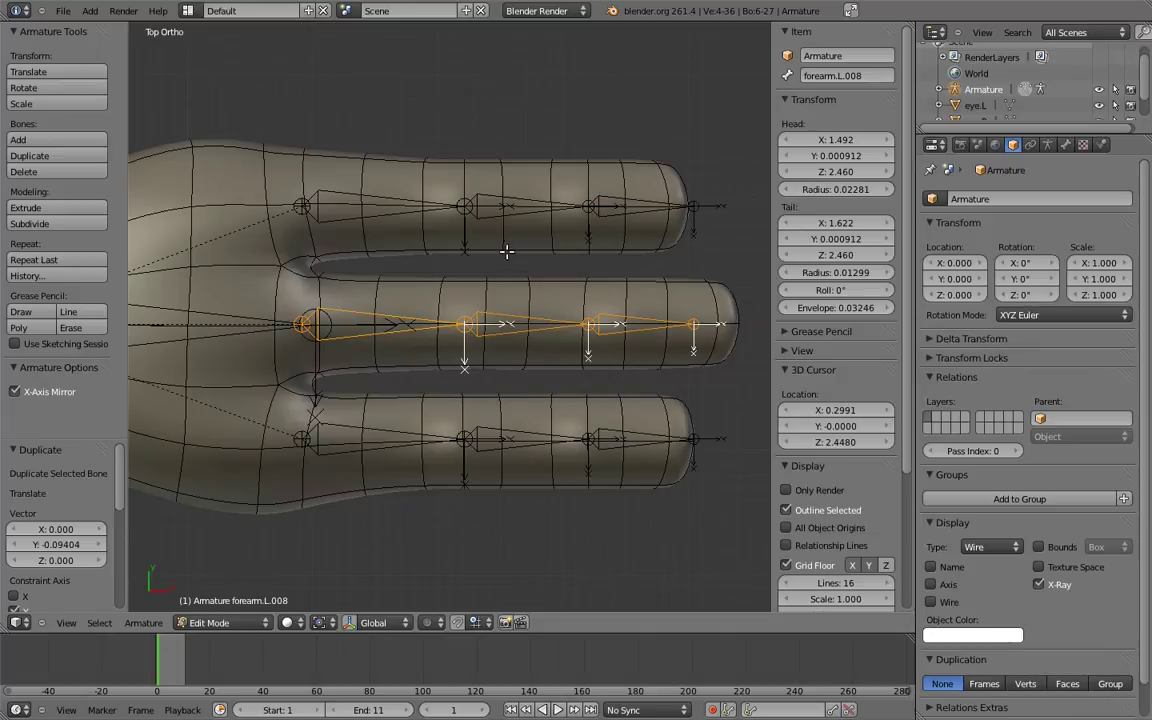
{"action": "middle_click_drag", "start_coordinate": [512, 247], "coordinate": [527, 288], "text": "shift"}
Step: Slide the middle finger chain's first two joints further out along X
{"action": "right_click", "coordinate": [471, 330]}
{"action": "key", "text": "g"}
{"action": "key", "text": "x"}
{"action": "left_click", "coordinate": [579, 273]}
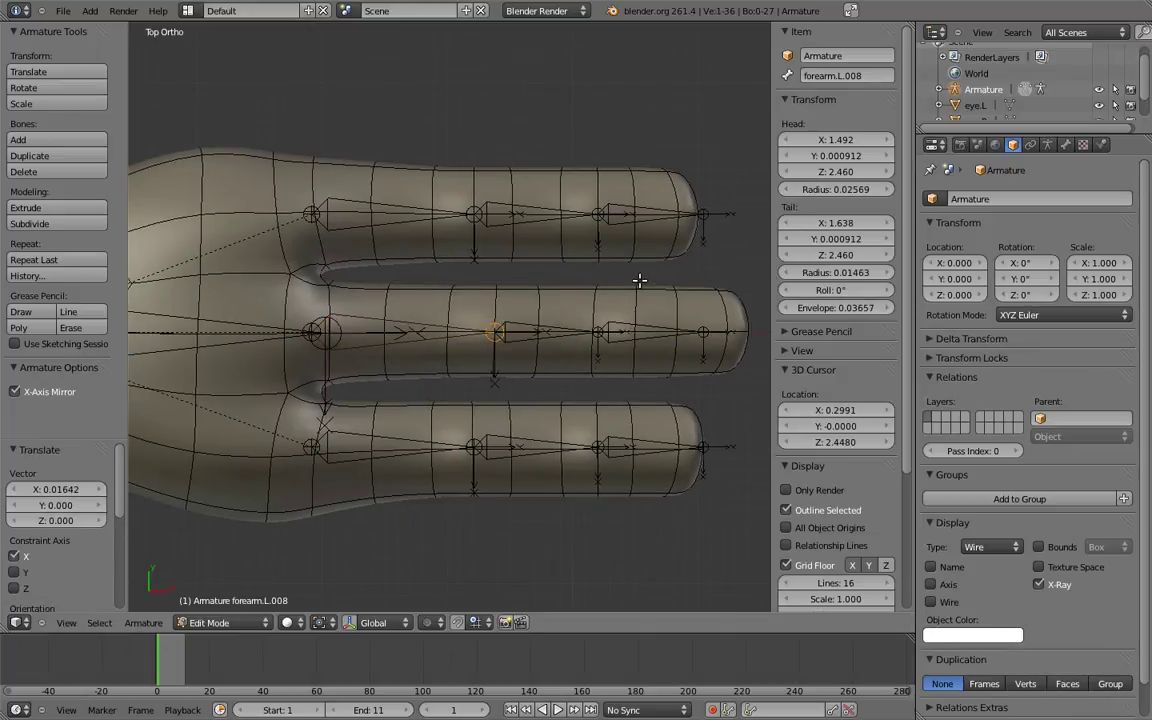
{"action": "middle_click_drag", "start_coordinate": [630, 275], "coordinate": [575, 269], "text": "shift"}
{"action": "right_click", "coordinate": [530, 320]}
{"action": "key", "text": "g"}
{"action": "key", "text": "x"}
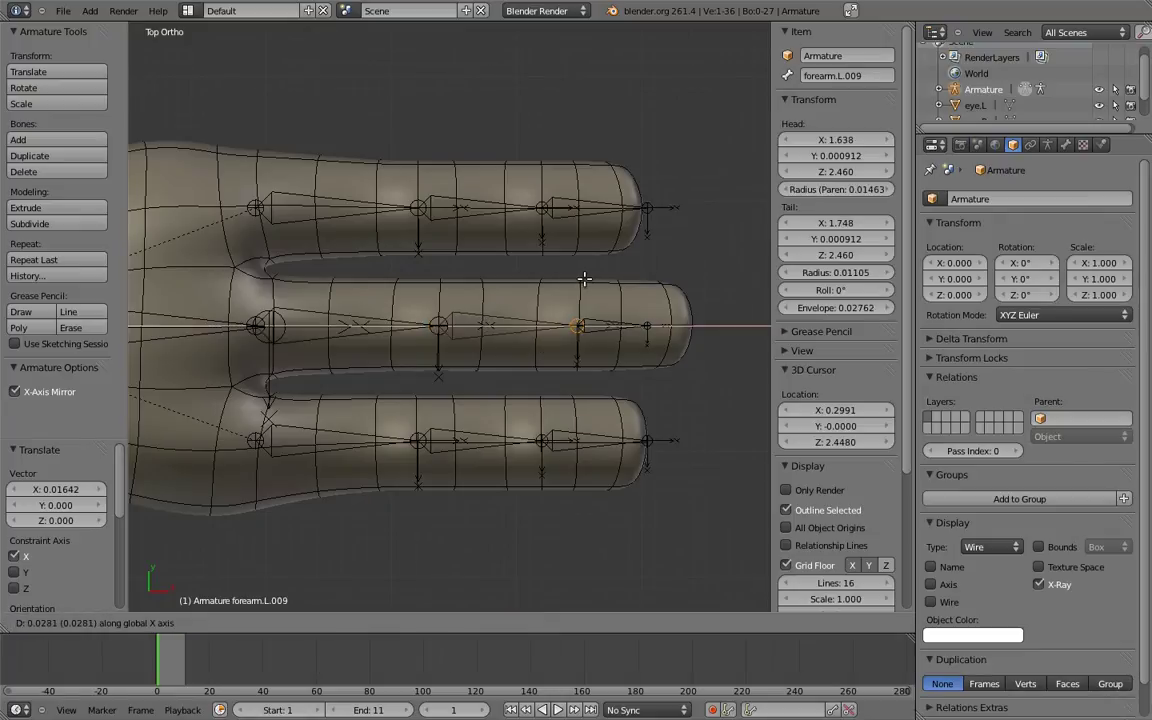
{"action": "left_click", "coordinate": [587, 277]}
Step: Push the middle chain's tip joint along X to the middle fingertip
{"action": "middle_click_drag", "start_coordinate": [617, 275], "coordinate": [596, 273], "text": "shift"}
{"action": "right_click", "coordinate": [625, 320]}
{"action": "key", "text": "g"}
{"action": "key", "text": "x"}
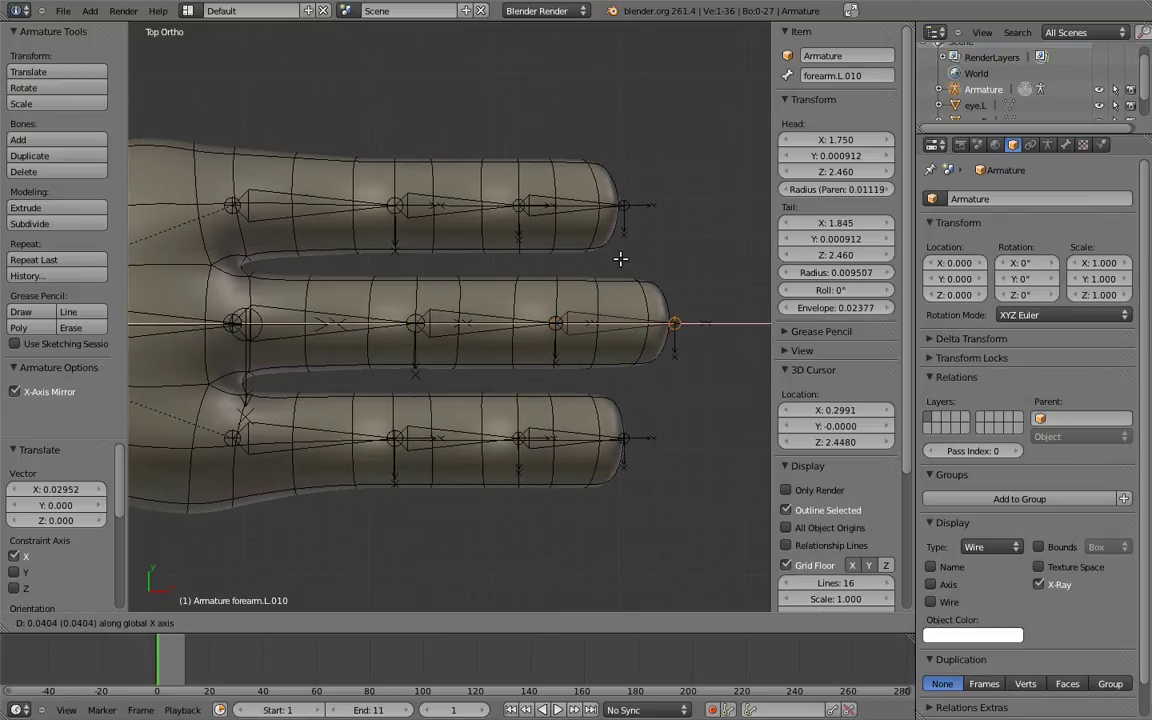
{"action": "left_click", "coordinate": [612, 260]}
Step: Reposition the middle finger chain's base joint at the palm end along X
{"action": "middle_click_drag", "start_coordinate": [318, 253], "coordinate": [502, 258], "text": "shift"}
{"action": "right_click", "coordinate": [386, 290]}
{"action": "key", "text": "g"}
{"action": "key", "text": "x"}
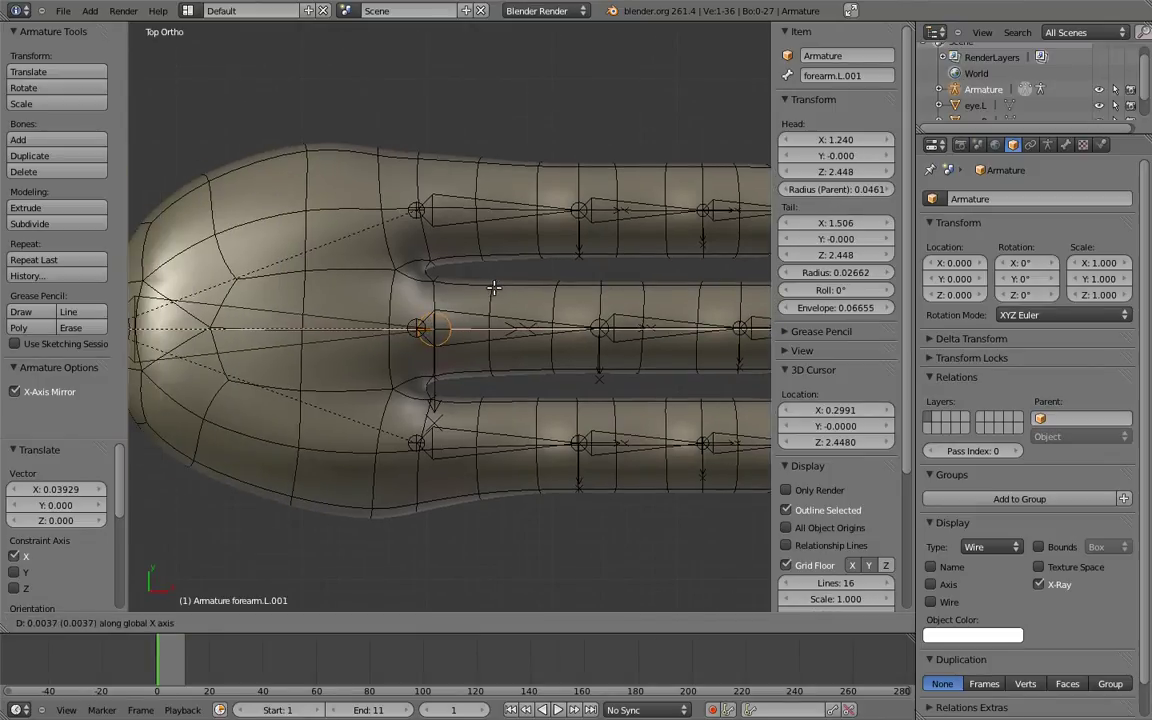
{"action": "key", "text": "e"}
{"action": "key", "text": "x"}
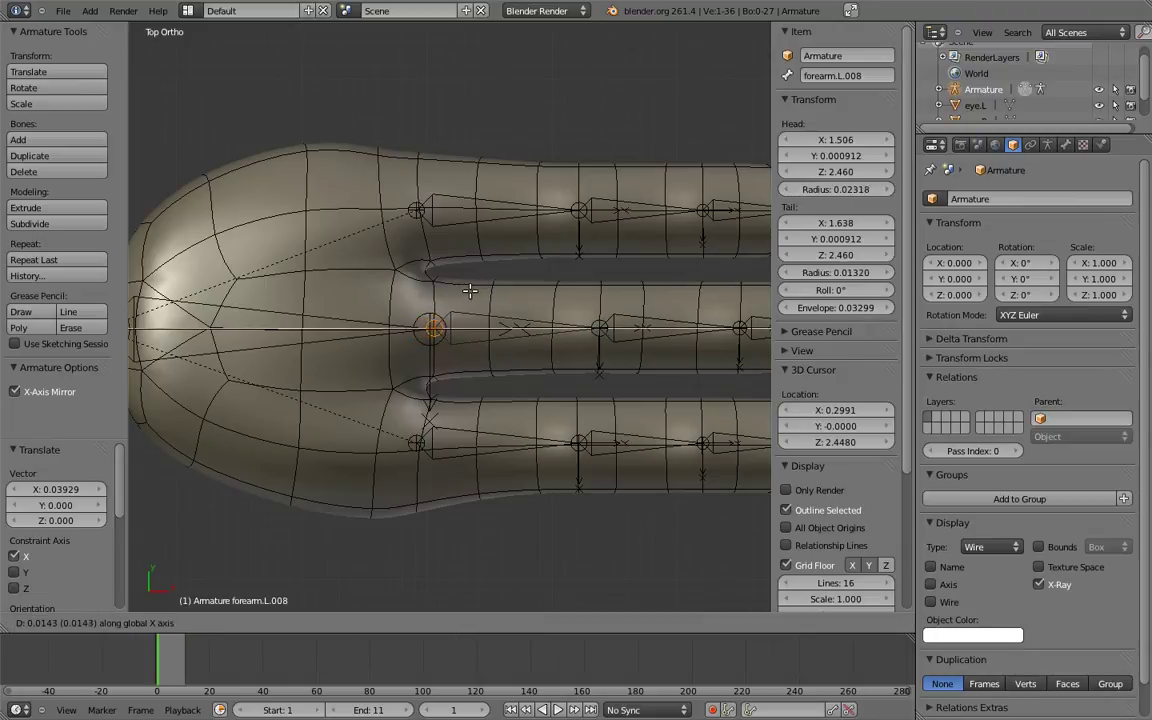
{"action": "left_click", "coordinate": [470, 289]}
{"action": "scroll", "coordinate": [492, 281], "scroll_direction": "down", "scroll_amount": 3}
Step: Parent the lower, middle and upper finger base bones to the palm bone with Keep Offset
{"action": "scroll", "coordinate": [492, 281], "scroll_direction": "down", "scroll_amount": 1}
{"action": "key", "text": "a"}
{"action": "right_click", "coordinate": [465, 401]}
{"action": "right_click", "coordinate": [481, 332], "text": "shift"}
{"action": "right_click", "coordinate": [412, 241], "text": "shift"}
{"action": "right_click", "coordinate": [332, 301], "text": "shift"}
{"action": "key", "text": "ctrl+p"}
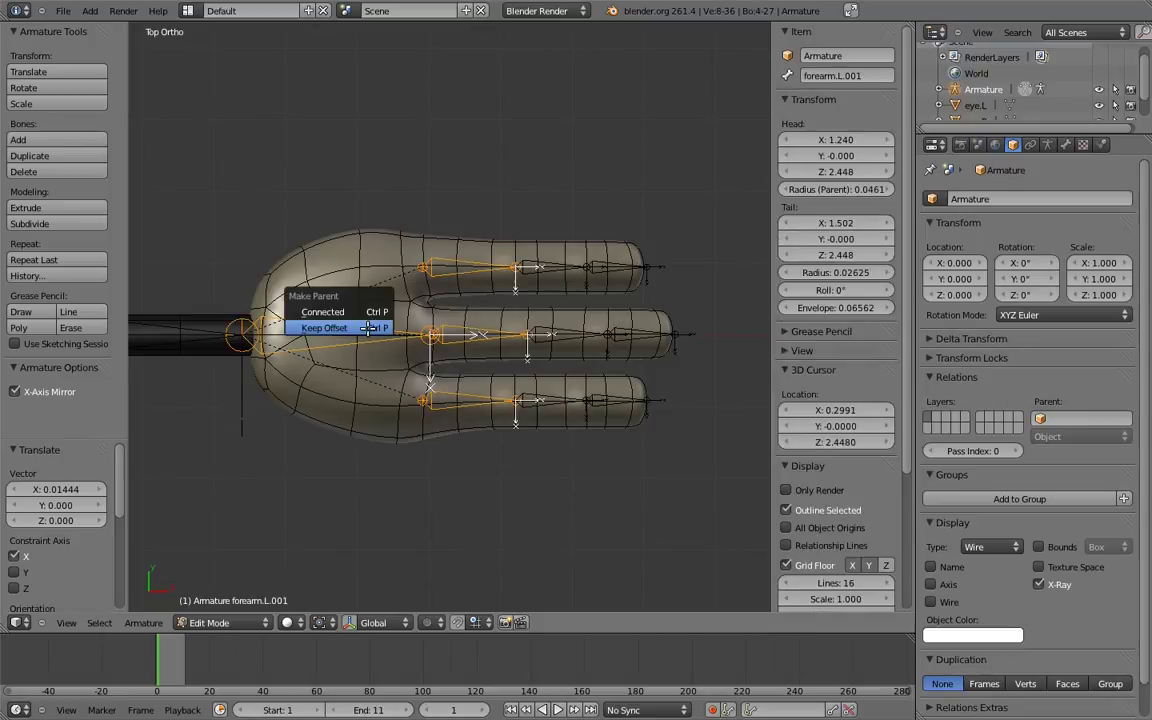
{"action": "left_click", "coordinate": [372, 327]}
Step: Orbit around the hand and add the remaining finger bones to the selection
{"action": "scroll", "coordinate": [383, 316], "scroll_direction": "up", "scroll_amount": 2}
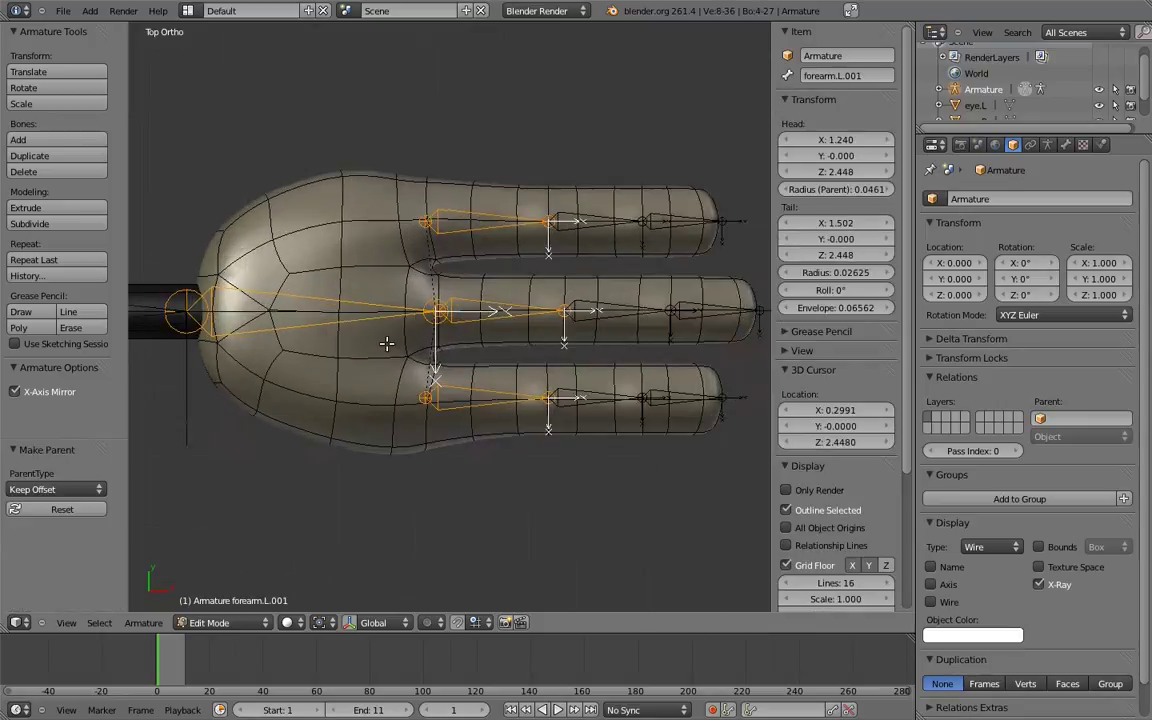
{"action": "mouse_move", "coordinate": [383, 316]}
{"action": "middle_mouse_down"}
{"action": "mouse_move", "coordinate": [490, 286]}
{"action": "mouse_move", "coordinate": [462, 310]}
{"action": "middle_mouse_up"}
{"action": "right_click", "coordinate": [464, 310], "text": "shift"}
{"action": "right_click", "coordinate": [472, 285], "text": "shift"}
{"action": "right_click", "coordinate": [419, 347], "text": "shift"}
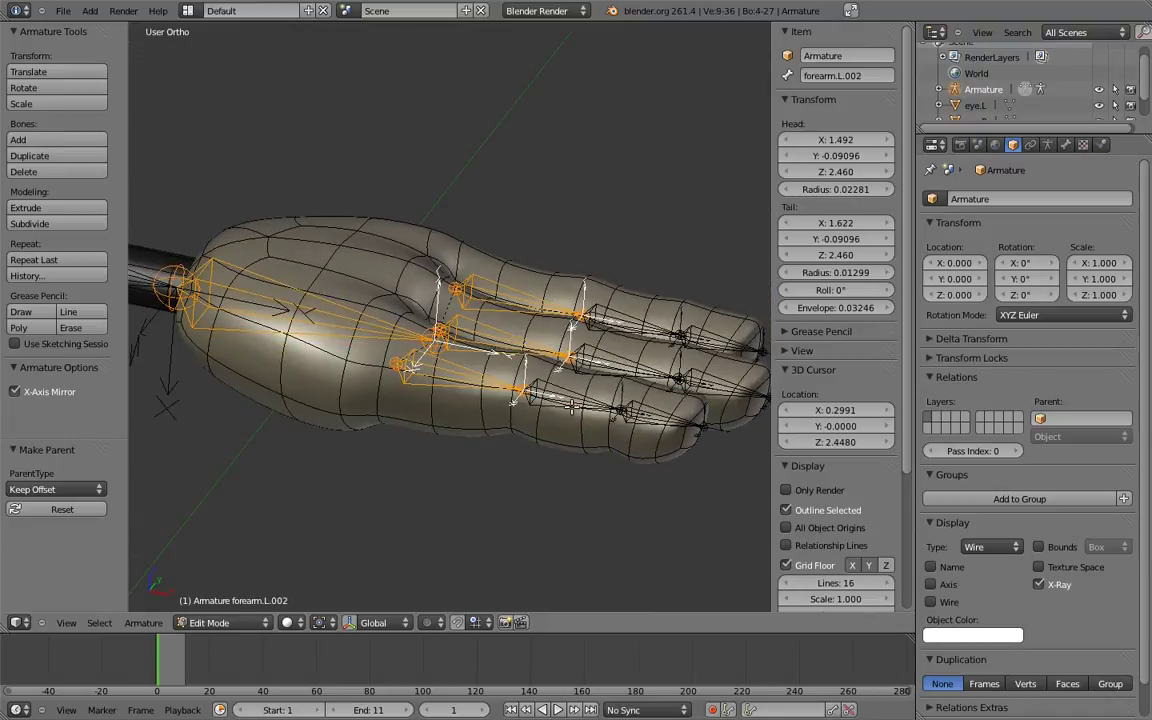
{"action": "right_click", "coordinate": [513, 364], "text": "shift"}
{"action": "right_click", "coordinate": [554, 325], "text": "shift"}
{"action": "right_click", "coordinate": [570, 287], "text": "shift"}
{"action": "middle_click_drag", "start_coordinate": [609, 280], "coordinate": [553, 308]}
{"action": "right_click", "coordinate": [523, 288], "text": "shift"}
{"action": "right_click", "coordinate": [530, 336], "text": "shift"}
{"action": "right_click", "coordinate": [482, 368], "text": "shift"}
{"action": "mouse_move", "coordinate": [482, 368]}
{"action": "middle_mouse_down"}
{"action": "mouse_move", "coordinate": [498, 411]}
{"action": "mouse_move", "coordinate": [489, 406]}
{"action": "middle_mouse_up"}
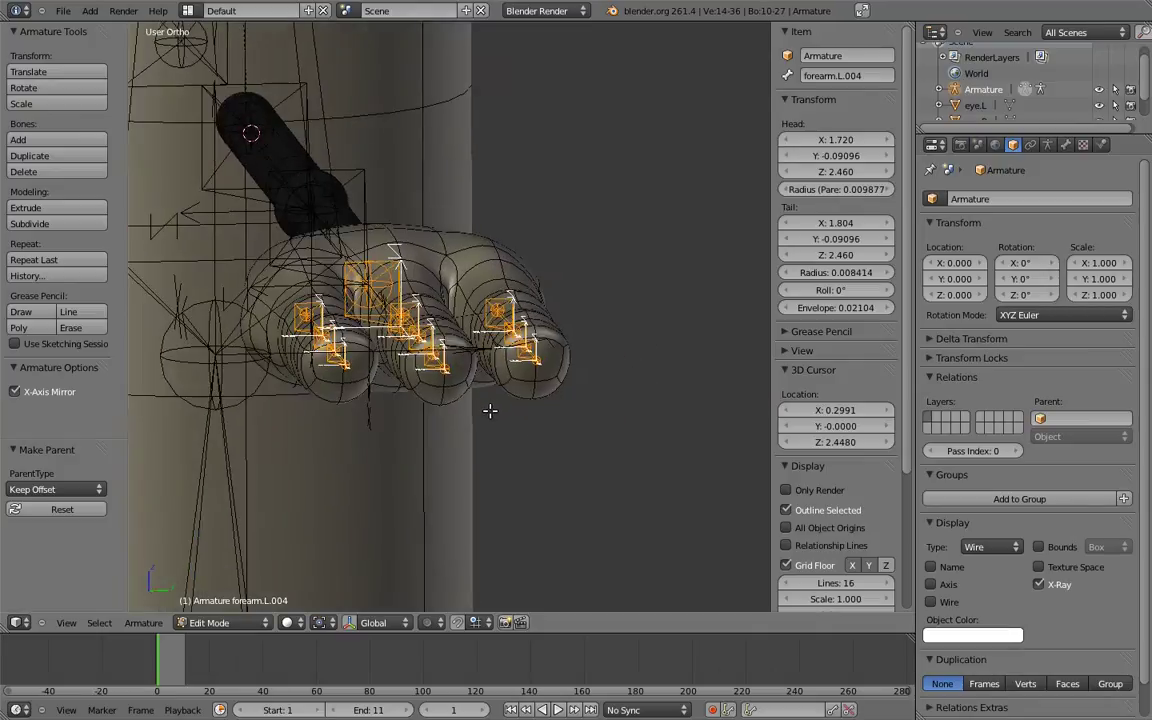
Step: Roll the selected finger bones by -180°
{"action": "key", "text": "ctrl+r"}
{"action": "type", "text": "-180"}
{"action": "key", "text": "Return"}
{"action": "mouse_move", "coordinate": [411, 437]}
{"action": "middle_mouse_down"}
{"action": "mouse_move", "coordinate": [393, 501]}
{"action": "mouse_move", "coordinate": [360, 404]}
{"action": "mouse_move", "coordinate": [591, 371]}
{"action": "mouse_move", "coordinate": [520, 360]}
{"action": "middle_mouse_up"}
Step: Rename the left palm bone hand.L and the top finger's first bone finger_a.01.L
{"action": "right_click", "coordinate": [330, 345]}
{"action": "left_click", "coordinate": [848, 75]}
{"action": "key", "text": "BackSpace"}
{"action": "key", "text": "Return"}
{"action": "key", "text": "KP_7"}
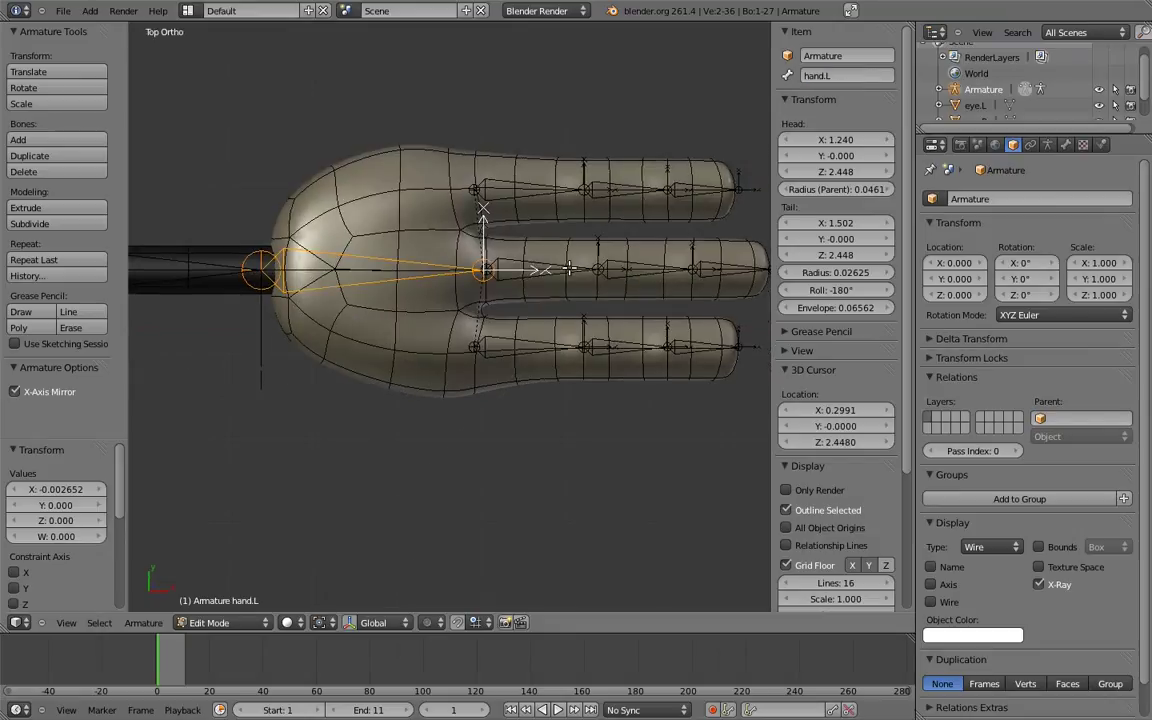
{"action": "scroll", "coordinate": [530, 250], "scroll_direction": "up", "scroll_amount": 2, "text": "shift"}
{"action": "right_click", "coordinate": [510, 205]}
{"action": "left_click", "coordinate": [820, 76]}
{"action": "type", "text": "f"}
{"action": "type", "text": "r"}
{"action": "type", "text": ".L"}
{"action": "key", "text": "Return"}
Step: Name the top finger's second and third bones, ending with finger_a.03.L
{"action": "right_click", "coordinate": [568, 212]}
{"action": "double_click", "coordinate": [850, 76]}
{"action": "type", "text": "finger_a.01.L"}
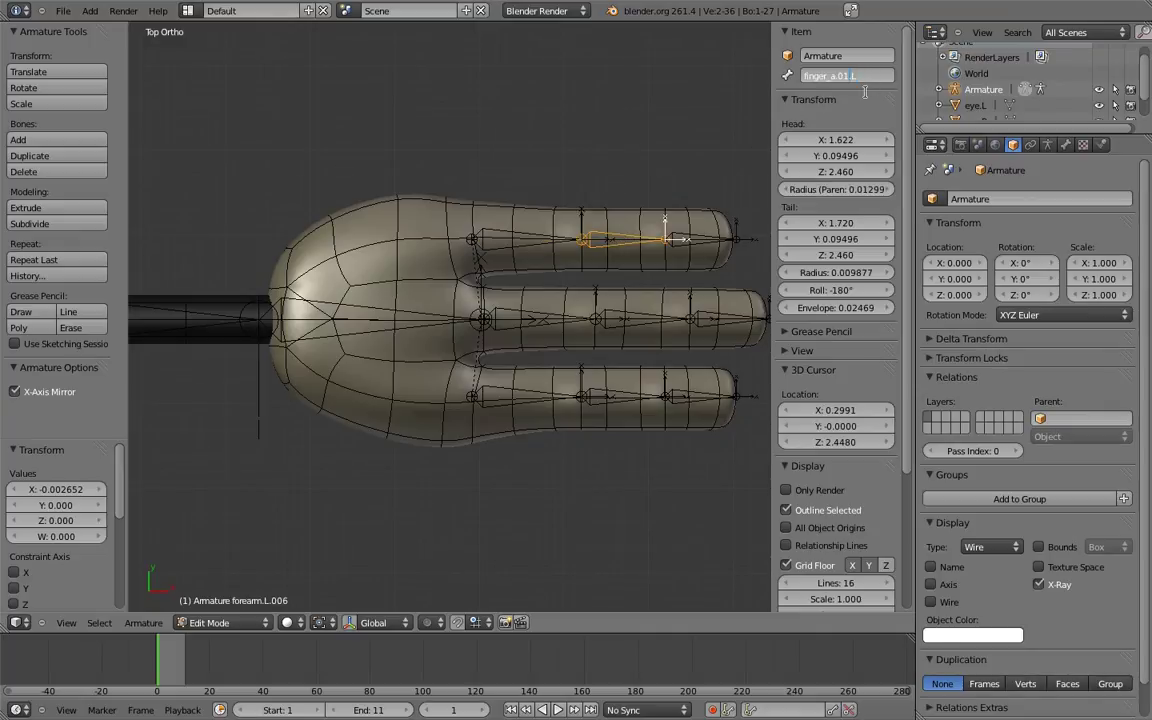
{"action": "key", "text": "Return"}
{"action": "right_click", "coordinate": [622, 207]}
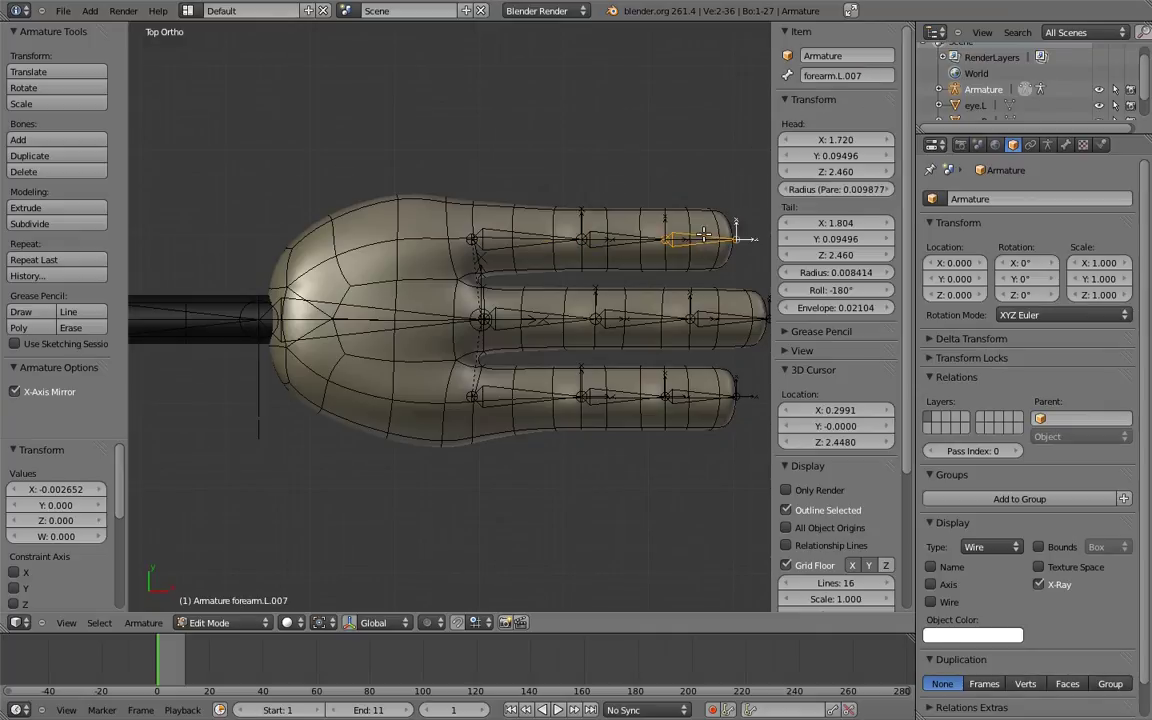
{"action": "double_click", "coordinate": [850, 76]}
{"action": "key", "text": "ctrl+v"}
{"action": "key", "text": "Return"}
Step: Name the middle finger's first two bones, starting with finger_b.01.L
{"action": "right_click", "coordinate": [540, 318]}
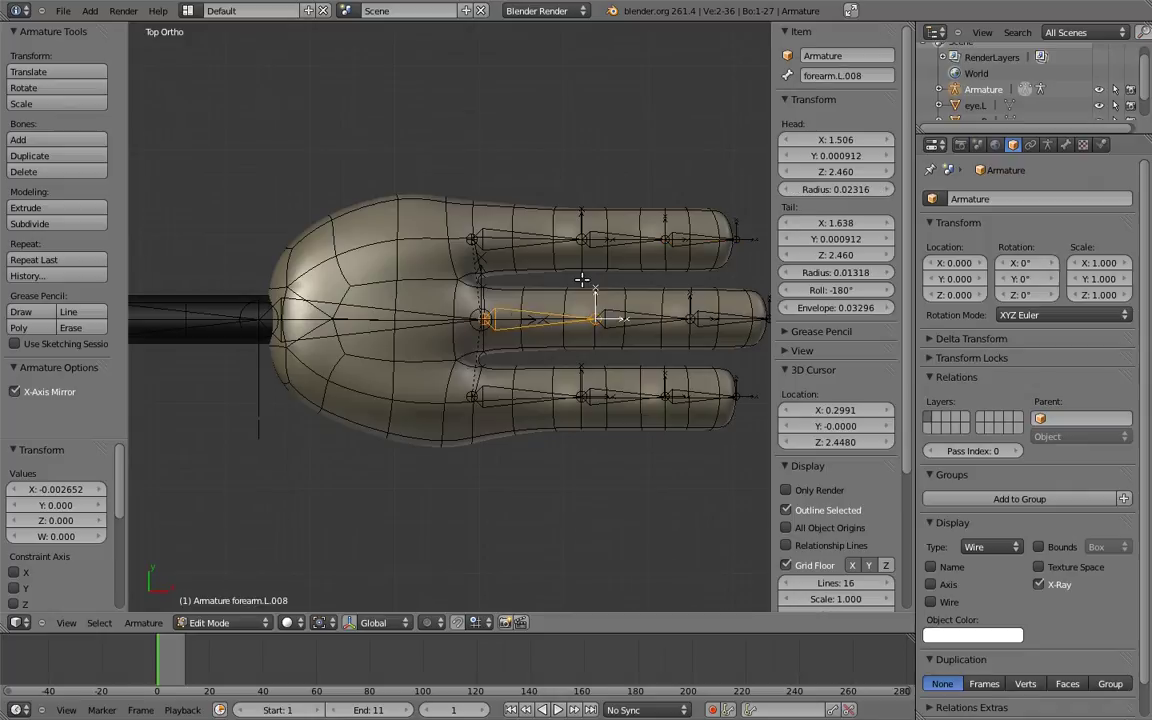
{"action": "double_click", "coordinate": [838, 76]}
{"action": "type", "text": "finger_a.01.L"}
{"action": "type", "text": "b"}
{"action": "key", "text": "Return"}
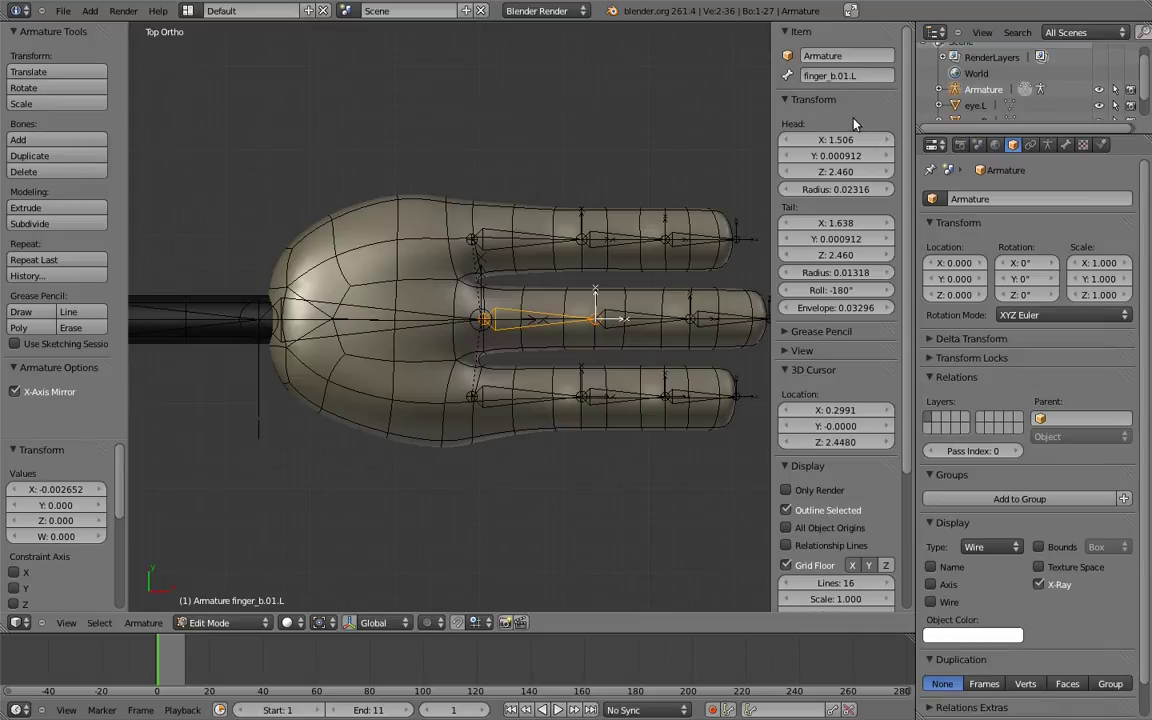
{"action": "right_click", "coordinate": [645, 318]}
{"action": "double_click", "coordinate": [836, 76]}
{"action": "type", "text": "finger_b.01.L"}
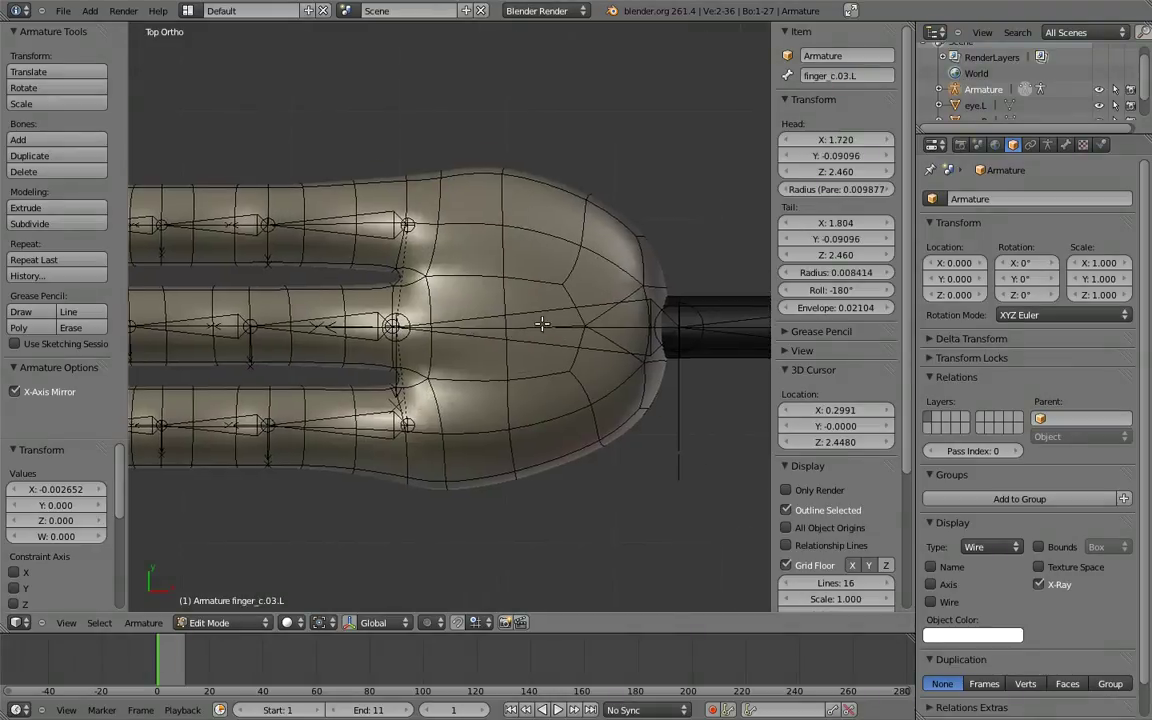
Step: Rename the right hand's palm bone to hand.R
{"action": "right_click", "coordinate": [541, 324]}
{"action": "double_click", "coordinate": [846, 76]}
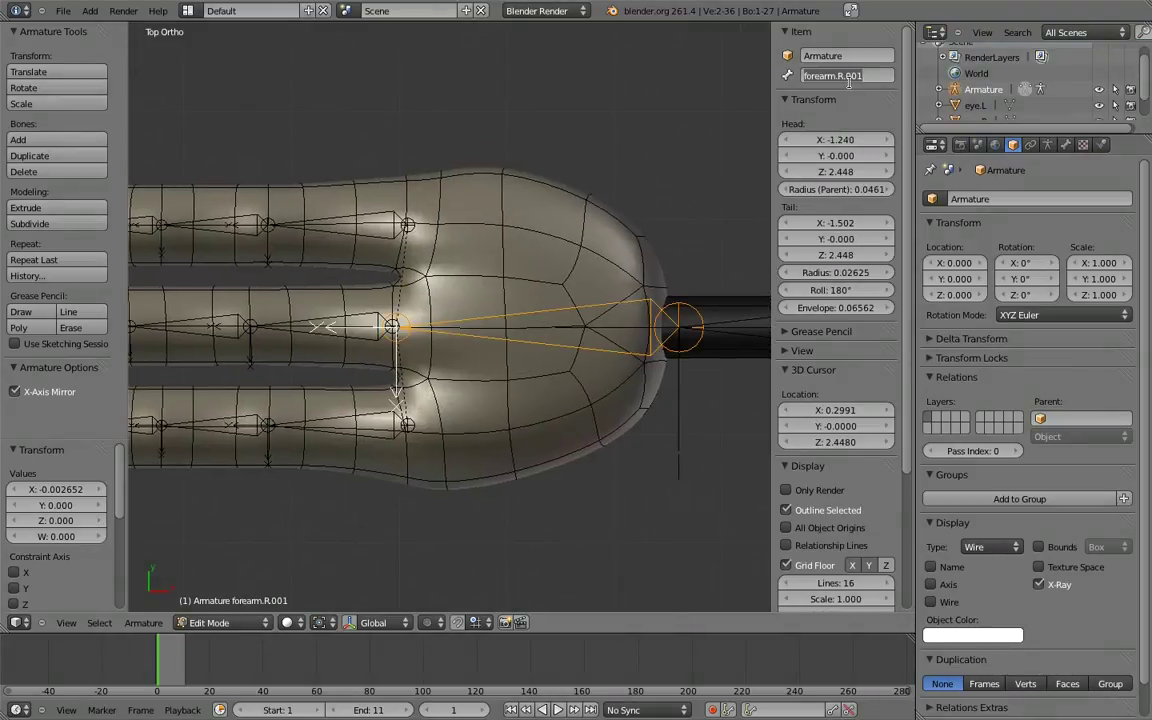
{"action": "type", "text": "hand.R"}
{"action": "key", "text": "Return"}
Step: Name the right hand's finger bones, such as finger_a.01.R, finger_c.02.R and finger_c.03.R
{"action": "middle_click_drag", "start_coordinate": [328, 192], "coordinate": [400, 208], "text": "shift"}
{"action": "right_click", "coordinate": [400, 238]}
{"action": "left_click", "coordinate": [831, 75]}
{"action": "type", "text": "finger_c.01.L"}
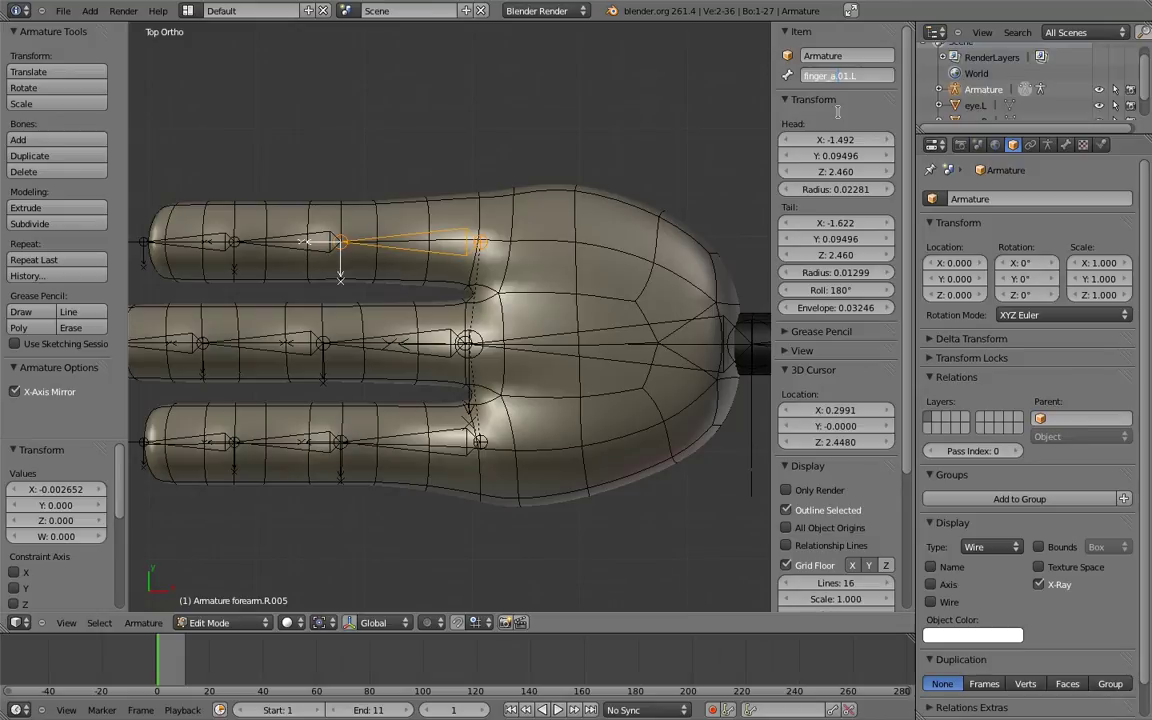
{"action": "key", "text": "Return"}
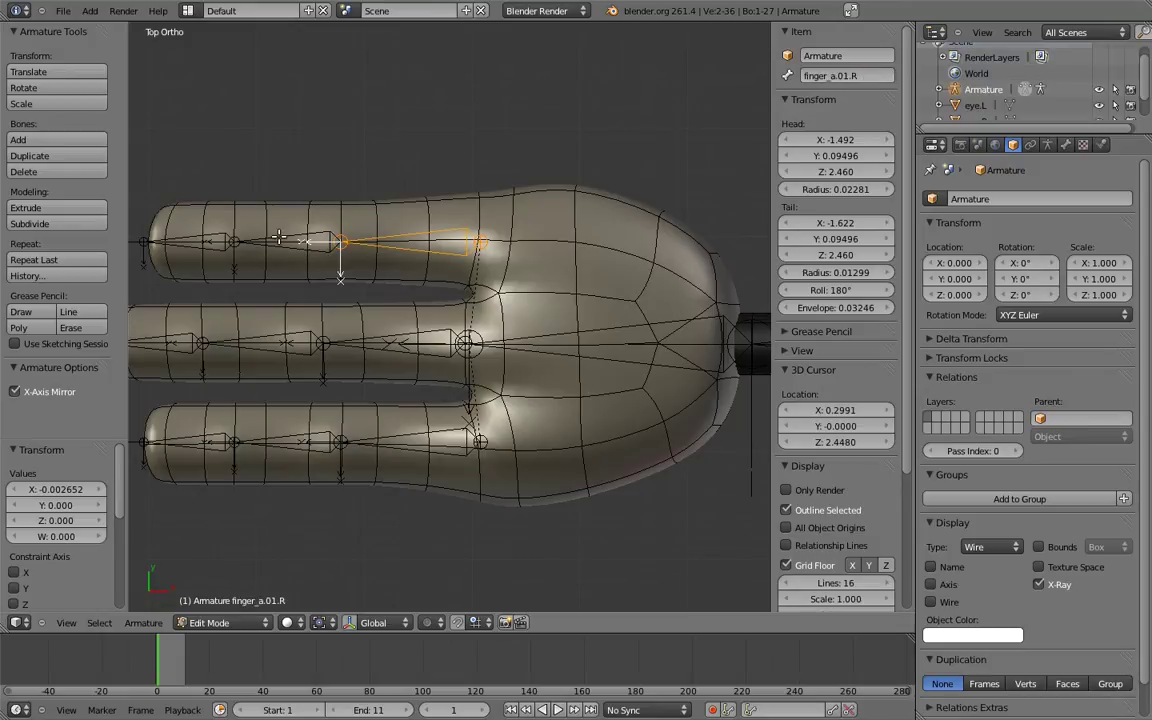
{"action": "right_click", "coordinate": [285, 242]}
{"action": "left_click", "coordinate": [831, 75]}
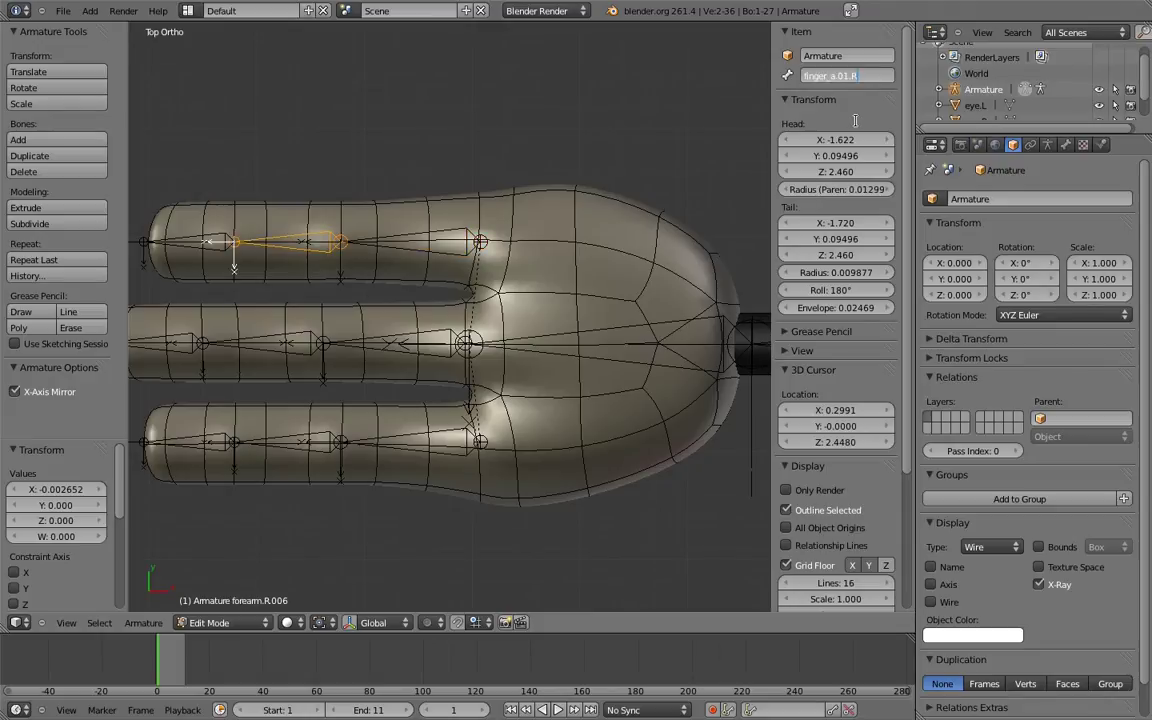
{"action": "right_click", "coordinate": [290, 442]}
{"action": "key", "text": "Return"}
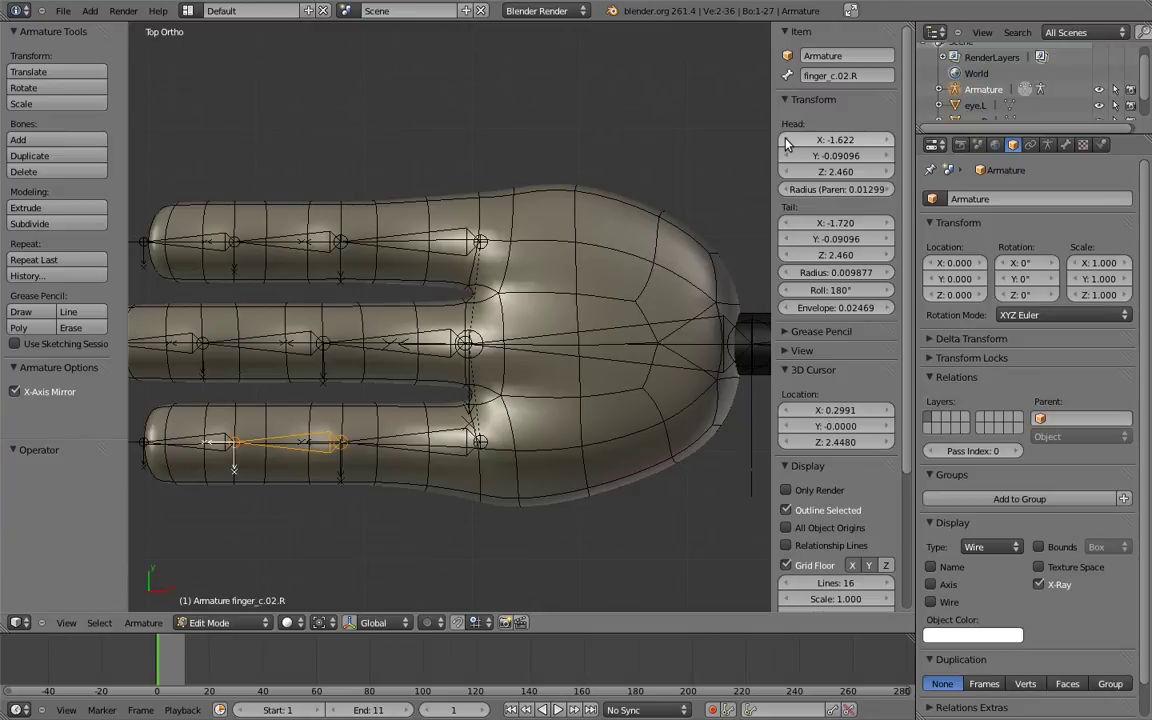
{"action": "right_click", "coordinate": [188, 442]}
{"action": "left_click", "coordinate": [831, 75]}
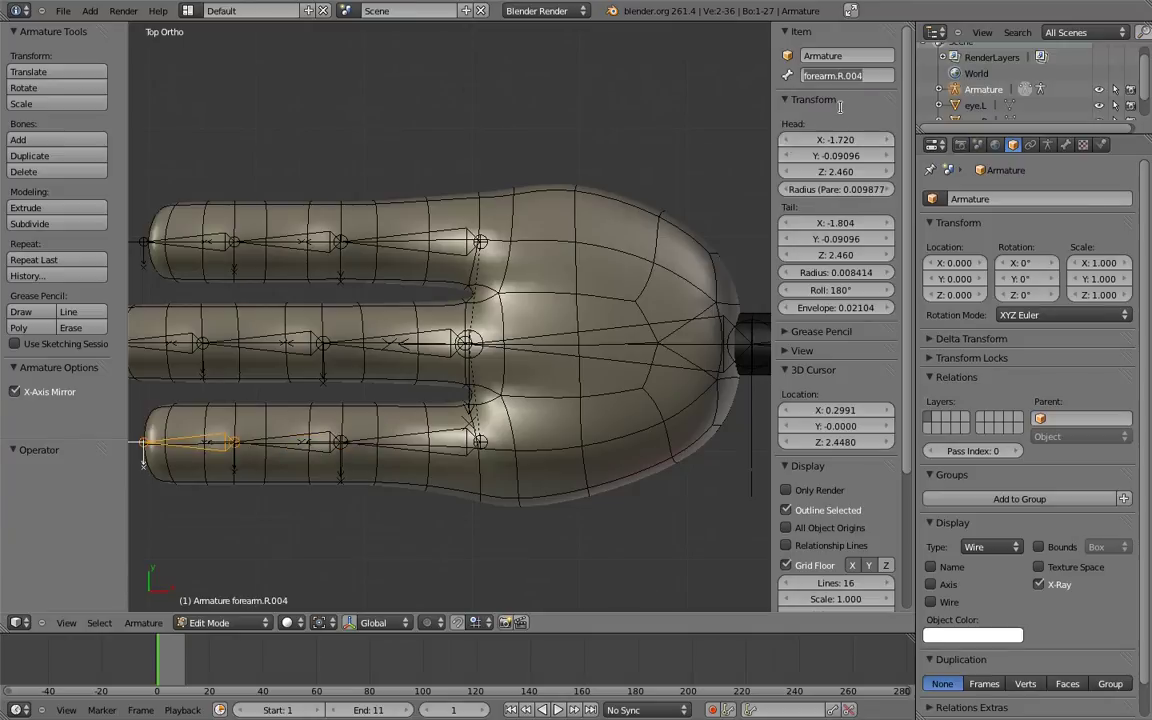
{"action": "type", "text": "finger_c.01.R"}
{"action": "key", "text": "Return"}
Step: Box-select the whole left arm bone chain in front view and cancel a trial move
{"action": "key", "text": "KP_1"}
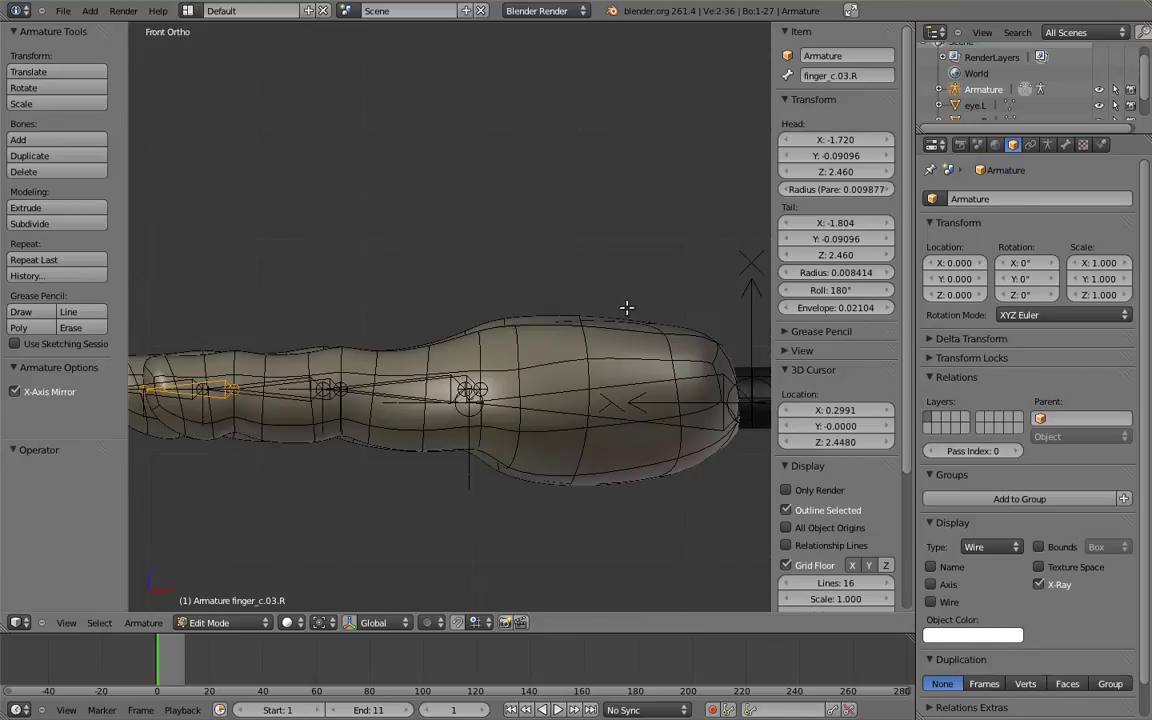
{"action": "scroll", "coordinate": [622, 307], "scroll_direction": "down", "scroll_amount": 2}
{"action": "scroll", "coordinate": [617, 195], "scroll_direction": "down", "scroll_amount": 3}
{"action": "scroll", "coordinate": [589, 303], "scroll_direction": "down", "scroll_amount": 3}
{"action": "scroll", "coordinate": [594, 277], "scroll_direction": "down", "scroll_amount": 2}
{"action": "right_click", "coordinate": [515, 333]}
{"action": "key", "text": "b"}
{"action": "left_click_drag", "start_coordinate": [467, 280], "coordinate": [615, 336]}
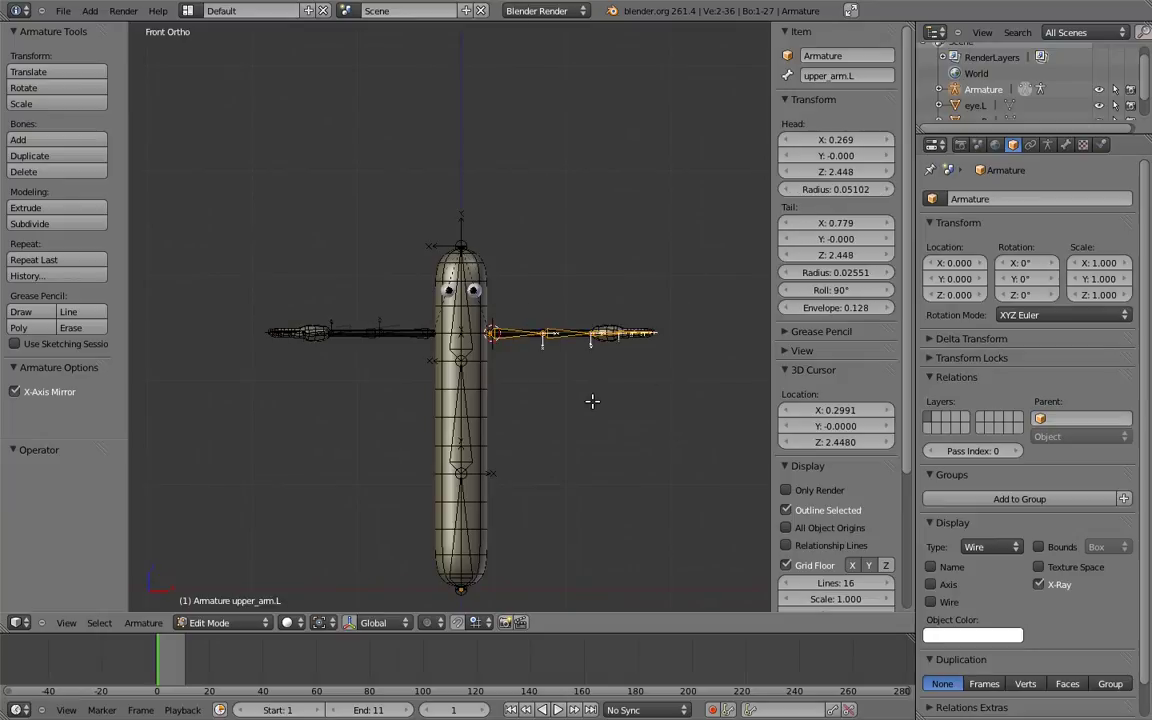
{"action": "key", "text": "g"}
{"action": "right_click", "coordinate": [634, 358]}
Step: Check the mirrored arm bones from above, then return the armature to Object Mode
{"action": "key", "text": "KP_7"}
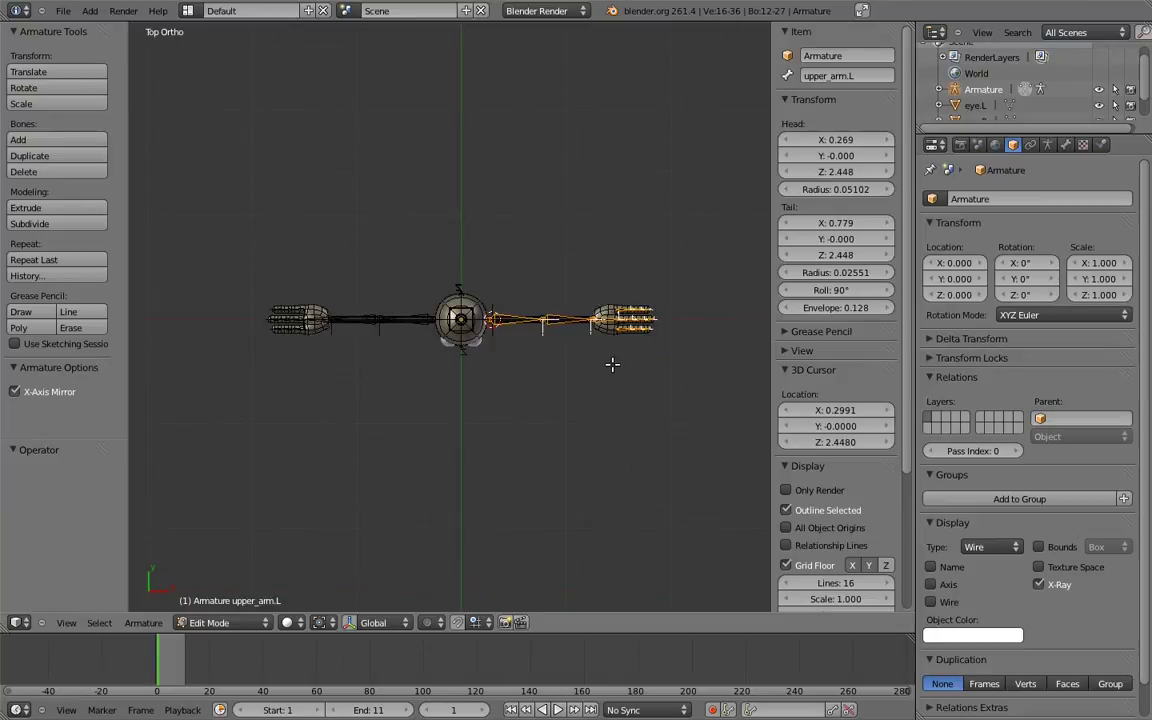
{"action": "key", "text": "g"}
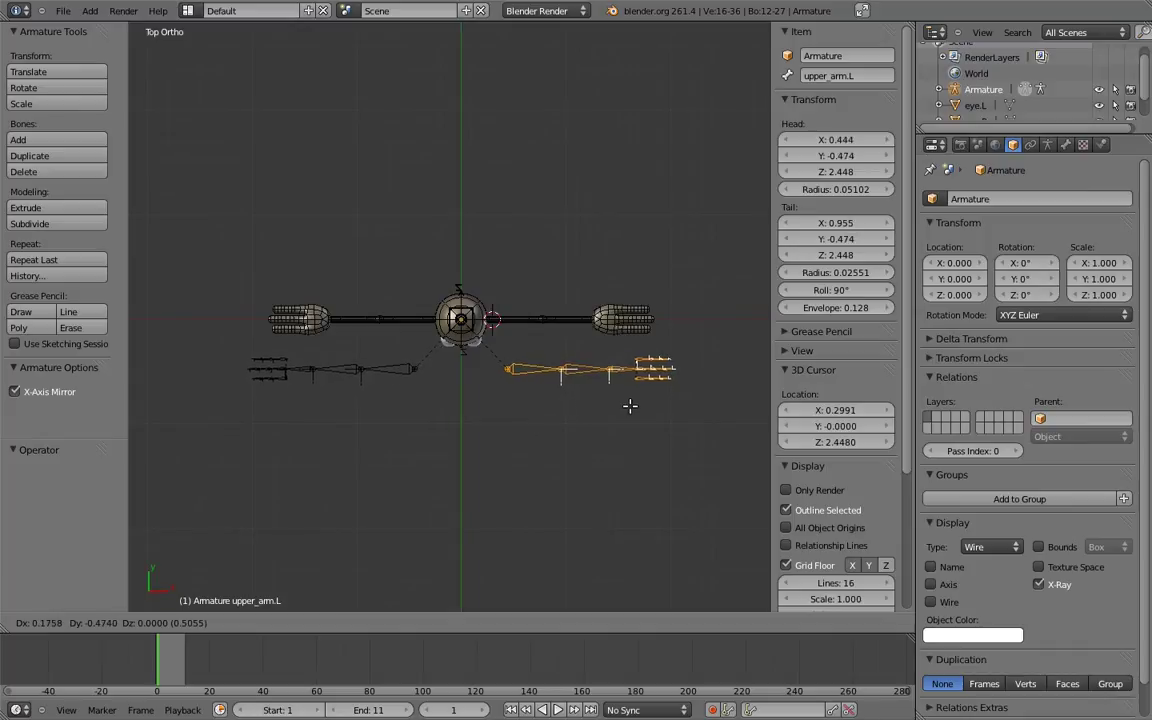
{"action": "right_click", "coordinate": [630, 406]}
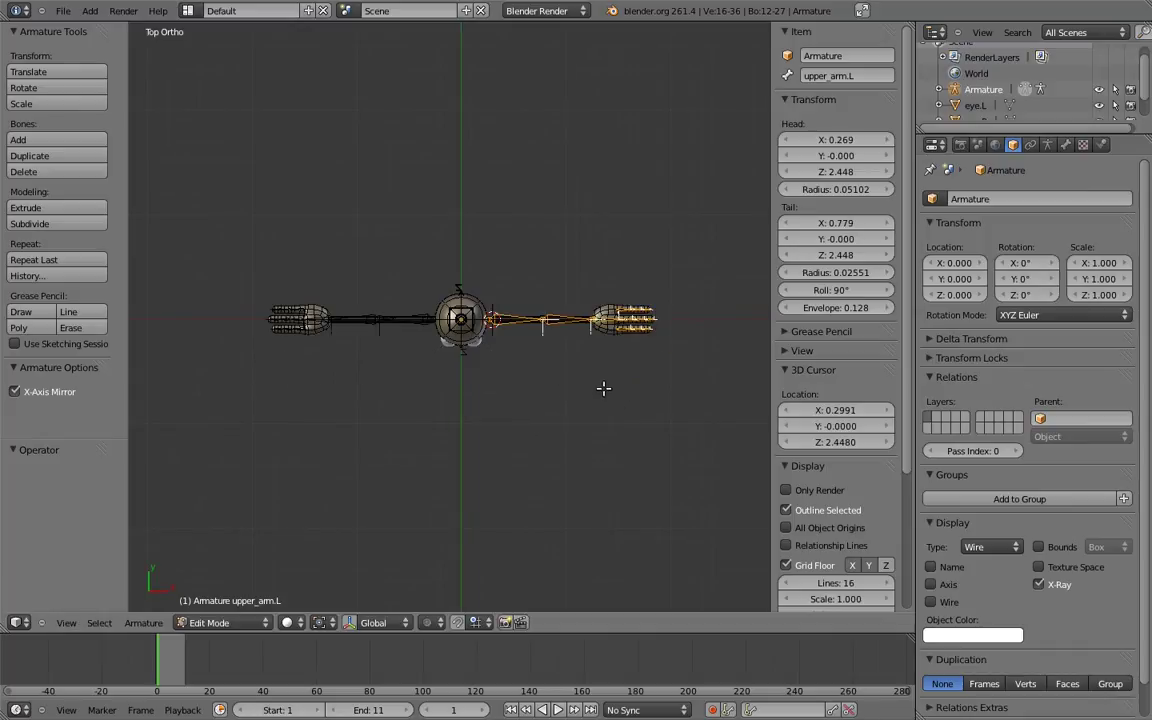
{"action": "key", "text": "KP_1"}
{"action": "scroll", "coordinate": [532, 283], "scroll_direction": "up", "scroll_amount": 5}
{"action": "scroll", "coordinate": [465, 351], "scroll_direction": "up", "scroll_amount": 1}
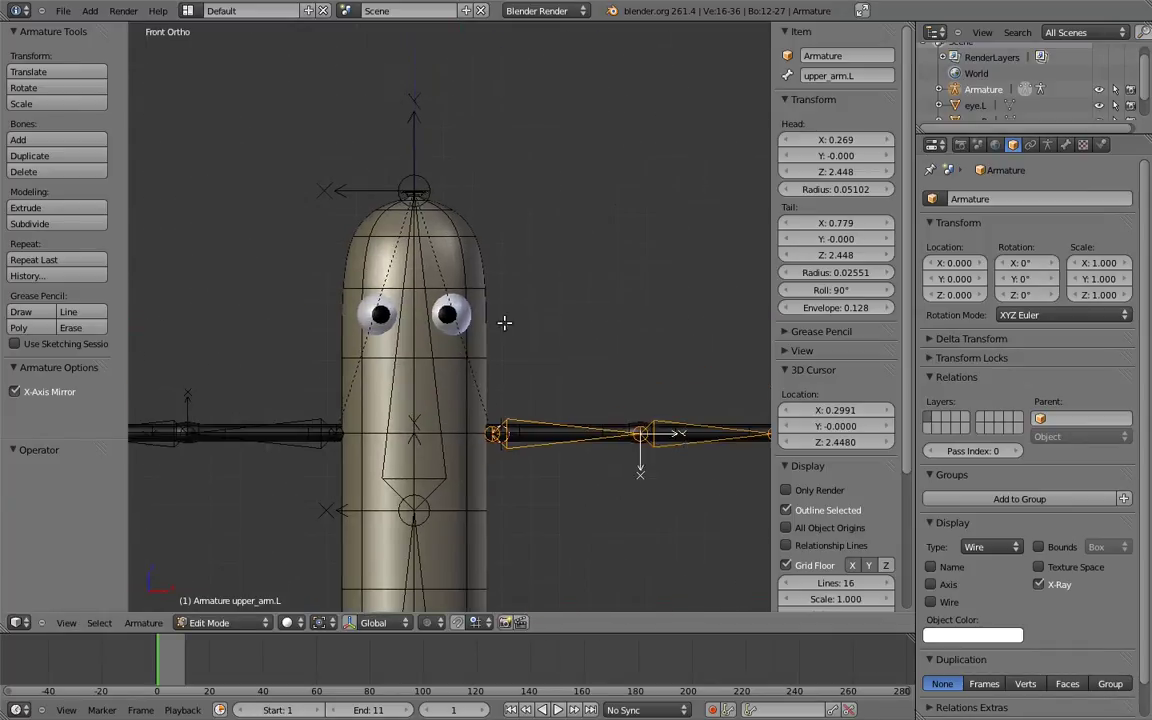
{"action": "scroll", "coordinate": [465, 351], "scroll_direction": "up", "scroll_amount": 2}
{"action": "key", "text": "Tab"}
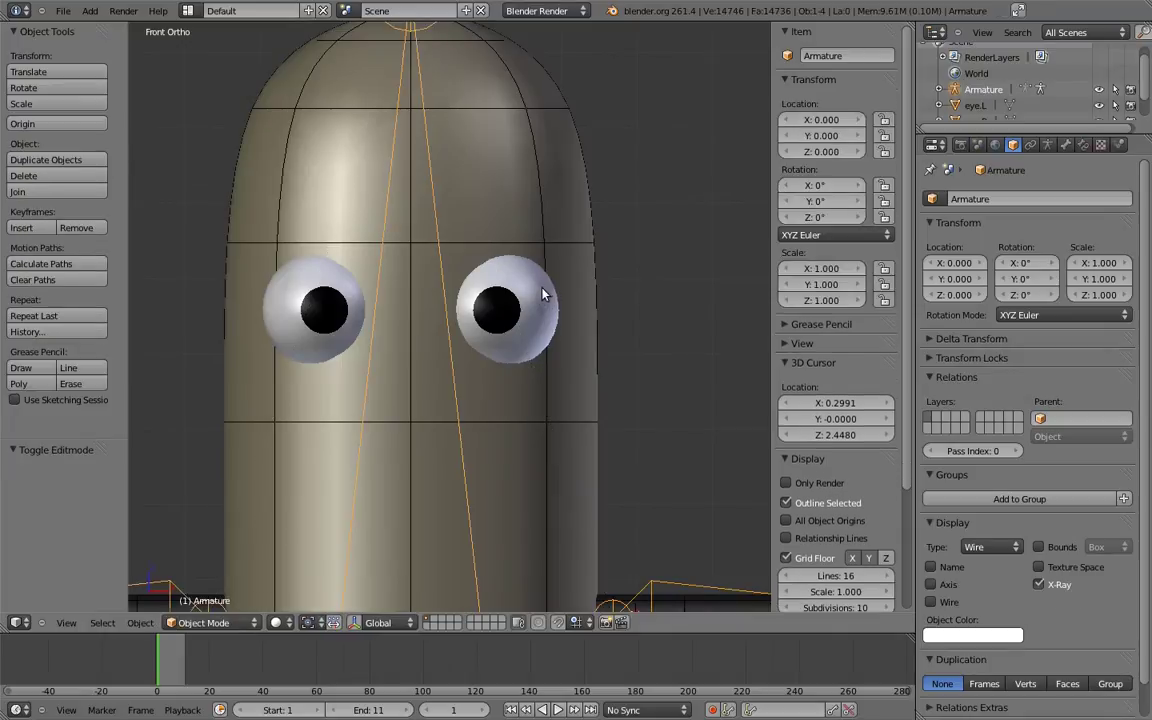
Step: Snap the 3D cursor to the eye.L object and put the armature in Edit Mode
{"action": "right_click", "coordinate": [543, 293]}
{"action": "key", "text": "shift+s"}
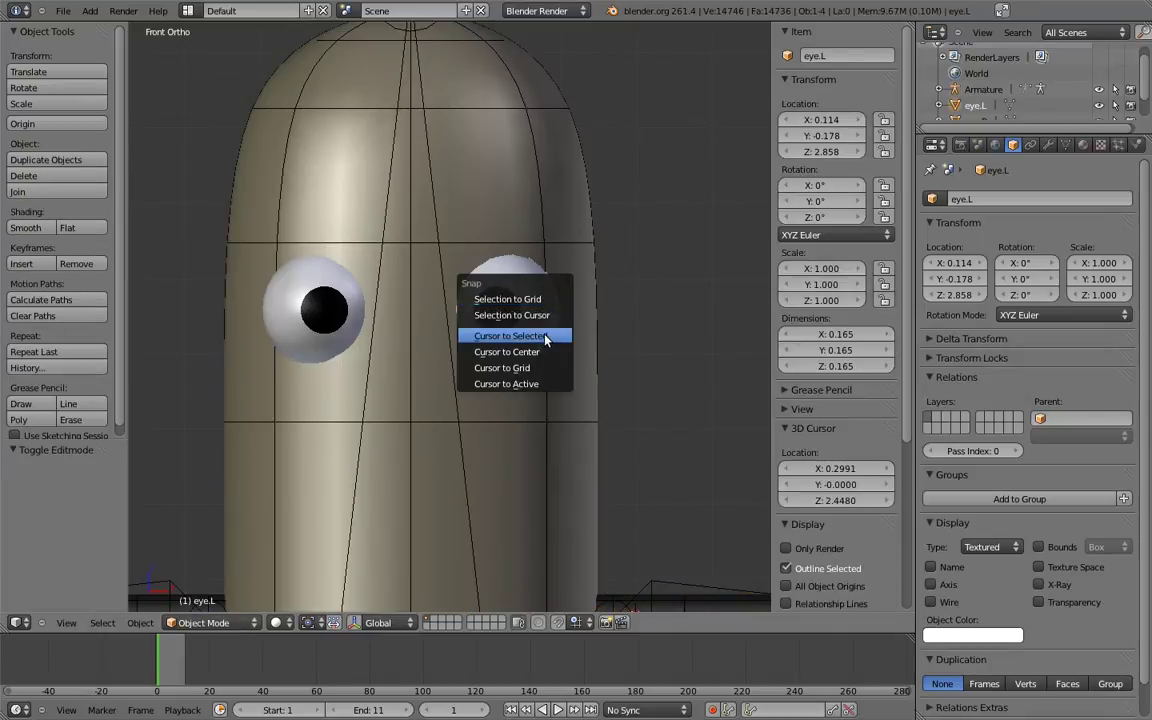
{"action": "left_click", "coordinate": [545, 338]}
{"action": "right_click", "coordinate": [442, 297]}
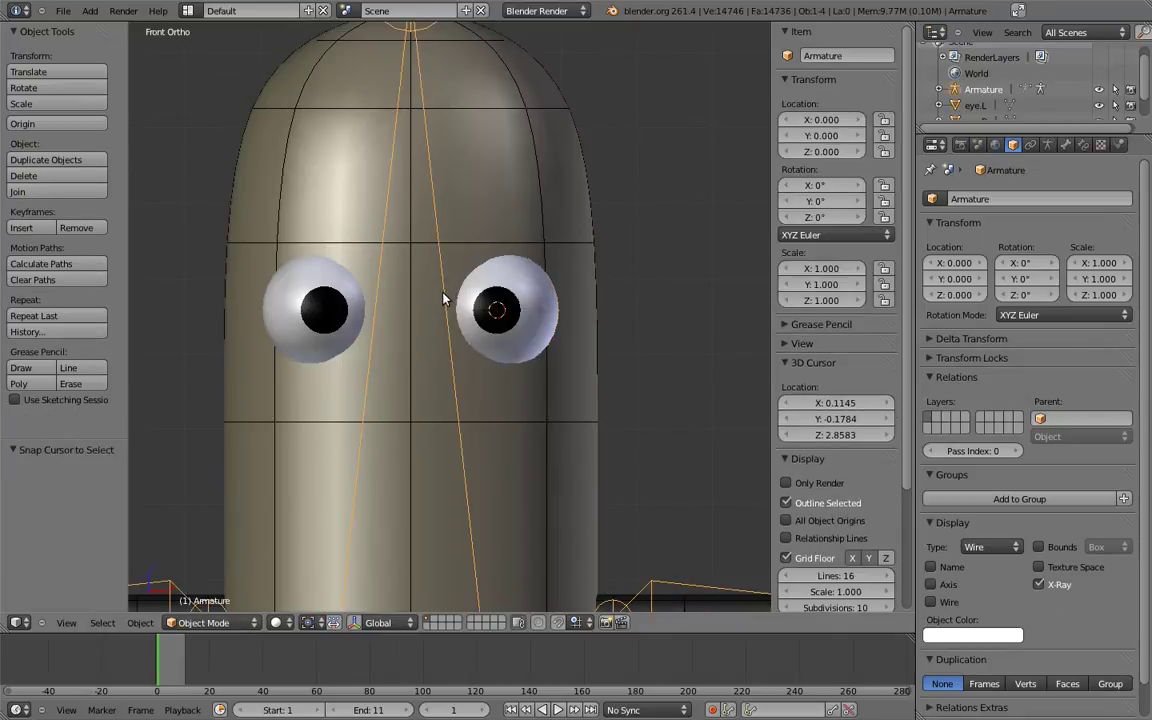
{"action": "key", "text": "Tab"}
Step: Add a bone at the cursor, aimed forward and shortened along Y inside the eye
{"action": "key", "text": "shift+a"}
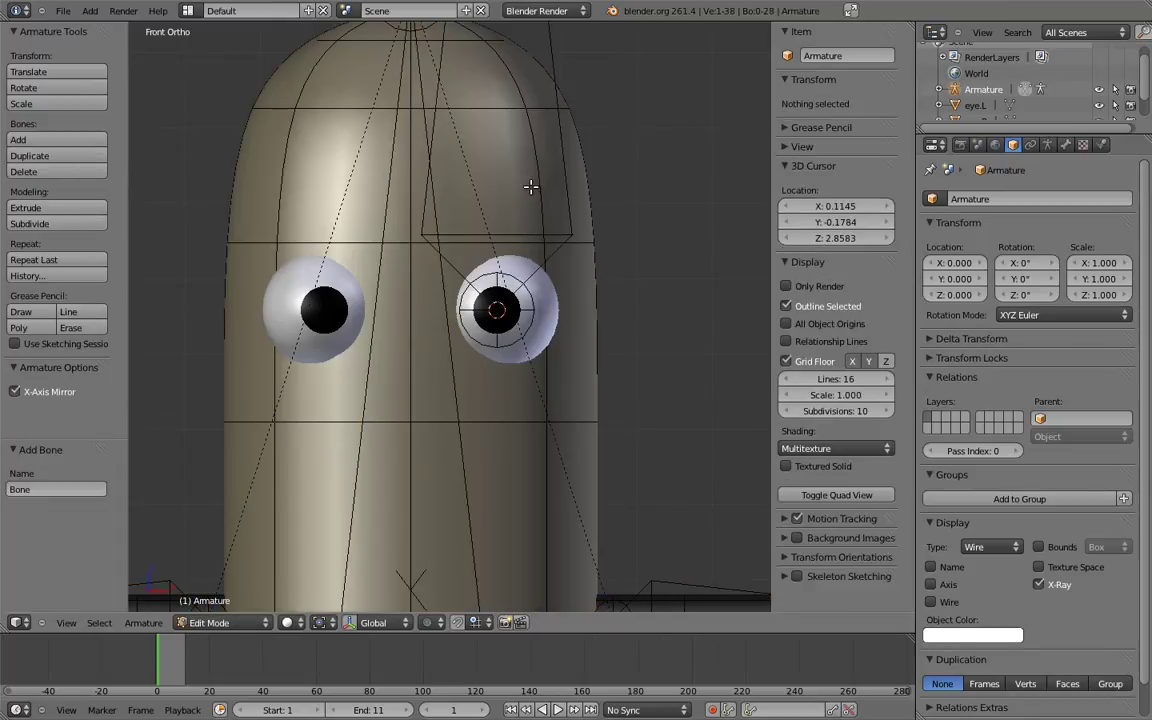
{"action": "scroll", "coordinate": [586, 144], "scroll_direction": "down", "scroll_amount": 5}
{"action": "scroll", "coordinate": [483, 167], "scroll_direction": "down", "scroll_amount": 1}
{"action": "key", "text": "KP_3"}
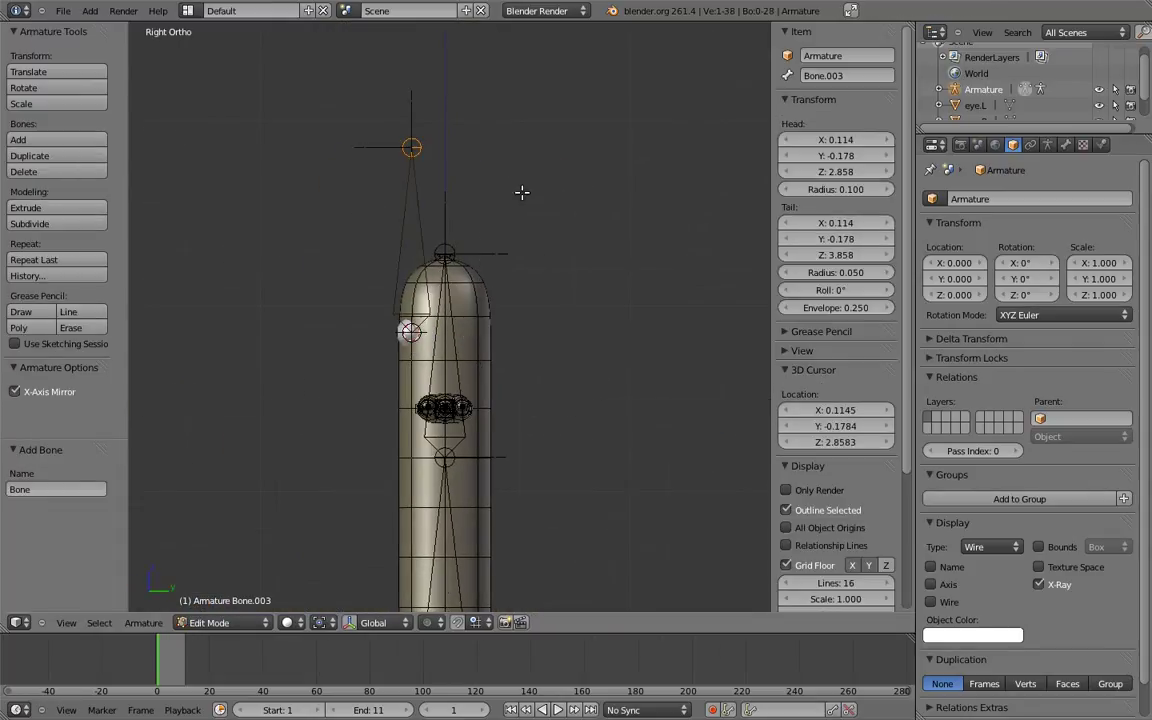
{"action": "key", "text": "g"}
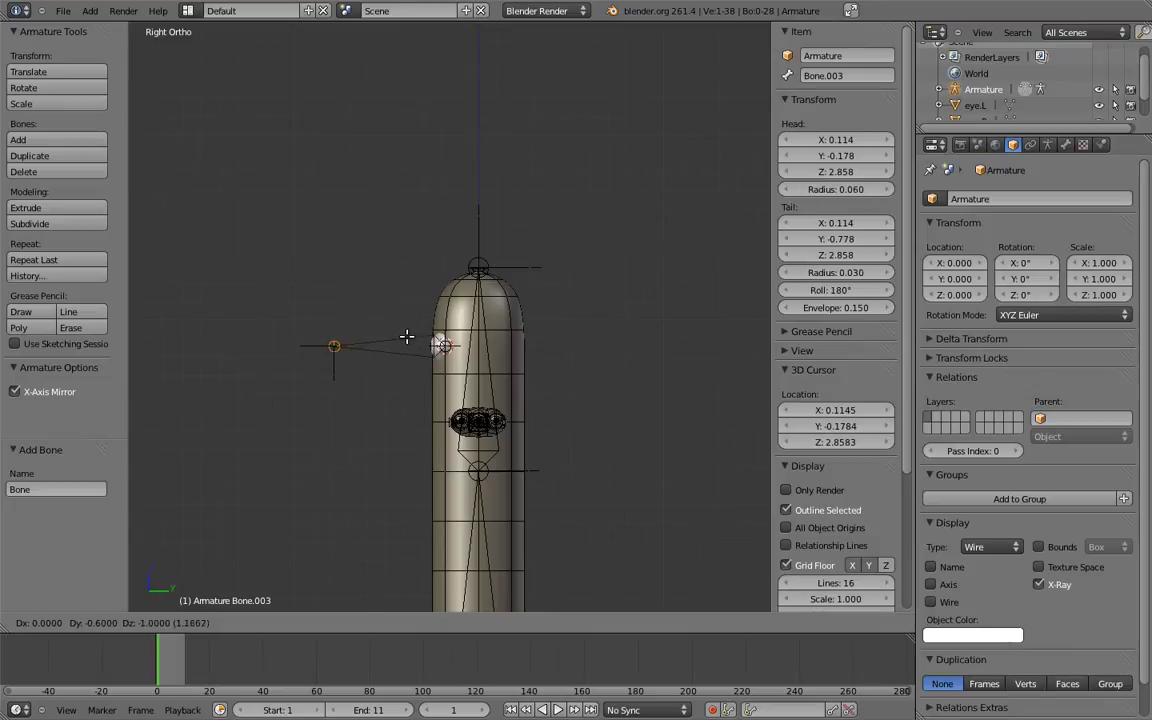
{"action": "left_click", "coordinate": [446, 339]}
{"action": "scroll", "coordinate": [446, 339], "scroll_direction": "up", "scroll_amount": 2}
{"action": "scroll", "coordinate": [446, 339], "scroll_direction": "up", "scroll_amount": 2}
{"action": "scroll", "coordinate": [446, 339], "scroll_direction": "up", "scroll_amount": 2}
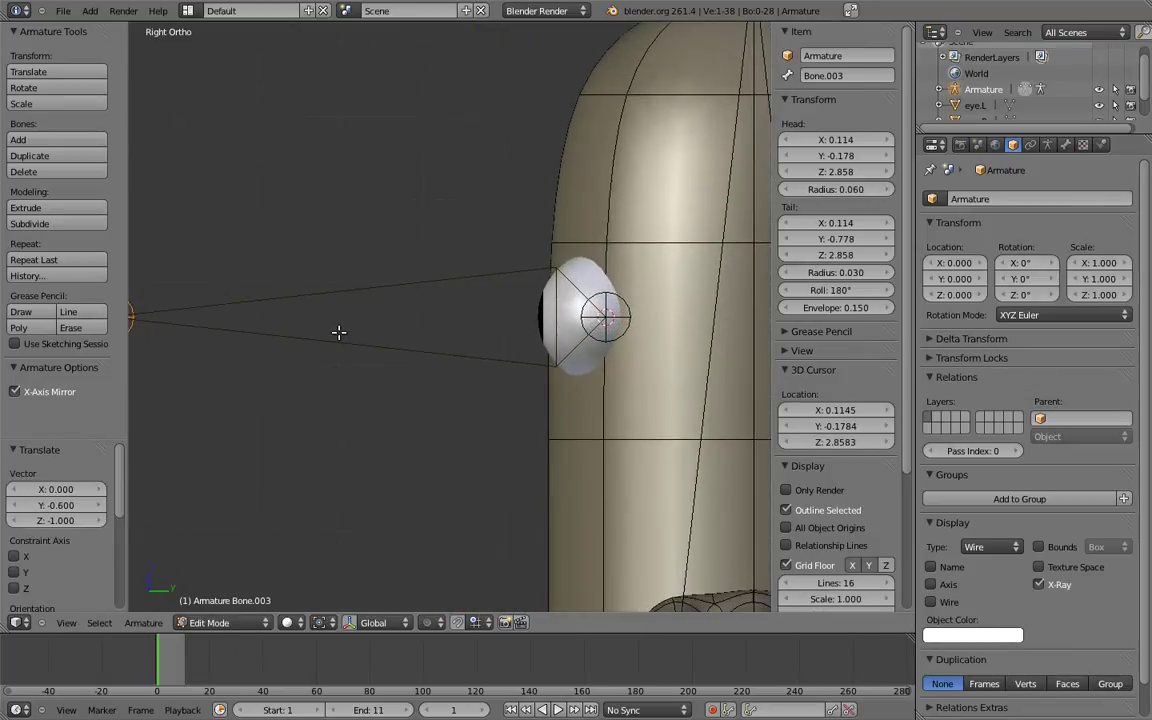
{"action": "key", "text": "g"}
{"action": "key", "text": "y"}
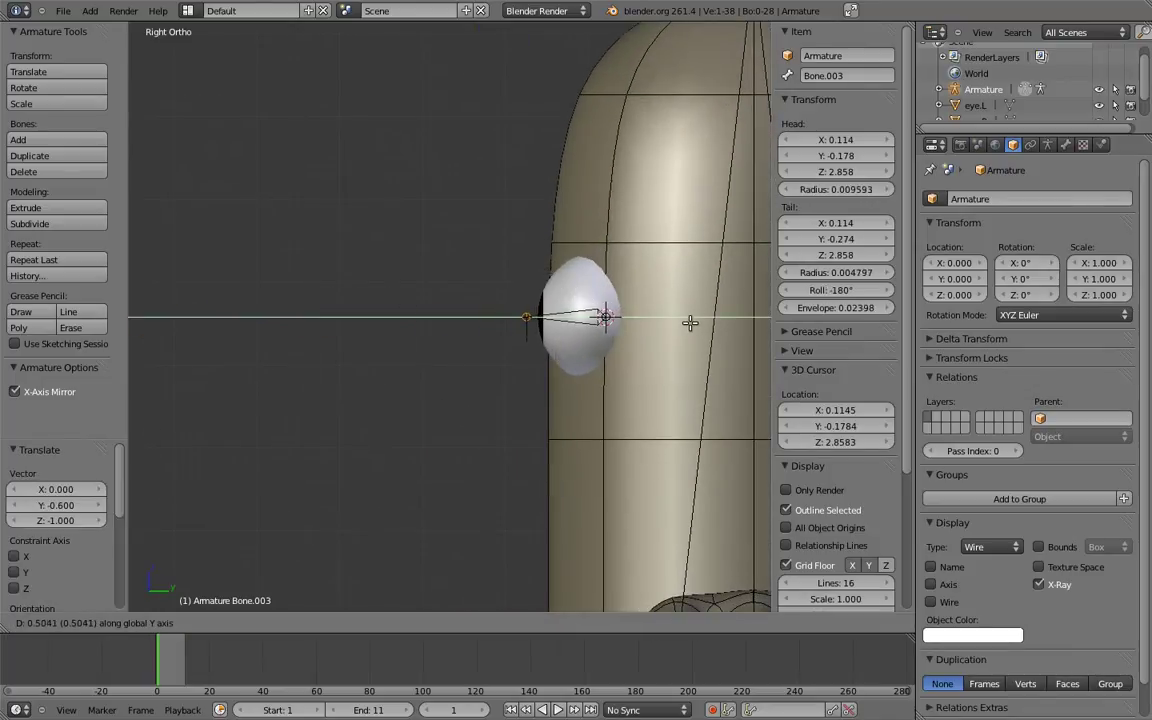
{"action": "left_click", "coordinate": [658, 325]}
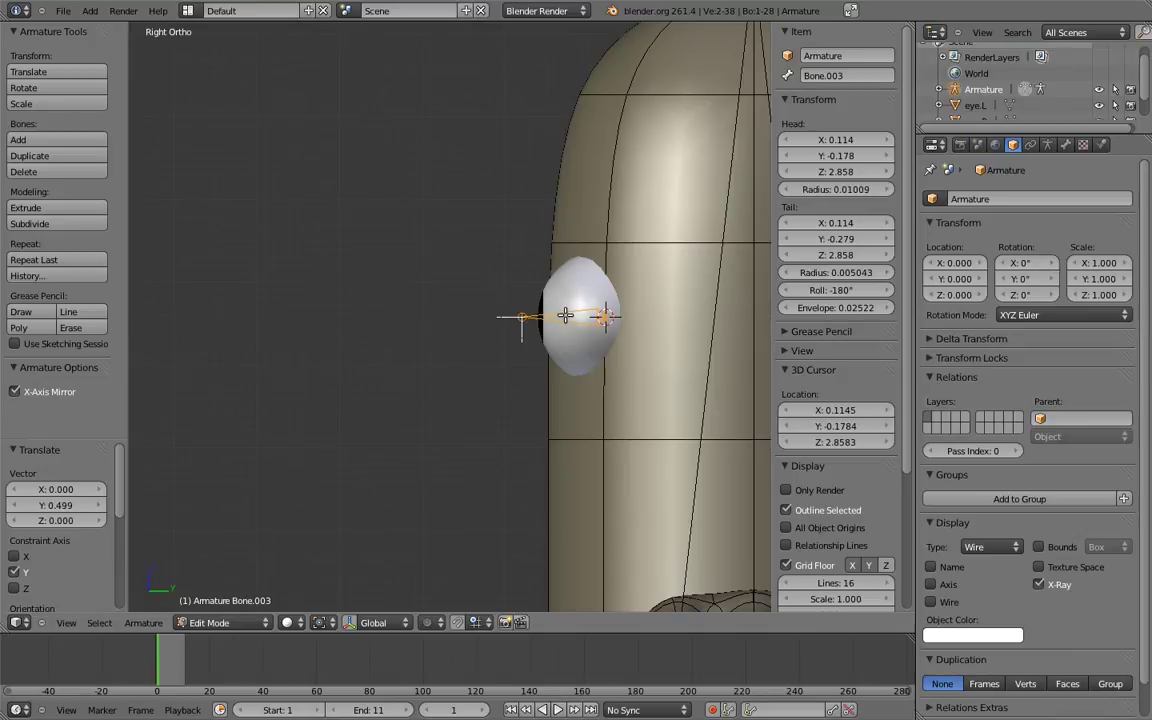
Step: Duplicate the eye bone along X into the other eye
{"action": "key", "text": "KP_1"}
{"action": "middle_click_drag", "start_coordinate": [563, 355], "coordinate": [653, 357], "text": "shift"}
{"action": "scroll", "coordinate": [653, 357], "scroll_direction": "down", "scroll_amount": 1}
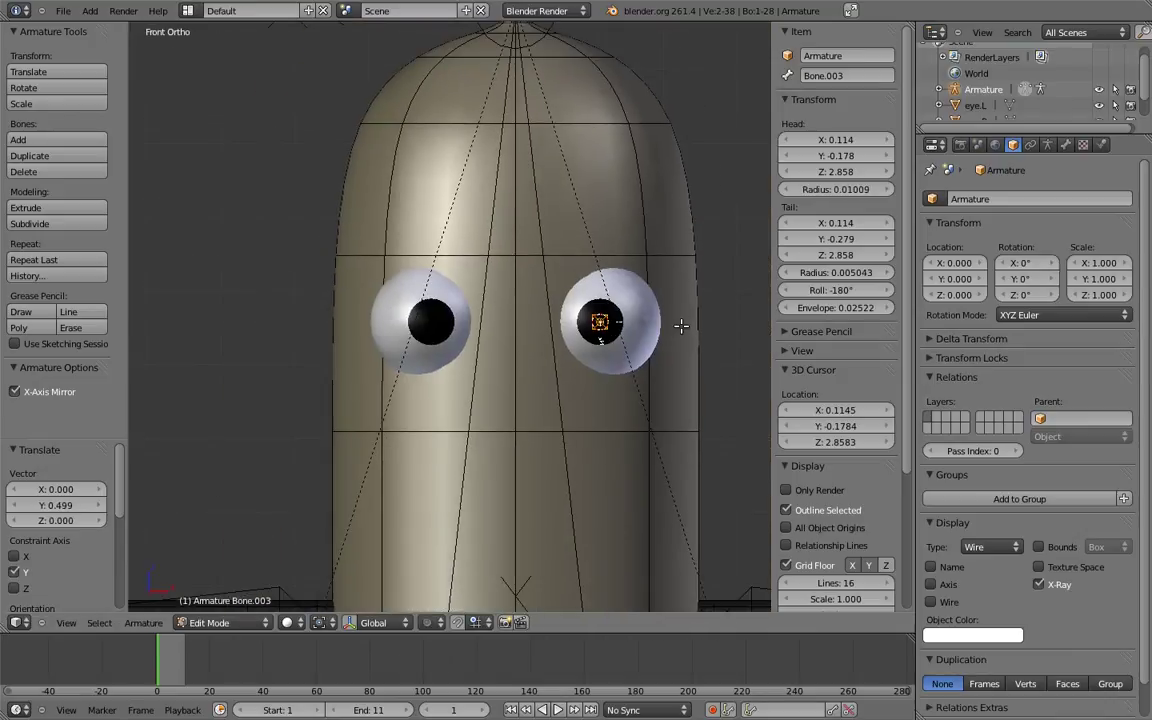
{"action": "key", "text": "shift+d"}
{"action": "key", "text": "x"}
{"action": "left_click", "coordinate": [569, 338]}
Step: Rename the two eye bones eye.L and eye.R
{"action": "right_click", "coordinate": [569, 338]}
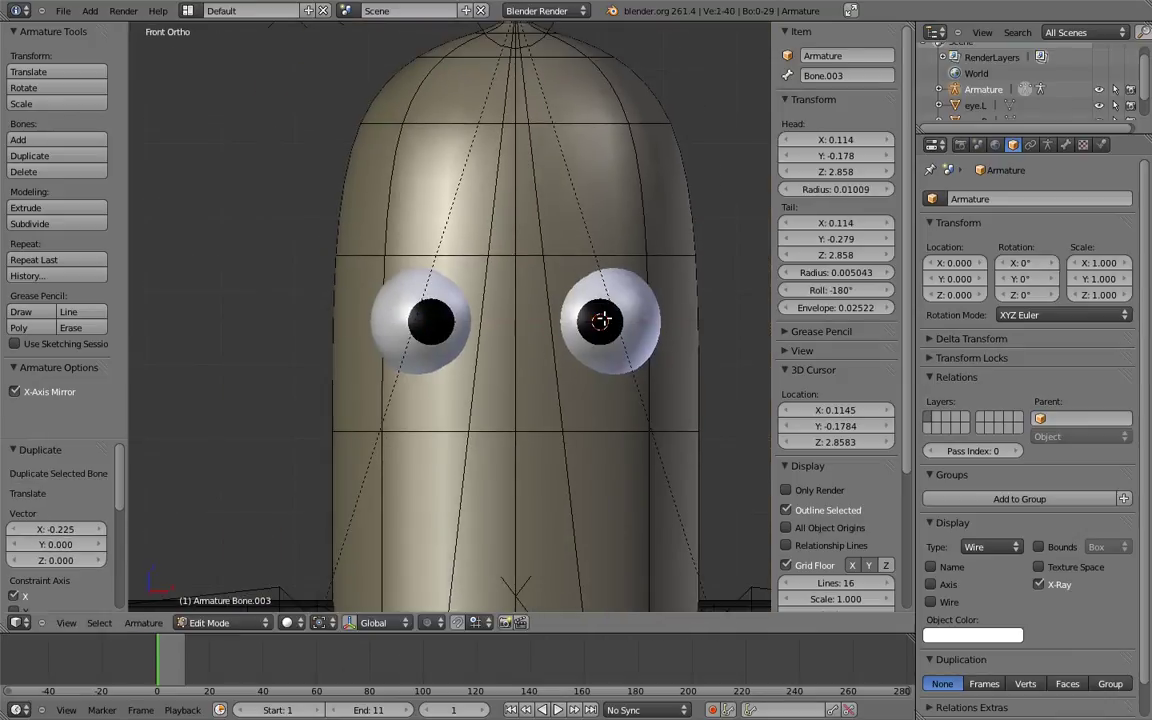
{"action": "middle_click_drag", "start_coordinate": [590, 280], "coordinate": [570, 340]}
{"action": "left_click", "coordinate": [835, 76]}
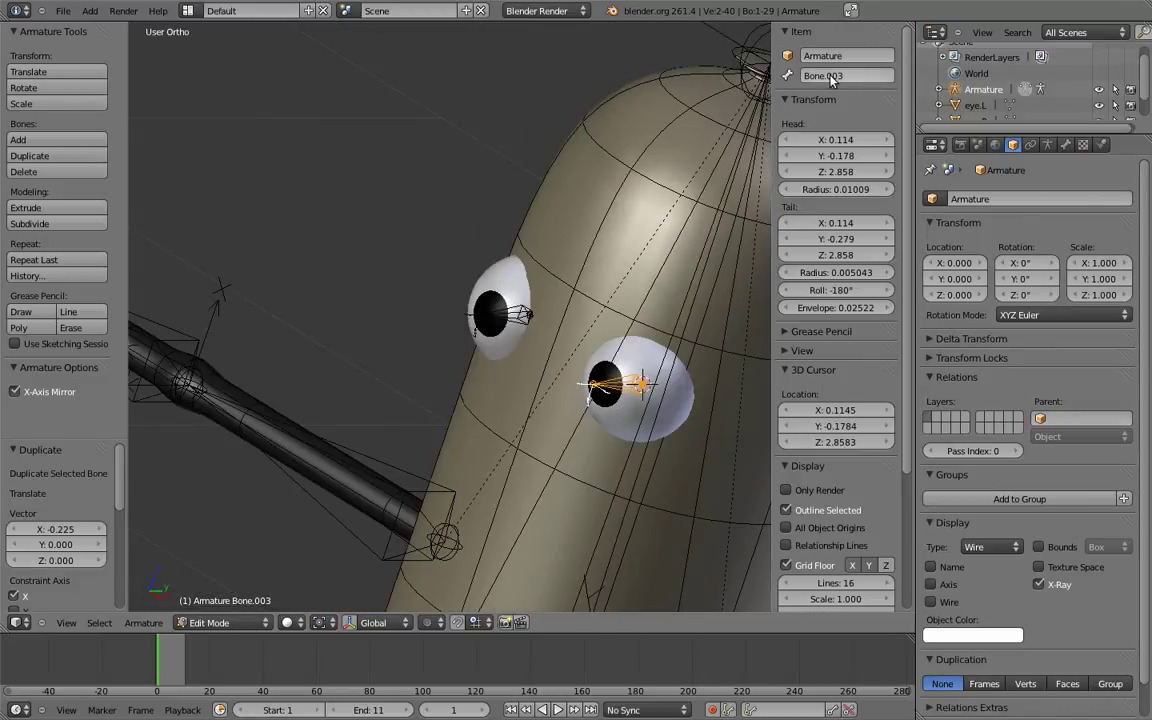
{"action": "type", "text": "eye.L"}
{"action": "key", "text": "Return"}
{"action": "right_click", "coordinate": [478, 302]}
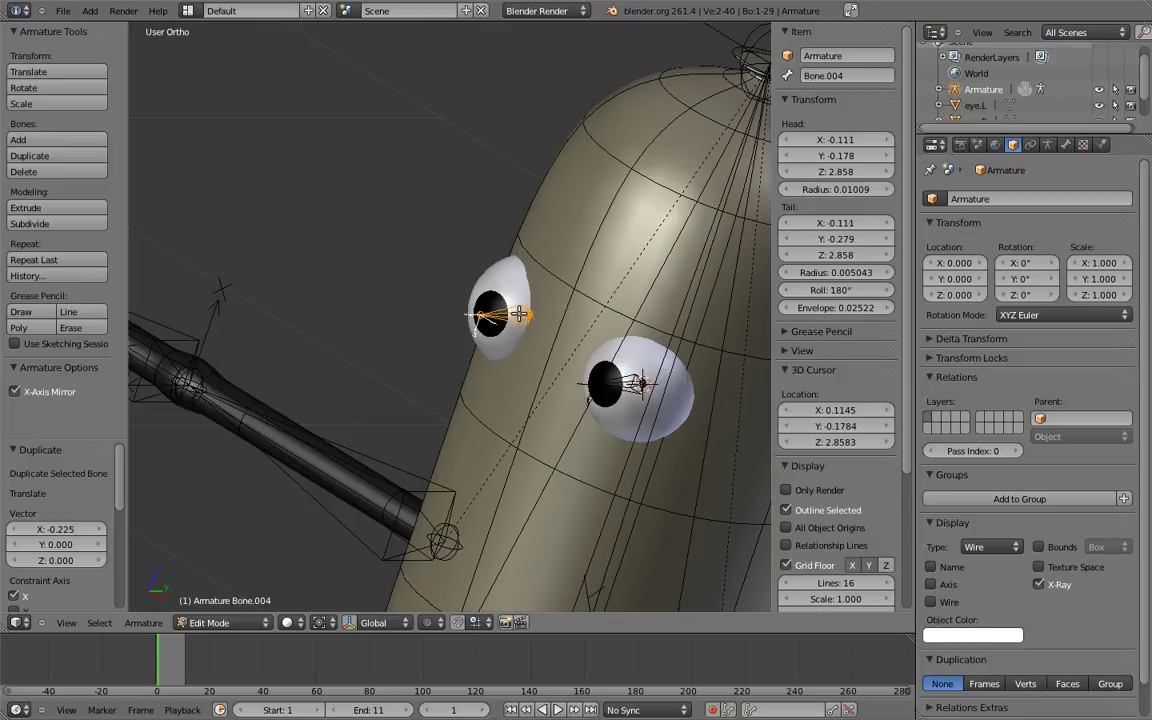
{"action": "left_click", "coordinate": [849, 78]}
{"action": "key", "text": "BackSpace"}
{"action": "type", "text": "eye.R"}
{"action": "key", "text": "Return"}
Step: Parent the eye bone to Bone.002 using Keep Offset
{"action": "middle_click_drag", "start_coordinate": [528, 277], "coordinate": [470, 250]}
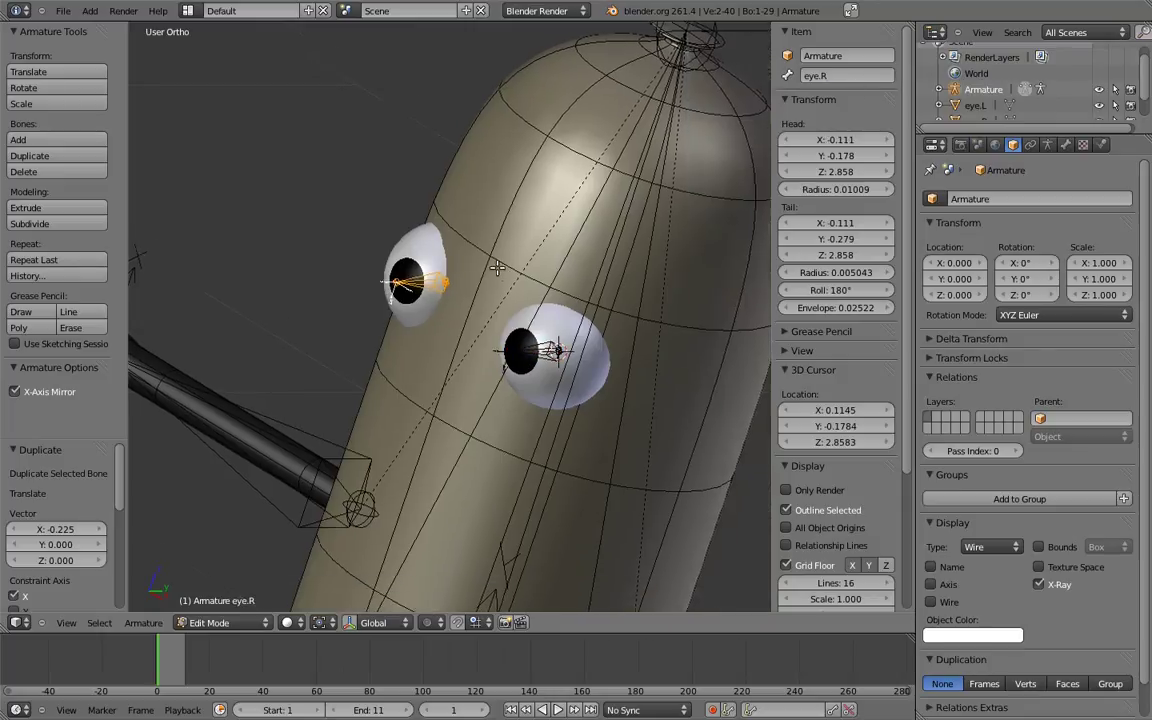
{"action": "right_click", "coordinate": [490, 340]}
{"action": "right_click", "coordinate": [633, 268], "text": "shift"}
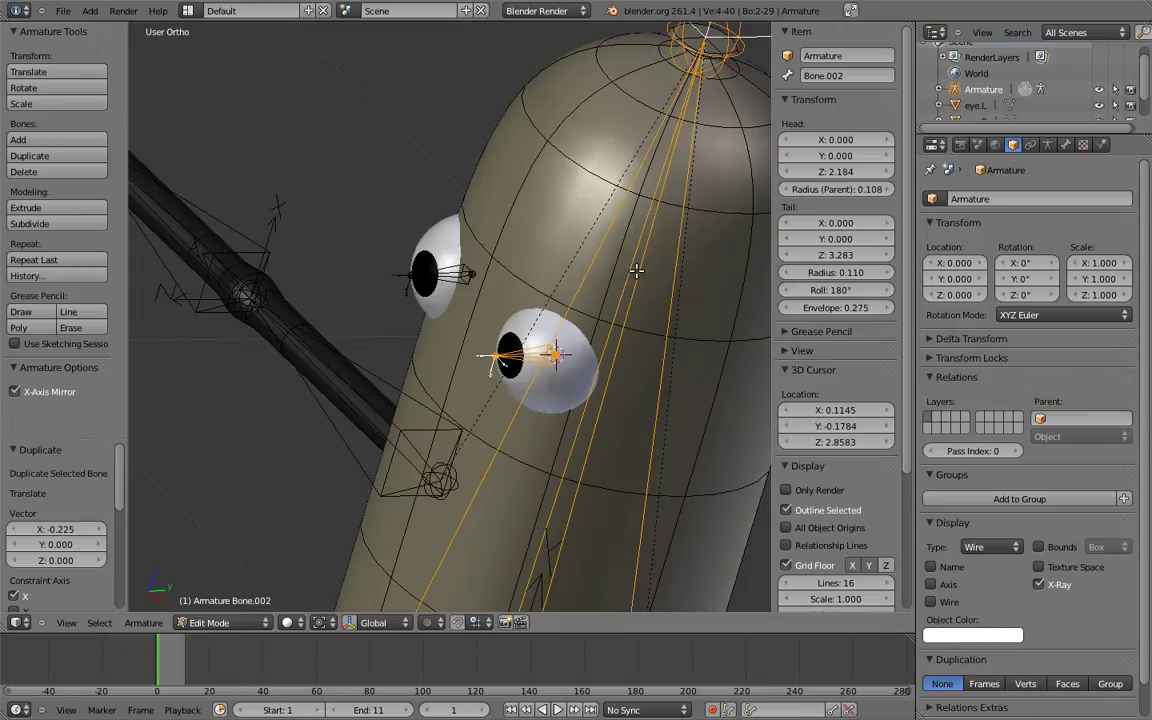
{"action": "key", "text": "ctrl+p"}
{"action": "left_click", "coordinate": [633, 272]}
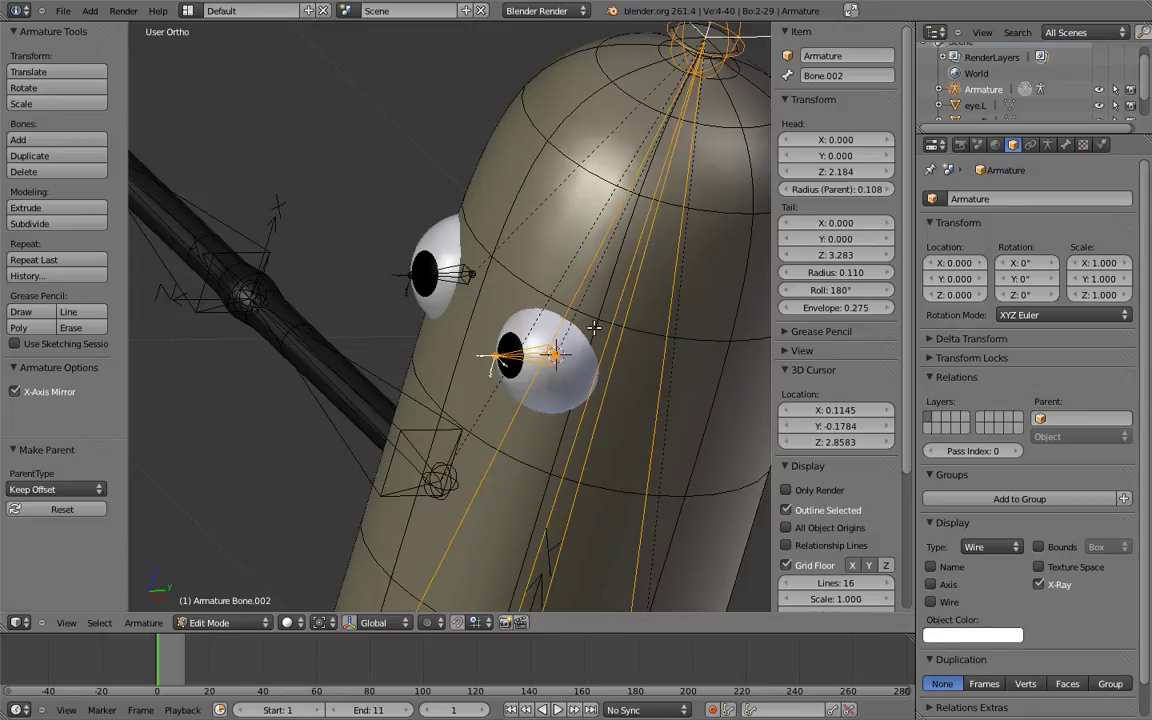
{"action": "right_click", "coordinate": [537, 360]}
{"action": "middle_click_drag", "start_coordinate": [540, 360], "coordinate": [578, 371]}
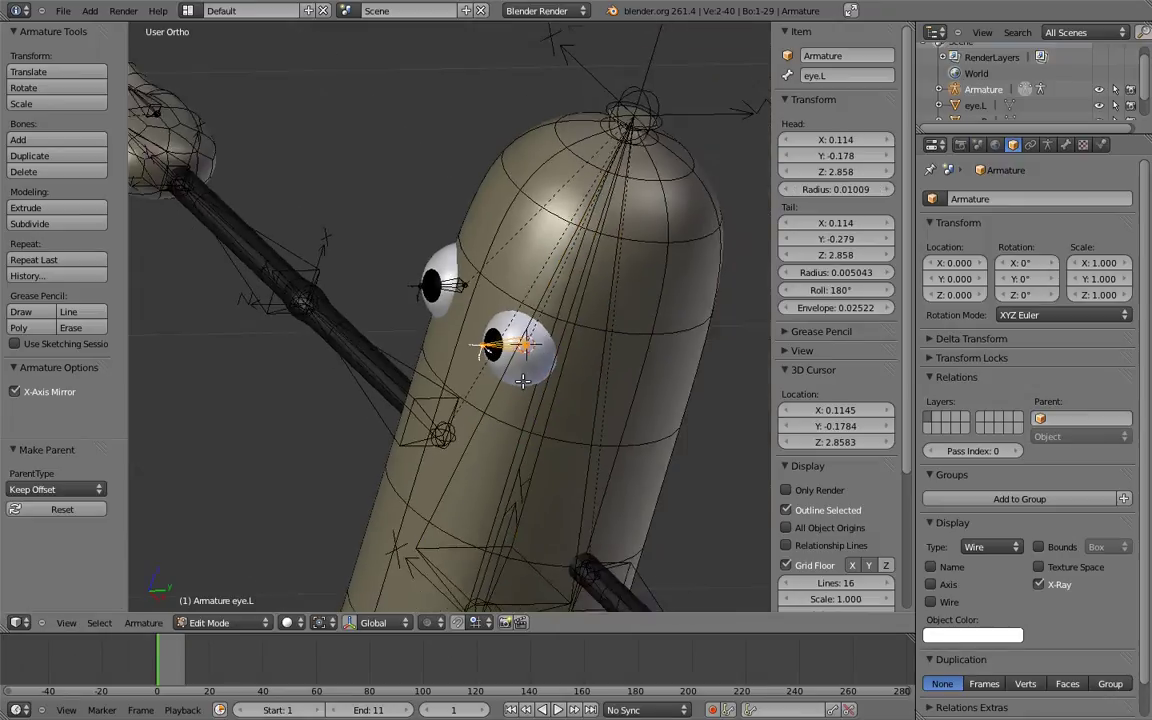
{"action": "key", "text": "KP_1"}
{"action": "scroll", "coordinate": [558, 391], "scroll_direction": "down", "scroll_amount": 2}
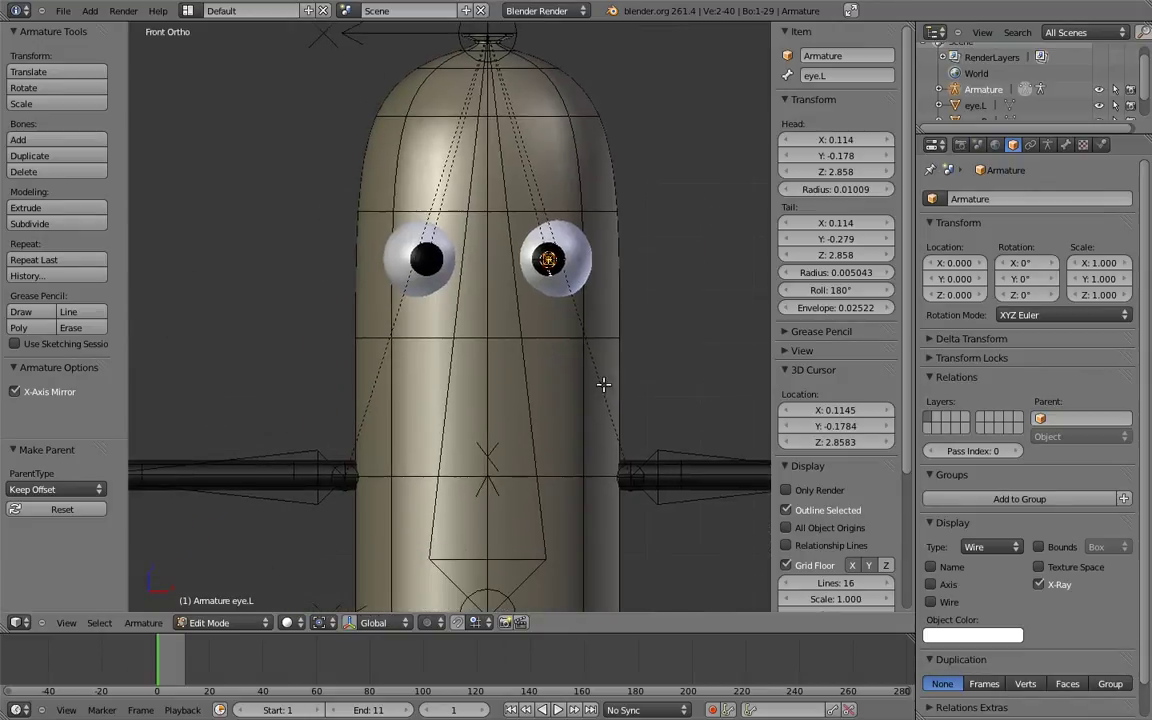
{"action": "scroll", "coordinate": [602, 386], "scroll_direction": "down", "scroll_amount": 3}
Step: Zoom out over the whole hotdog and switch the armature back to Object Mode
{"action": "scroll", "coordinate": [626, 350], "scroll_direction": "down", "scroll_amount": 3}
{"action": "scroll", "coordinate": [625, 320], "scroll_direction": "down", "scroll_amount": 1}
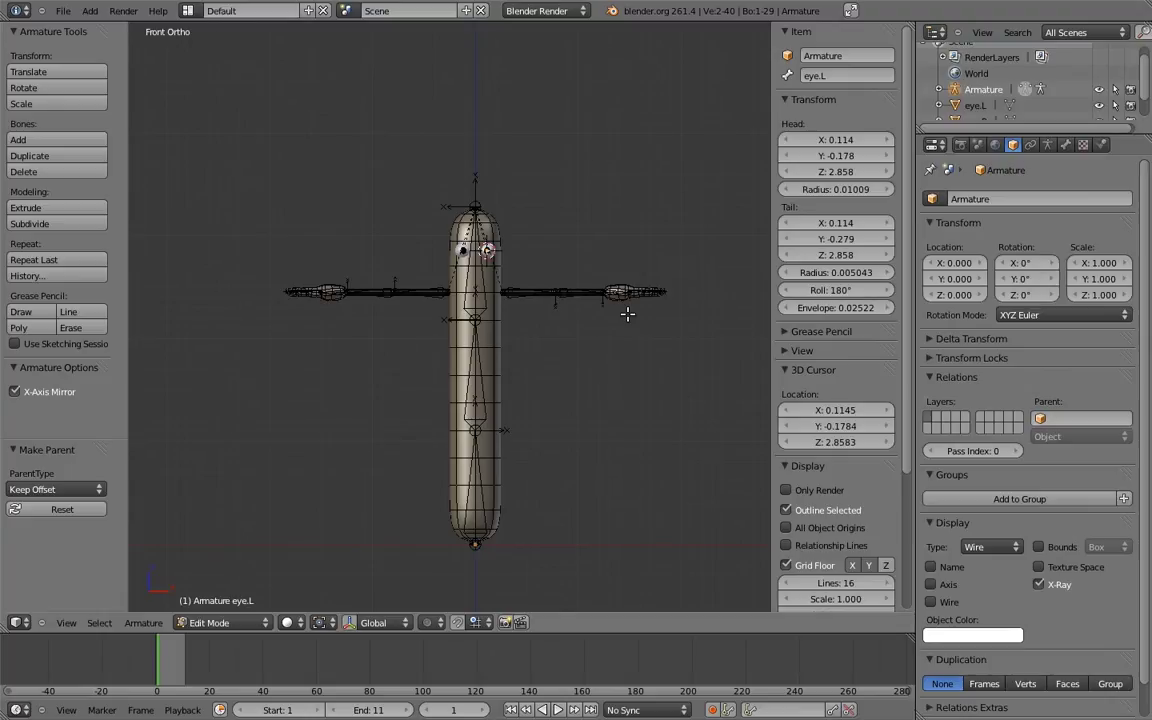
{"action": "key", "text": "Tab"}
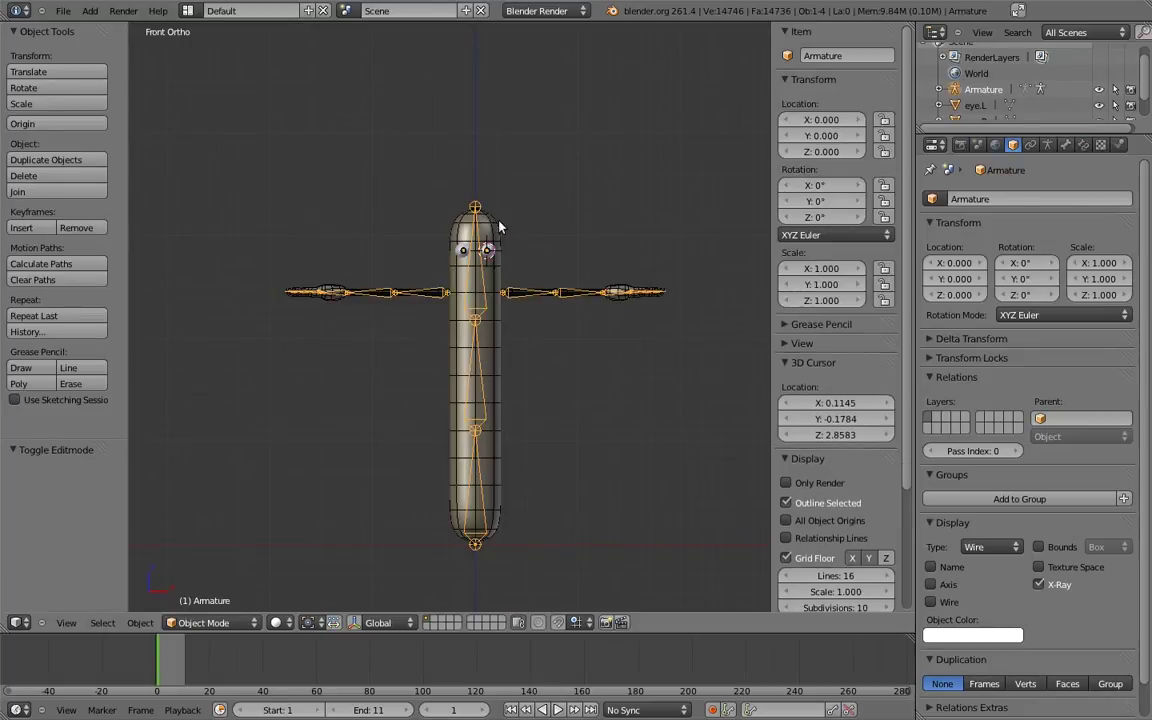
Step: Parent the hotdog mesh to the armature with Armature Deform, With Empty Groups
{"action": "right_click", "coordinate": [482, 229]}
{"action": "right_click", "coordinate": [478, 229], "text": "shift"}
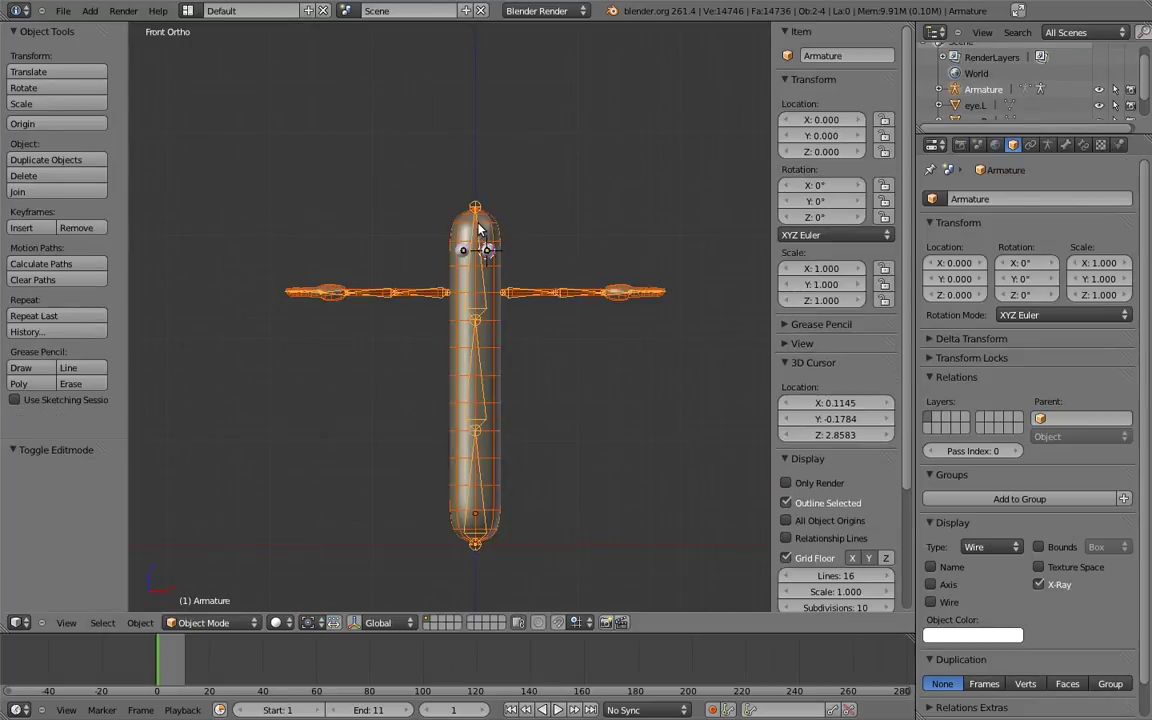
{"action": "key", "text": "ctrl+p"}
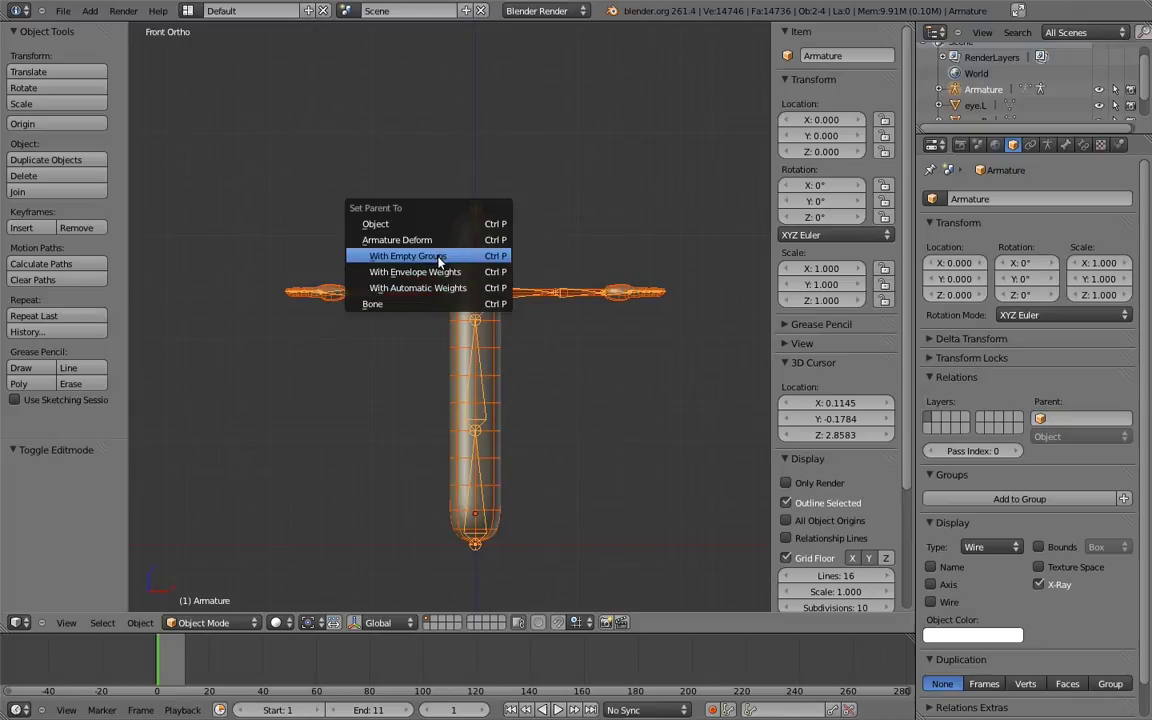
{"action": "left_click", "coordinate": [438, 259]}
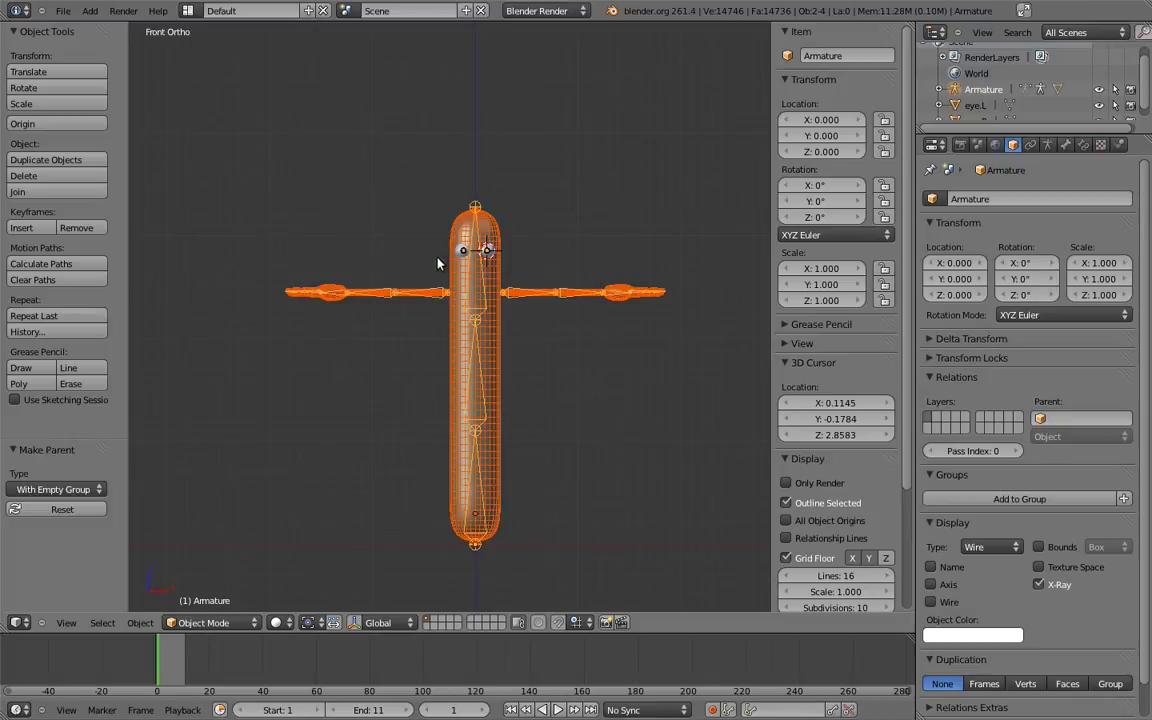
{"action": "right_click", "coordinate": [478, 242]}
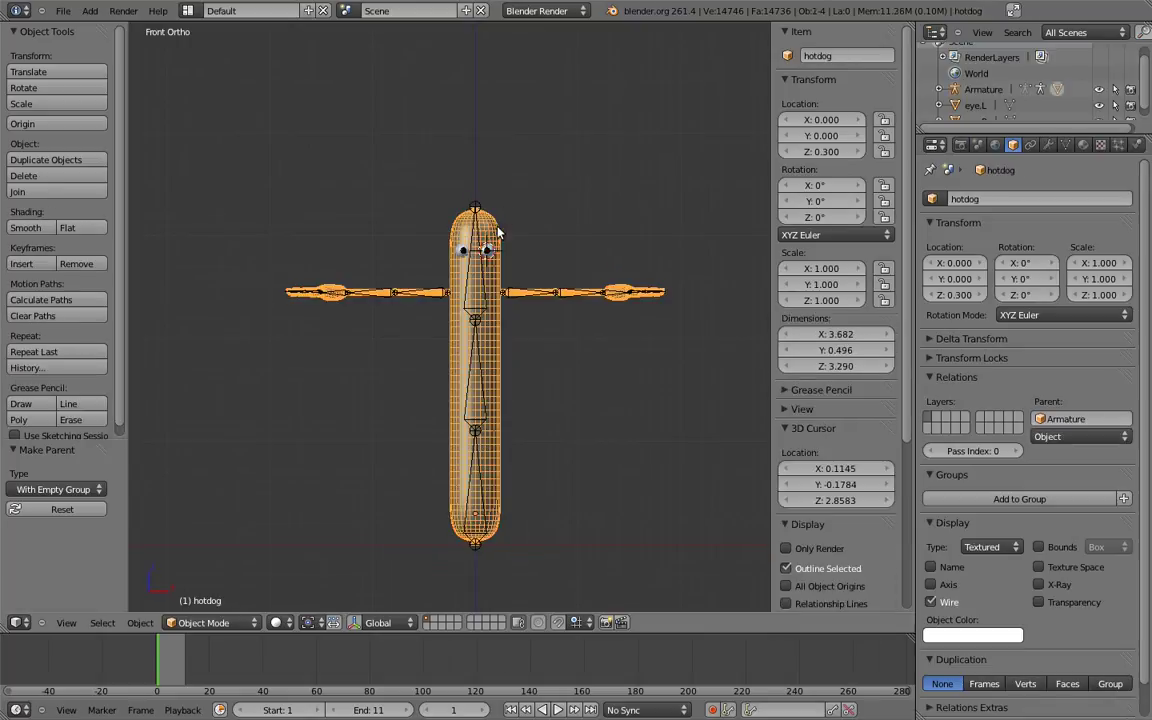
{"action": "left_click", "coordinate": [1047, 145]}
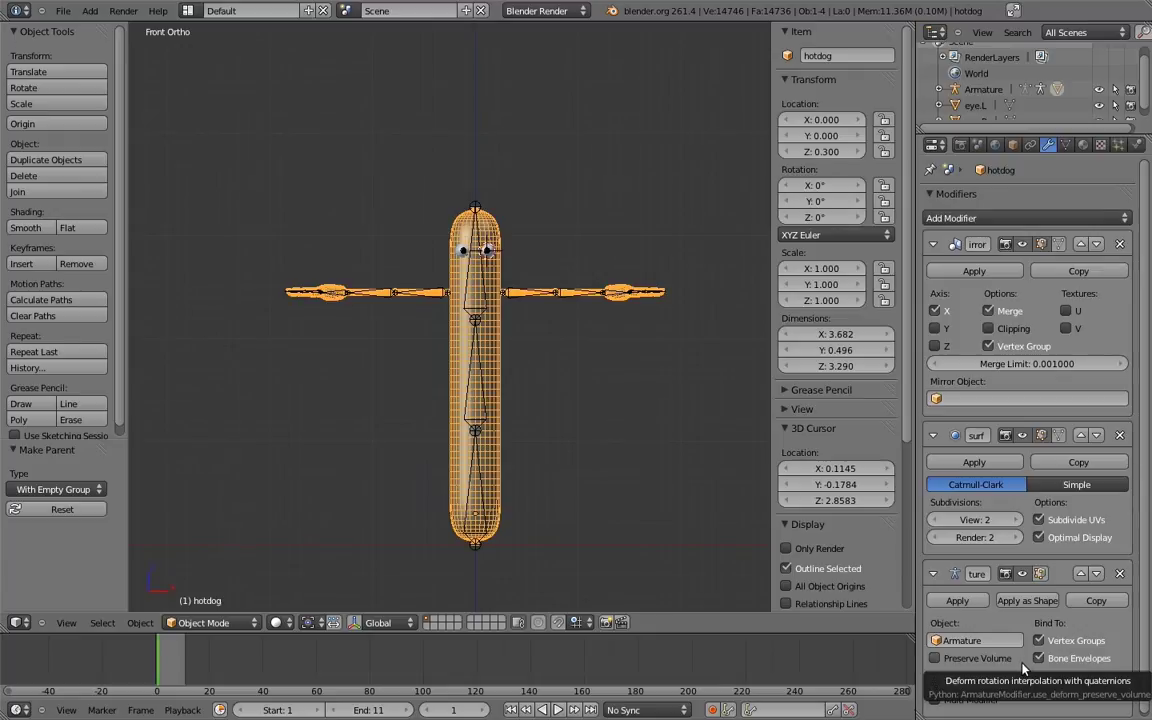
Step: Move the Armature modifier above subdivision, disable Bone Envelopes and enable Preserve Volume
{"action": "left_click", "coordinate": [1081, 575]}
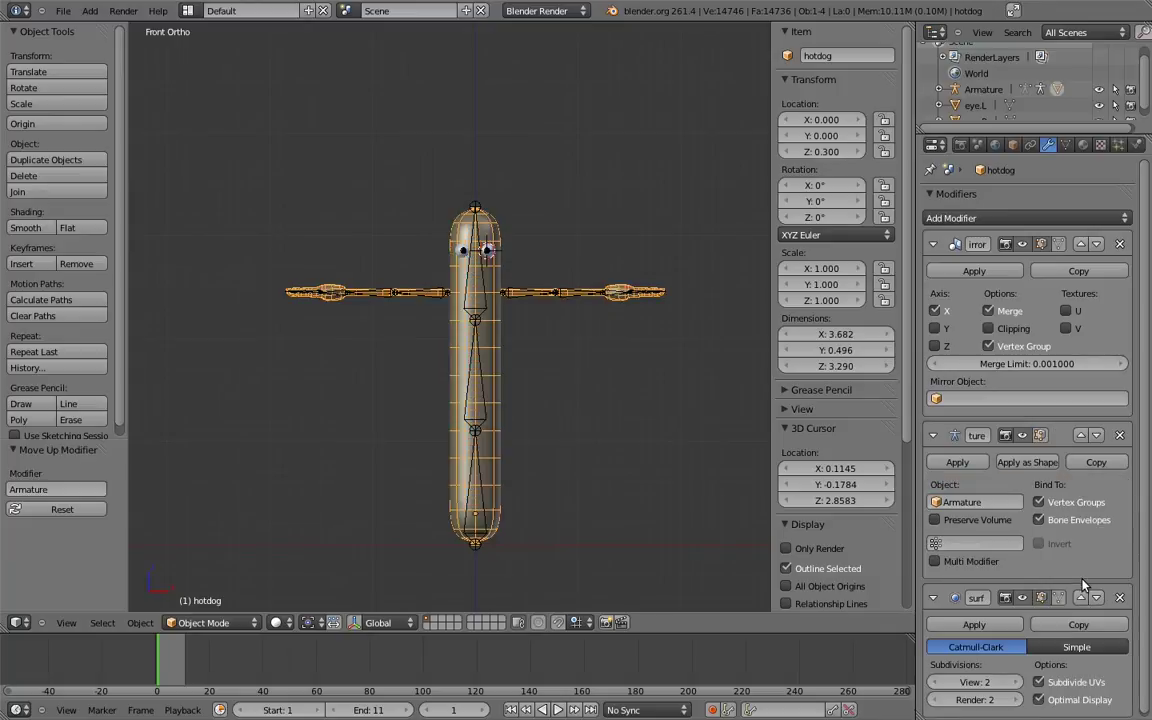
{"action": "left_click", "coordinate": [1040, 520]}
{"action": "left_click", "coordinate": [937, 520]}
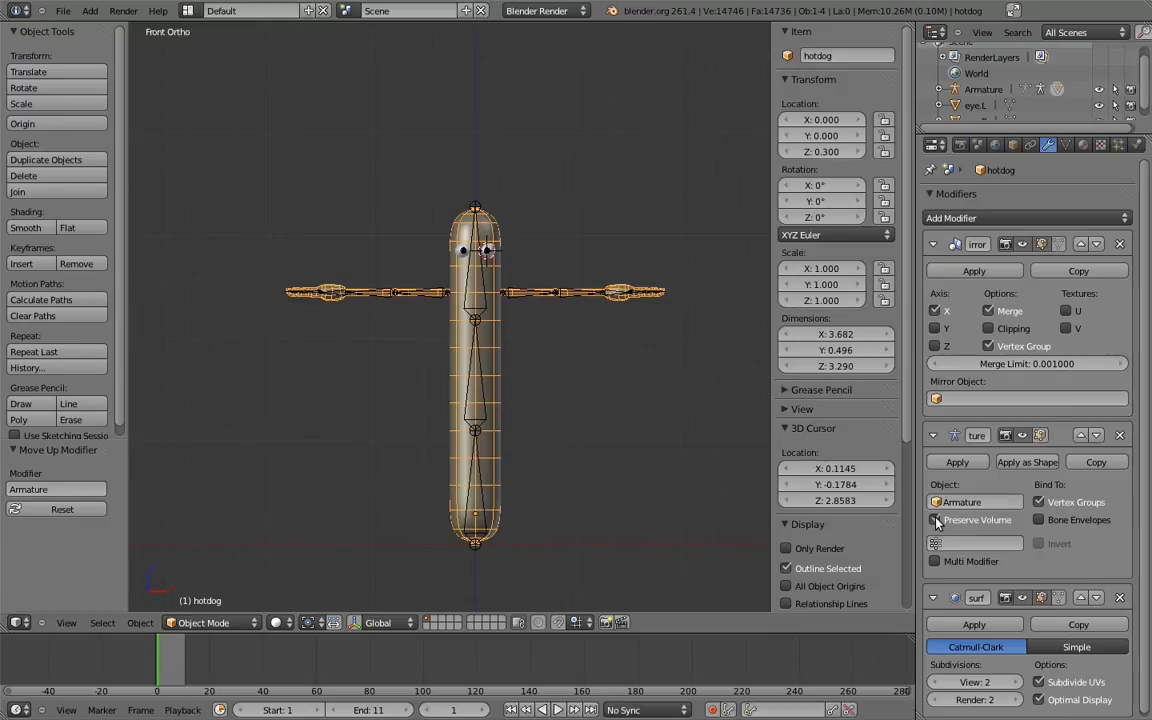
{"action": "left_click", "coordinate": [937, 520]}
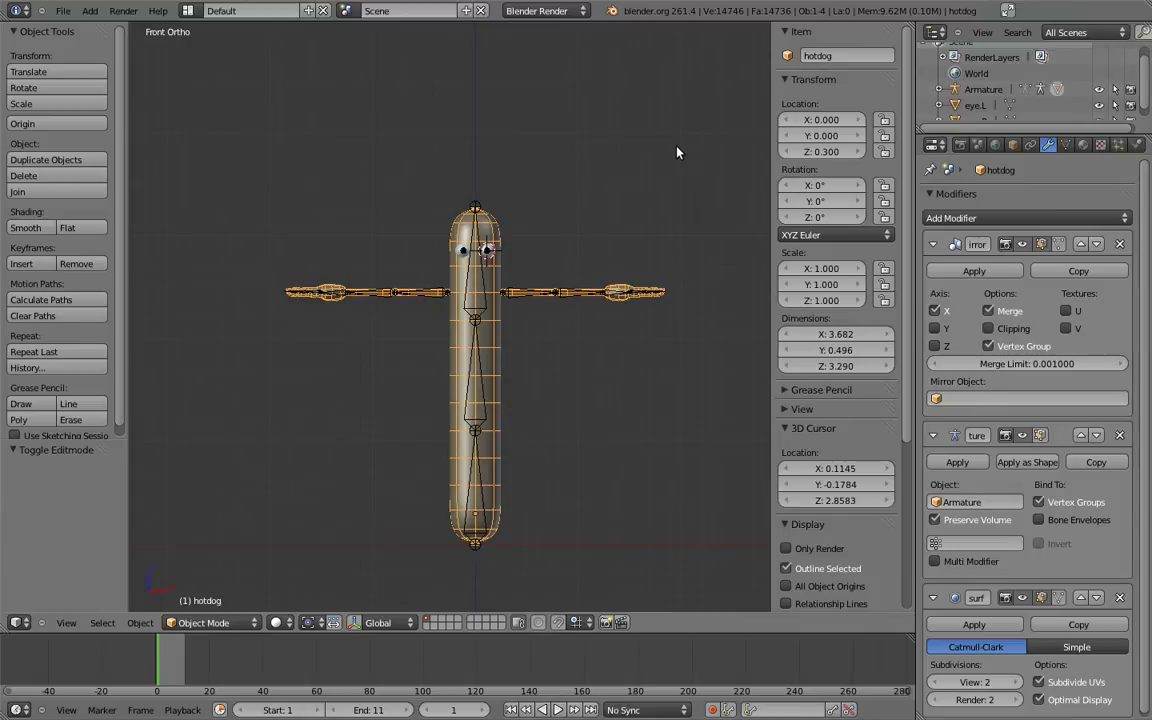
Step: Put the armature in Pose Mode and select the middle body bone body.02
{"action": "left_click", "coordinate": [1066, 146]}
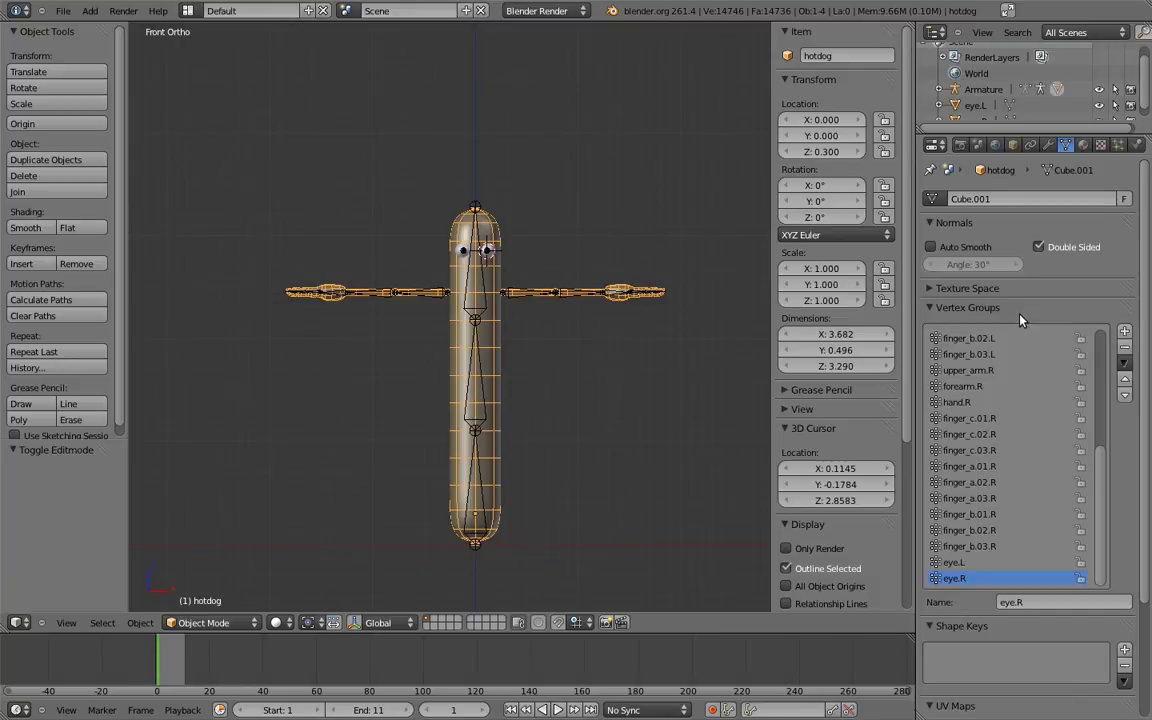
{"action": "right_click", "coordinate": [478, 363]}
{"action": "key", "text": "ctrl+Tab"}
{"action": "right_click", "coordinate": [432, 325]}
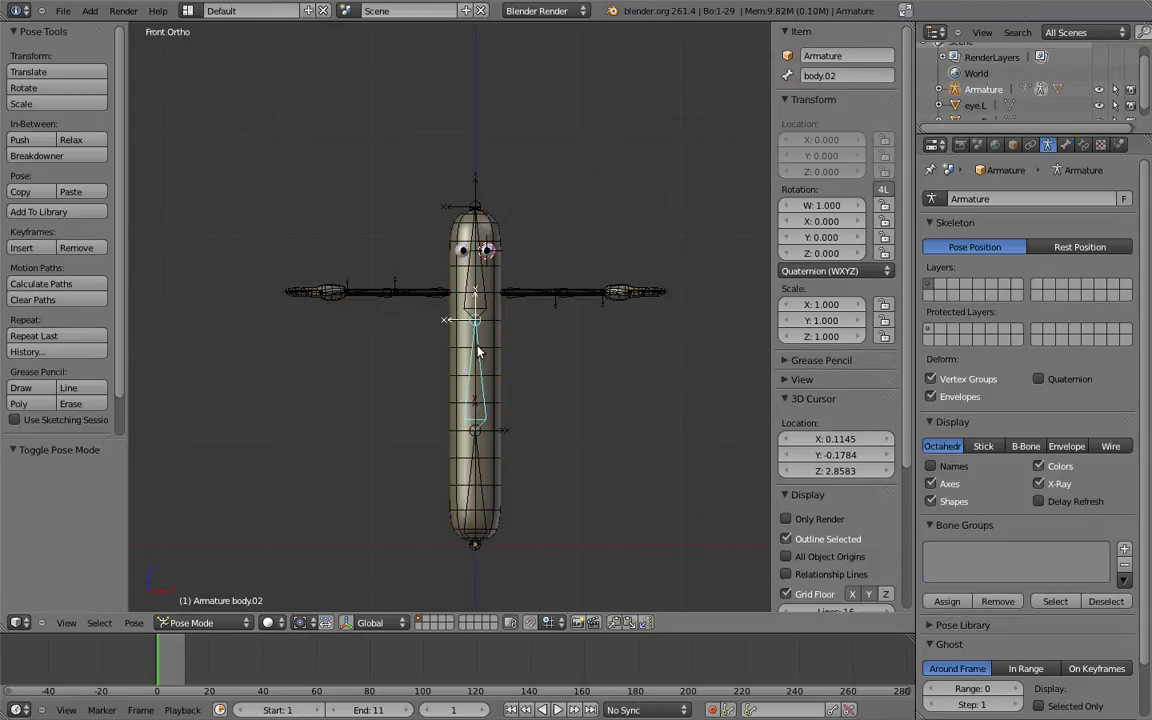
Step: Rotate body.02 about -51° and leave Pose Mode
{"action": "key", "text": "r"}
{"action": "left_click", "coordinate": [388, 318]}
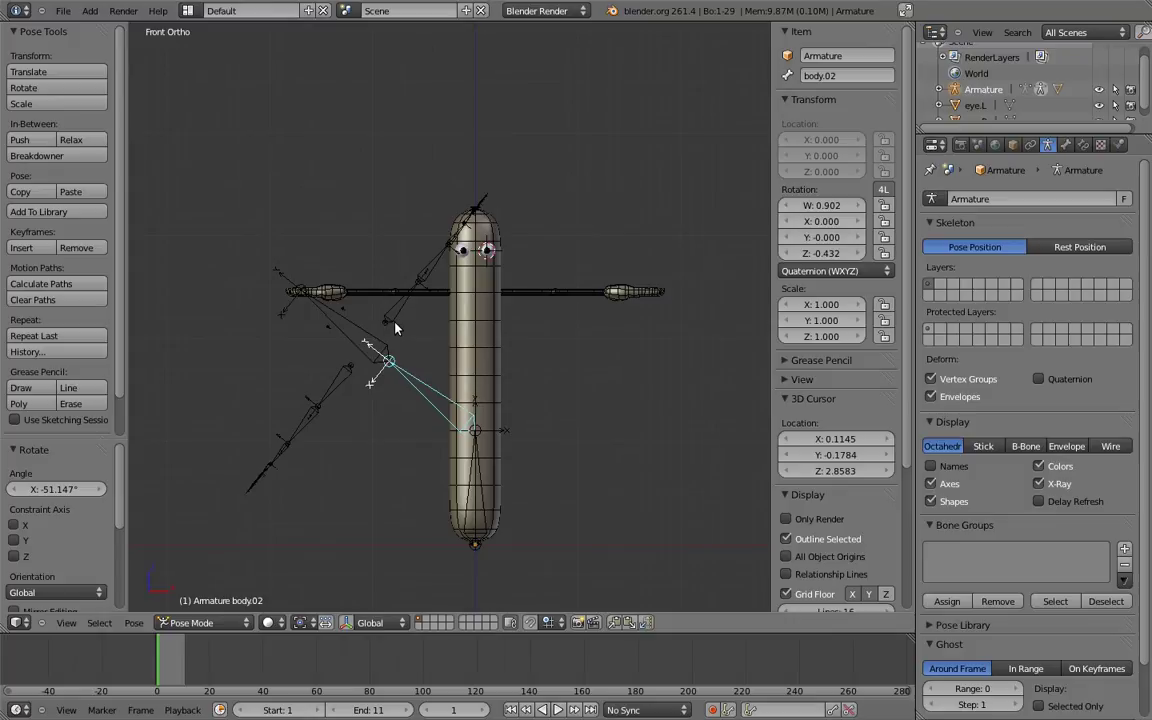
{"action": "key", "text": "ctrl+Tab"}
Step: Assign the hotdog's middle edge loop to the body.02 vertex group
{"action": "right_click", "coordinate": [483, 336]}
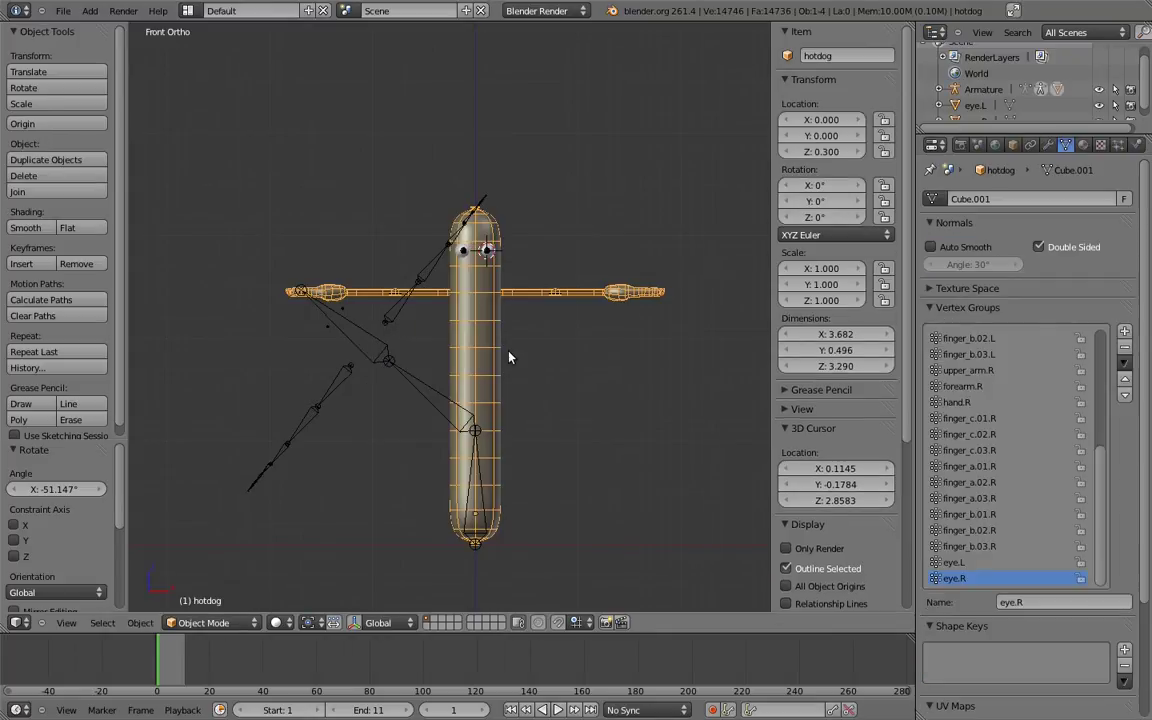
{"action": "key", "text": "Tab"}
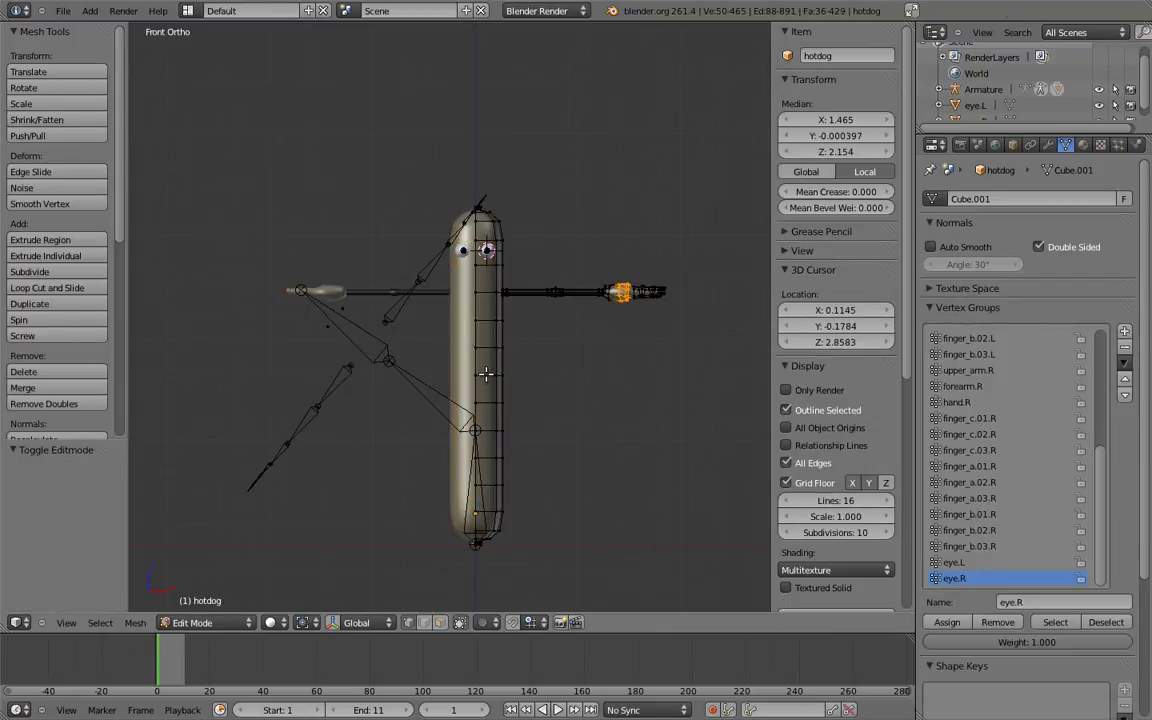
{"action": "right_click", "coordinate": [485, 374], "text": "alt"}
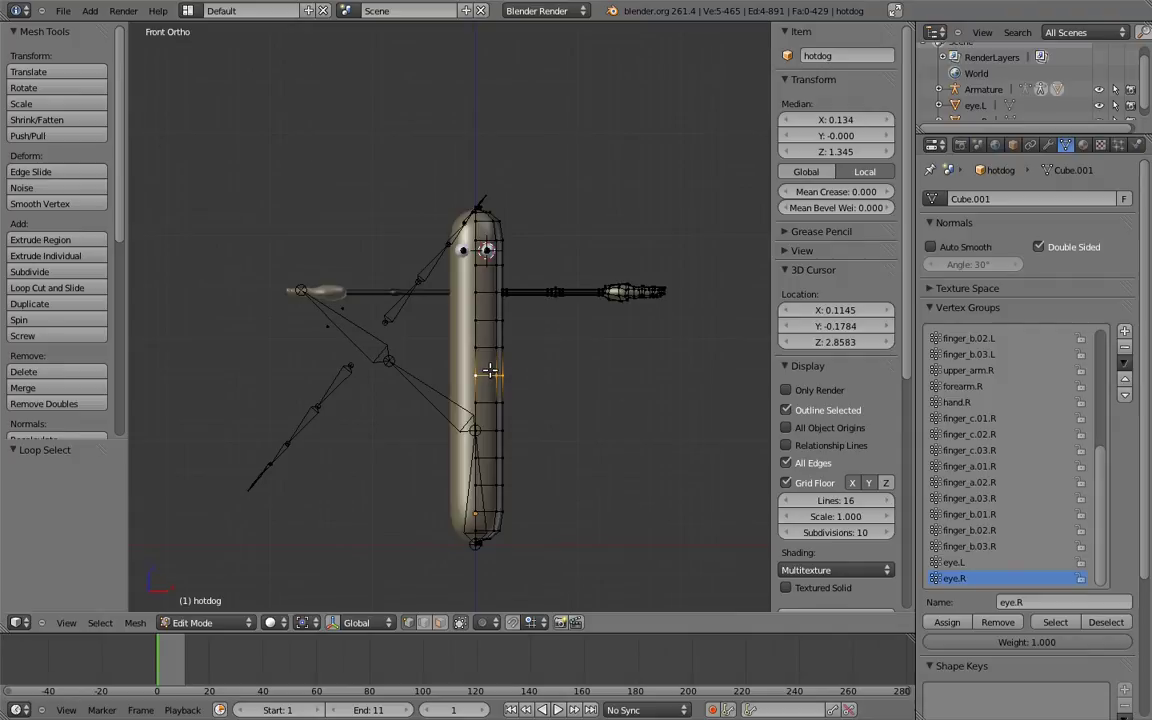
{"action": "scroll", "coordinate": [1075, 420], "scroll_direction": "up", "scroll_amount": 5}
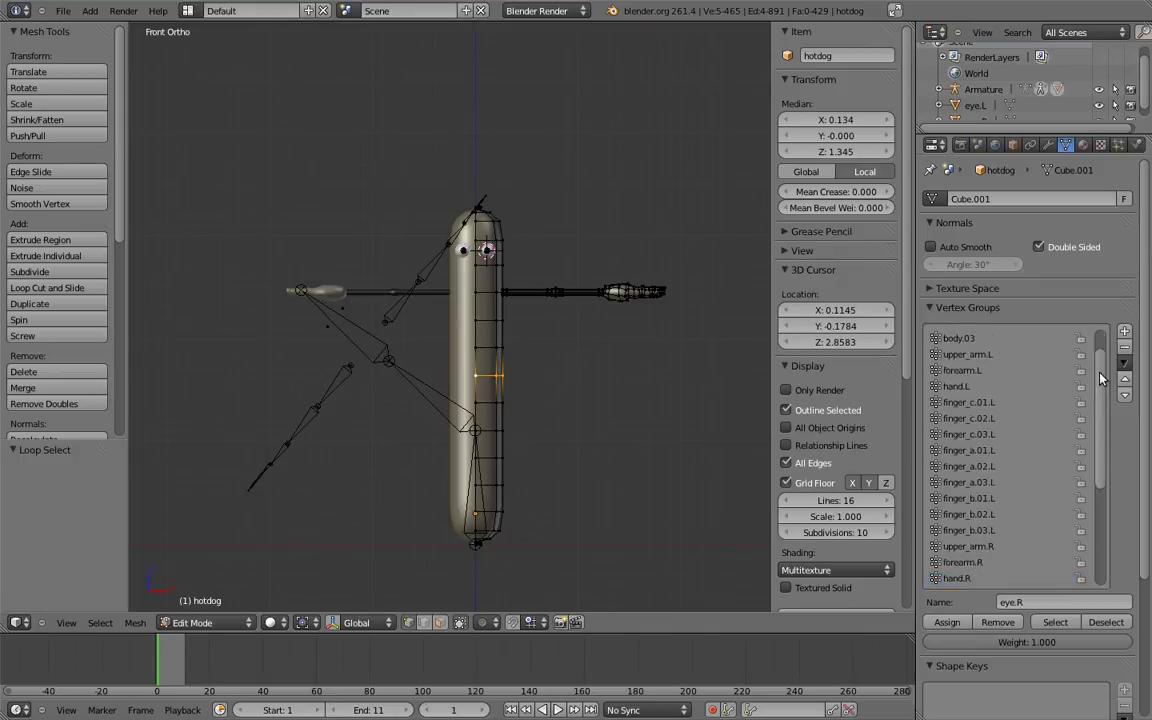
{"action": "left_click", "coordinate": [975, 358]}
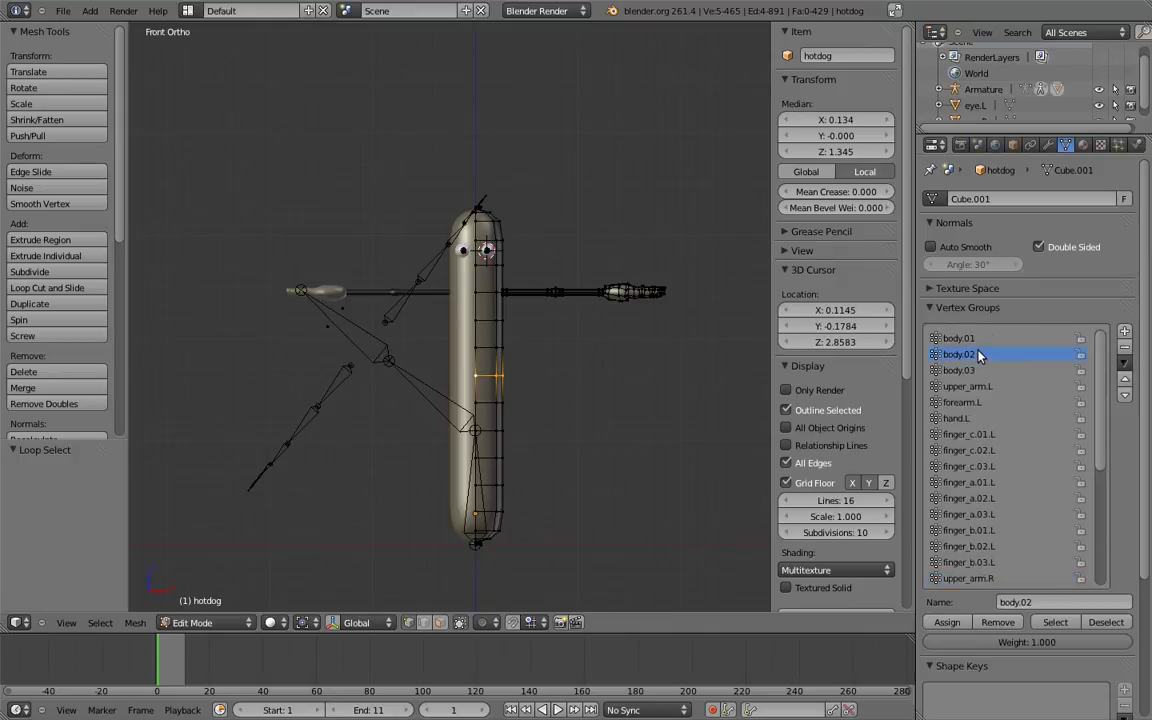
{"action": "left_click", "coordinate": [948, 622]}
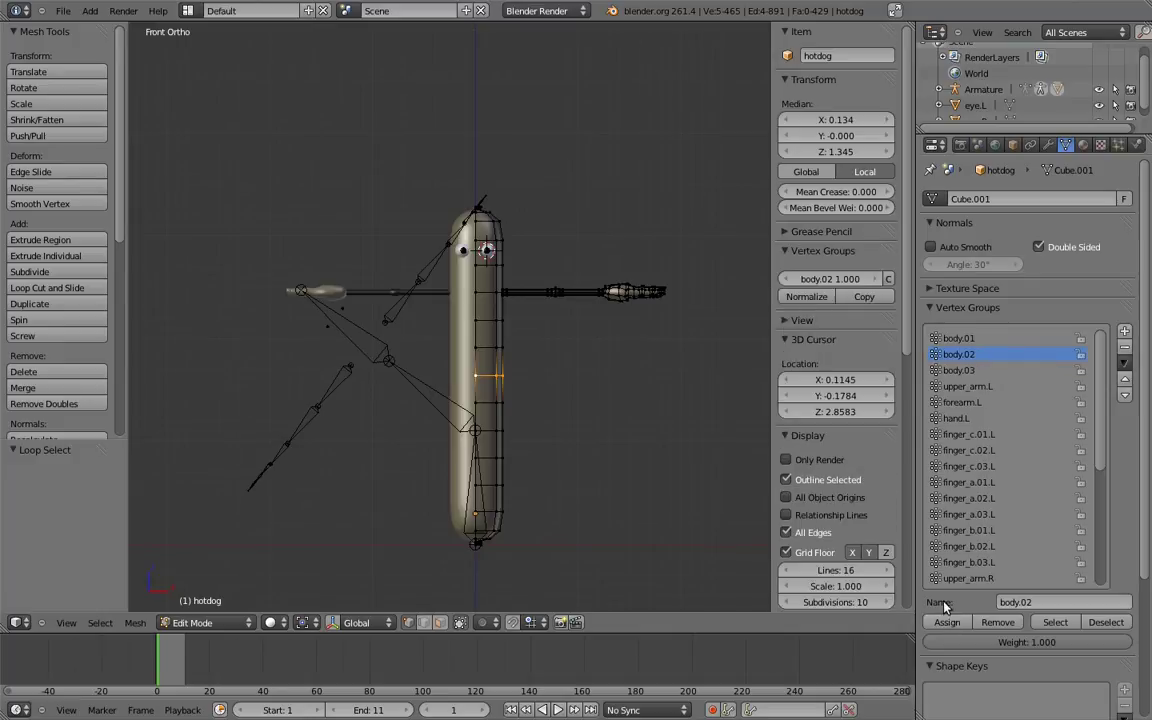
{"action": "key", "text": "Tab"}
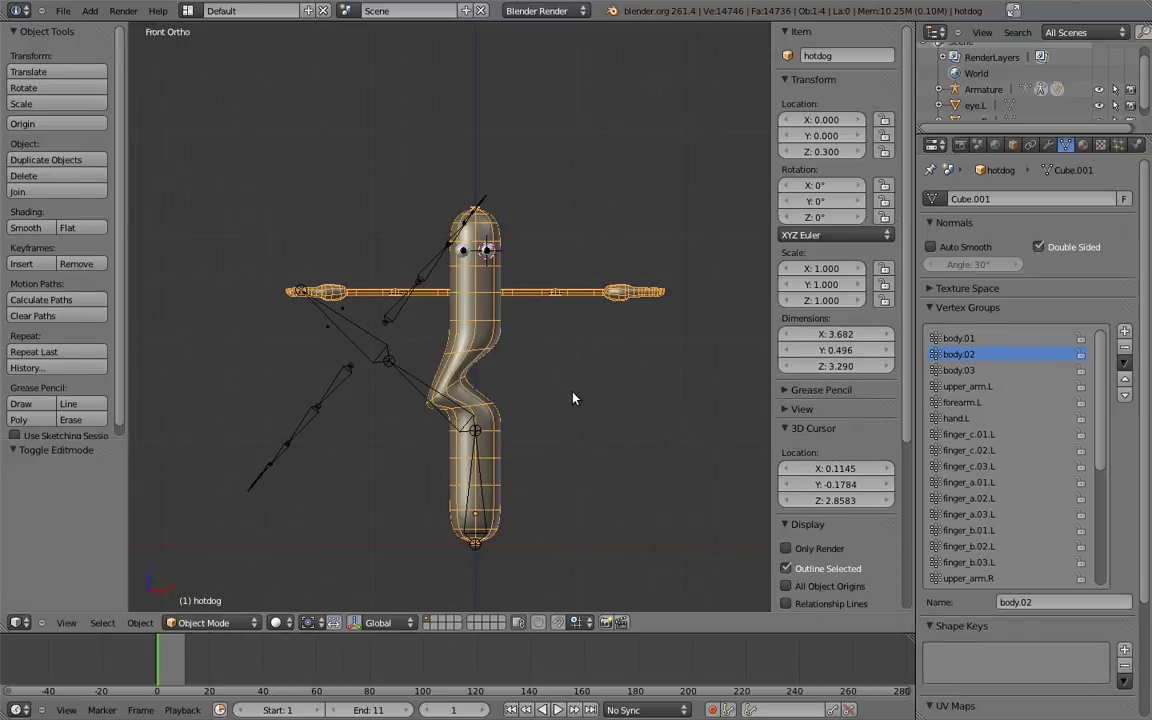
Step: Re-rotate the body.02 bone in Pose Mode, then return to editing the hotdog mesh
{"action": "right_click", "coordinate": [409, 372]}
{"action": "key", "text": "ctrl+Tab"}
{"action": "key", "text": "r"}
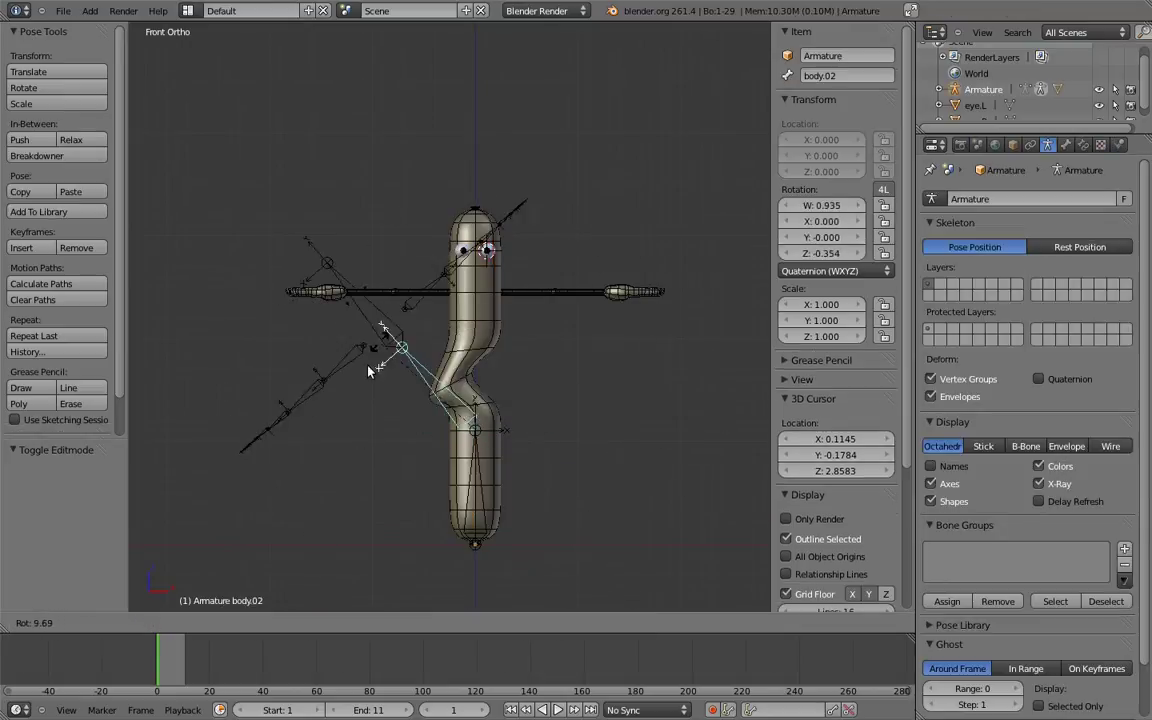
{"action": "left_click", "coordinate": [378, 403]}
{"action": "right_click", "coordinate": [440, 311]}
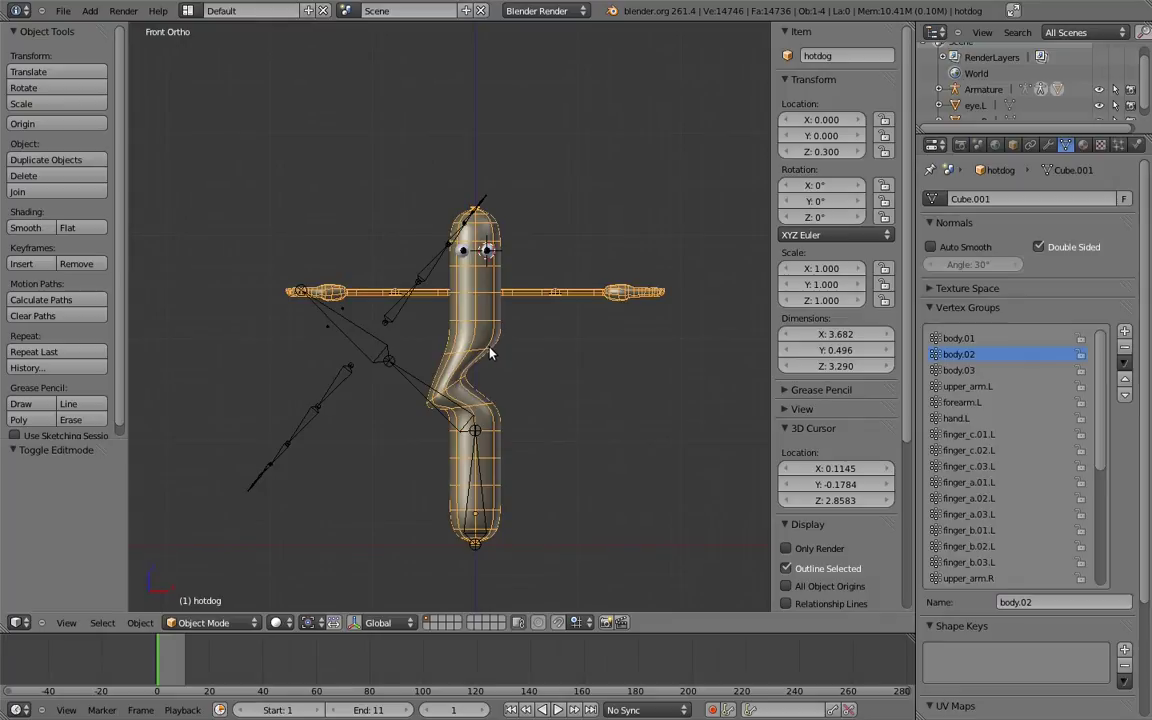
{"action": "key", "text": "Tab"}
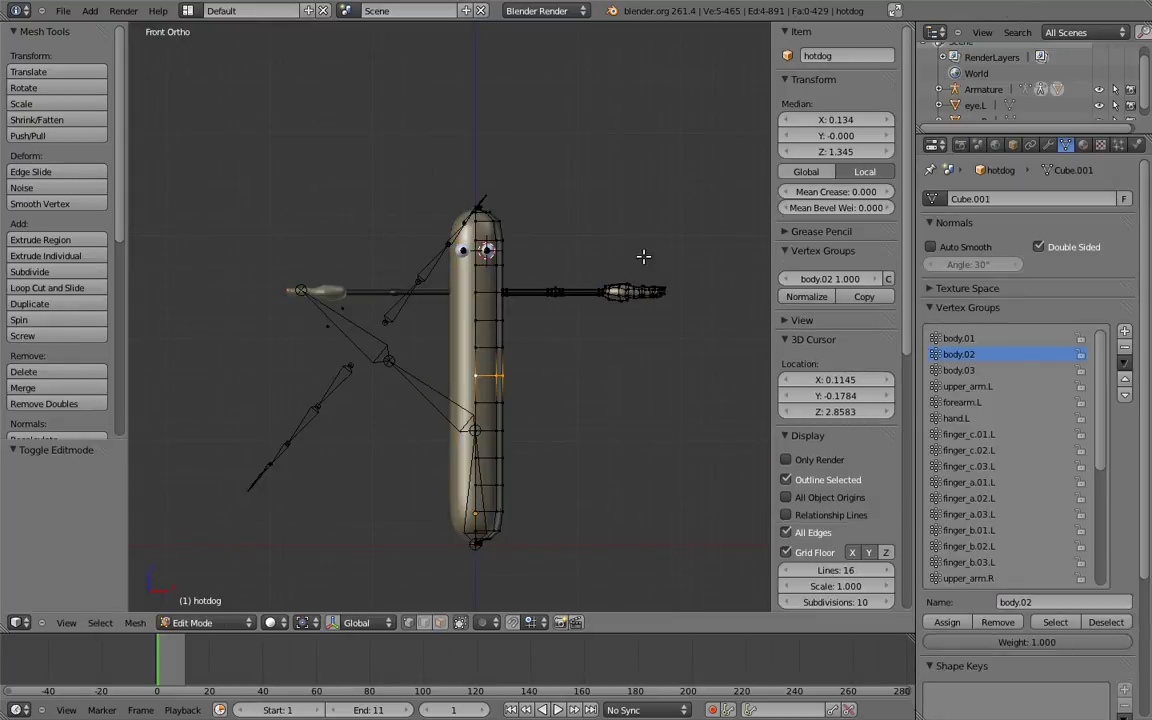
Step: Turn on the Armature modifier's edit-mode and on-cage display, then assign the loop to body.03
{"action": "left_click", "coordinate": [1048, 145]}
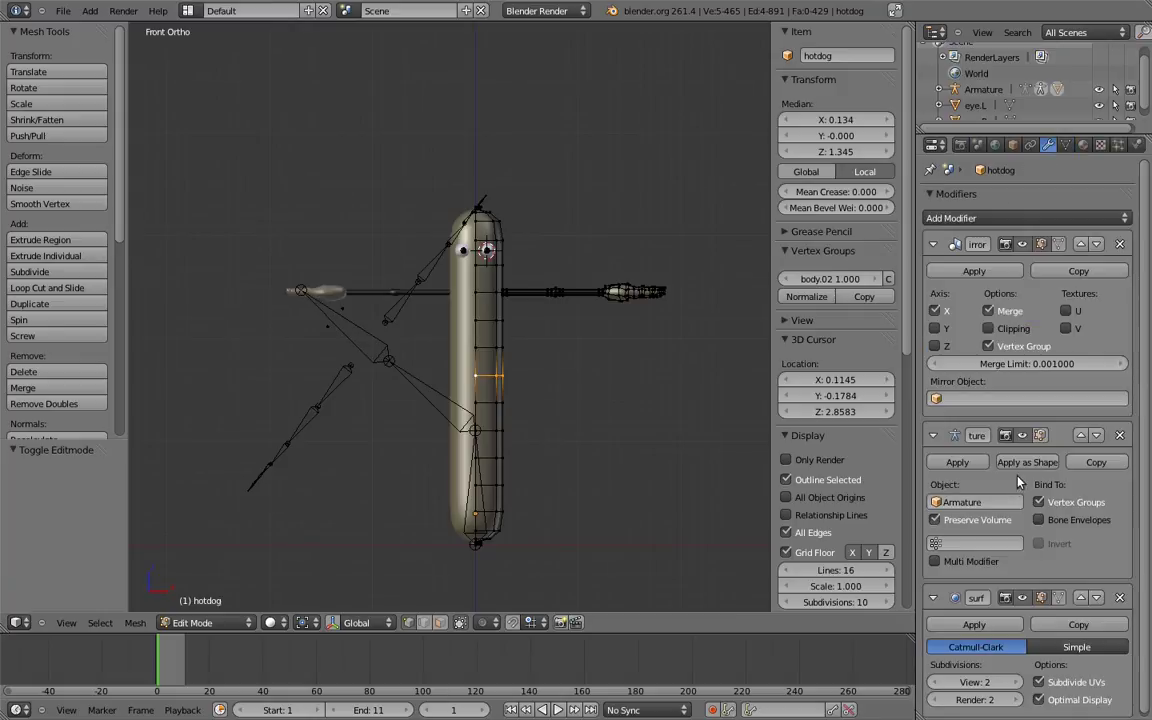
{"action": "left_click", "coordinate": [1040, 437]}
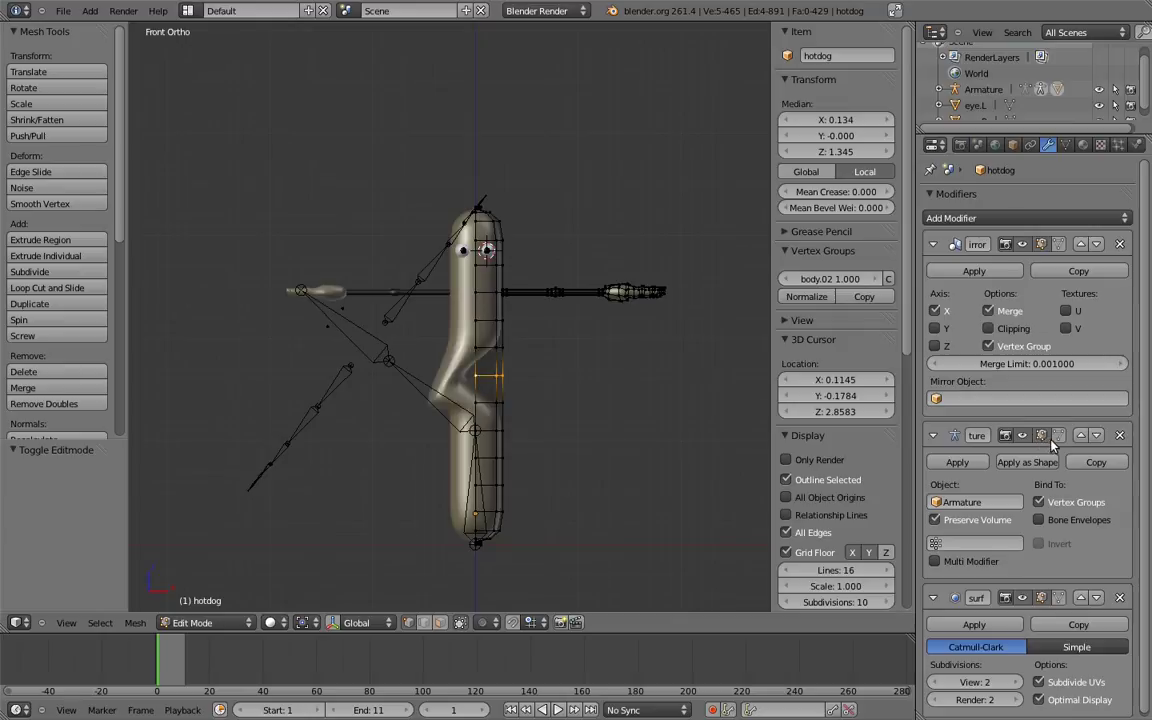
{"action": "left_click", "coordinate": [1060, 437]}
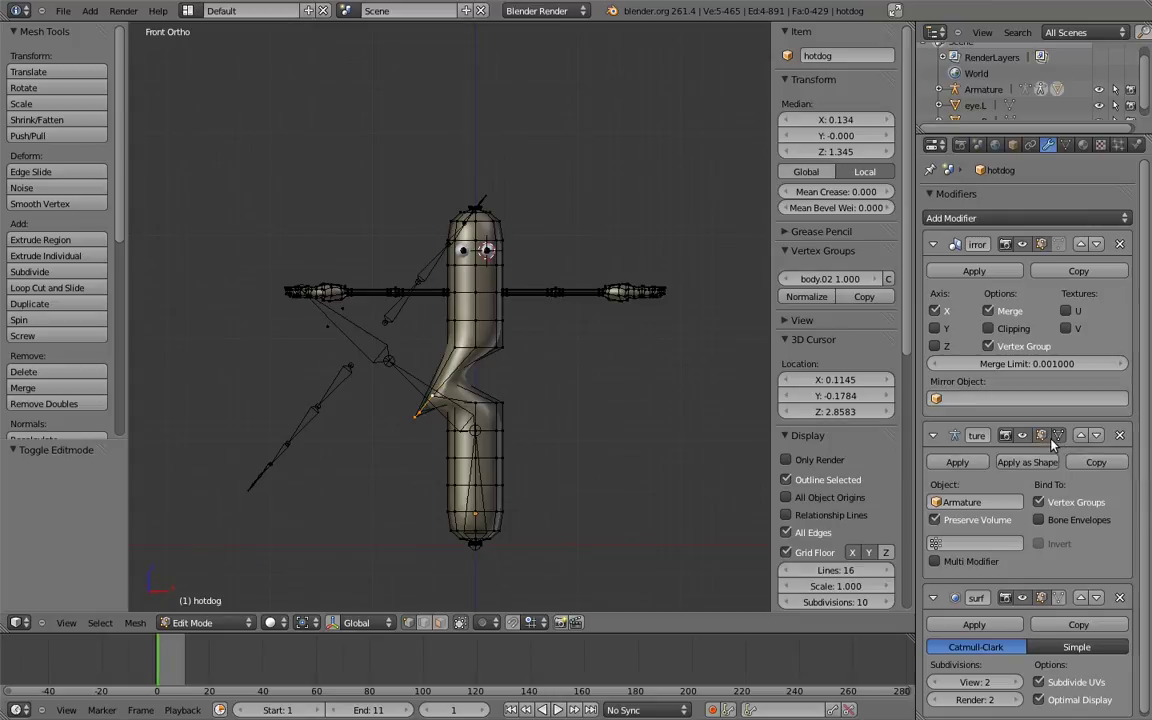
{"action": "left_click", "coordinate": [1065, 145]}
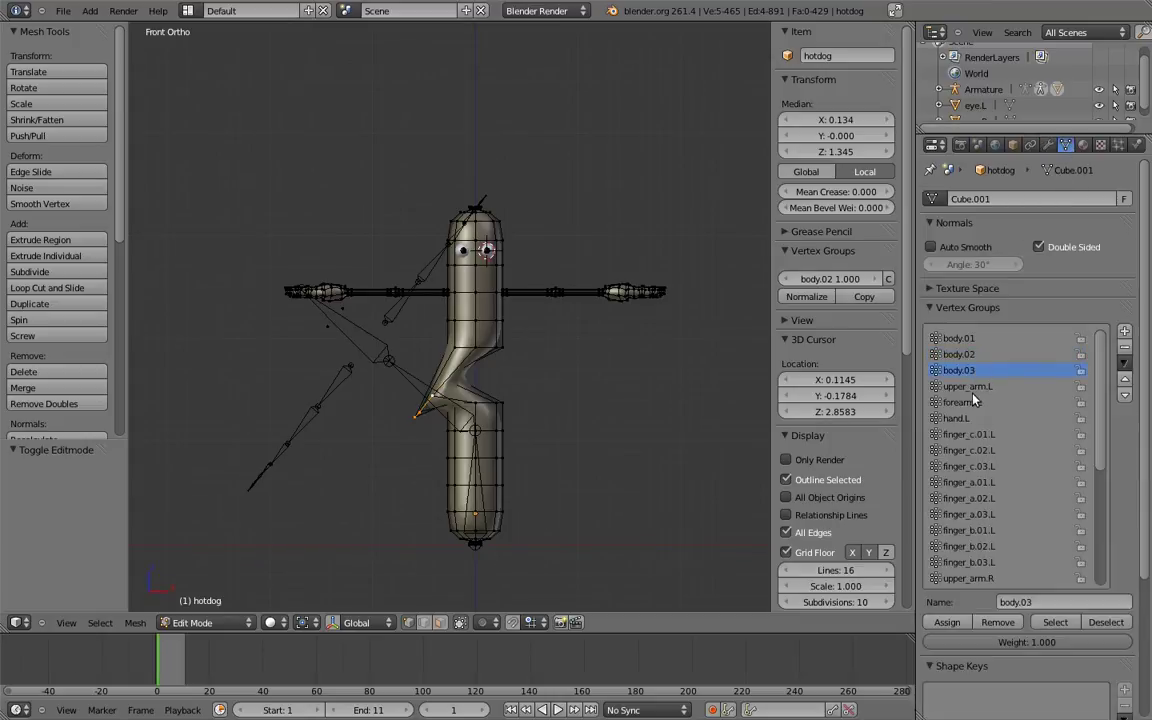
{"action": "left_click", "coordinate": [948, 625]}
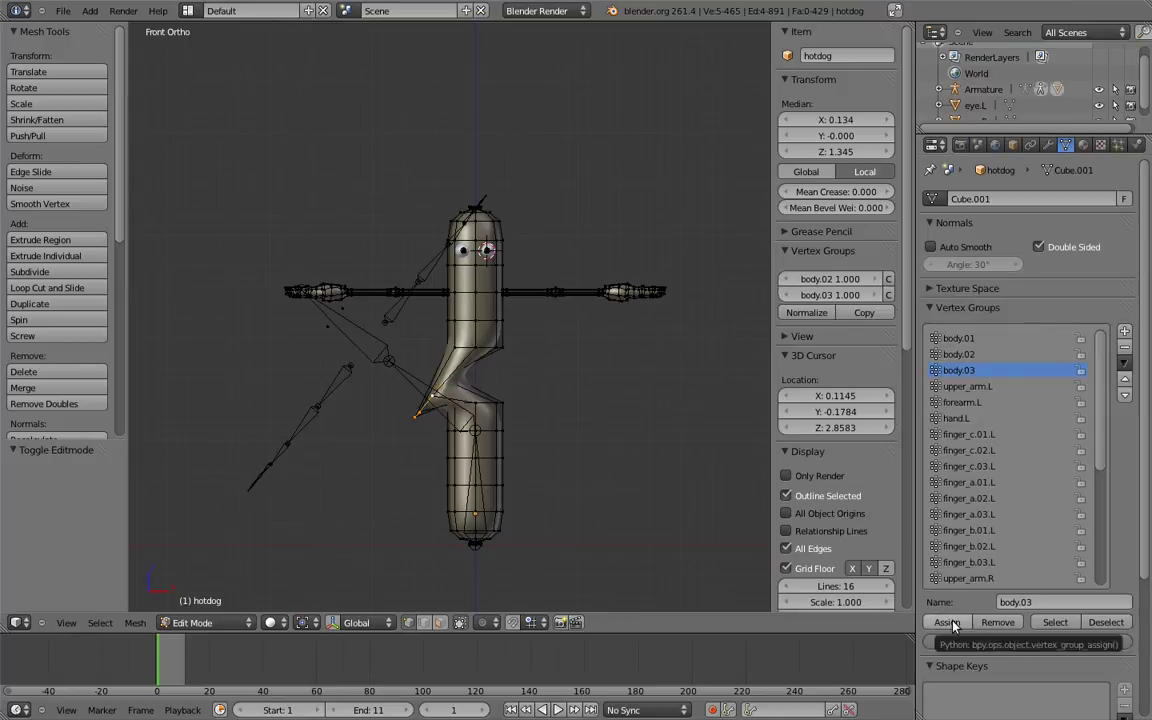
Step: Rotate body.03 about -78° and body.02 about 78° into a zigzag, then re-edit the hotdog
{"action": "key", "text": "Tab"}
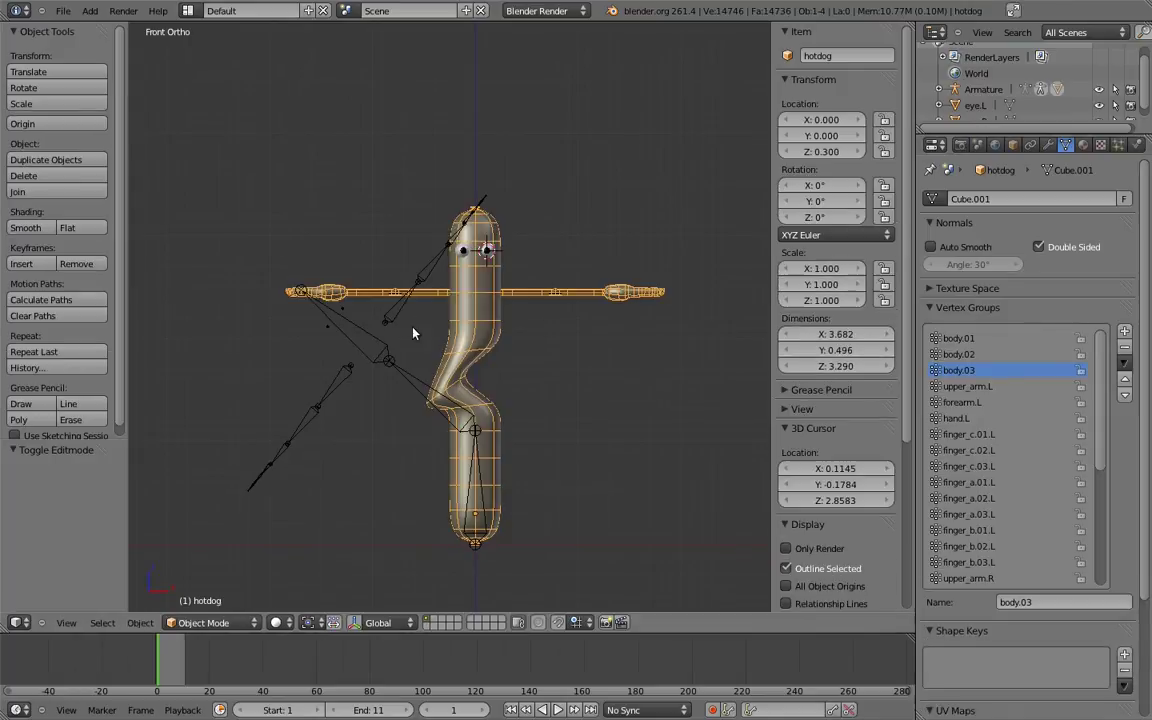
{"action": "right_click", "coordinate": [334, 302]}
{"action": "key", "text": "r"}
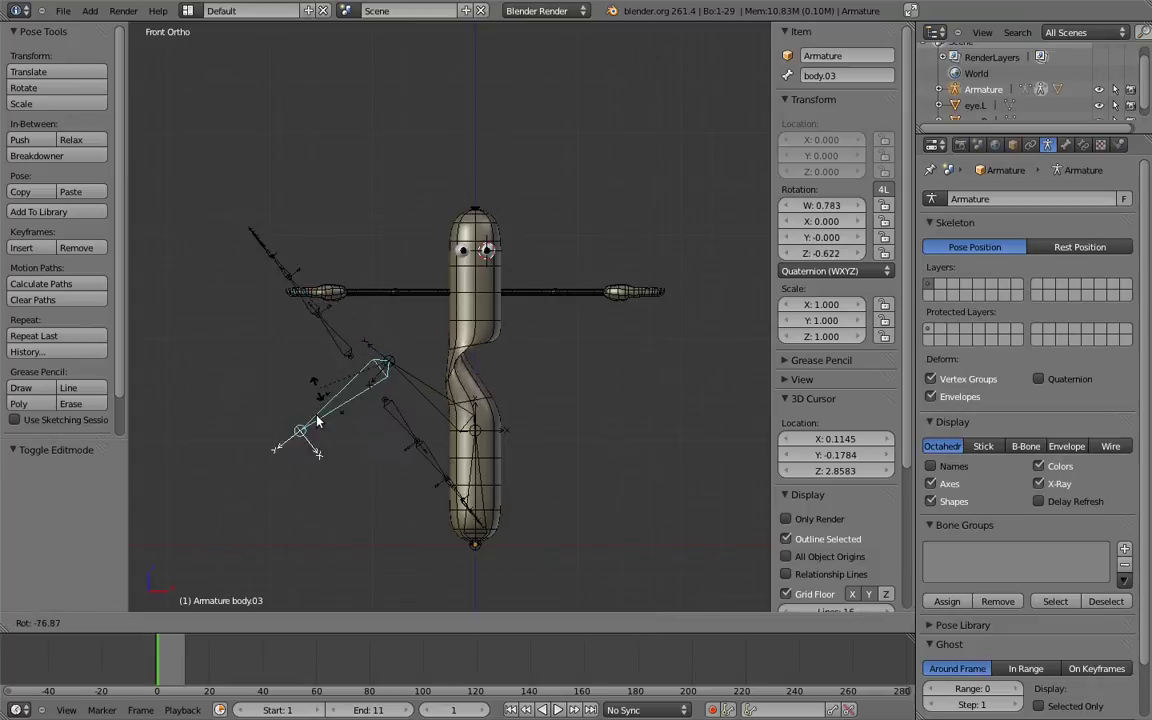
{"action": "left_click", "coordinate": [320, 400]}
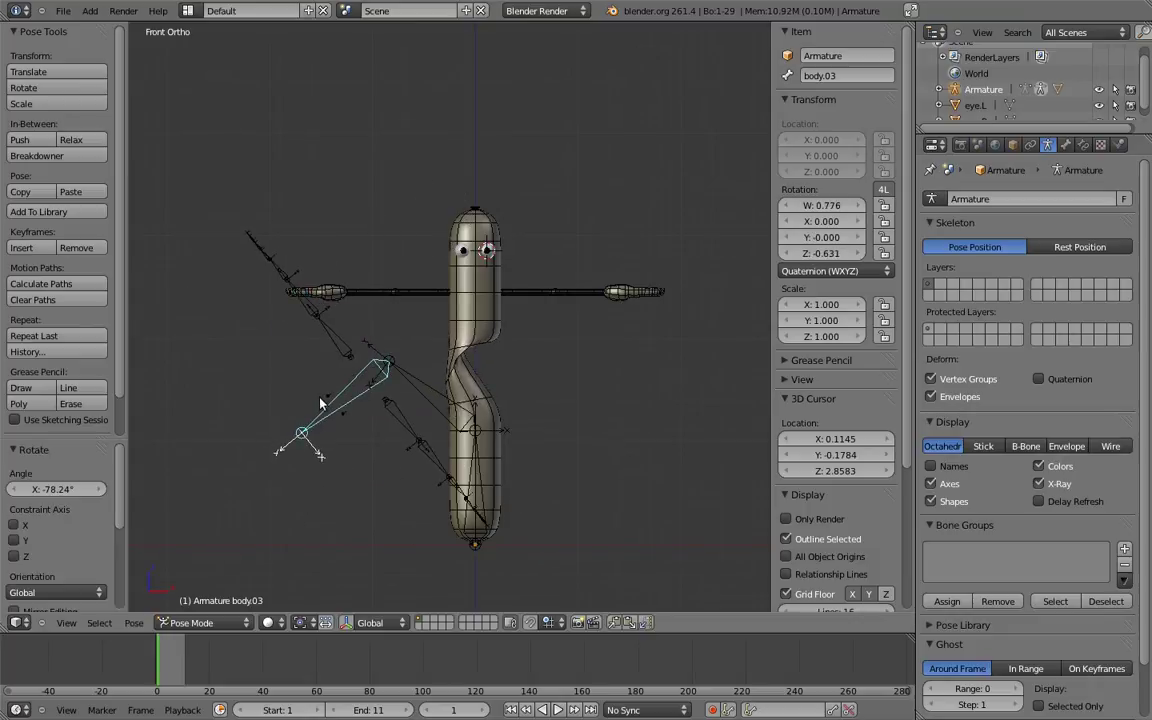
{"action": "right_click", "coordinate": [418, 386]}
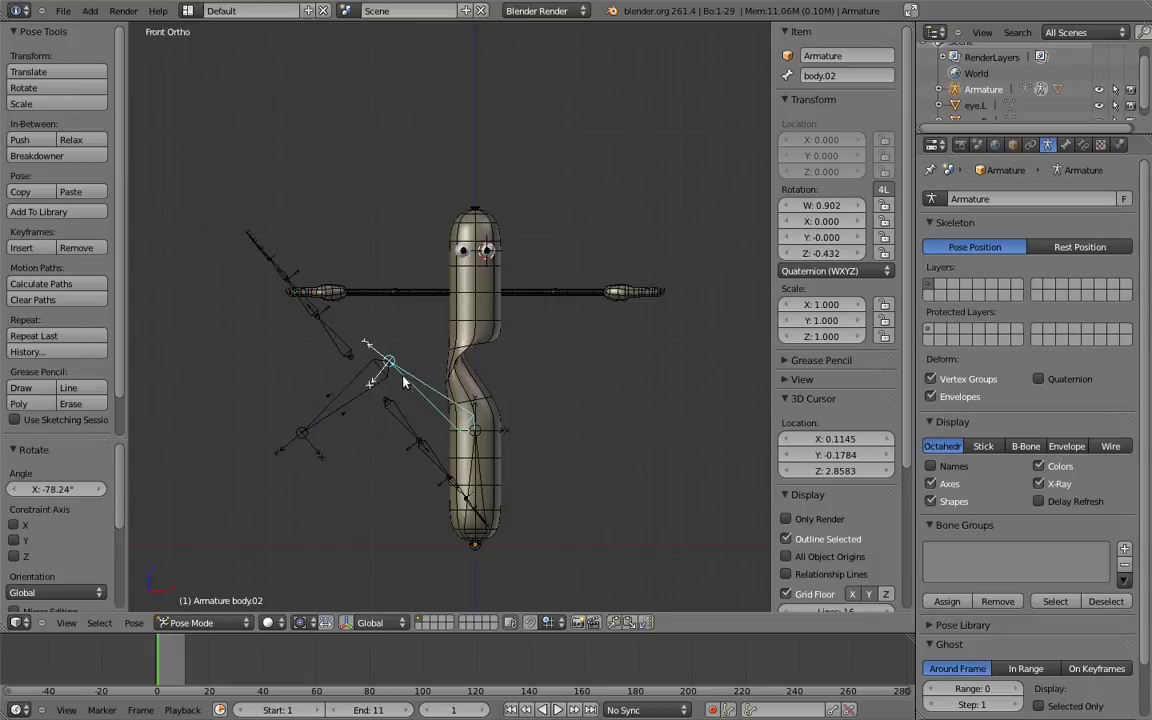
{"action": "key", "text": "r"}
{"action": "left_click", "coordinate": [522, 333]}
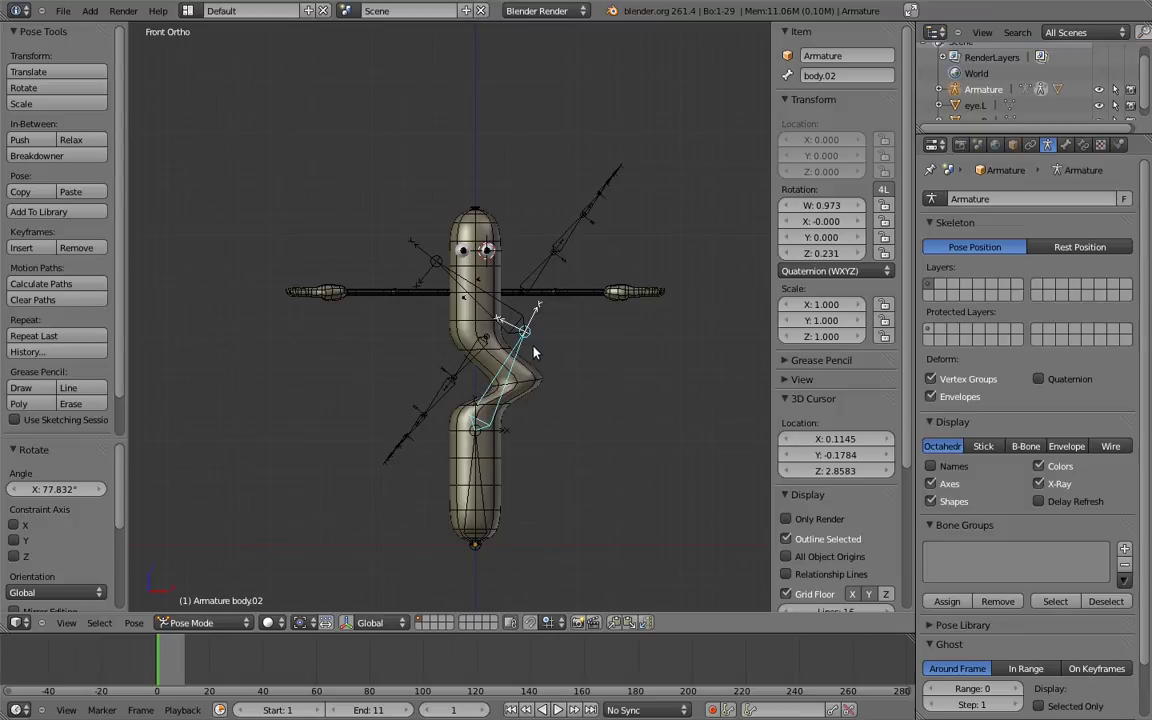
{"action": "right_click", "coordinate": [410, 292]}
{"action": "key", "text": "Tab"}
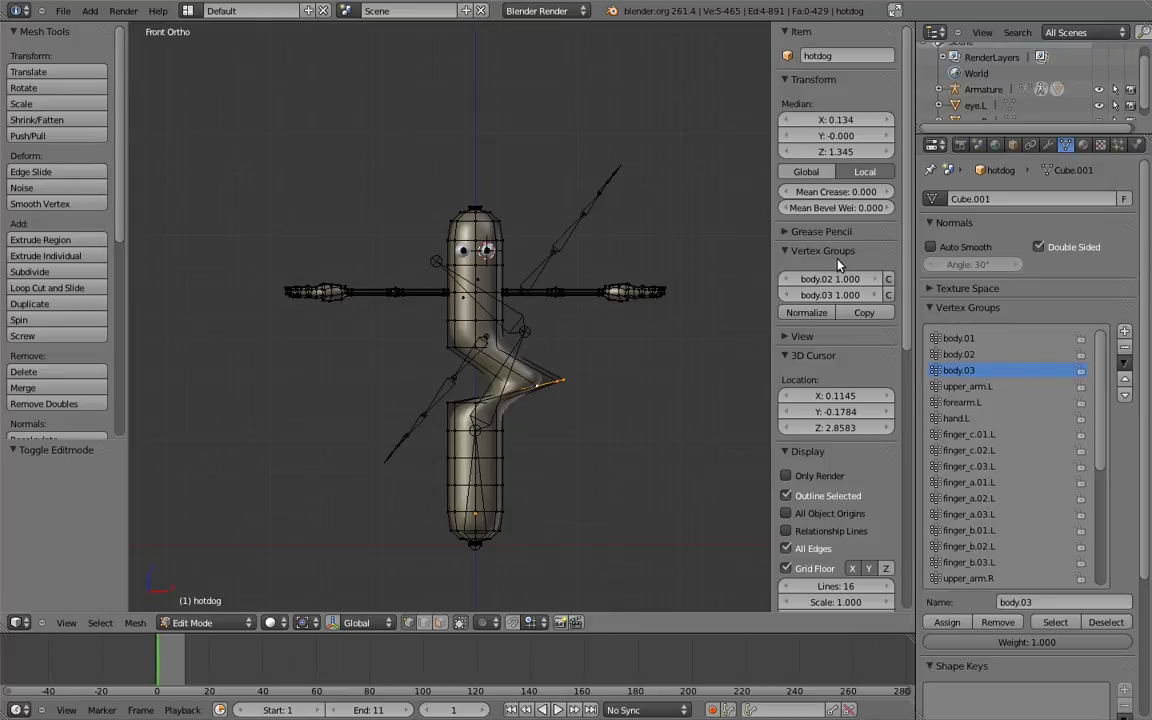
Step: Try different body.02 and body.03 weights on the middle loop, restoring body.02 to 1.000
{"action": "left_click_drag", "start_coordinate": [838, 279], "coordinate": [535, 282]}
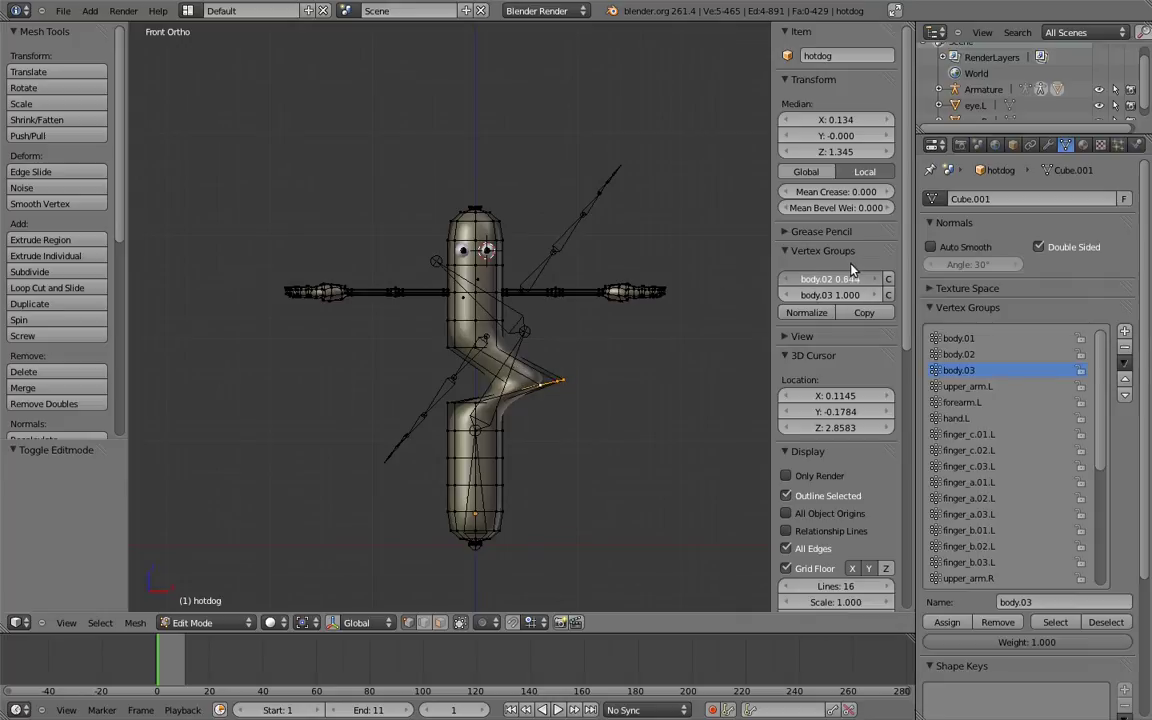
{"action": "left_click_drag", "start_coordinate": [535, 282], "coordinate": [927, 309]}
{"action": "mouse_move", "coordinate": [838, 295]}
{"action": "left_mouse_down"}
{"action": "mouse_move", "coordinate": [967, 294]}
{"action": "mouse_move", "coordinate": [594, 304]}
{"action": "left_mouse_up"}
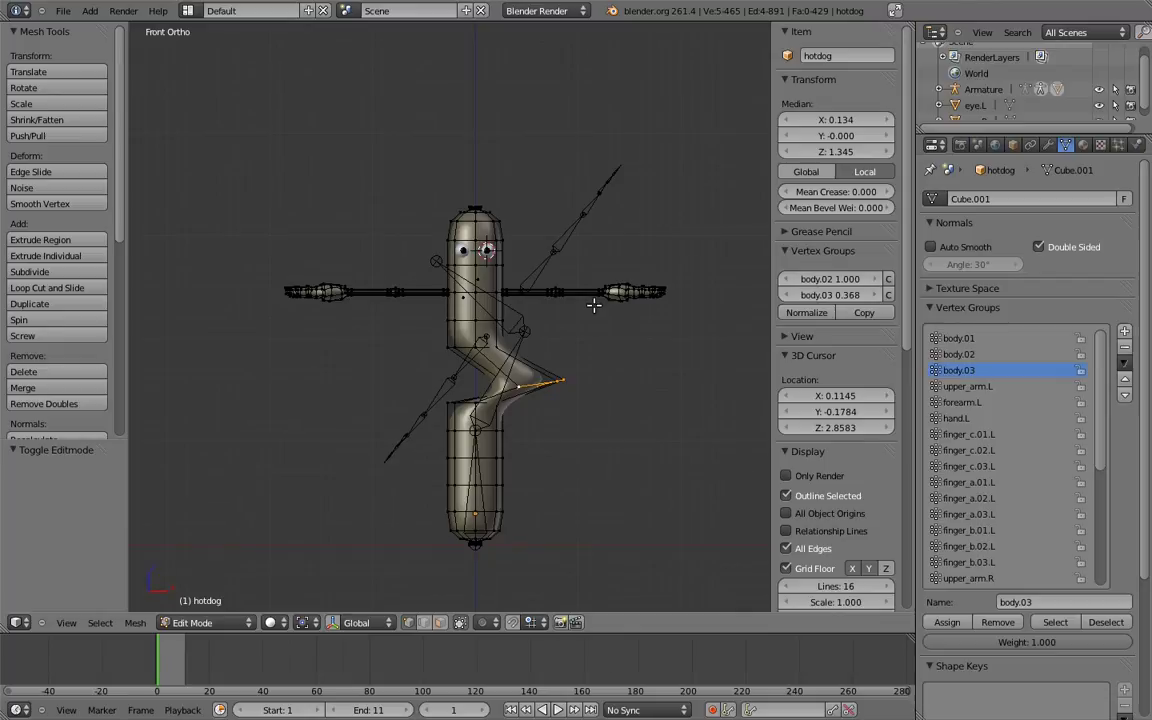
{"action": "left_click", "coordinate": [864, 314]}
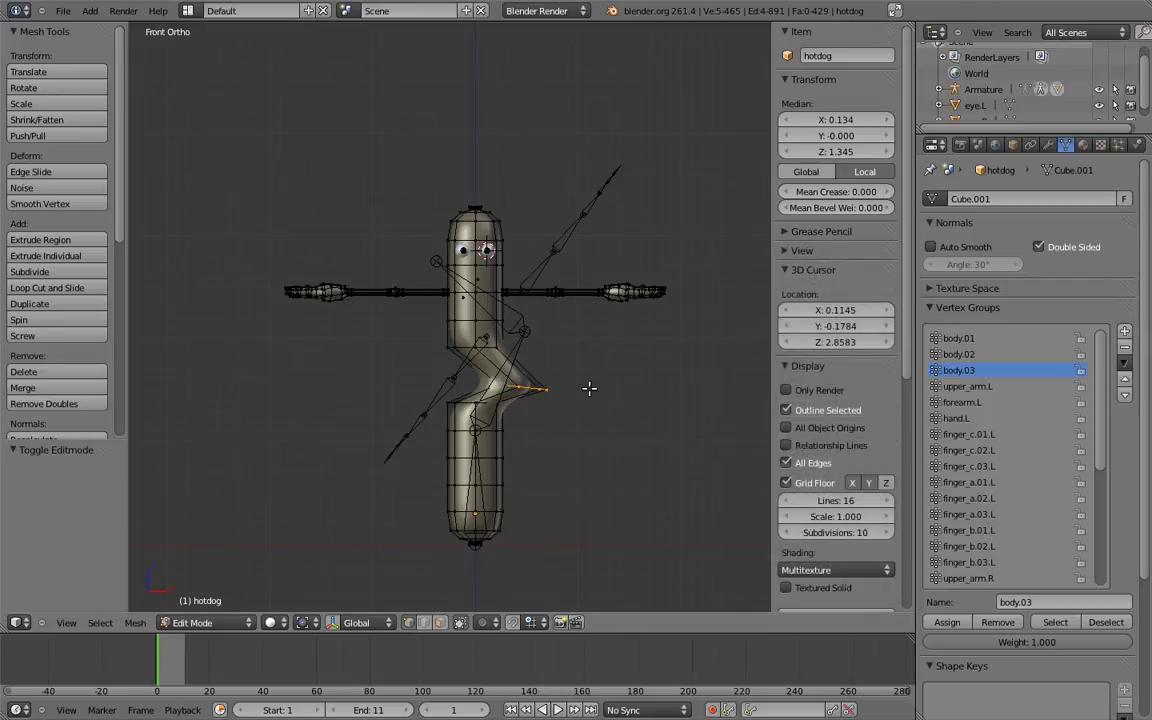
Step: Remove the middle loop from the body.03 and body.02 vertex groups
{"action": "left_click", "coordinate": [1010, 623]}
{"action": "left_click", "coordinate": [960, 355]}
{"action": "left_click", "coordinate": [998, 624]}
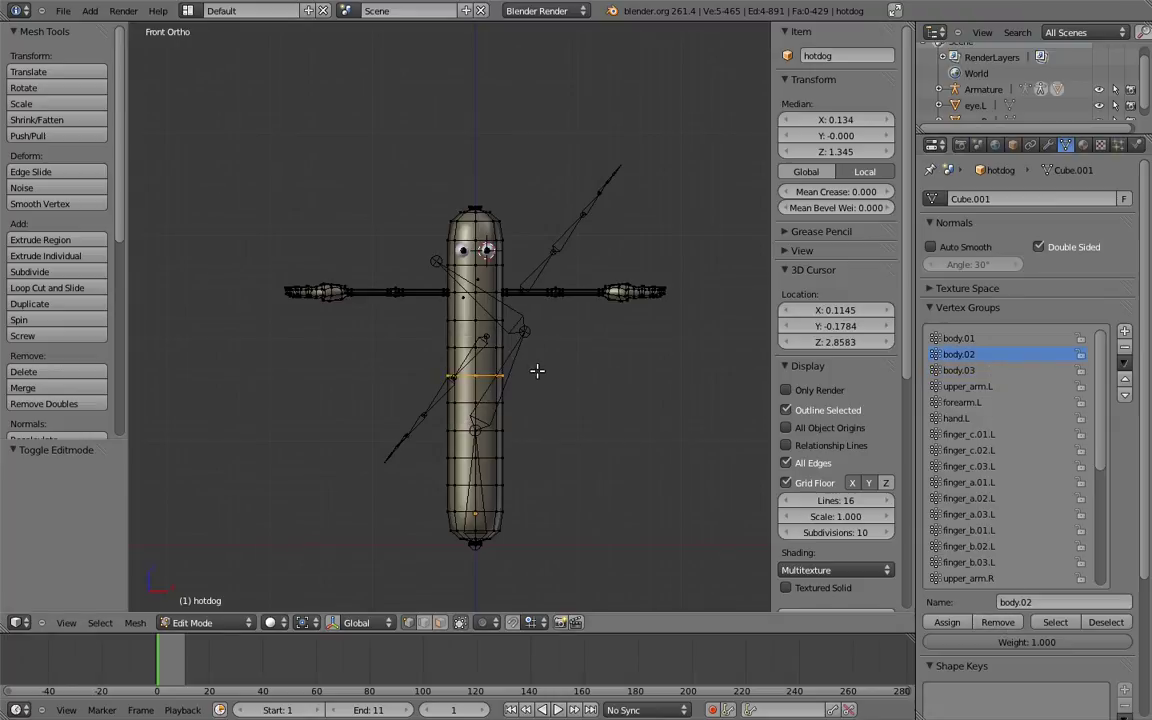
Step: Hide the arm mesh to isolate the body and switch to wireframe view
{"action": "key", "text": "a"}
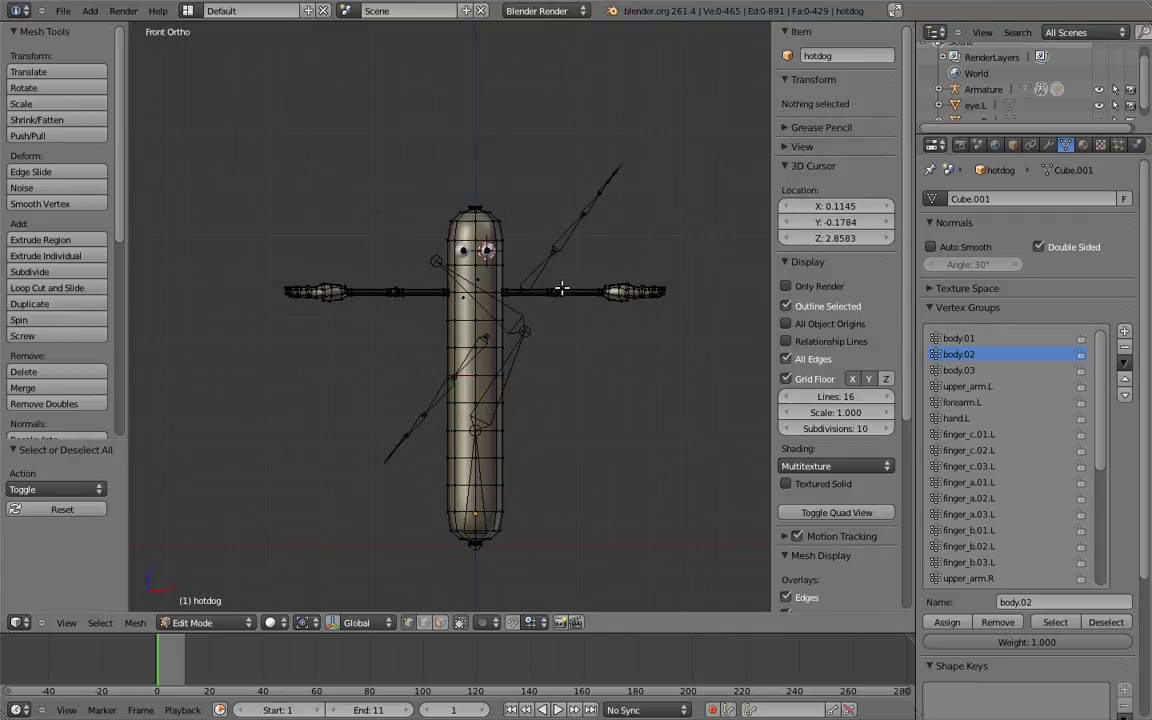
{"action": "key", "text": "l"}
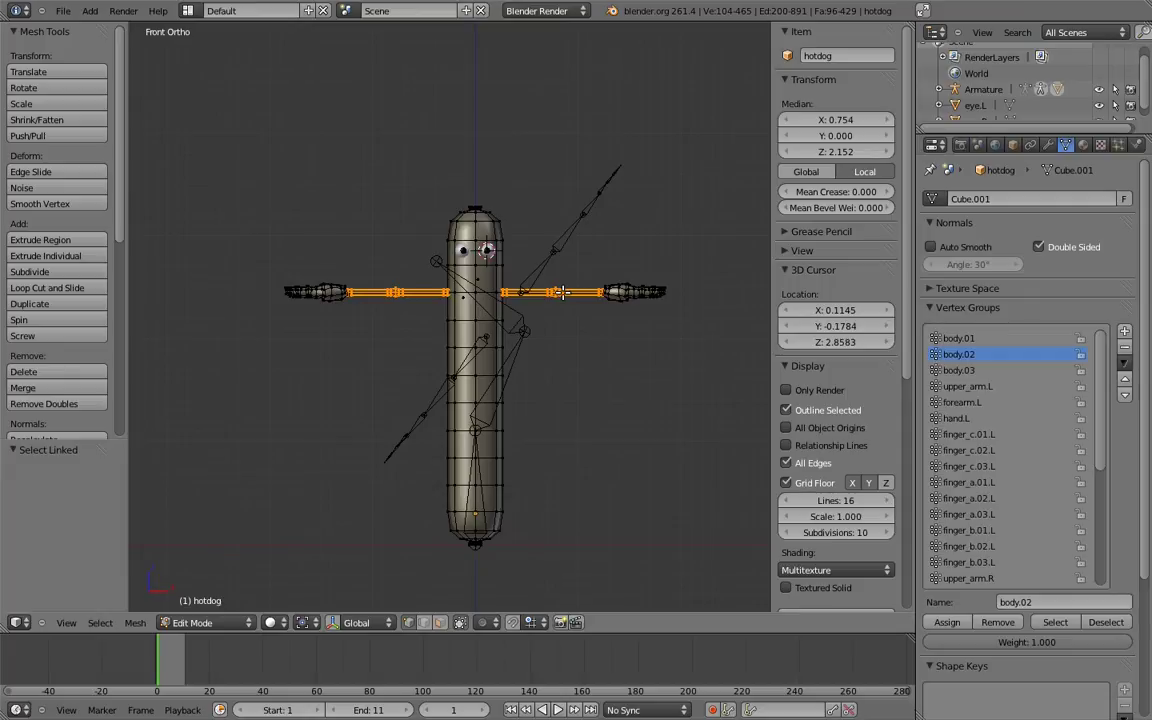
{"action": "key", "text": "h"}
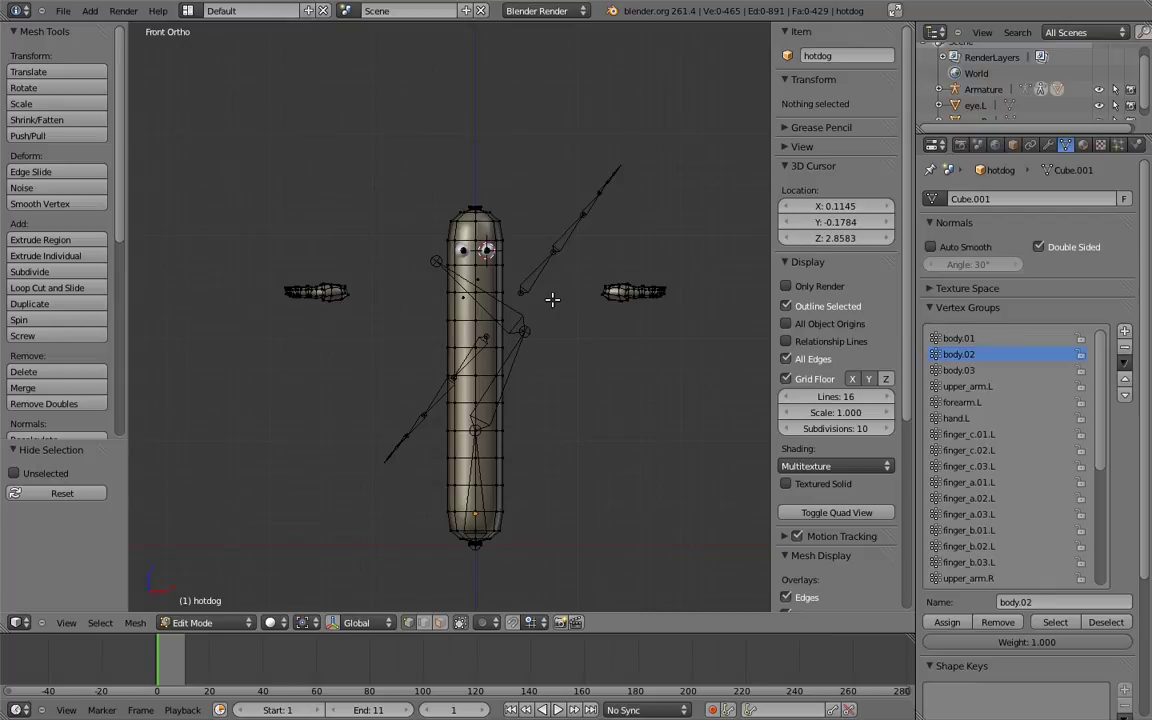
{"action": "key", "text": "z"}
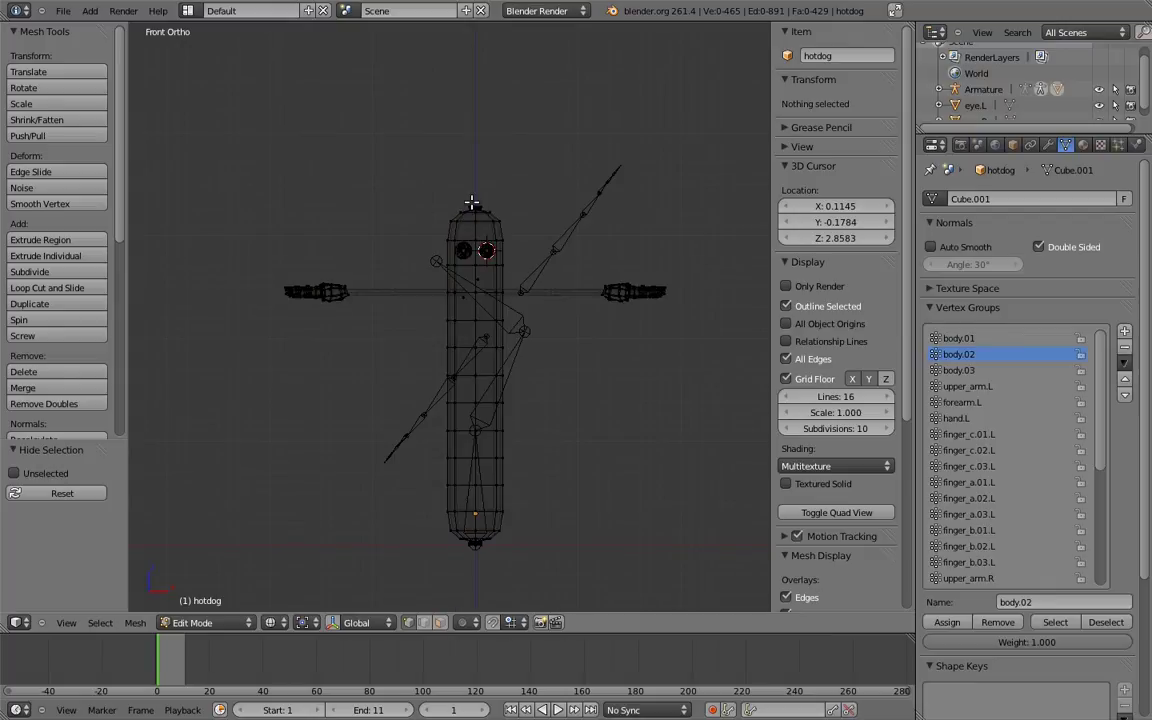
Step: Box-select the top vertices of the hotdog's head and add them to body.03
{"action": "key", "text": "b"}
{"action": "left_click_drag", "start_coordinate": [399, 160], "coordinate": [551, 306]}
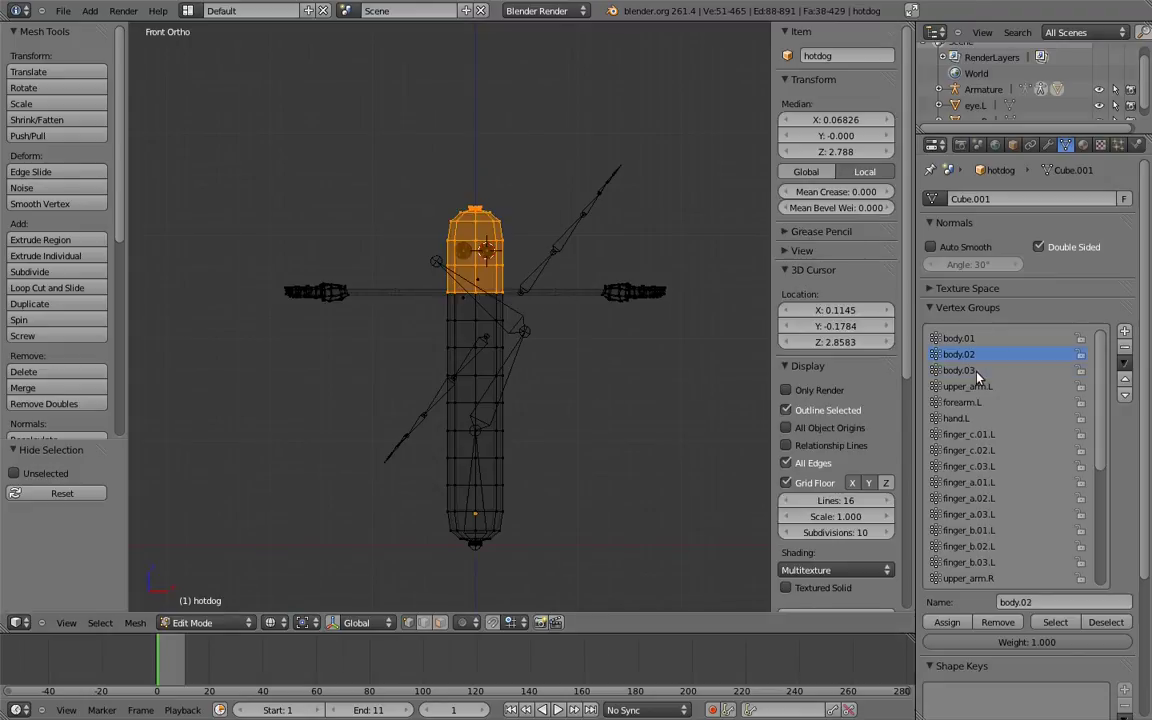
{"action": "left_click", "coordinate": [948, 623]}
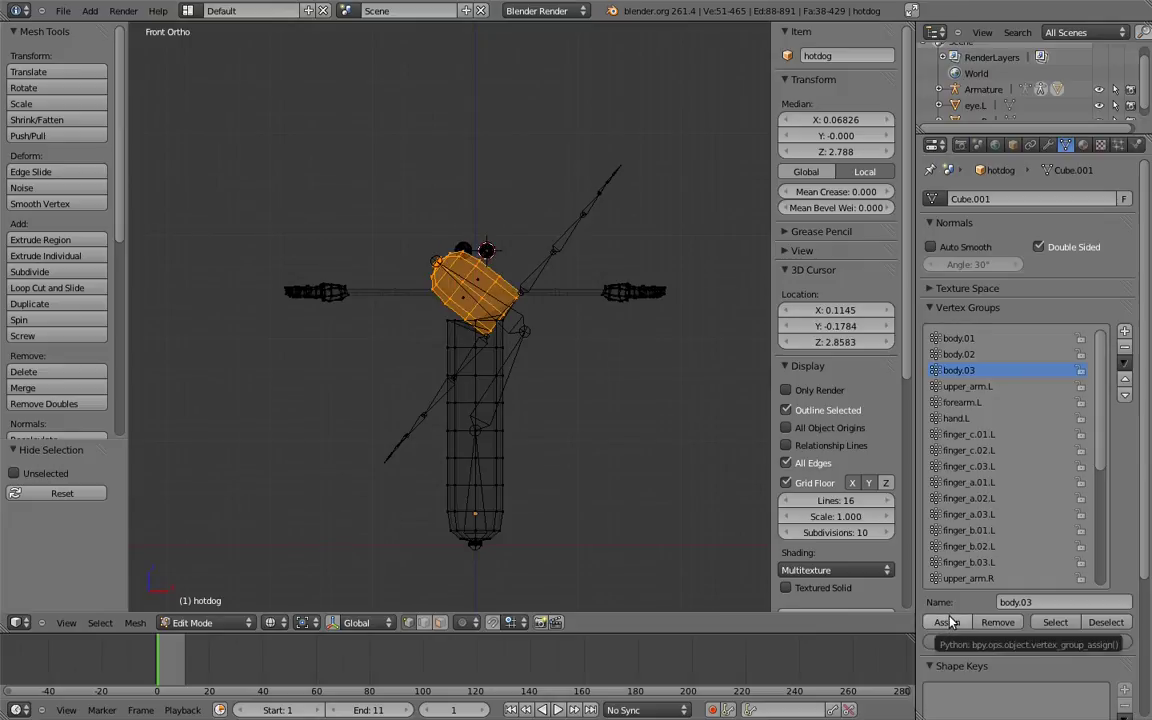
Step: Box-select the bottom section of the hotdog's body
{"action": "right_click", "coordinate": [479, 541]}
{"action": "key", "text": "b"}
{"action": "mouse_move", "coordinate": [436, 564]}
{"action": "left_mouse_down"}
{"action": "mouse_move", "coordinate": [537, 484]}
{"action": "mouse_move", "coordinate": [530, 457]}
{"action": "left_mouse_up"}
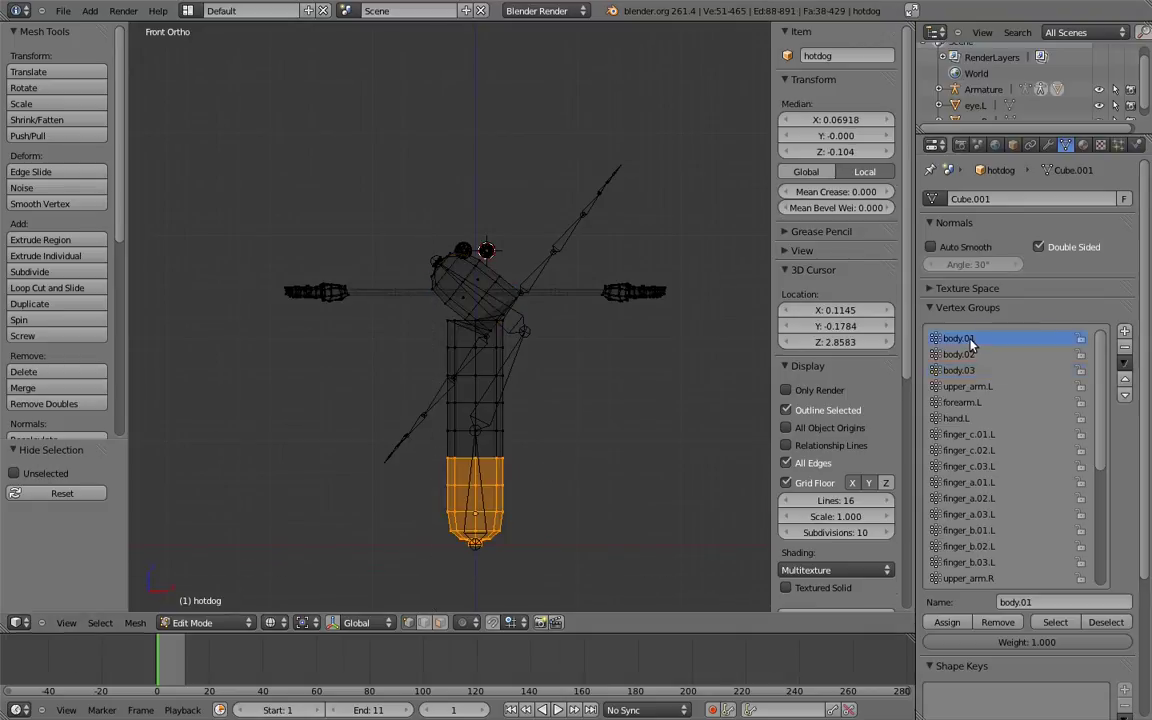
Step: Assign the bottom section to body.01 and select a five-loop band above it
{"action": "left_click", "coordinate": [950, 622]}
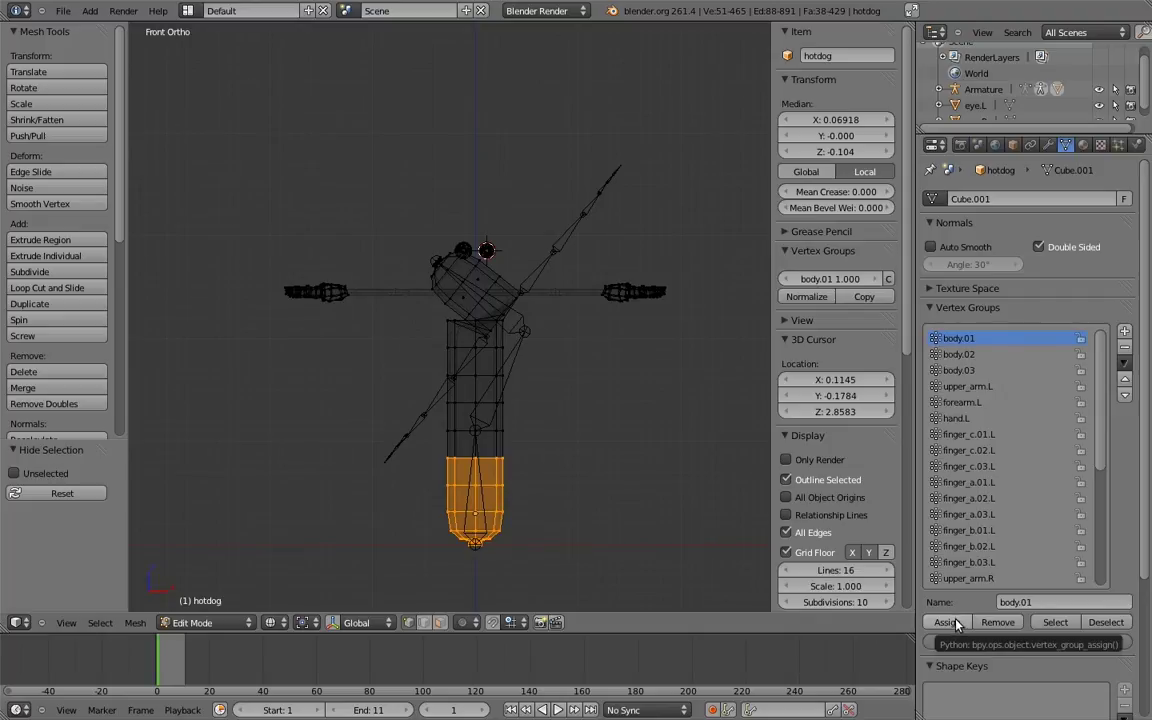
{"action": "left_click", "coordinate": [952, 622]}
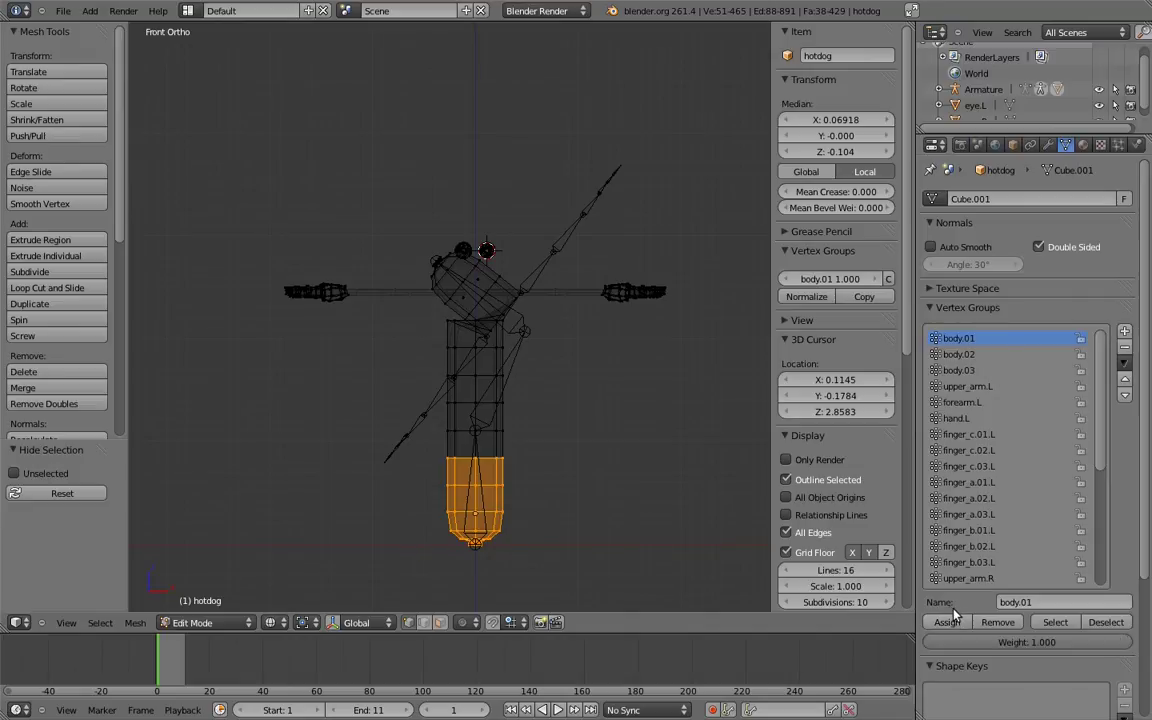
{"action": "right_click", "coordinate": [465, 321], "text": "alt"}
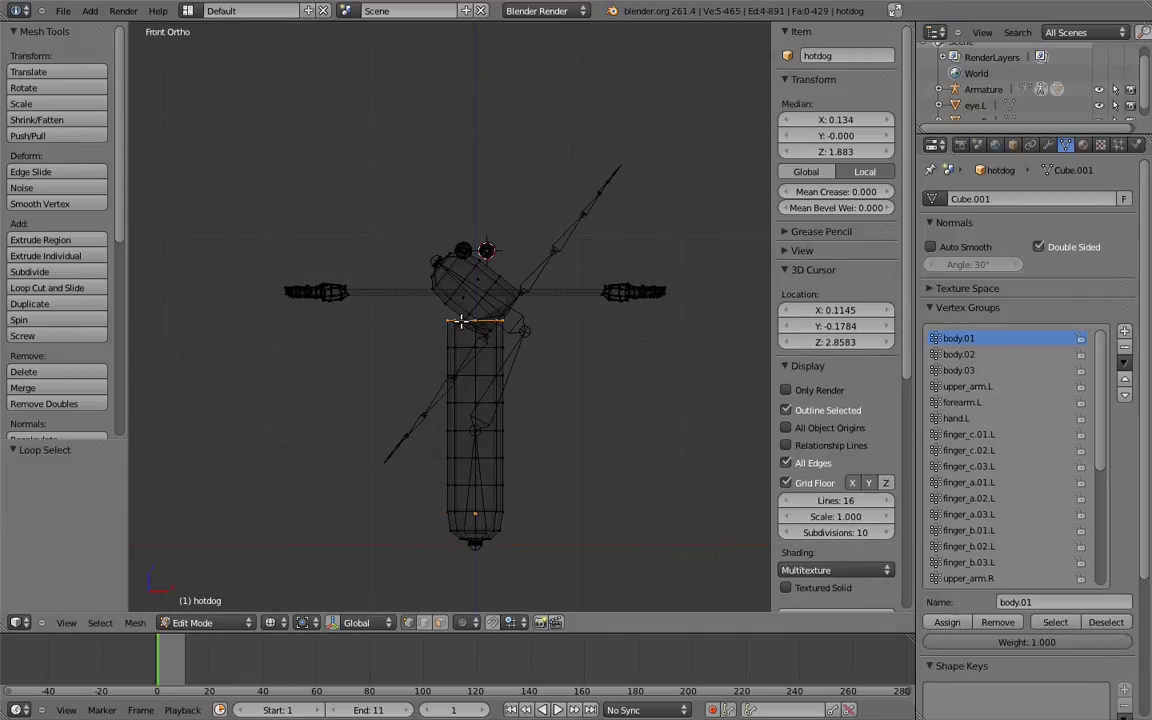
{"action": "right_click", "coordinate": [465, 345], "text": "alt+shift"}
{"action": "right_click", "coordinate": [465, 375], "text": "alt+shift"}
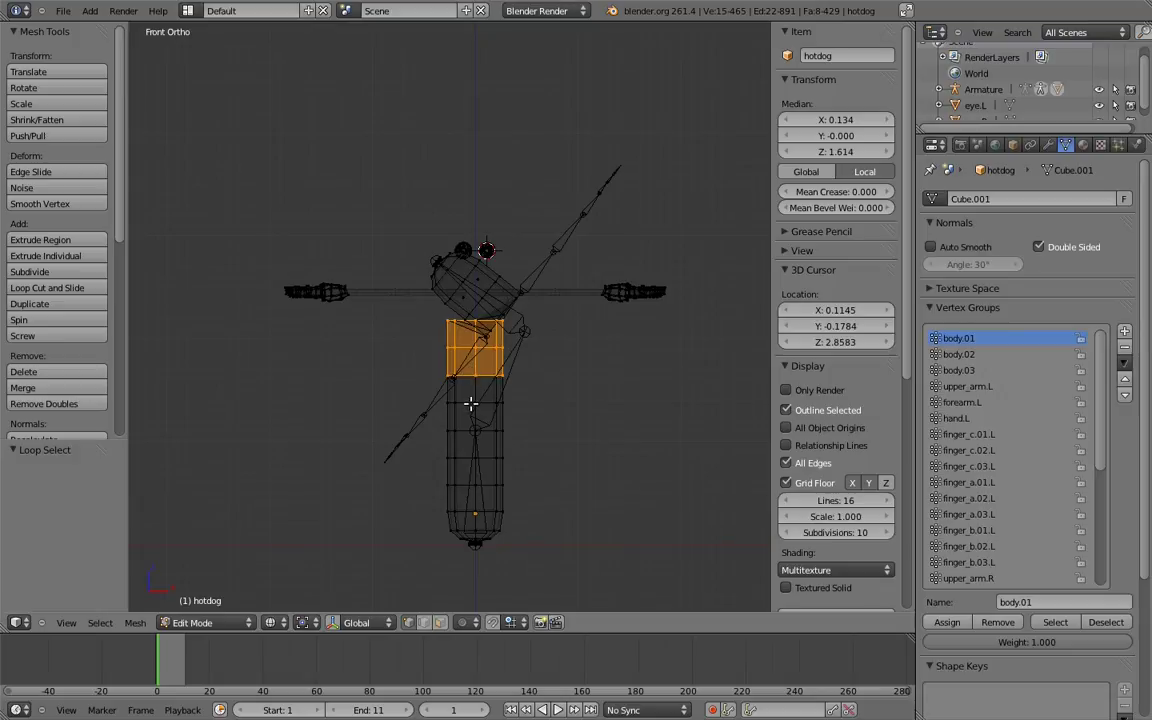
{"action": "right_click", "coordinate": [465, 404], "text": "alt+shift"}
{"action": "right_click", "coordinate": [465, 430], "text": "alt+shift"}
Step: Assign the five-loop band to body.03, body.02 and body.01
{"action": "left_click", "coordinate": [958, 370]}
{"action": "left_click", "coordinate": [946, 622]}
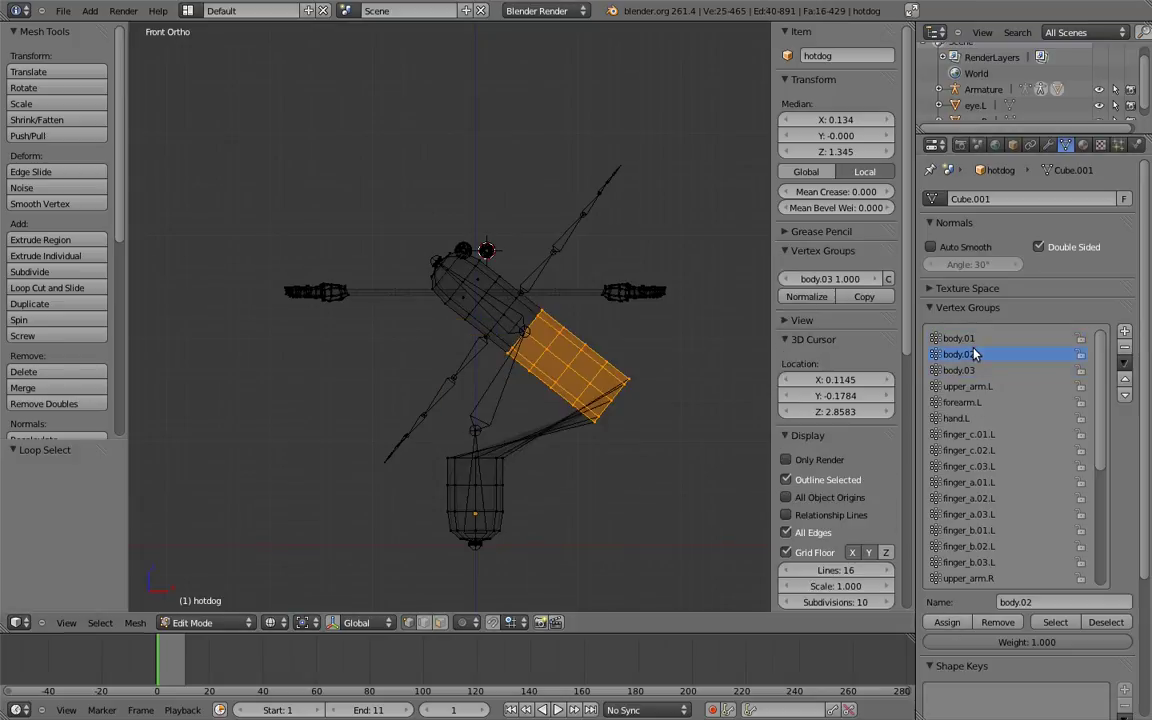
{"action": "left_click", "coordinate": [947, 622]}
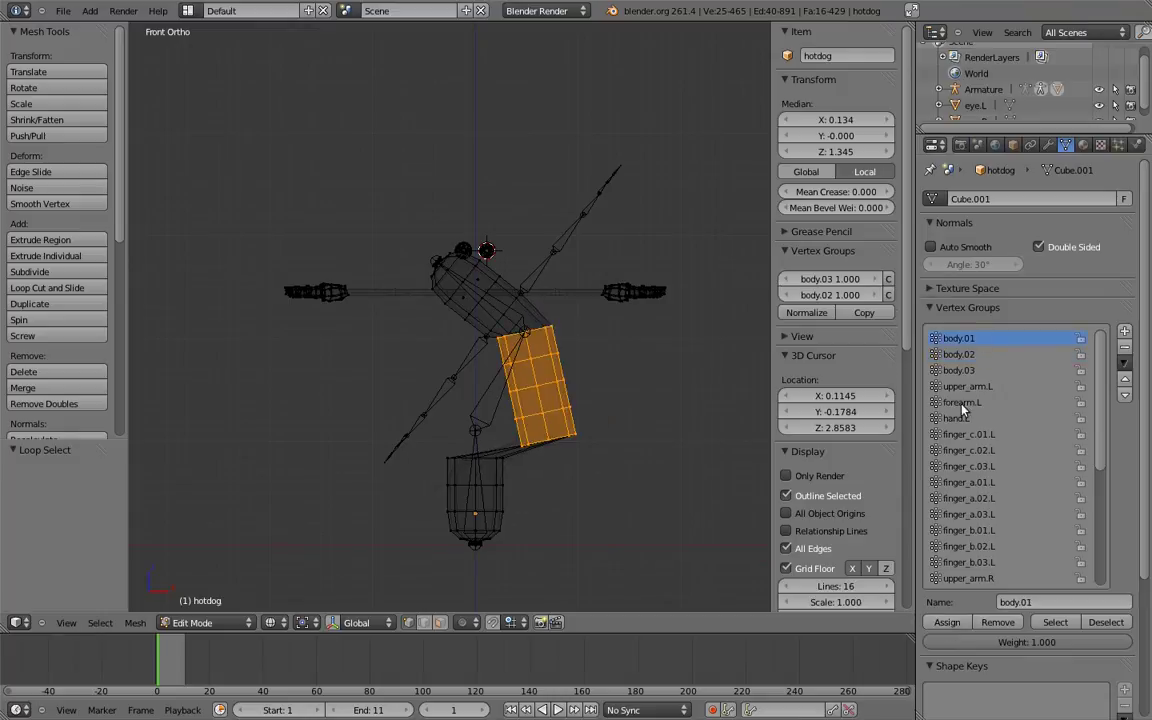
{"action": "left_click", "coordinate": [946, 622]}
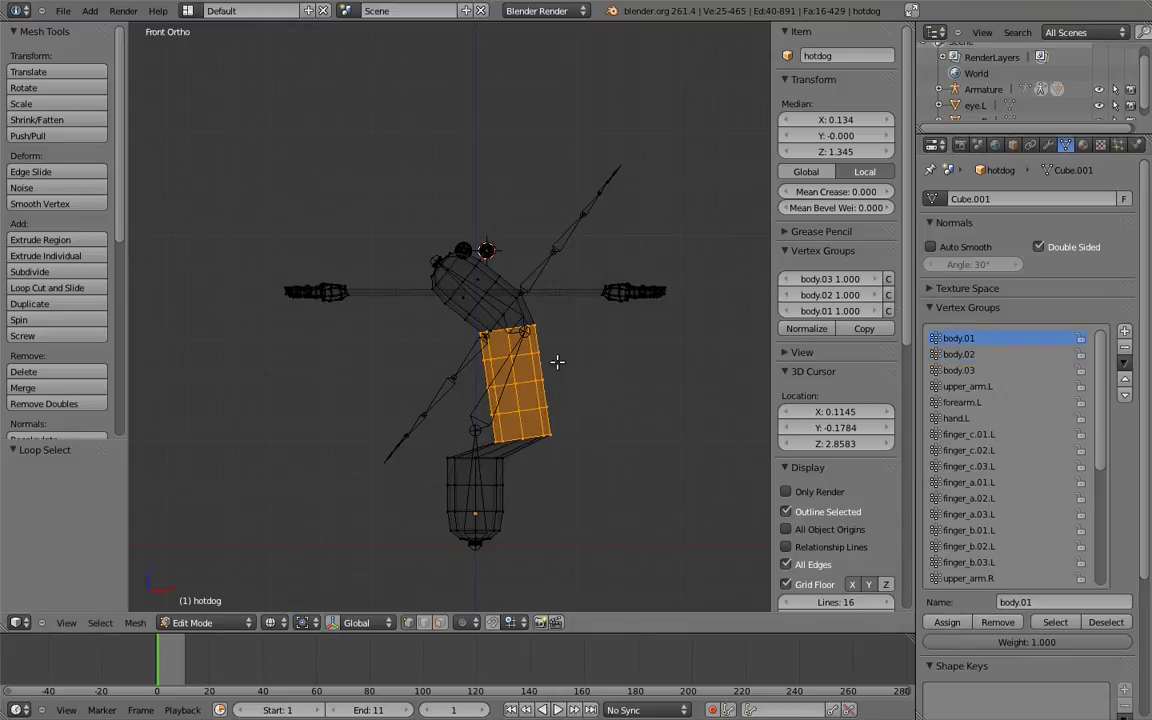
Step: Clear the pose, bend the body.03 bone 45°, and return to editing the hotdog mesh
{"action": "key", "text": "Tab"}
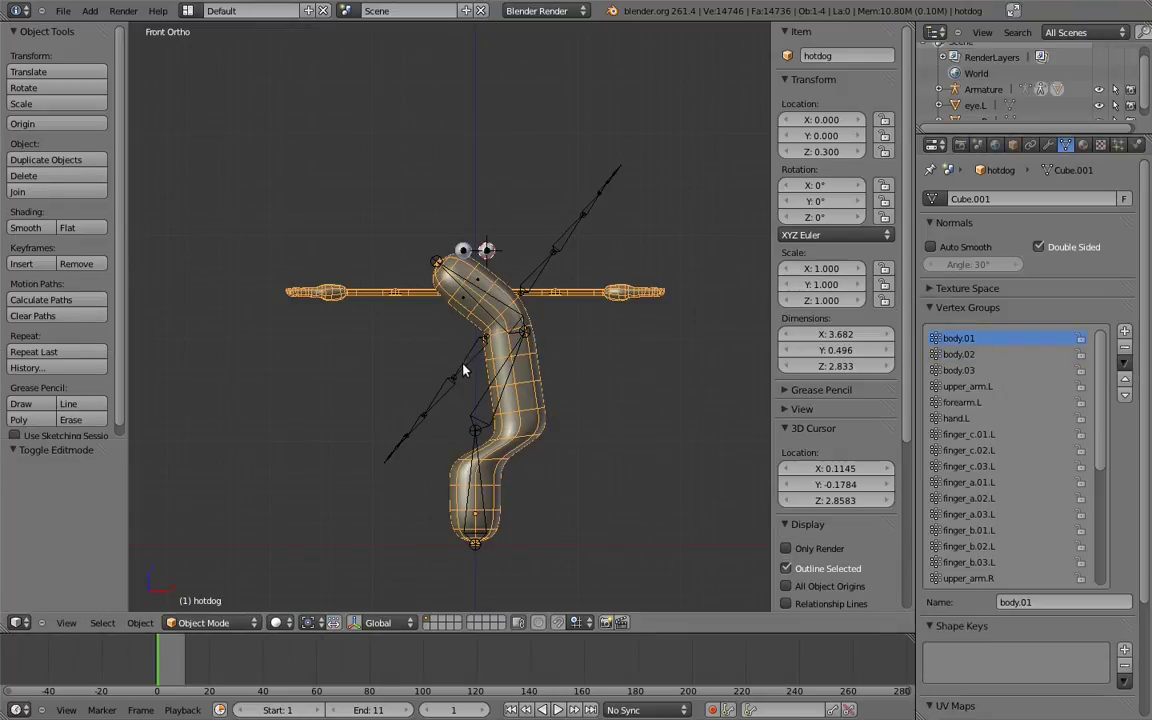
{"action": "right_click", "coordinate": [463, 370]}
{"action": "key", "text": "ctrl+Tab"}
{"action": "key", "text": "a"}
{"action": "key", "text": "alt+r"}
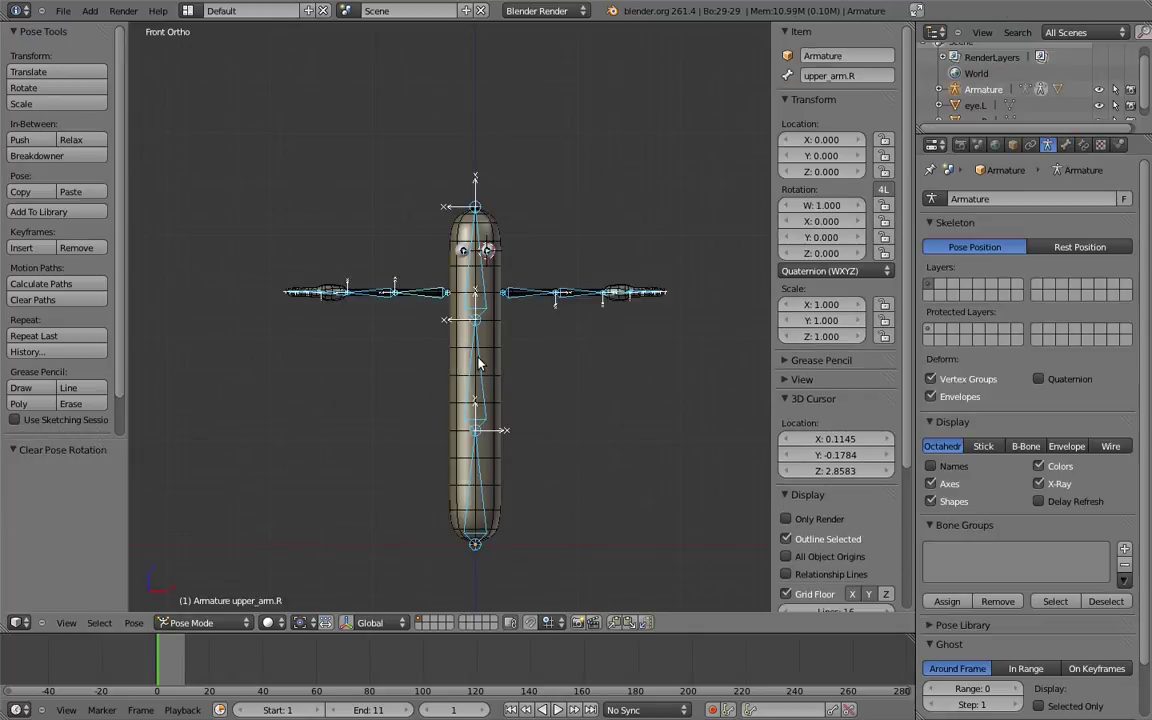
{"action": "right_click", "coordinate": [478, 190]}
{"action": "key", "text": "r"}
{"action": "left_click", "coordinate": [340, 320]}
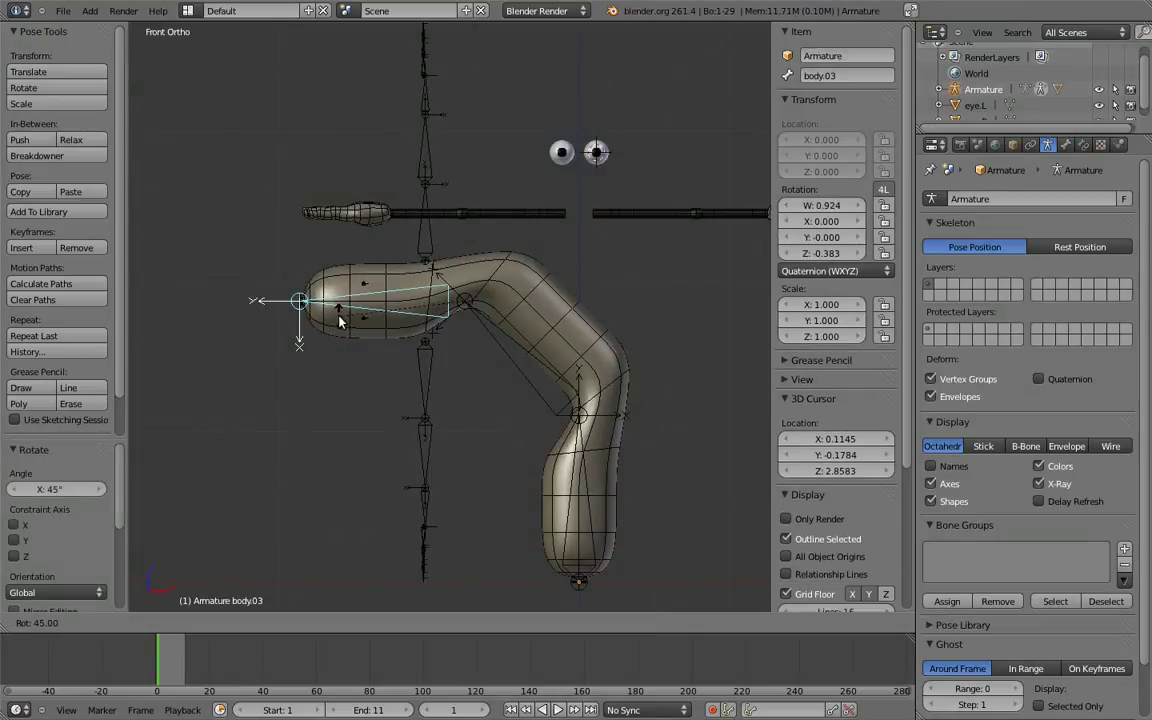
{"action": "middle_click_drag", "start_coordinate": [558, 292], "coordinate": [504, 337], "text": "shift"}
{"action": "key", "text": "ctrl+Tab"}
{"action": "right_click", "coordinate": [502, 340]}
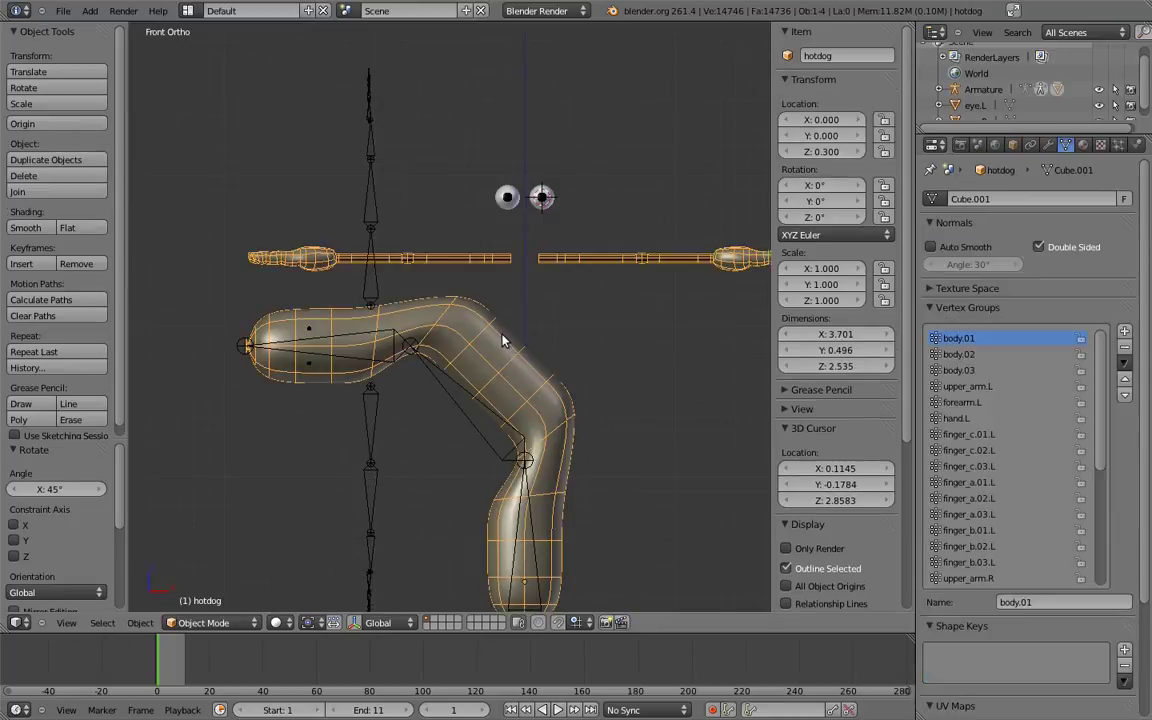
{"action": "key", "text": "Tab"}
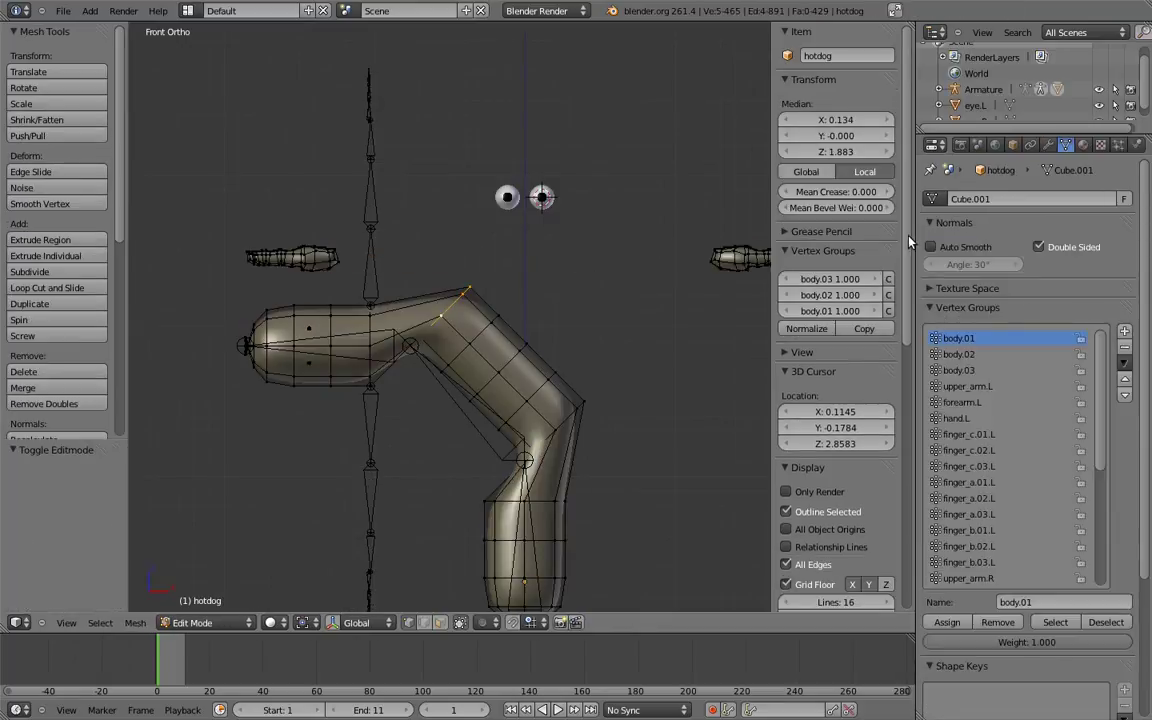
Step: Lower the selection's body.01 weight, copy it across, and tweak body.01 on the arm-bend loop
{"action": "left_click_drag", "start_coordinate": [835, 311], "coordinate": [273, 286]}
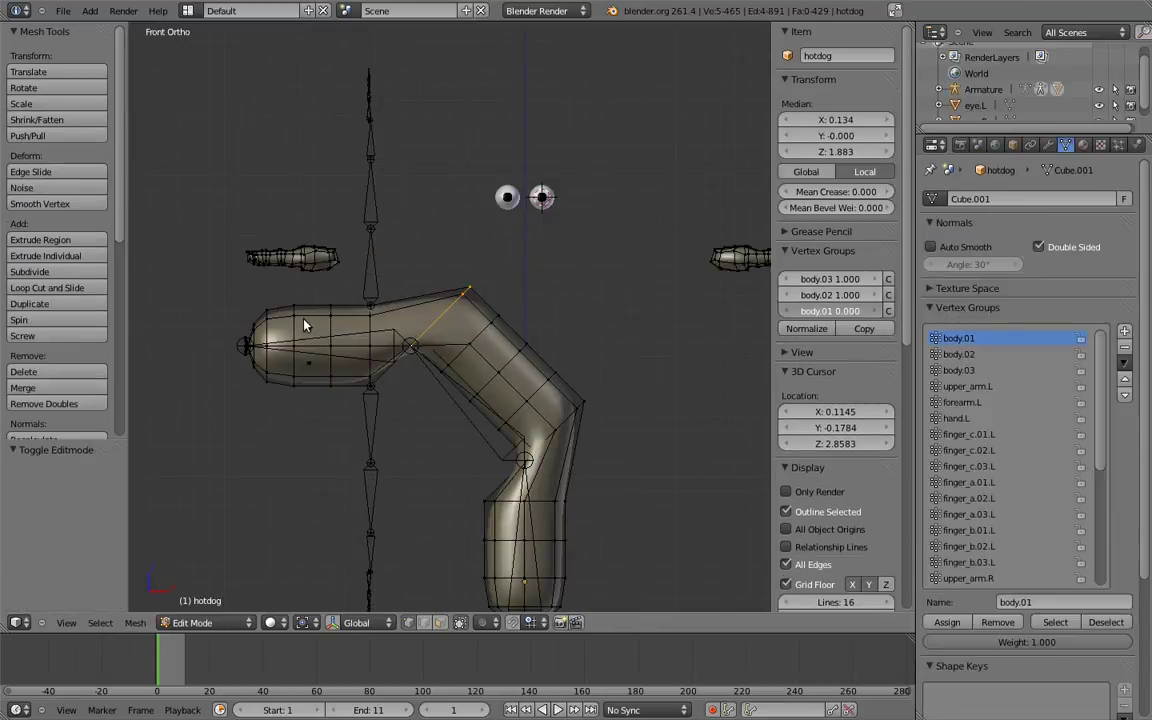
{"action": "left_click", "coordinate": [865, 332]}
{"action": "middle_click_drag", "start_coordinate": [585, 372], "coordinate": [674, 318], "text": "shift"}
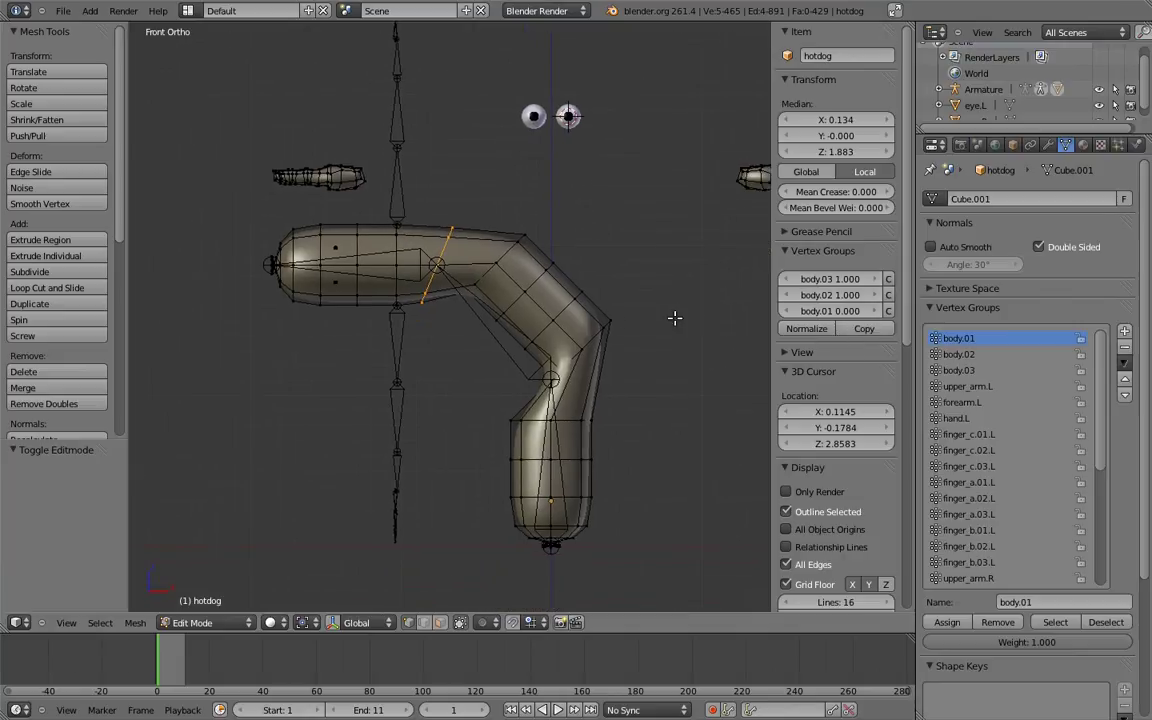
{"action": "left_click", "coordinate": [502, 256], "text": "alt"}
{"action": "mouse_move", "coordinate": [790, 311]}
{"action": "left_mouse_down"}
{"action": "mouse_move", "coordinate": [863, 313]}
{"action": "mouse_move", "coordinate": [800, 312]}
{"action": "left_mouse_up"}
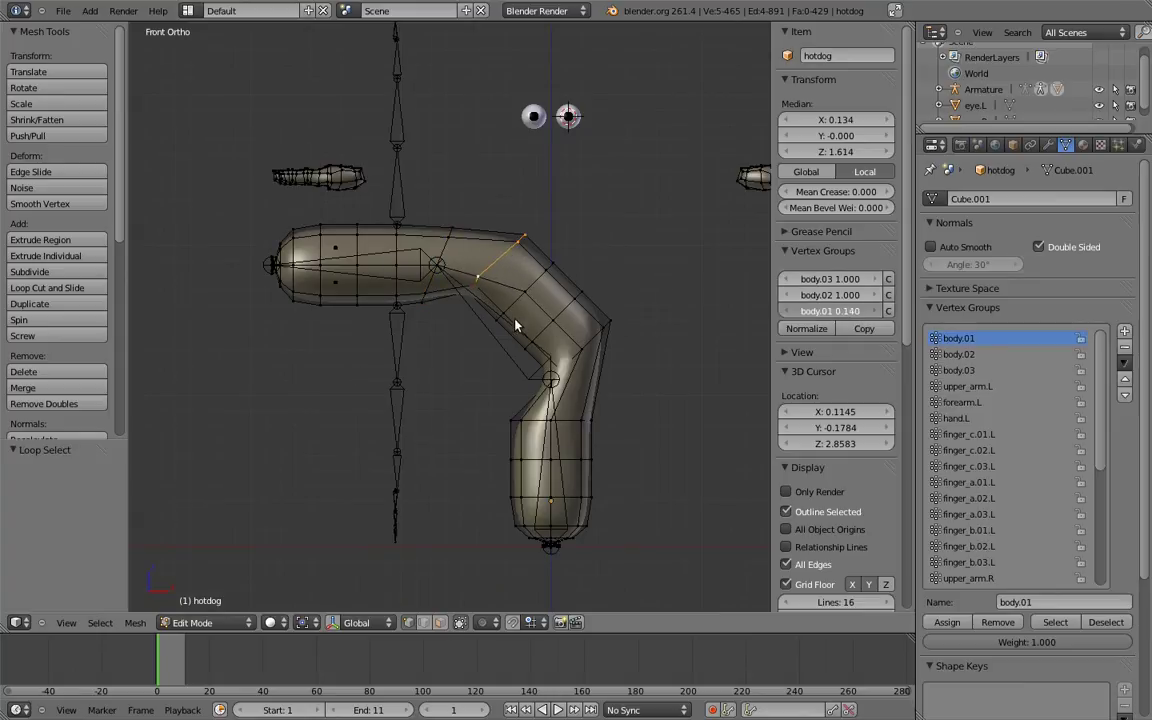
{"action": "mouse_move", "coordinate": [845, 311]}
{"action": "left_mouse_down"}
{"action": "mouse_move", "coordinate": [856, 312]}
{"action": "mouse_move", "coordinate": [830, 295]}
{"action": "left_mouse_up"}
Step: Lower the shoulder-bend loop's body.02 weight to 0.192 and copy it across the loop
{"action": "left_click", "coordinate": [441, 248], "text": "alt"}
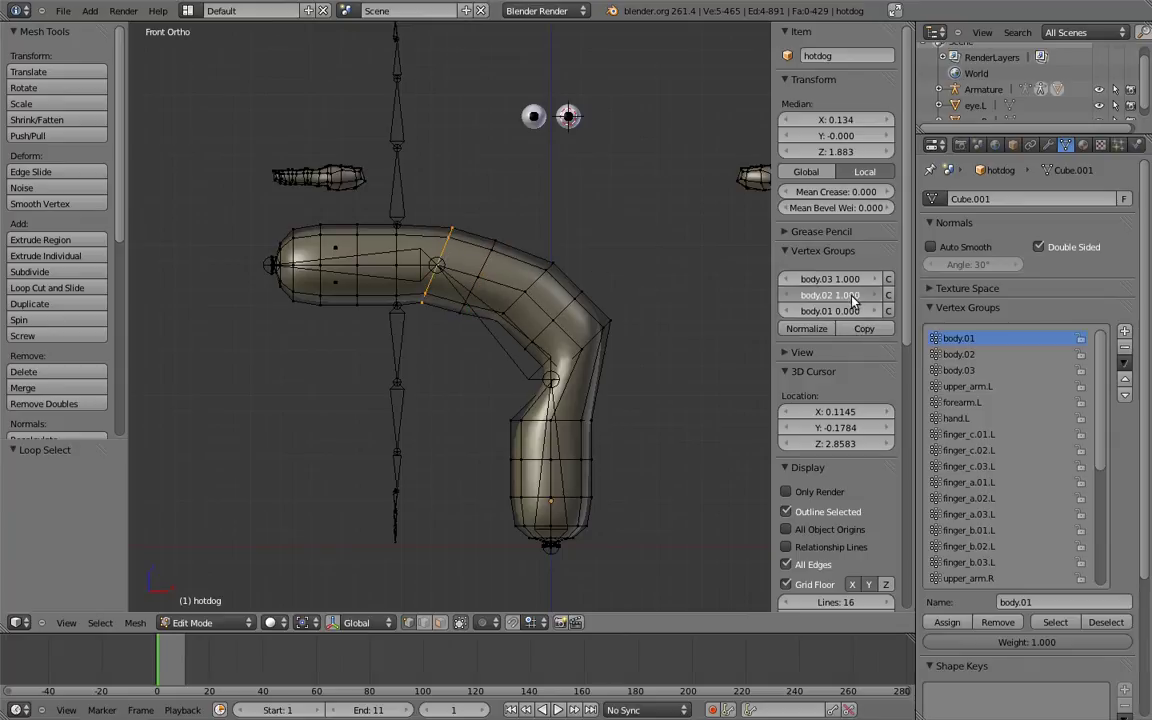
{"action": "left_click", "coordinate": [455, 222], "text": "alt"}
{"action": "left_click", "coordinate": [455, 221], "text": "alt"}
{"action": "left_click_drag", "start_coordinate": [845, 295], "coordinate": [822, 330]}
{"action": "left_click", "coordinate": [866, 329]}
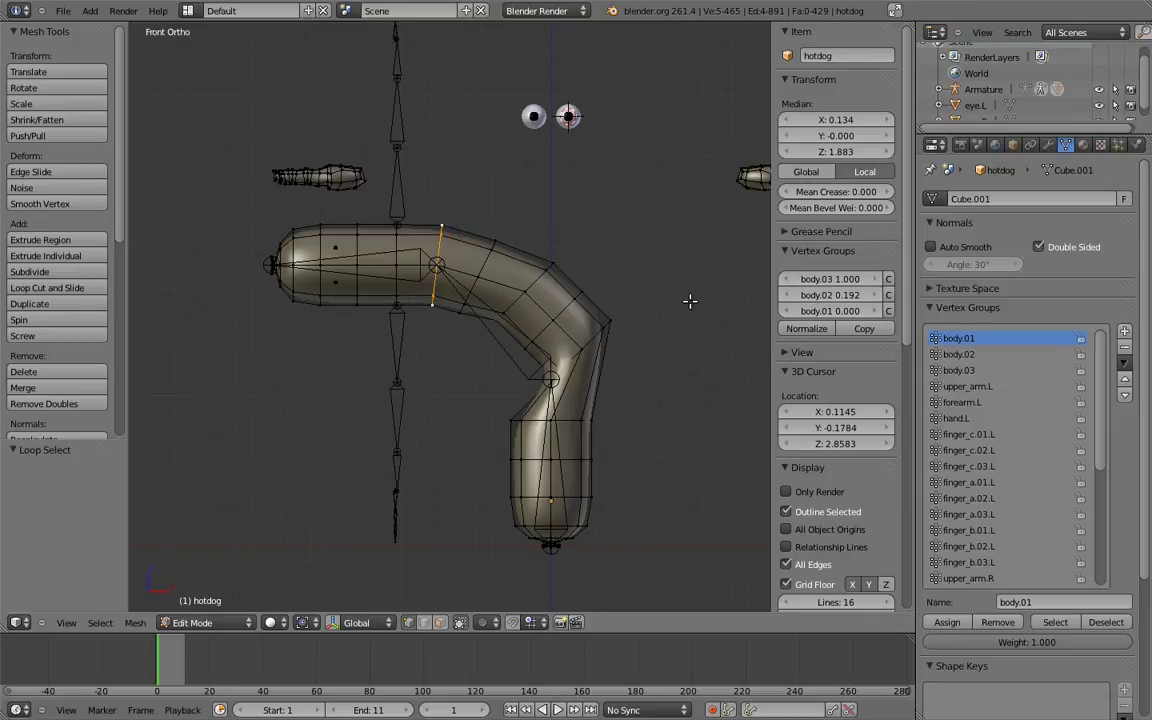
Step: Weight the next loop 0.7 in body.01 and body.03, then lower body.01 on the shoulder-side loop
{"action": "left_click", "coordinate": [480, 255], "text": "alt"}
{"action": "left_click_drag", "start_coordinate": [830, 311], "coordinate": [810, 316]}
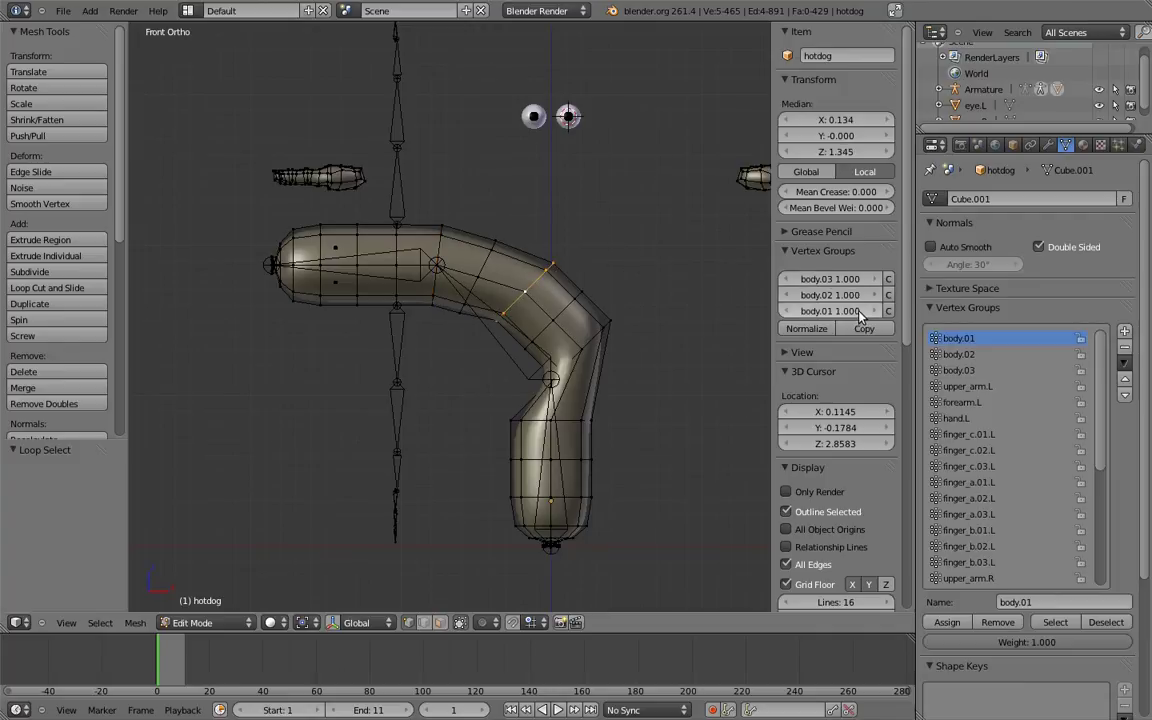
{"action": "left_click", "coordinate": [810, 316]}
{"action": "type", "text": "0.7"}
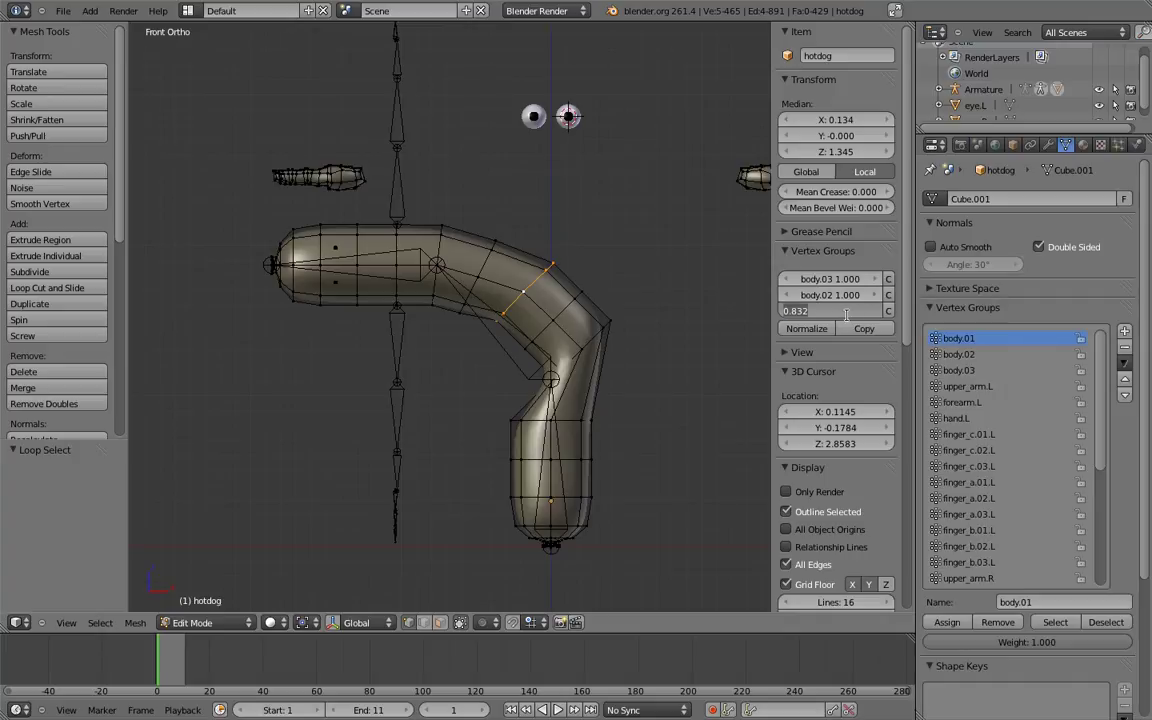
{"action": "key", "text": "Return"}
{"action": "key", "text": "ctrl+c"}
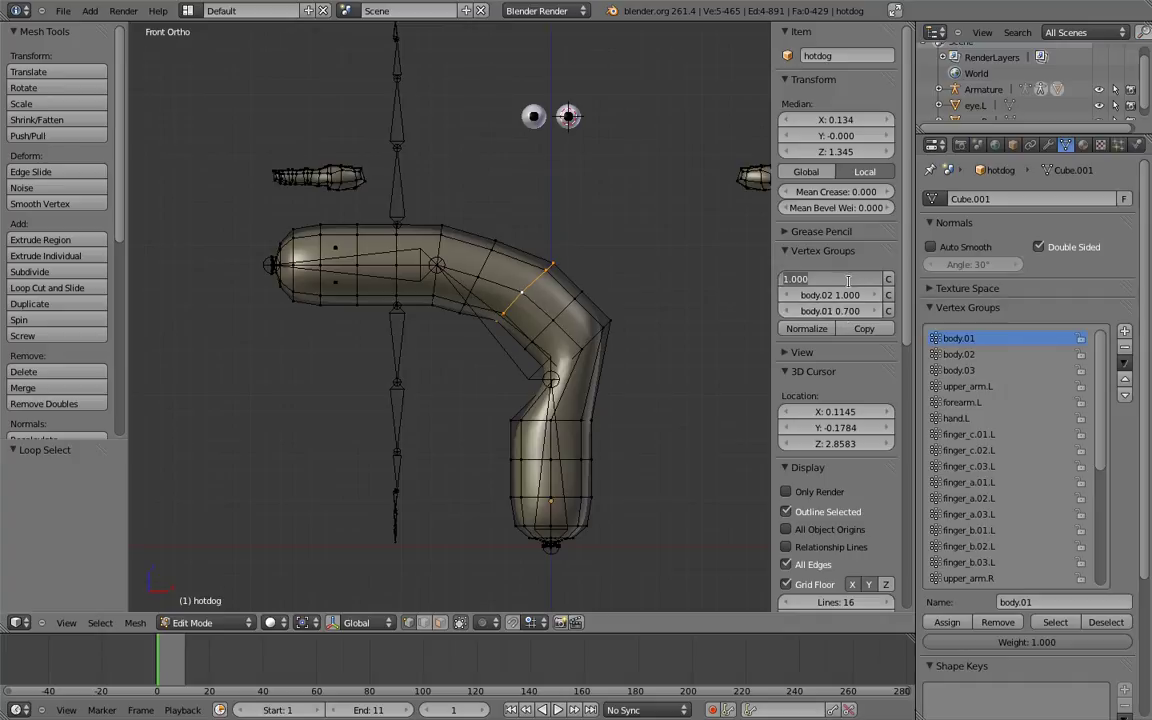
{"action": "key", "text": "ctrl+v"}
{"action": "left_click", "coordinate": [864, 329]}
{"action": "right_click", "coordinate": [449, 253], "text": "alt"}
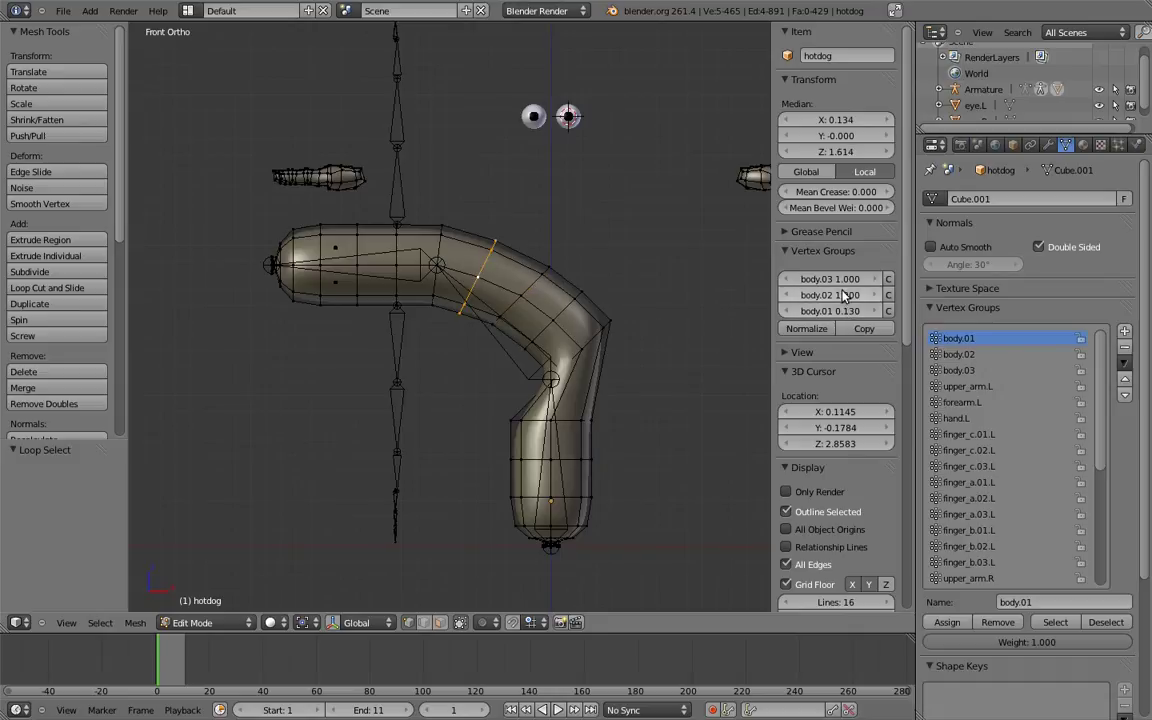
{"action": "mouse_move", "coordinate": [843, 311]}
{"action": "left_mouse_down"}
{"action": "mouse_move", "coordinate": [799, 312]}
{"action": "mouse_move", "coordinate": [838, 312]}
{"action": "left_mouse_up"}
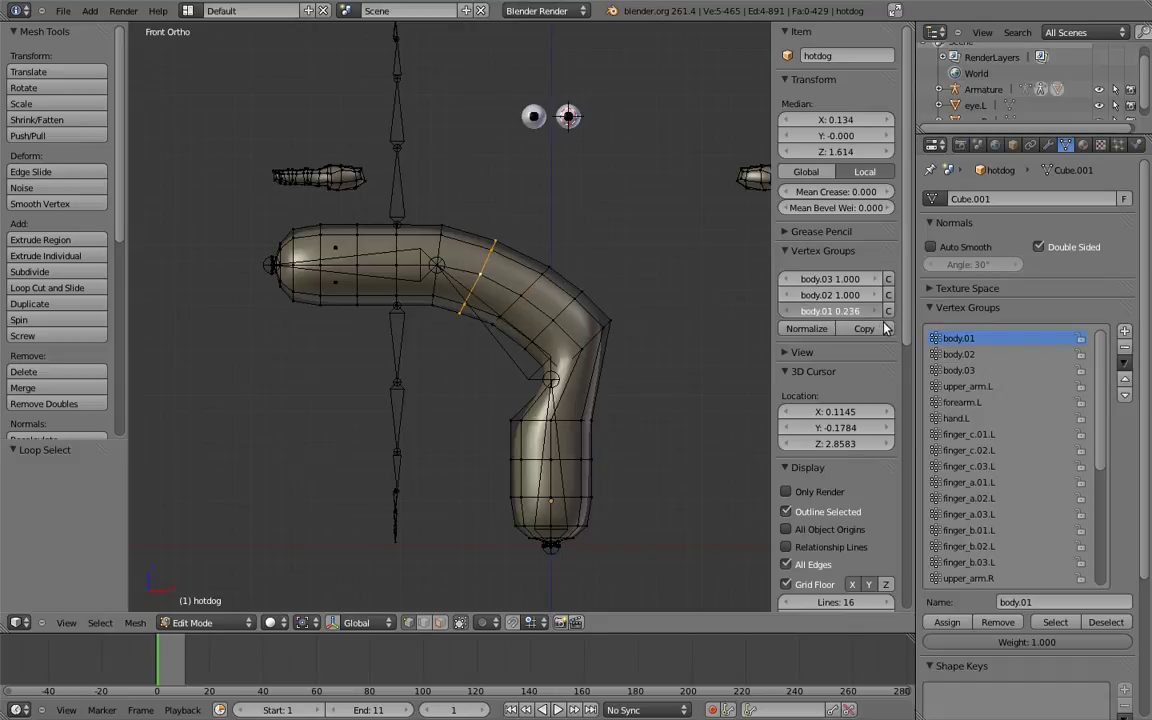
Step: Copy weights across the current loop, then set the shoulder-joint loop's body.02 weight to 0.25
{"action": "left_click", "coordinate": [874, 331]}
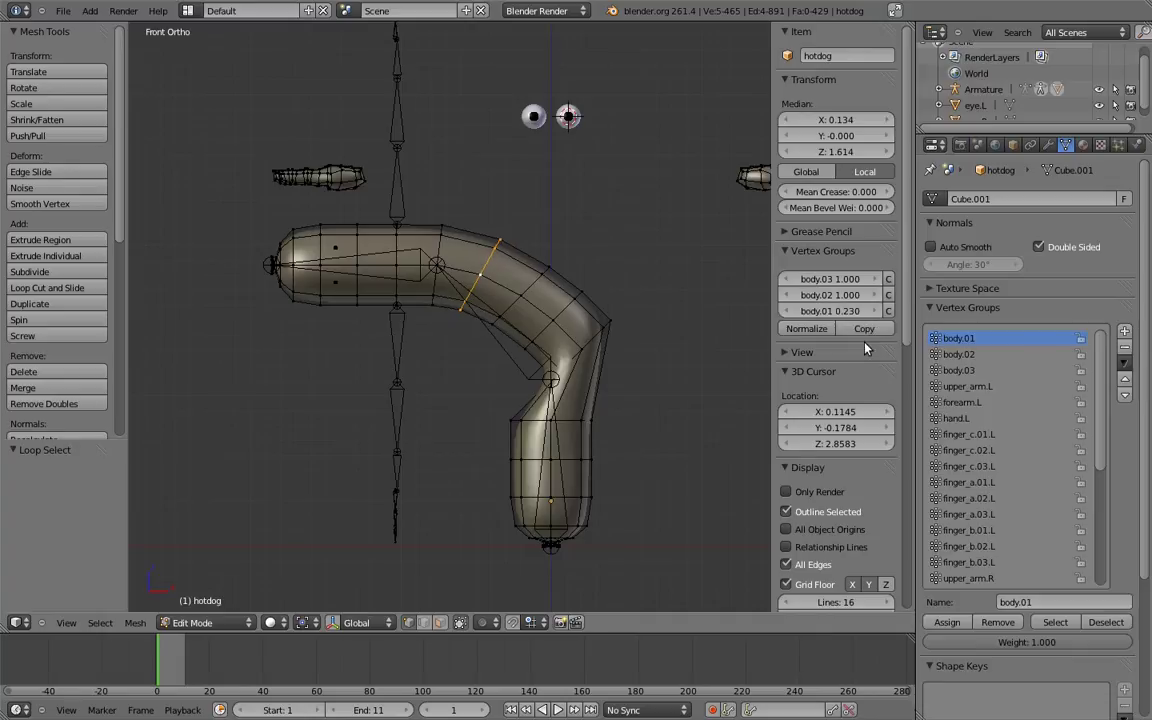
{"action": "middle_click_drag", "start_coordinate": [738, 324], "coordinate": [433, 312], "text": "shift"}
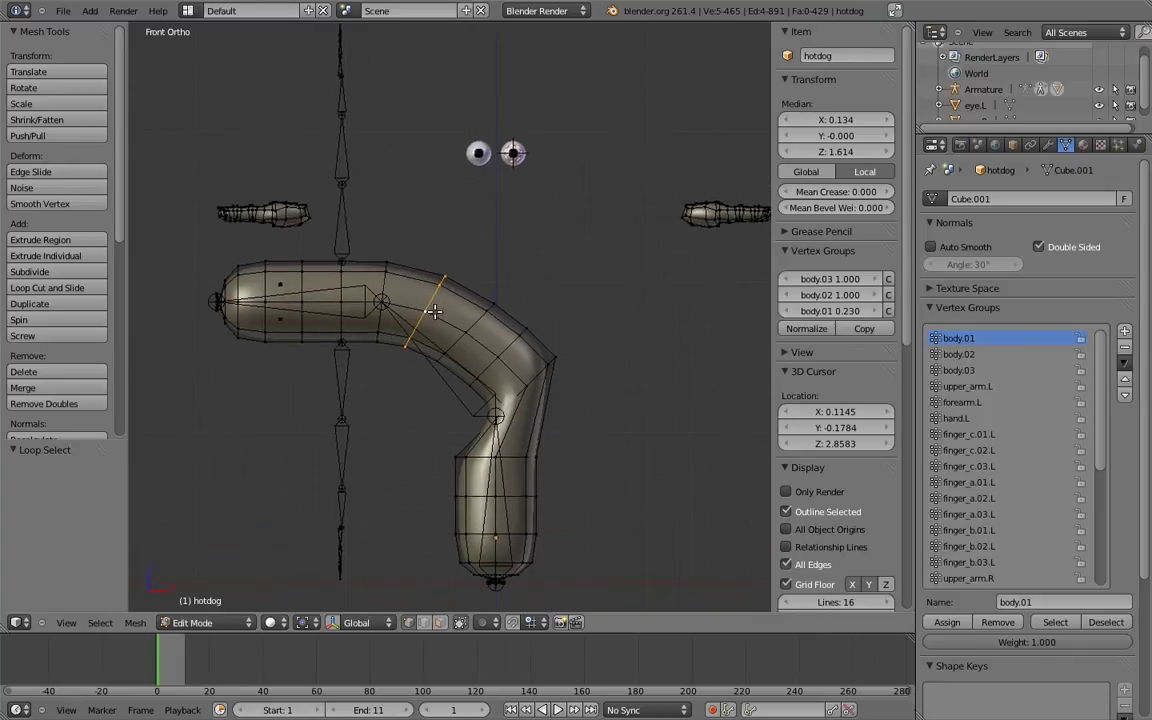
{"action": "right_click", "coordinate": [350, 262], "text": "alt"}
{"action": "left_click", "coordinate": [833, 296]}
{"action": "type", "text": "0.25"}
{"action": "key", "text": "Return"}
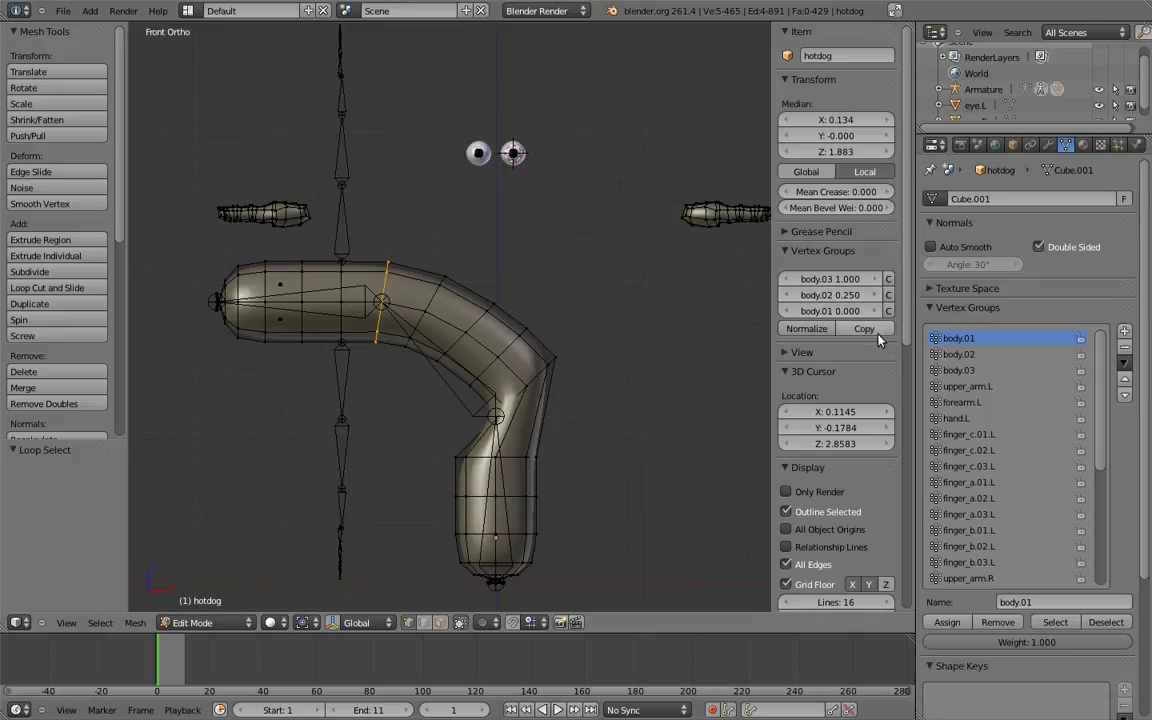
Step: Set an outer-elbow vertex to body.03 weight 0 and body.02 weight 0.25
{"action": "right_click", "coordinate": [527, 385]}
{"action": "left_click_drag", "start_coordinate": [873, 279], "coordinate": [184, 254]}
{"action": "left_click", "coordinate": [853, 295]}
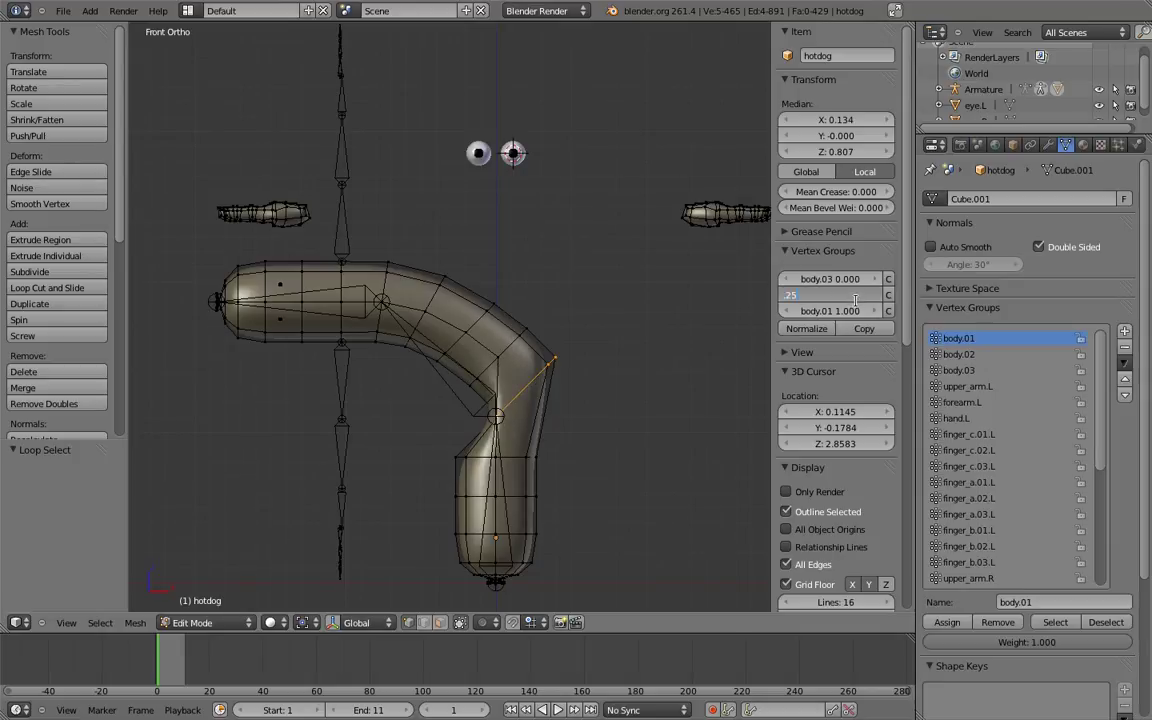
{"action": "key", "text": "Return"}
Step: Set the bend loop's body.01 weight to 0.25
{"action": "middle_click_drag", "start_coordinate": [520, 337], "coordinate": [551, 360], "text": "shift"}
{"action": "right_click", "coordinate": [465, 322], "text": "alt"}
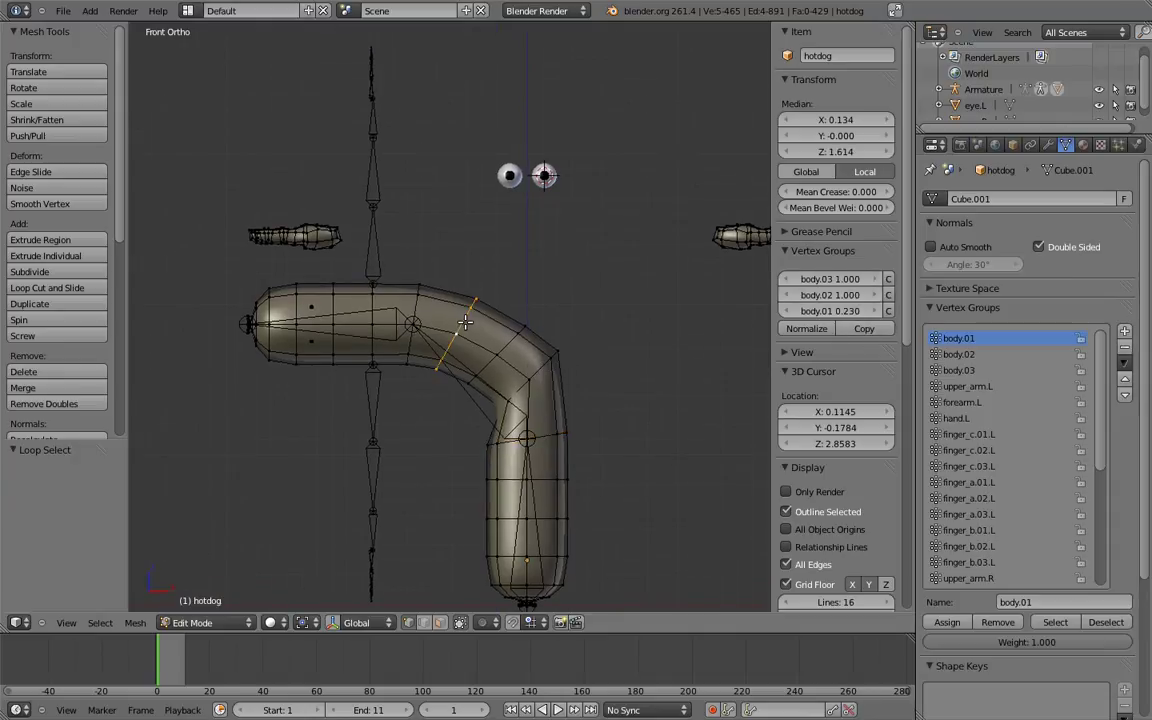
{"action": "left_click", "coordinate": [852, 312]}
{"action": "key", "text": "BackSpace"}
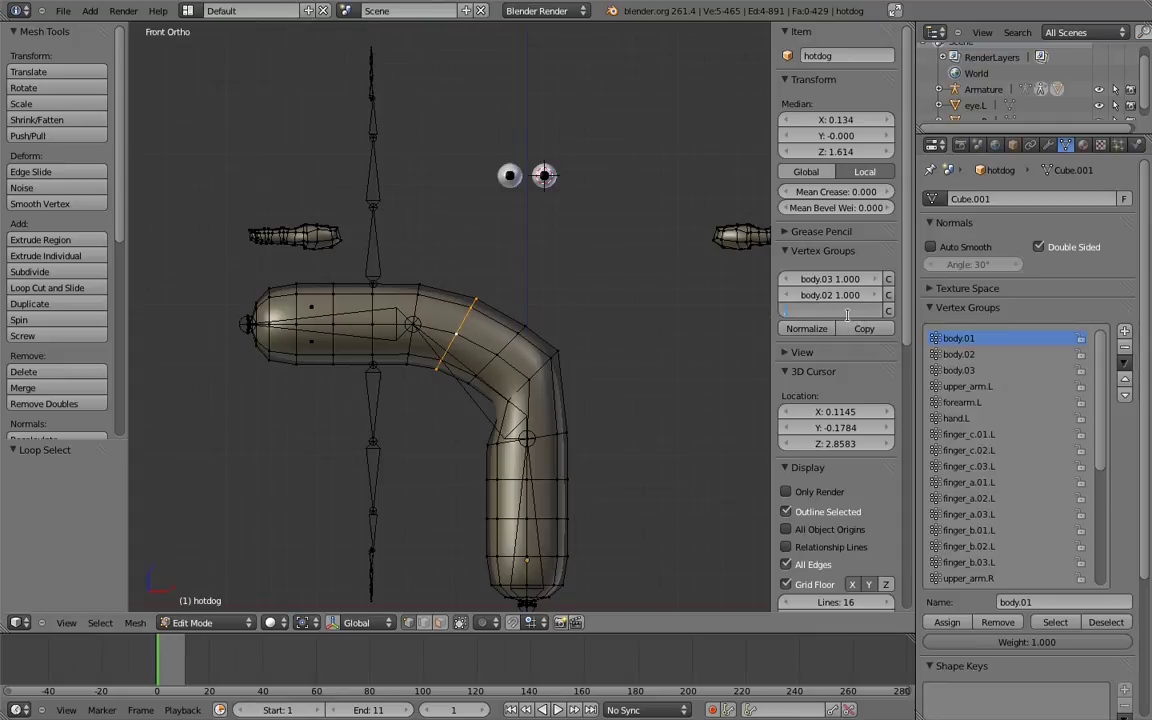
{"action": "type", "text": ".25"}
{"action": "key", "text": "Return"}
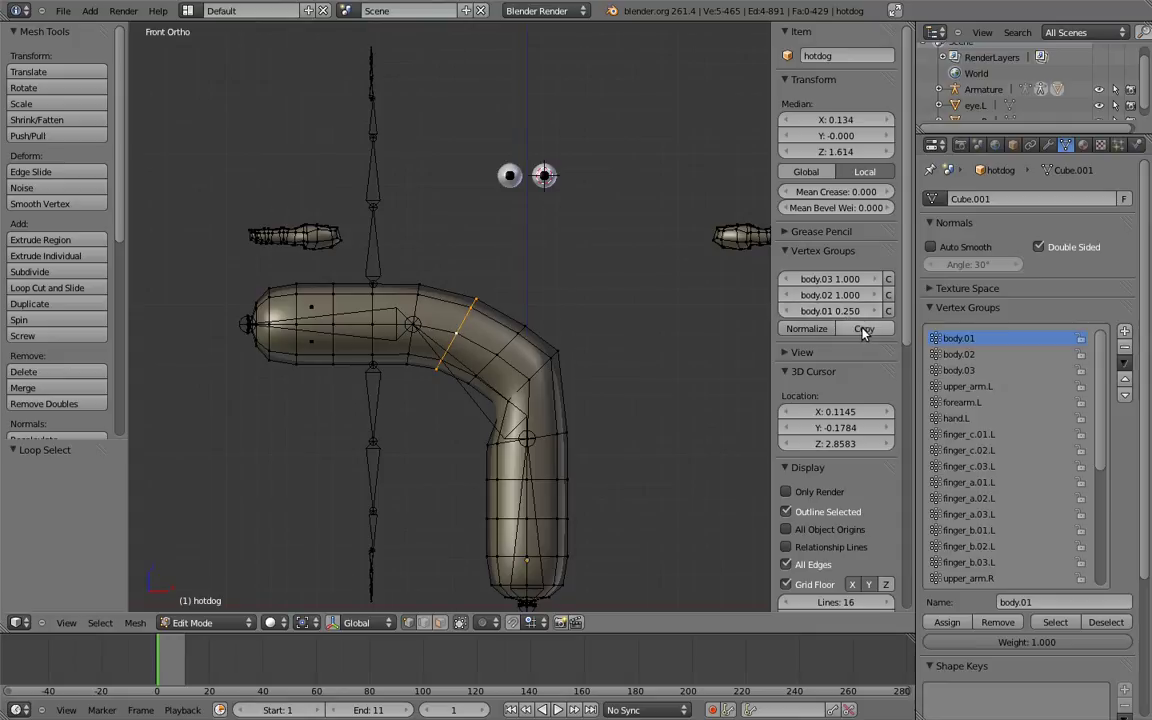
Step: Give the outer-elbow loop a body.02 weight of 0.9 and body.03 weight of 0.25
{"action": "left_click", "coordinate": [852, 296]}
{"action": "type", "text": ".9"}
{"action": "right_click", "coordinate": [541, 372]}
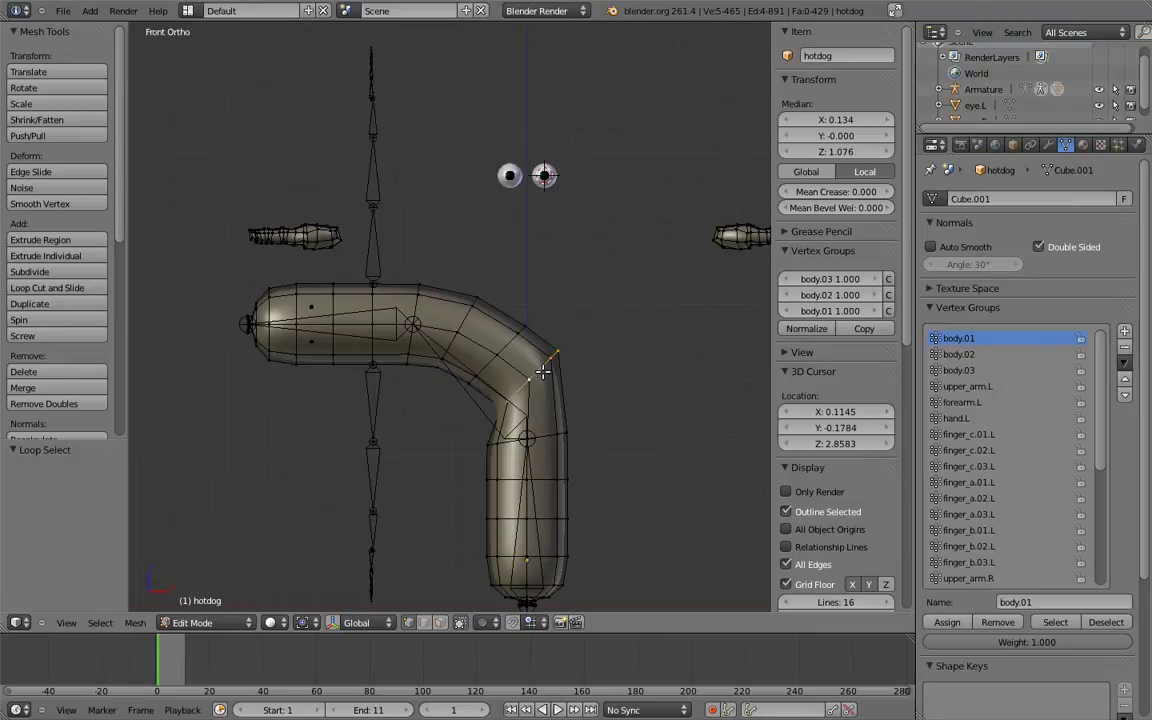
{"action": "left_click", "coordinate": [859, 298]}
{"action": "key", "text": "Return"}
{"action": "left_click_drag", "start_coordinate": [812, 279], "coordinate": [668, 298]}
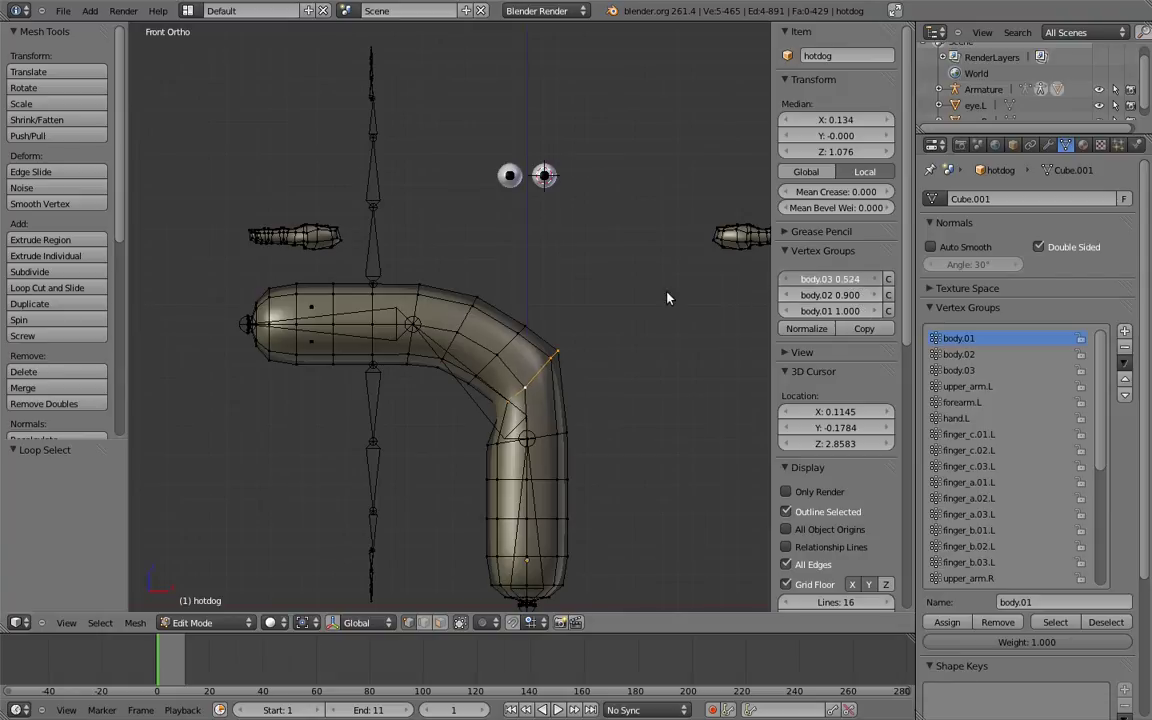
{"action": "left_click", "coordinate": [840, 281]}
{"action": "key", "text": "Return"}
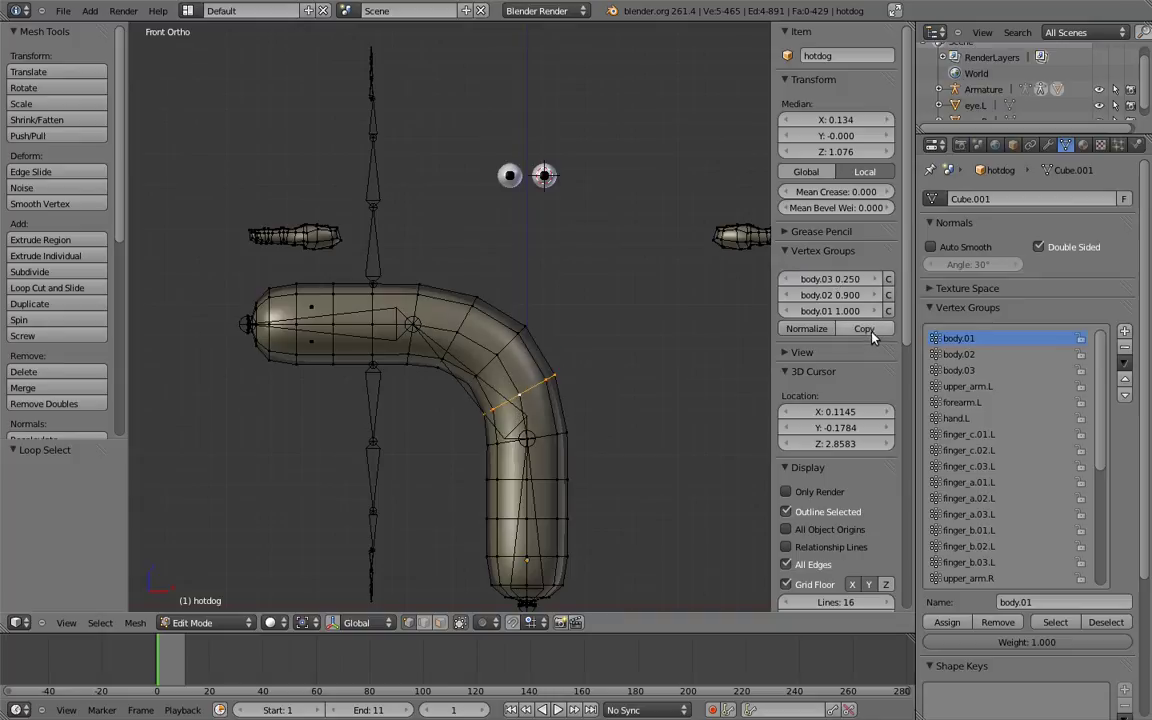
Step: Leave Edit Mode, put the armature in Pose Mode and select the body.03 bone
{"action": "scroll", "coordinate": [612, 334], "scroll_direction": "down", "scroll_amount": 1, "text": "ctrl"}
{"action": "scroll", "coordinate": [663, 344], "scroll_direction": "down", "scroll_amount": 1, "text": "ctrl"}
{"action": "scroll", "coordinate": [663, 344], "scroll_direction": "down", "scroll_amount": 2, "text": "ctrl"}
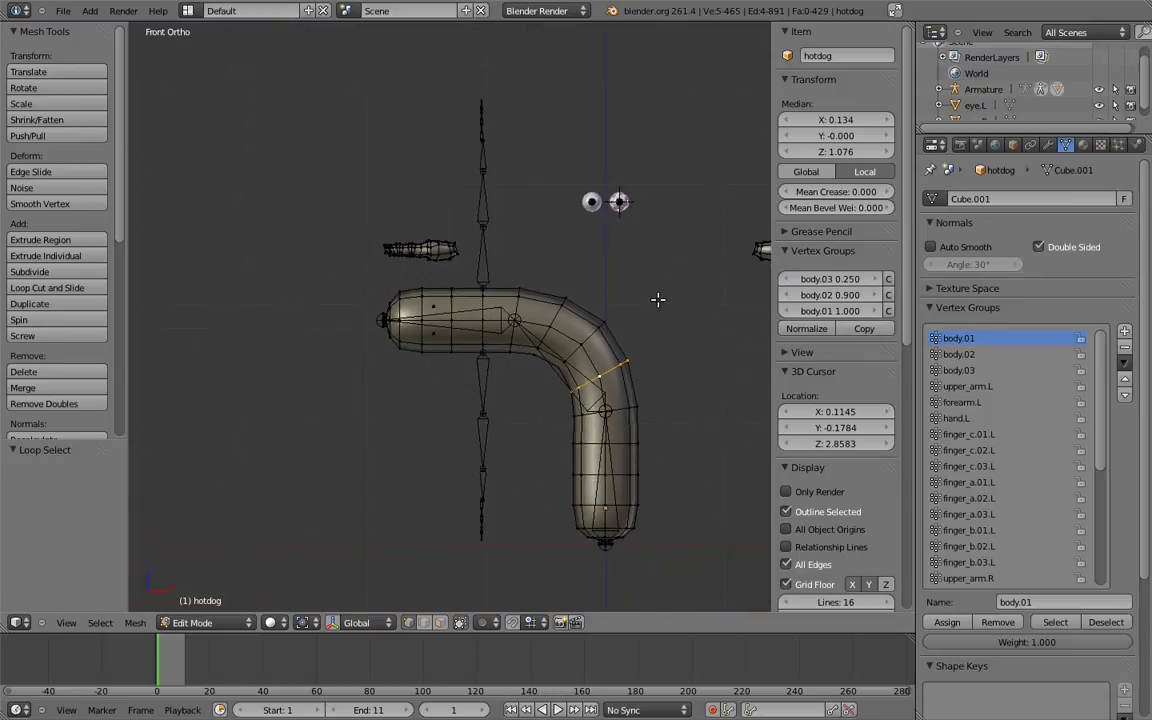
{"action": "key", "text": "Tab"}
{"action": "right_click", "coordinate": [509, 299]}
{"action": "key", "text": "ctrl+Tab"}
{"action": "right_click", "coordinate": [492, 337]}
Step: Bend body.02 to -45° and rotate body.03 so the hotdog forms a U
{"action": "right_click", "coordinate": [492, 337]}
{"action": "key", "text": "r"}
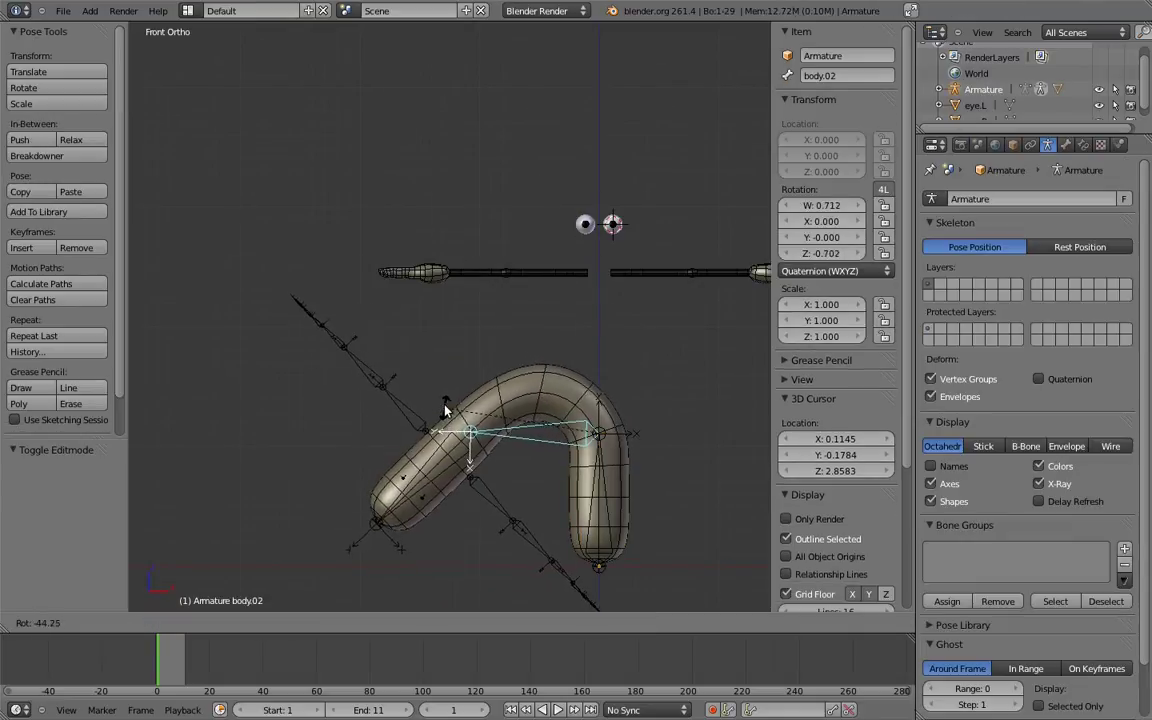
{"action": "left_click", "coordinate": [443, 416]}
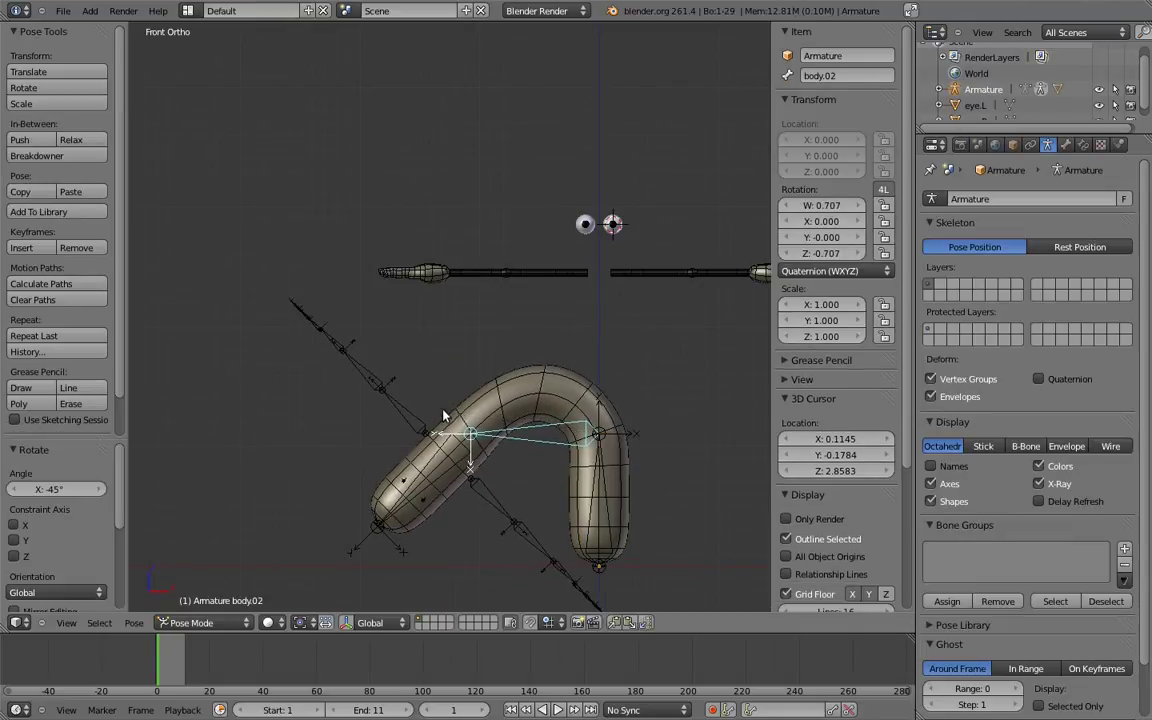
{"action": "right_click", "coordinate": [426, 491]}
{"action": "key", "text": "r"}
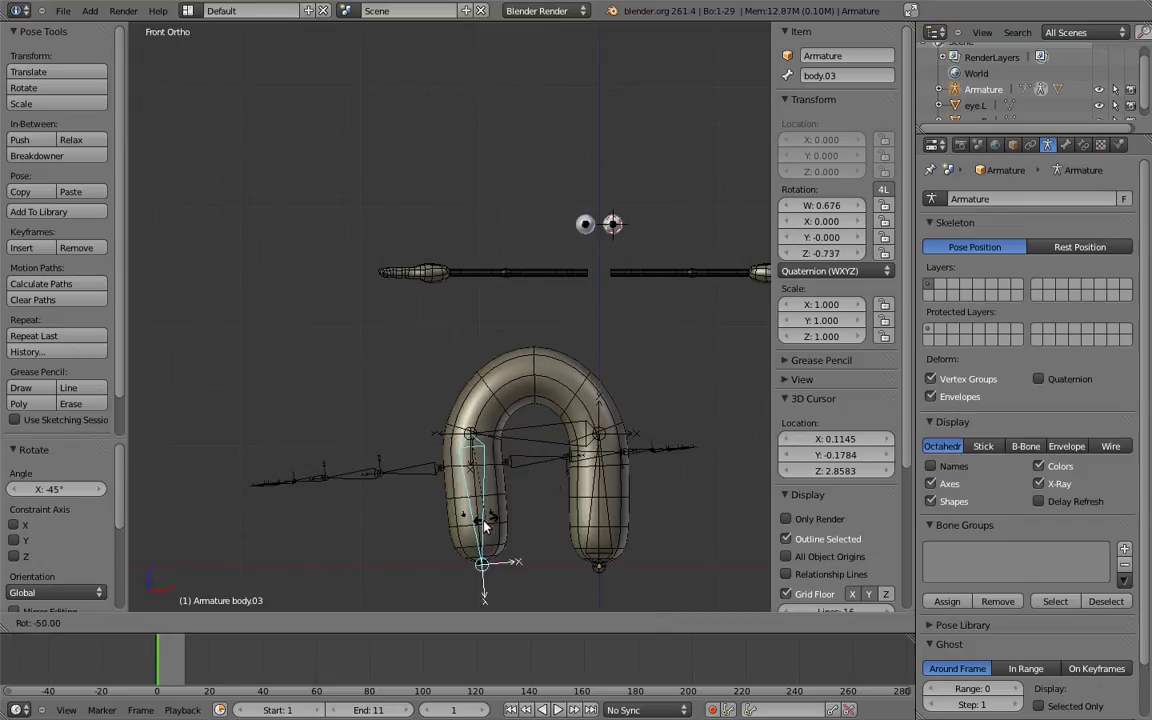
{"action": "left_click", "coordinate": [480, 525]}
{"action": "scroll", "coordinate": [505, 440], "scroll_direction": "down", "scroll_amount": 2}
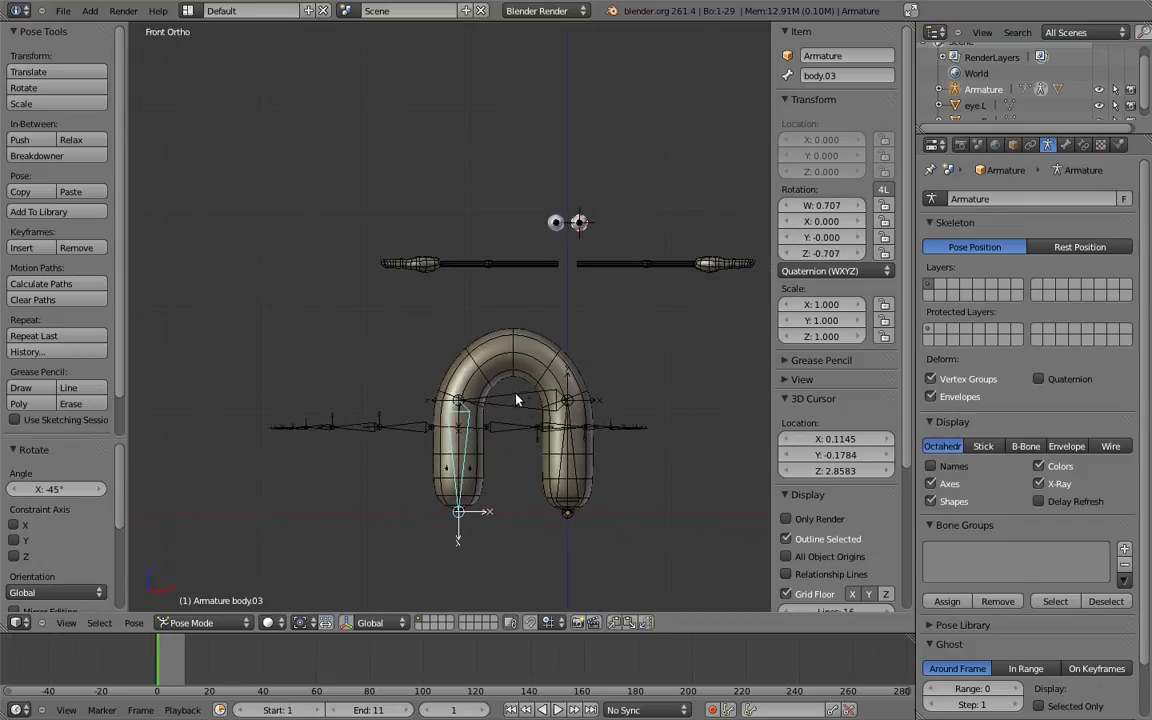
Step: Clear all bone rotations back to rest pose and select the hotdog mesh
{"action": "key", "text": "a"}
{"action": "key", "text": "a"}
{"action": "key", "text": "alt+r"}
{"action": "key", "text": "a"}
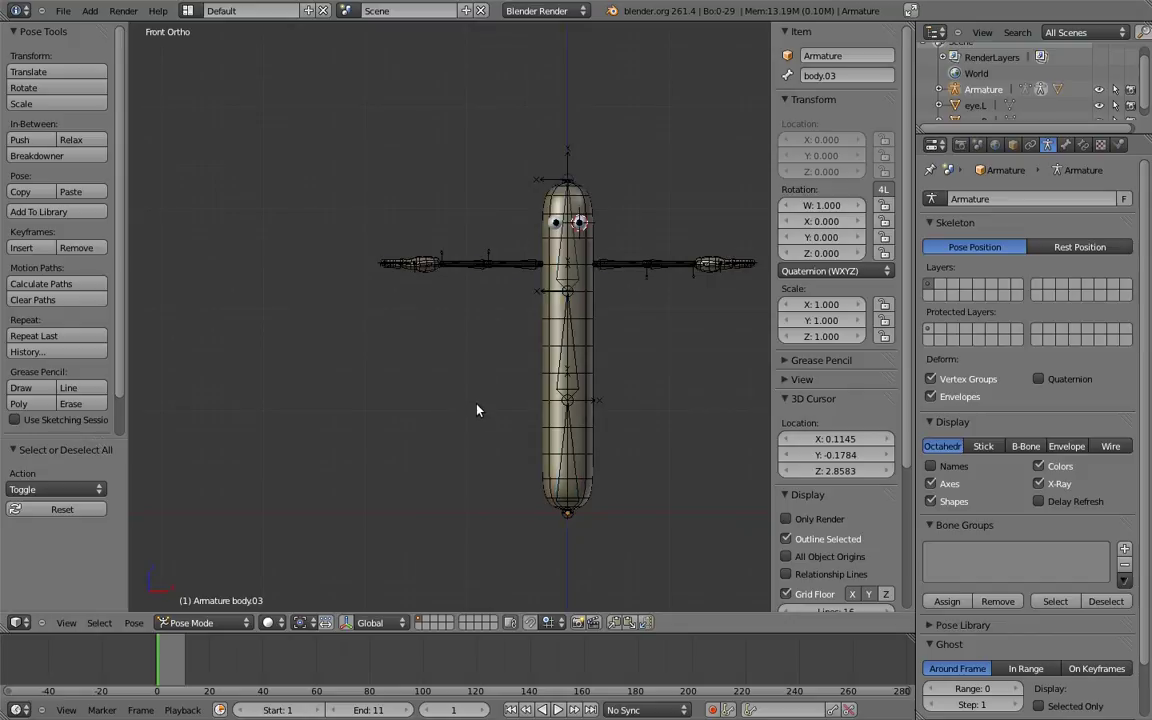
{"action": "key", "text": "ctrl+Tab"}
{"action": "right_click", "coordinate": [530, 279]}
Step: Reveal the hidden arm vertices in Edit Mode and deselect everything
{"action": "key", "text": "Tab"}
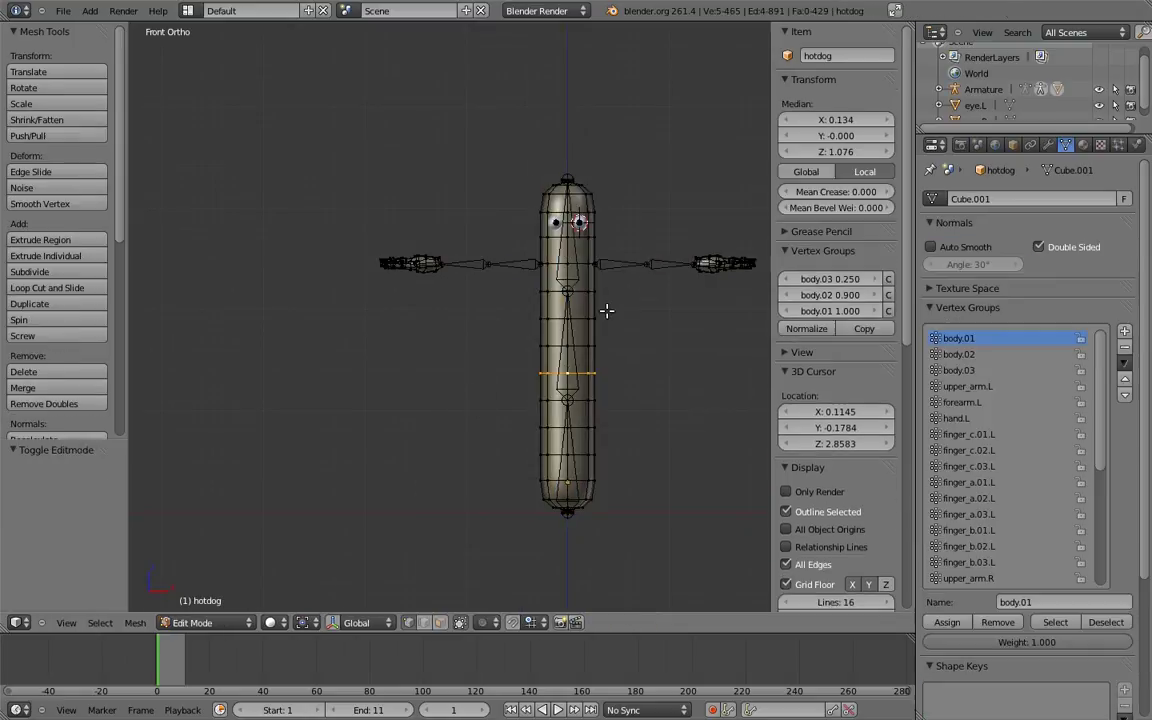
{"action": "middle_click_drag", "start_coordinate": [606, 311], "coordinate": [530, 356], "text": "shift"}
{"action": "key", "text": "alt+h"}
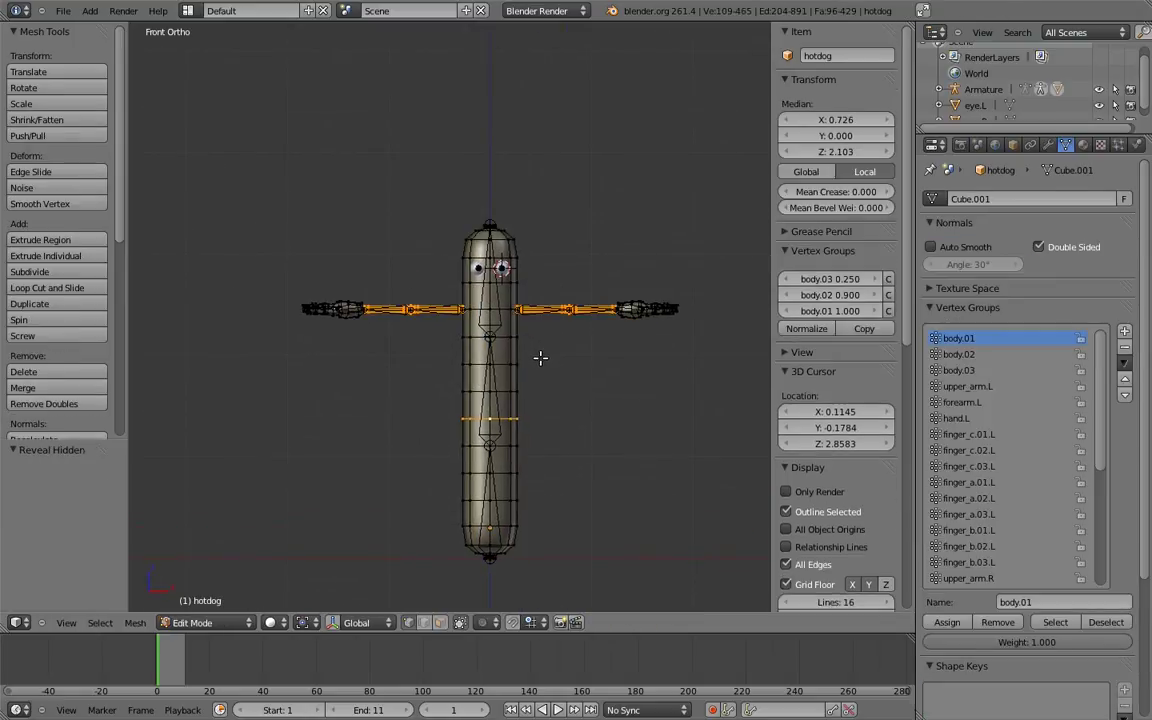
{"action": "key", "text": "a"}
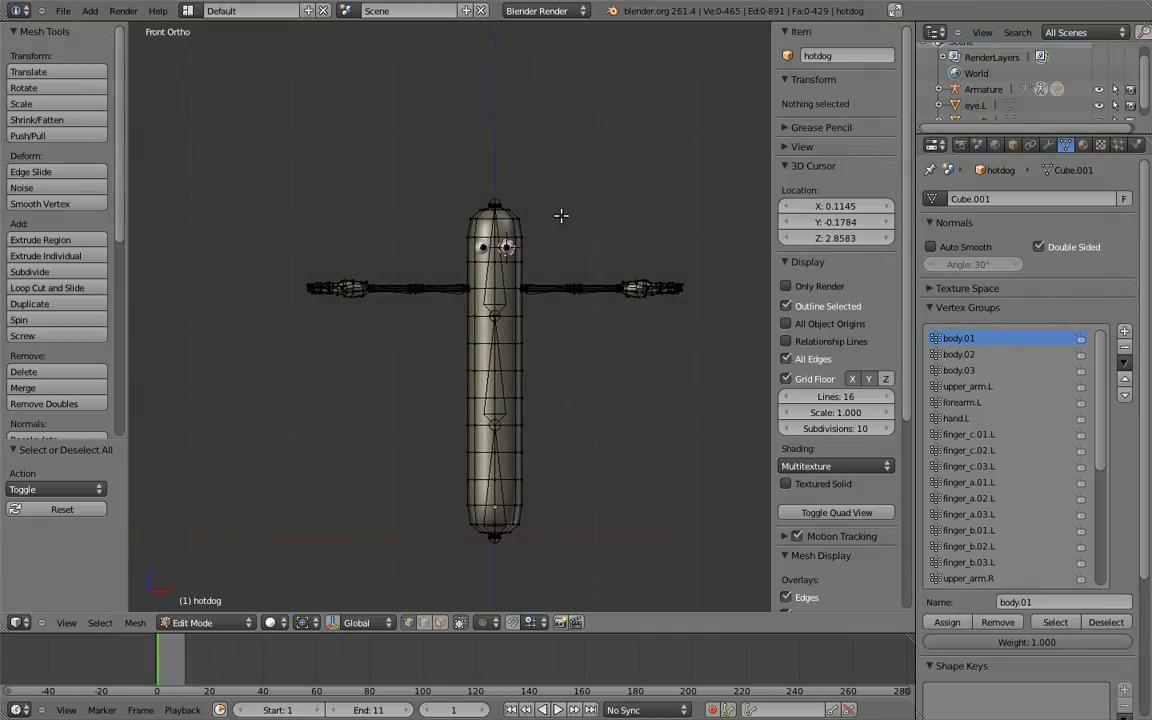
{"action": "scroll", "coordinate": [597, 300], "scroll_direction": "up", "scroll_amount": 3}
{"action": "middle_click_drag", "start_coordinate": [597, 300], "coordinate": [478, 275]}
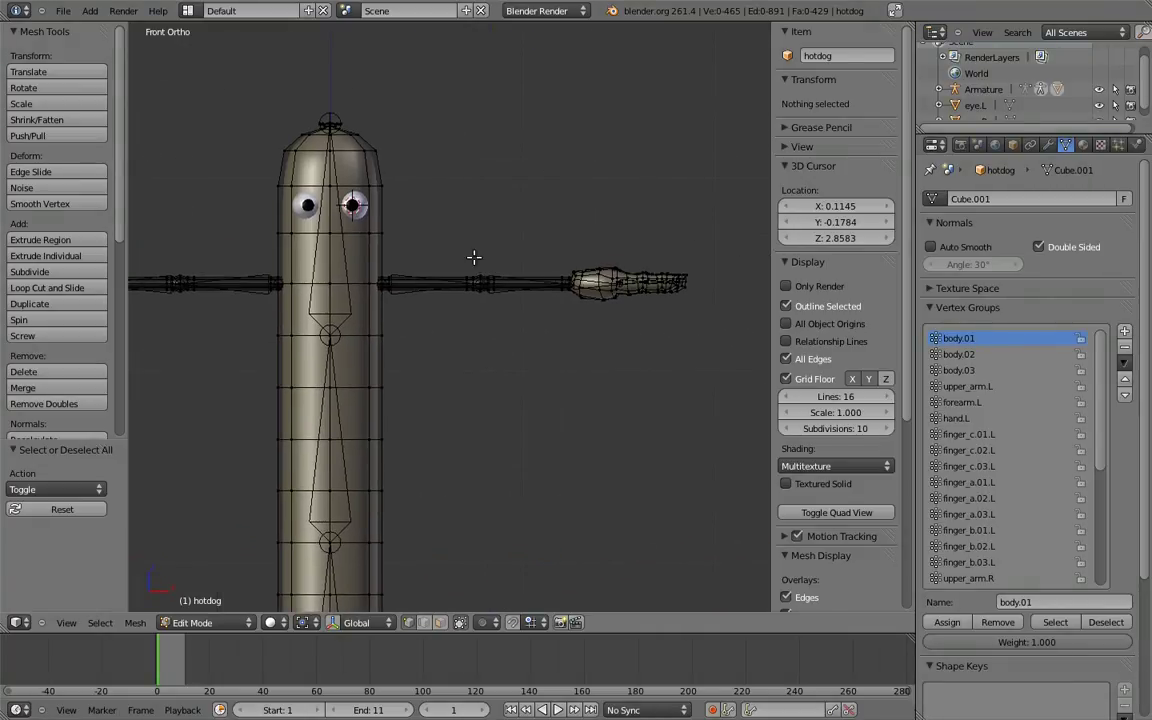
Step: Rotate the upper_arm.L bone 60° downward in Pose Mode
{"action": "key", "text": "Tab"}
{"action": "right_click", "coordinate": [452, 262]}
{"action": "key", "text": "ctrl+Tab"}
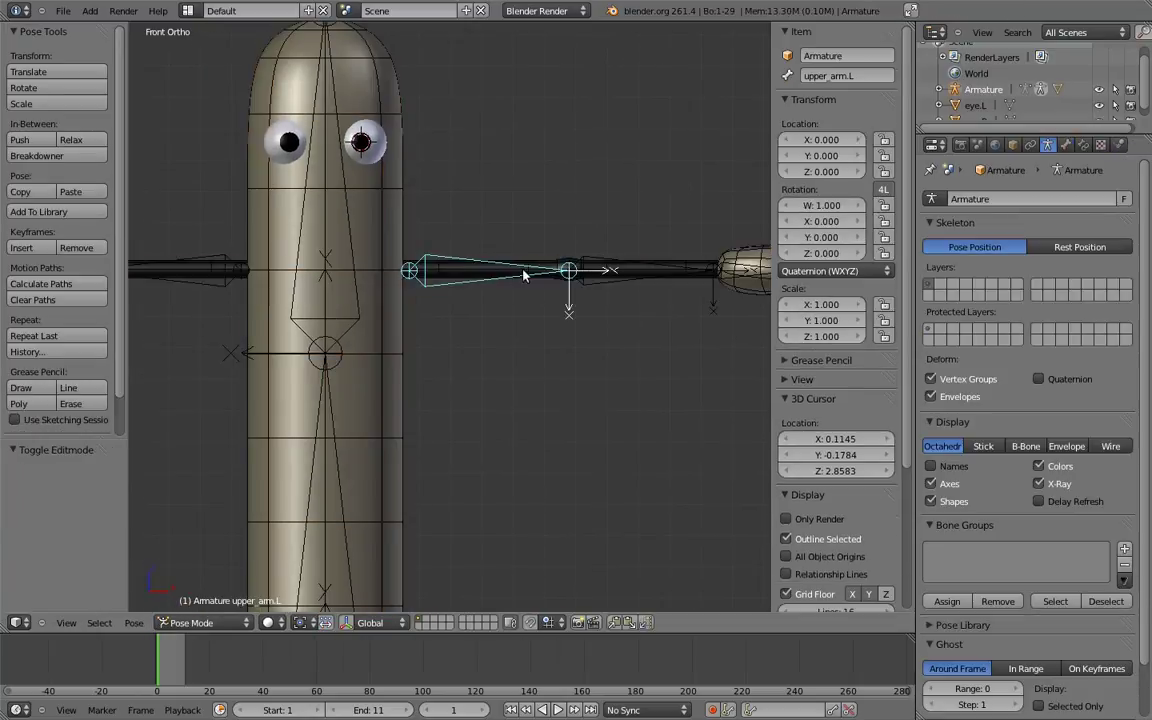
{"action": "type", "text": "r60"}
{"action": "key", "text": "Return"}
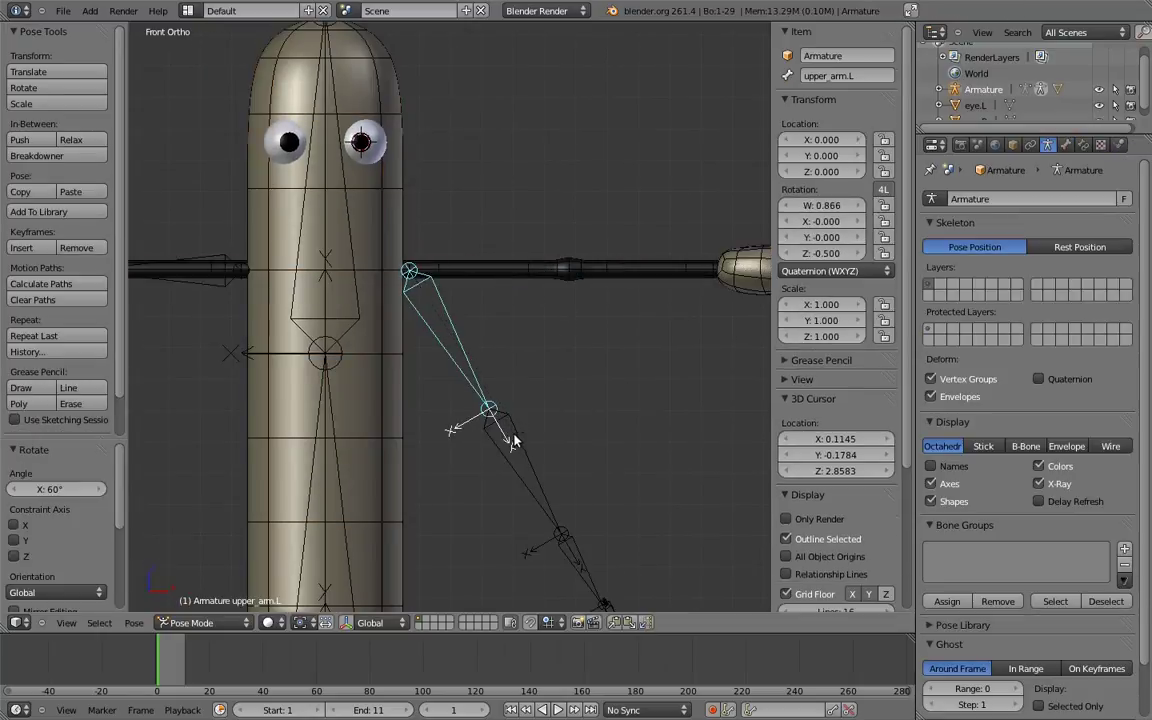
{"action": "middle_click_drag", "start_coordinate": [490, 301], "coordinate": [557, 321], "text": "shift"}
{"action": "scroll", "coordinate": [557, 321], "scroll_direction": "up", "scroll_amount": 1}
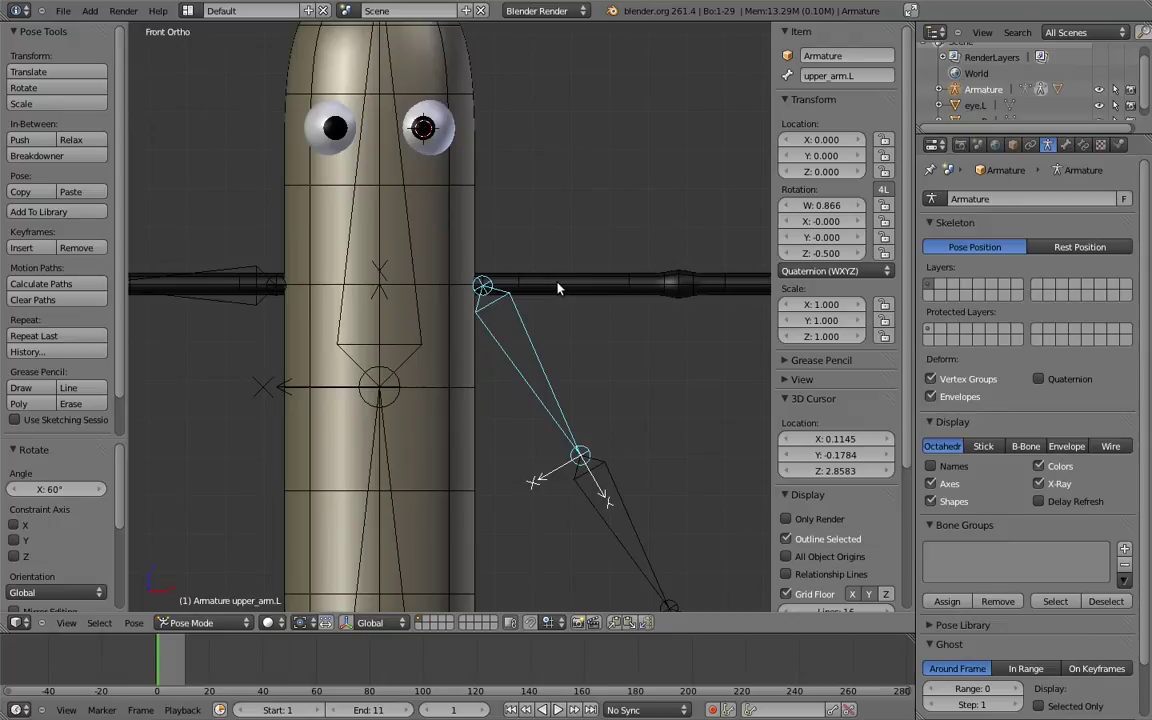
Step: Return to editing the hotdog mesh, framing the shoulder area
{"action": "right_click", "coordinate": [560, 288]}
{"action": "key", "text": "Tab"}
{"action": "middle_click_drag", "start_coordinate": [580, 289], "coordinate": [519, 373], "text": "shift"}
Step: In wireframe, box-select the left upper-arm vertices and assign them to upper_arm.L
{"action": "scroll", "coordinate": [519, 373], "scroll_direction": "up", "scroll_amount": 3}
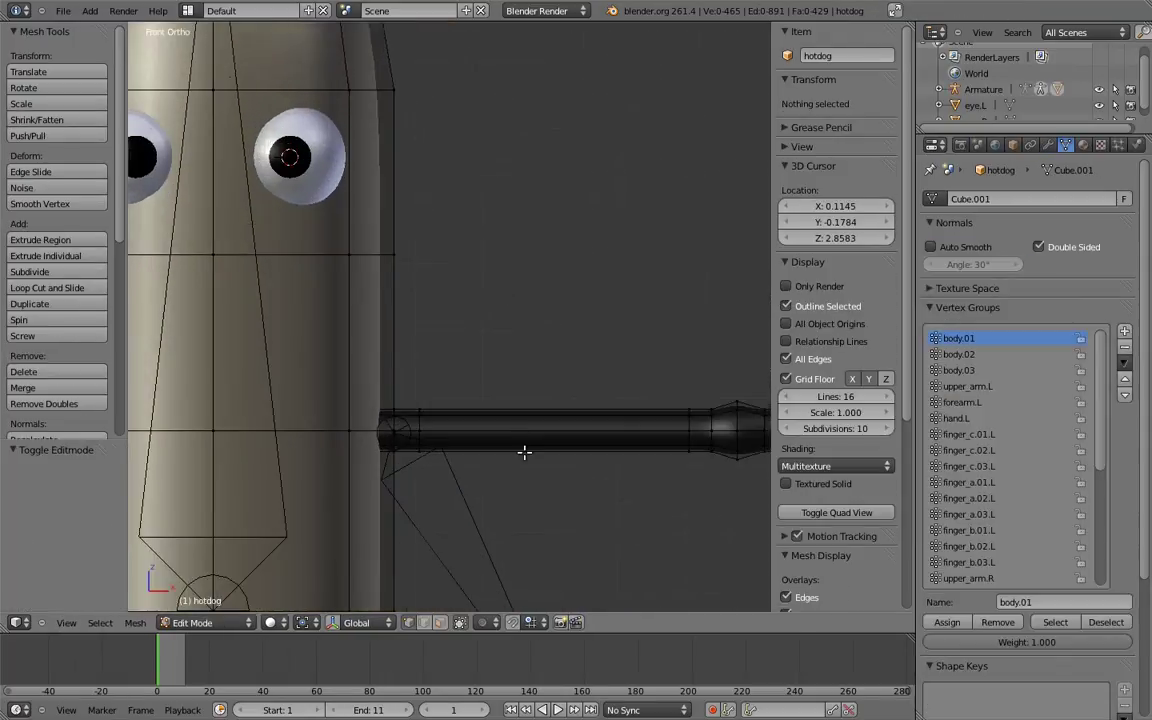
{"action": "middle_click_drag", "start_coordinate": [524, 452], "coordinate": [512, 344], "text": "shift"}
{"action": "key", "text": "z"}
{"action": "scroll", "coordinate": [342, 215], "scroll_direction": "down", "scroll_amount": 2}
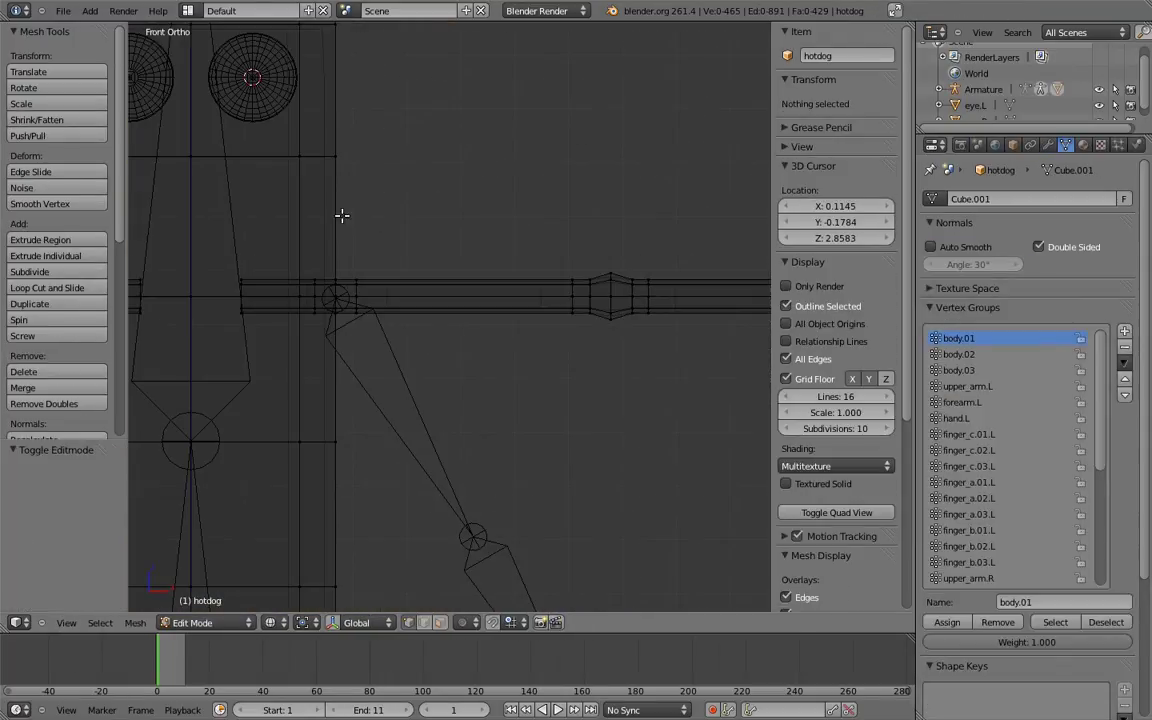
{"action": "right_click", "coordinate": [355, 275]}
{"action": "key", "text": "b"}
{"action": "mouse_move", "coordinate": [350, 255]}
{"action": "left_mouse_down"}
{"action": "mouse_move", "coordinate": [563, 351]}
{"action": "mouse_move", "coordinate": [622, 360]}
{"action": "left_mouse_up"}
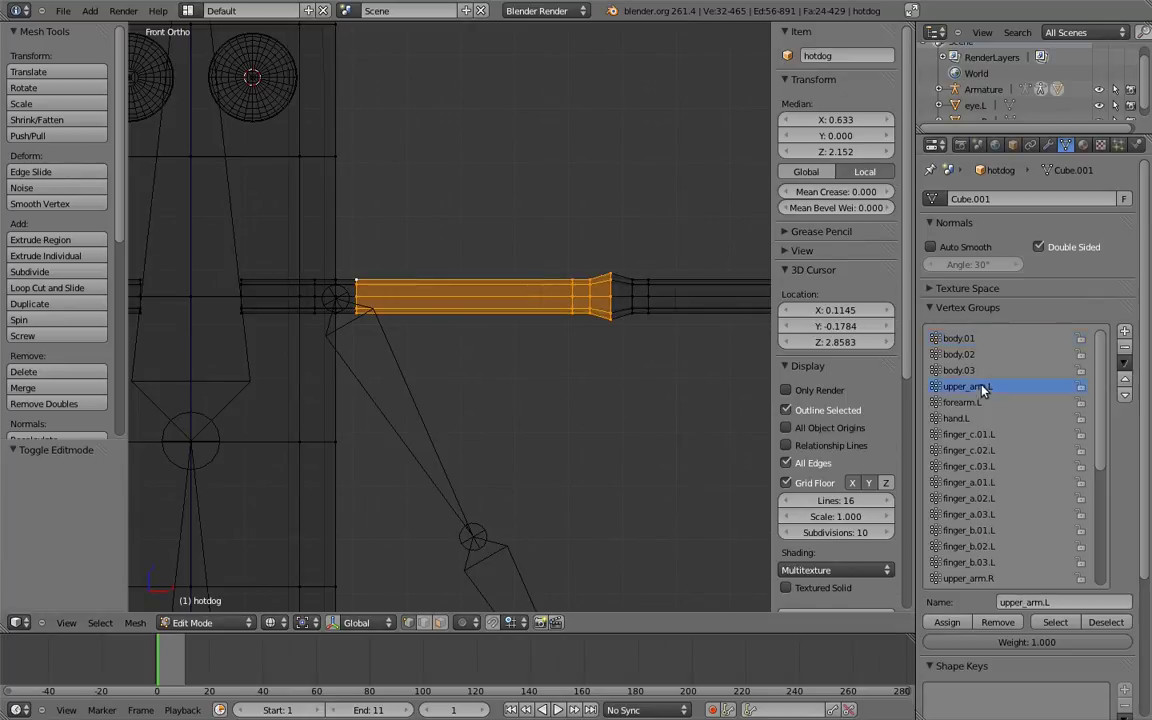
{"action": "left_click", "coordinate": [947, 623]}
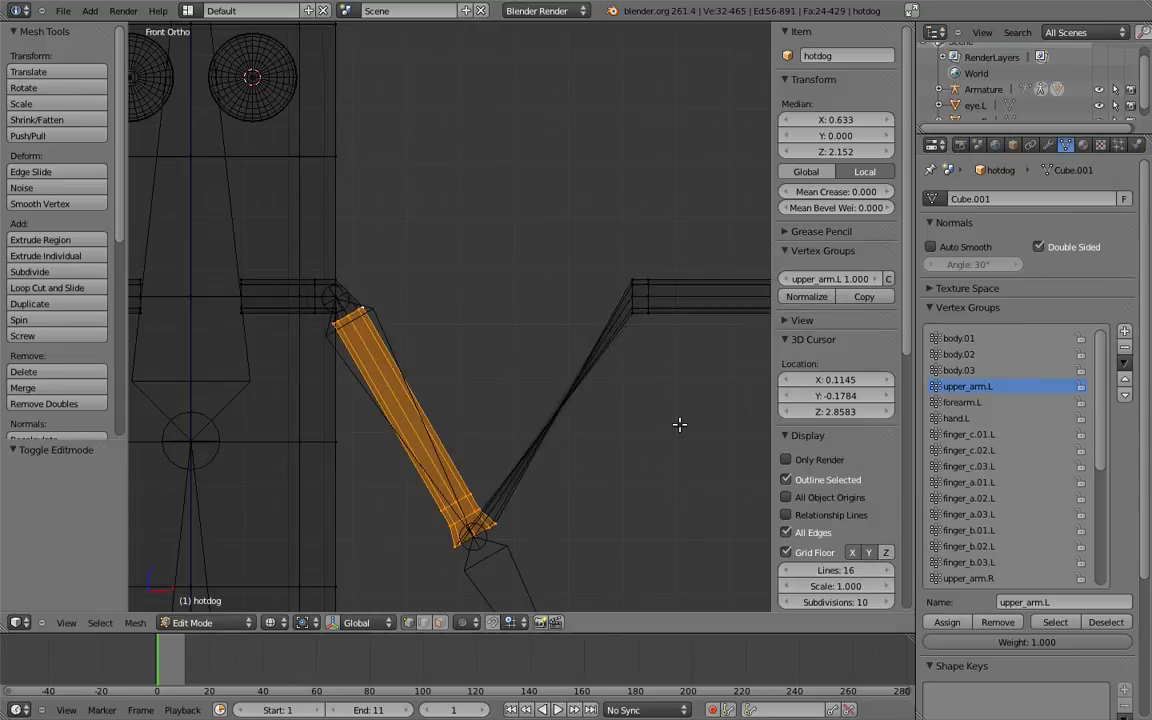
Step: Box-select the shoulder loops on both sides and assign them to body.03
{"action": "middle_click_drag", "start_coordinate": [511, 358], "coordinate": [583, 398], "text": "shift"}
{"action": "scroll", "coordinate": [609, 398], "scroll_direction": "up", "scroll_amount": 1}
{"action": "scroll", "coordinate": [635, 416], "scroll_direction": "up", "scroll_amount": 1}
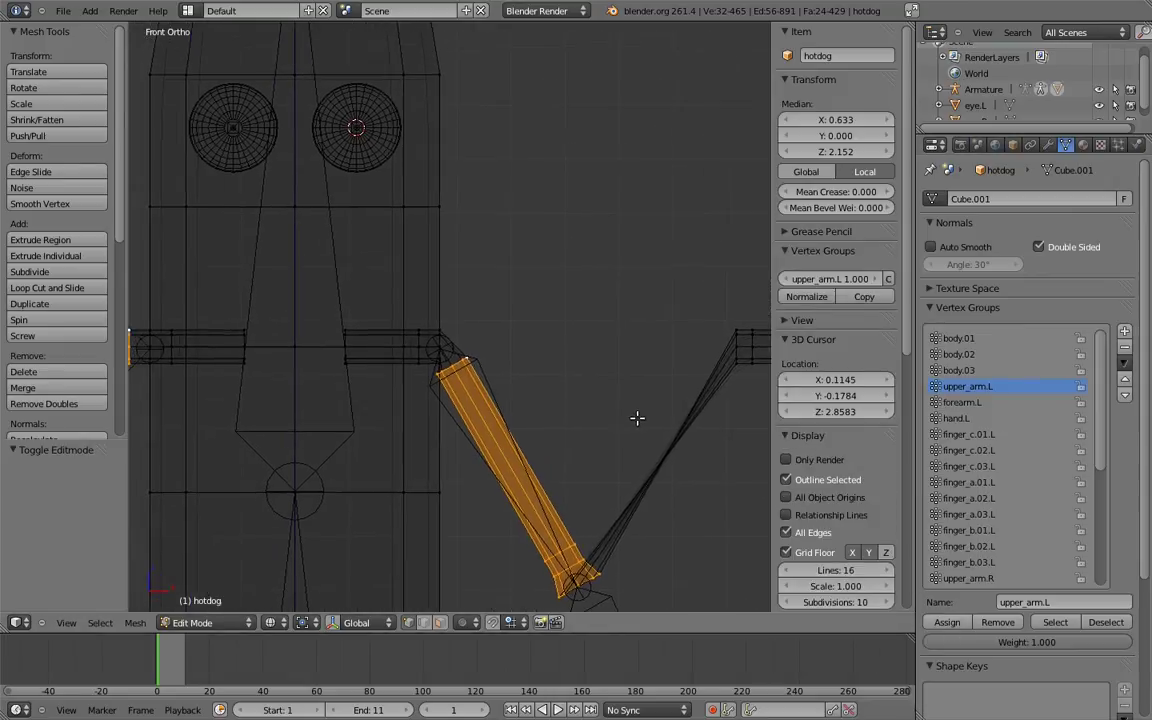
{"action": "scroll", "coordinate": [553, 405], "scroll_direction": "up", "scroll_amount": 1}
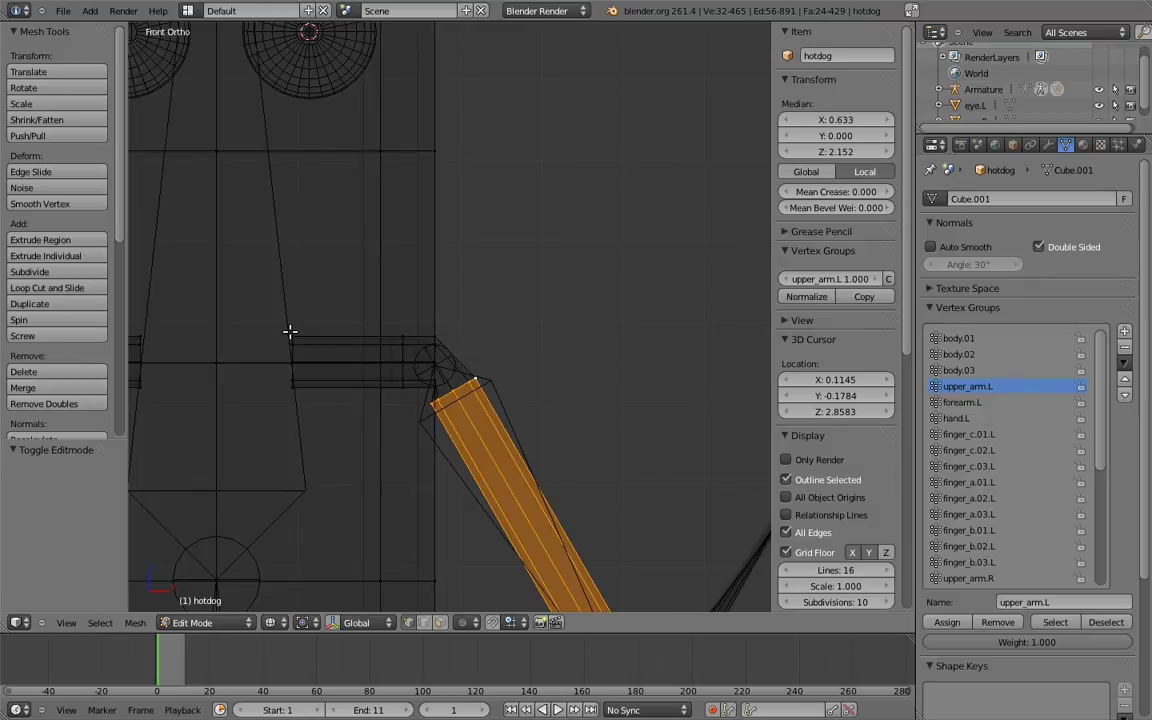
{"action": "key", "text": "a"}
{"action": "key", "text": "b"}
{"action": "left_click_drag", "start_coordinate": [265, 298], "coordinate": [443, 393]}
{"action": "scroll", "coordinate": [526, 254], "scroll_direction": "down", "scroll_amount": 3}
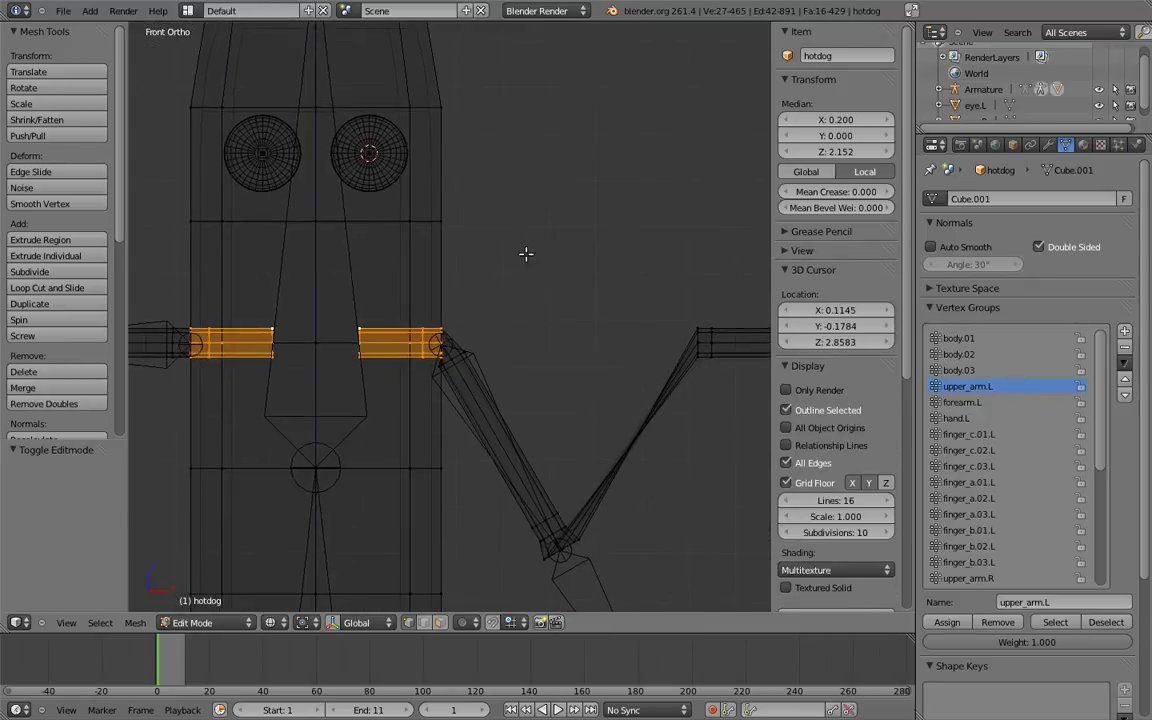
{"action": "left_click", "coordinate": [936, 624]}
Step: Add the shoulder-joint edge loop to body.03 as well
{"action": "scroll", "coordinate": [449, 319], "scroll_direction": "up", "scroll_amount": 4}
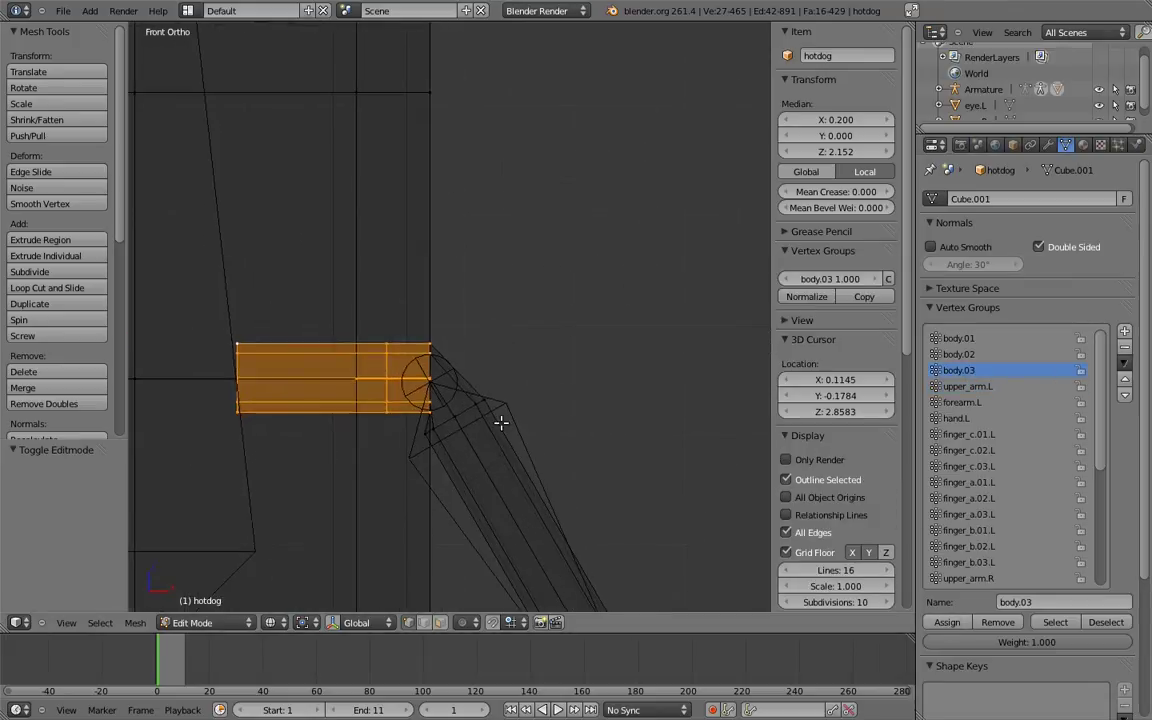
{"action": "left_click", "coordinate": [474, 421], "text": "alt"}
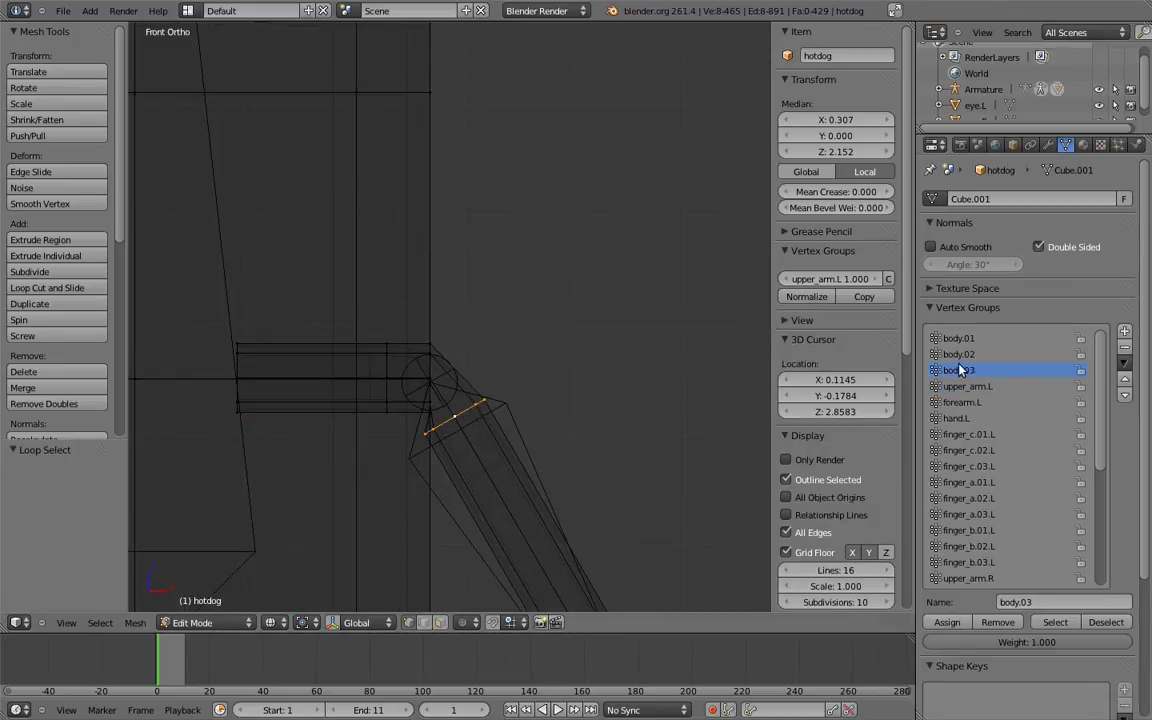
{"action": "left_click", "coordinate": [946, 624]}
{"action": "scroll", "coordinate": [486, 316], "scroll_direction": "down", "scroll_amount": 1}
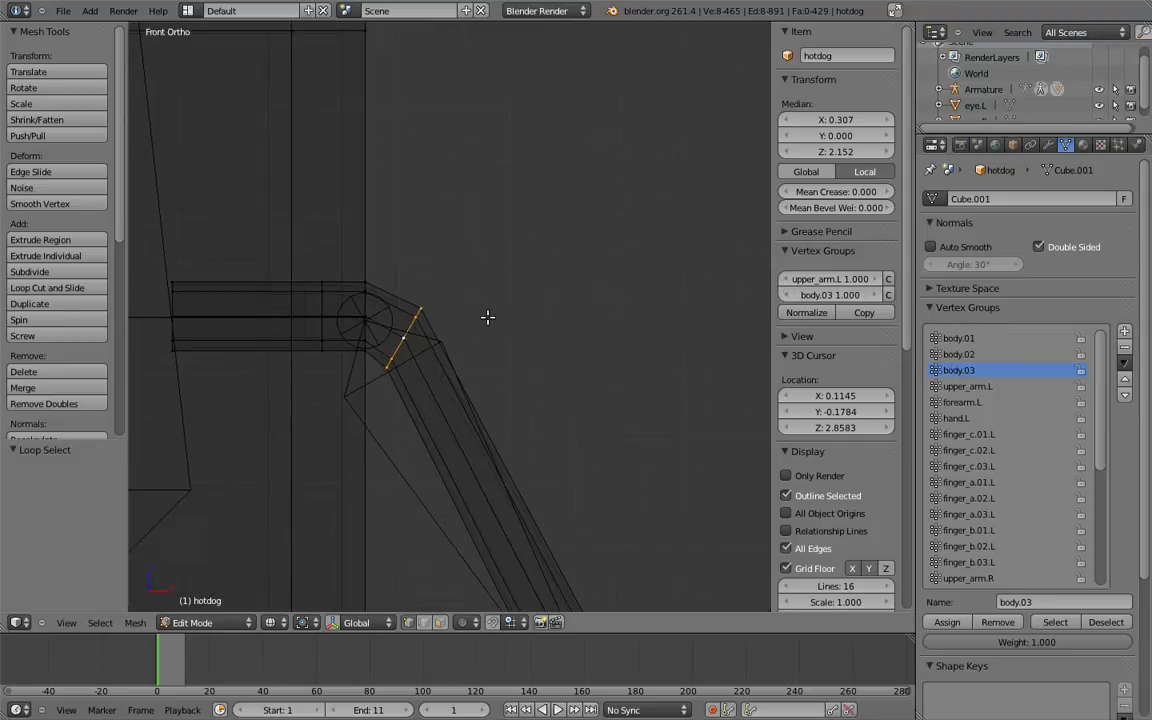
{"action": "scroll", "coordinate": [529, 283], "scroll_direction": "down", "scroll_amount": 2}
{"action": "scroll", "coordinate": [537, 331], "scroll_direction": "down", "scroll_amount": 1}
{"action": "scroll", "coordinate": [537, 331], "scroll_direction": "up", "scroll_amount": 1}
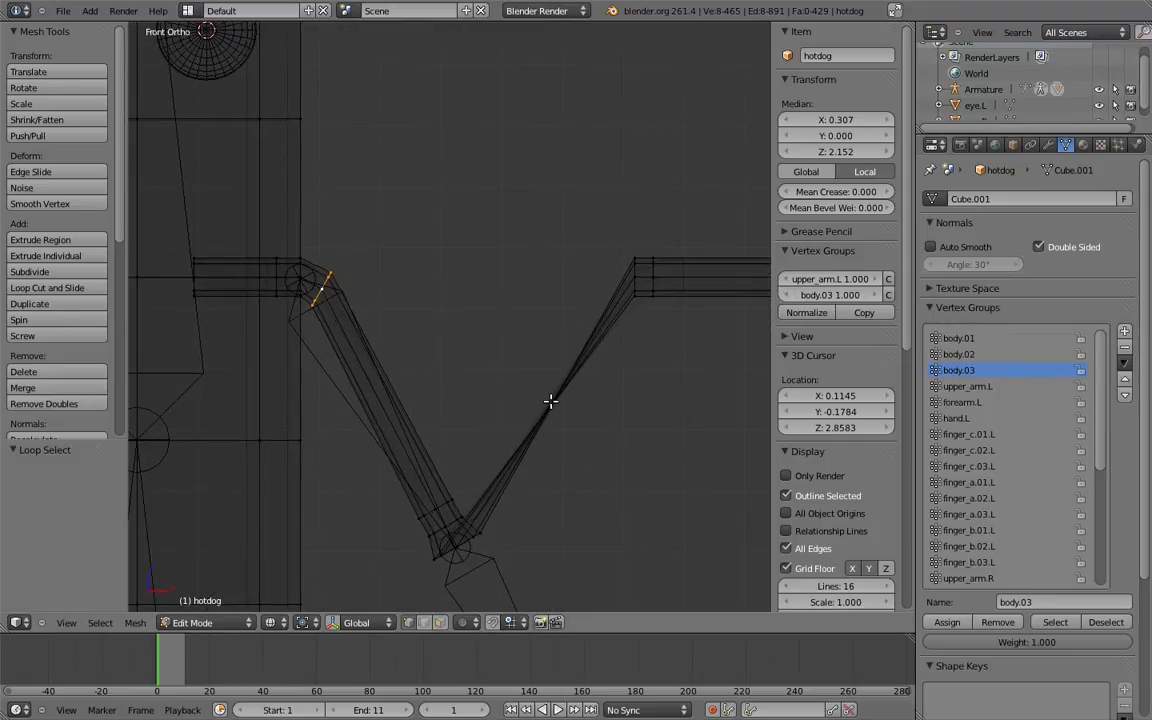
{"action": "scroll", "coordinate": [604, 360], "scroll_direction": "up", "scroll_amount": 1}
{"action": "scroll", "coordinate": [592, 367], "scroll_direction": "down", "scroll_amount": 1}
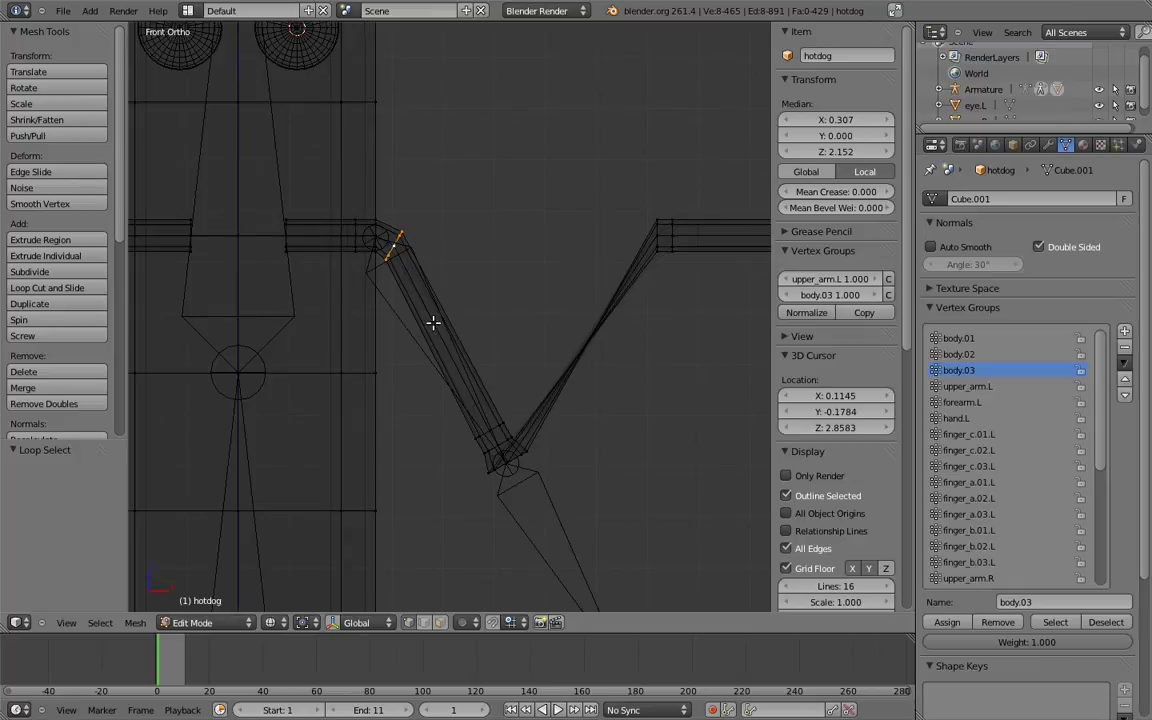
Step: Test-rotate upper_arm.L in Pose Mode, clear its rotation, then select forearm.L in top view
{"action": "key", "text": "ctrl+Tab"}
{"action": "key", "text": "r"}
{"action": "left_click", "coordinate": [546, 344]}
{"action": "key", "text": "alt+r"}
{"action": "scroll", "coordinate": [596, 360], "scroll_direction": "up", "scroll_amount": 2}
{"action": "mouse_move", "coordinate": [643, 237]}
{"action": "middle_mouse_down", "text": "shift"}
{"action": "mouse_move", "coordinate": [596, 360]}
{"action": "mouse_move", "coordinate": [622, 226]}
{"action": "mouse_move", "coordinate": [630, 268]}
{"action": "middle_mouse_up", "text": "shift"}
{"action": "right_click", "coordinate": [575, 343]}
{"action": "key", "text": "KP_7"}
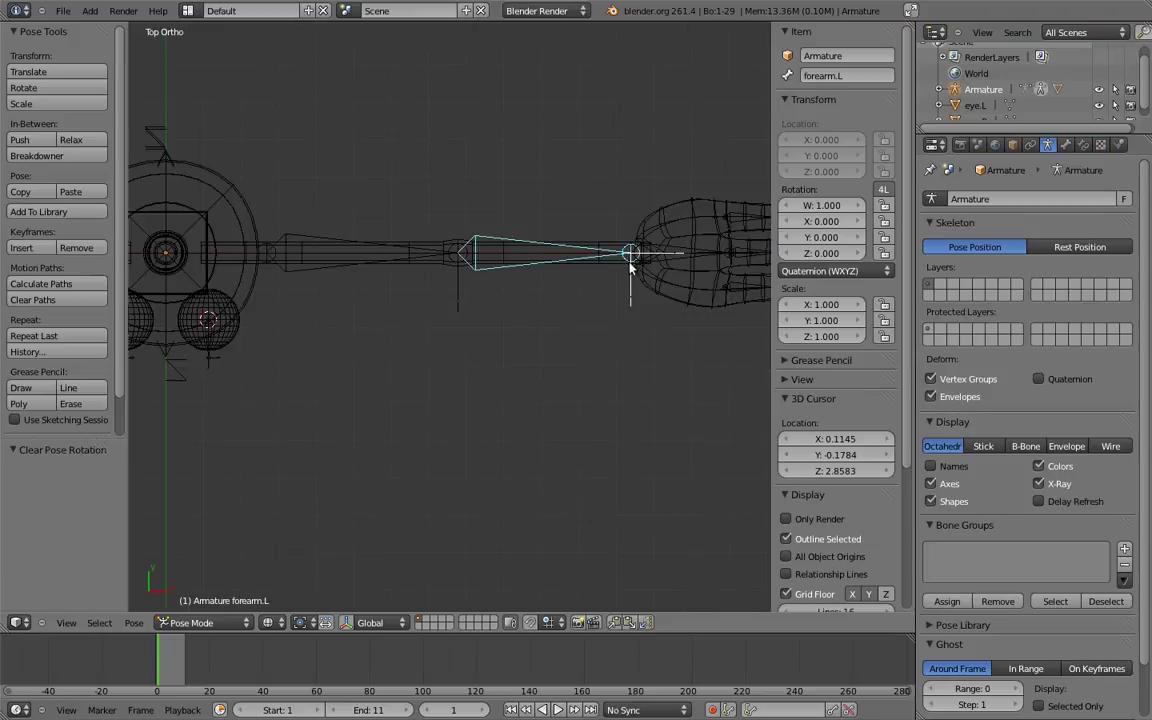
Step: Rotate the forearm.L bone 90° to test the elbow bend
{"action": "key", "text": "r"}
{"action": "left_click", "coordinate": [450, 425]}
{"action": "scroll", "coordinate": [494, 360], "scroll_direction": "up", "scroll_amount": 2}
{"action": "mouse_move", "coordinate": [494, 360]}
{"action": "middle_mouse_down", "text": "shift"}
{"action": "mouse_move", "coordinate": [584, 329]}
{"action": "mouse_move", "coordinate": [502, 302]}
{"action": "middle_mouse_up", "text": "shift"}
Step: Box-select the forearm vertices on the hotdog mesh and assign them to forearm.L
{"action": "right_click", "coordinate": [590, 326]}
{"action": "key", "text": "Tab"}
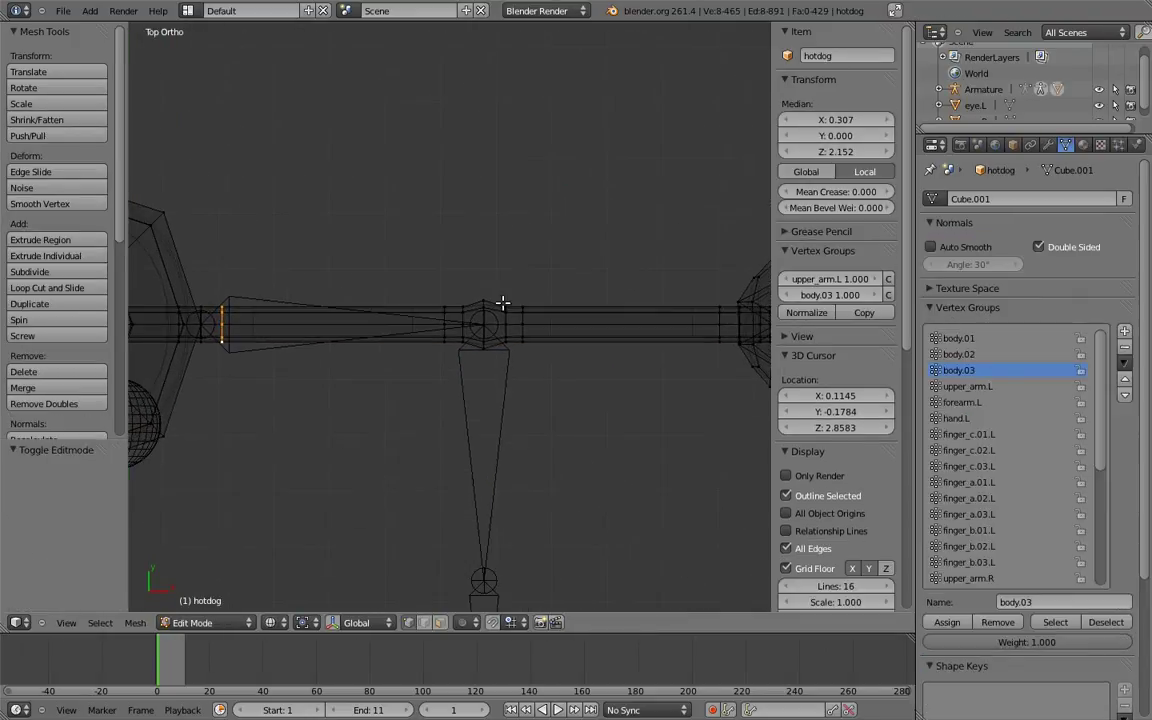
{"action": "right_click", "coordinate": [483, 298]}
{"action": "key", "text": "b"}
{"action": "left_click_drag", "start_coordinate": [476, 265], "coordinate": [733, 391]}
{"action": "middle_click_drag", "start_coordinate": [733, 391], "coordinate": [590, 421], "text": "shift"}
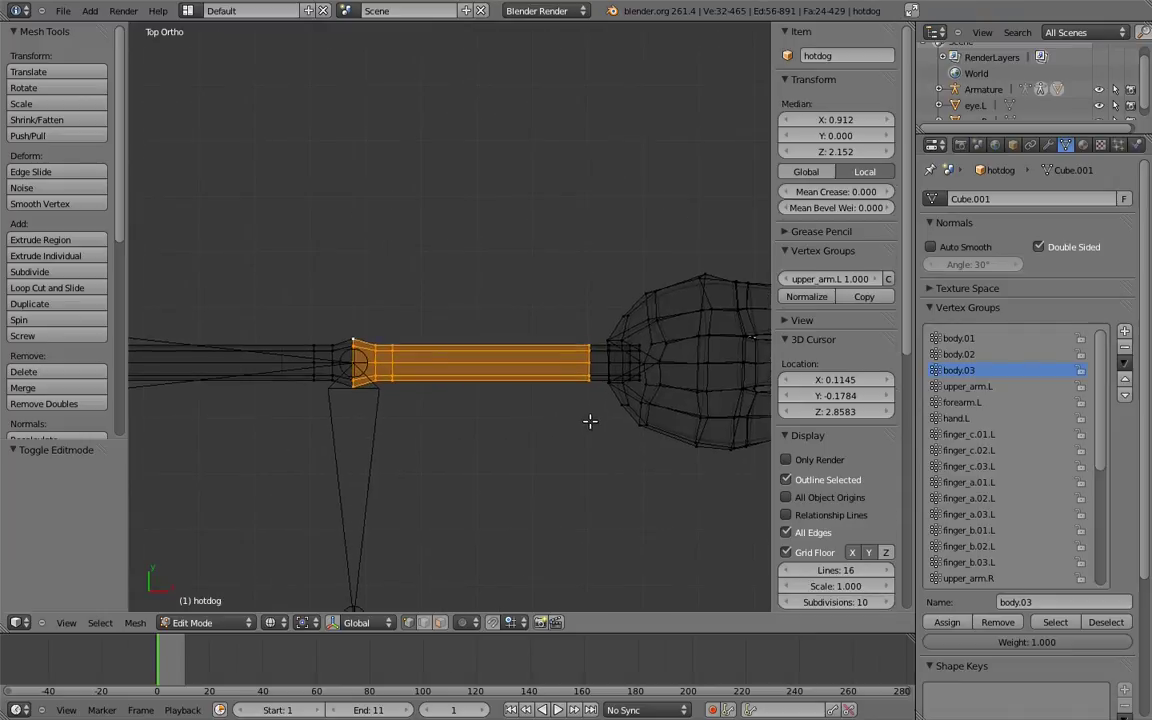
{"action": "left_click", "coordinate": [950, 622]}
Step: Clear the forearm.L bone's rotation in Pose Mode
{"action": "mouse_move", "coordinate": [481, 427]}
{"action": "middle_mouse_down", "text": "shift"}
{"action": "mouse_move", "coordinate": [586, 296]}
{"action": "mouse_move", "coordinate": [553, 301]}
{"action": "mouse_move", "coordinate": [579, 352]}
{"action": "middle_mouse_up", "text": "shift"}
{"action": "key", "text": "Tab"}
{"action": "right_click", "coordinate": [515, 462]}
{"action": "key", "text": "ctrl+Tab"}
{"action": "key", "text": "r"}
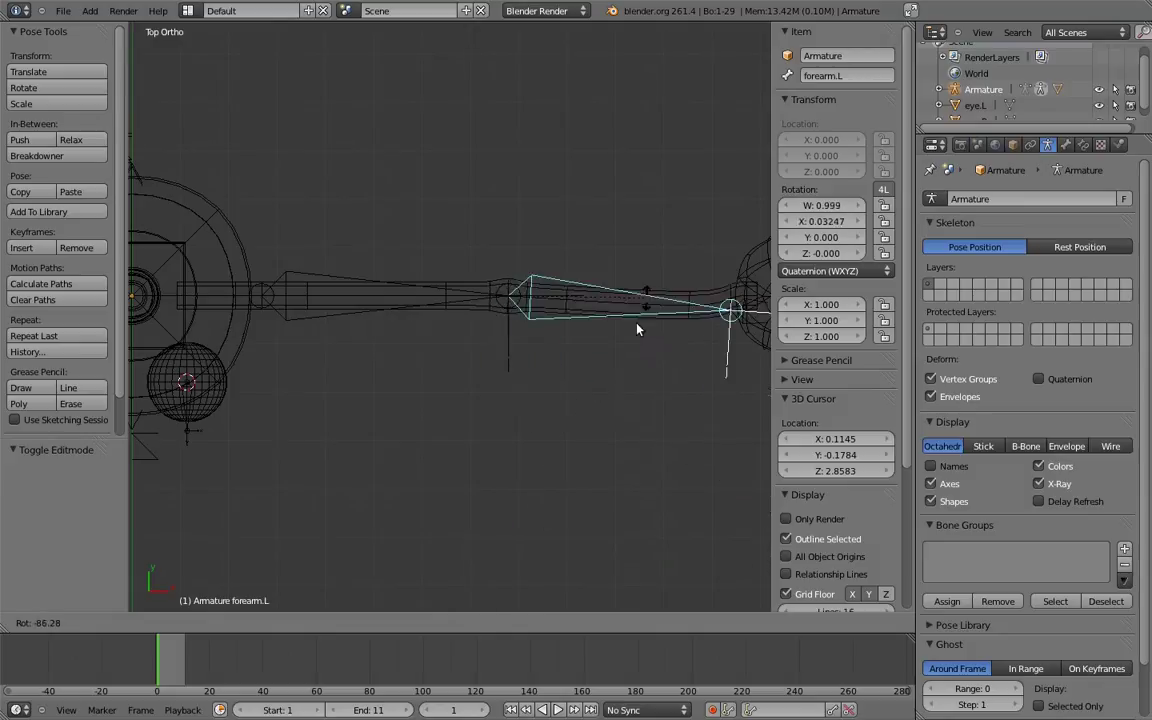
{"action": "right_click", "coordinate": [645, 380]}
{"action": "middle_click_drag", "start_coordinate": [645, 380], "coordinate": [612, 352], "text": "shift"}
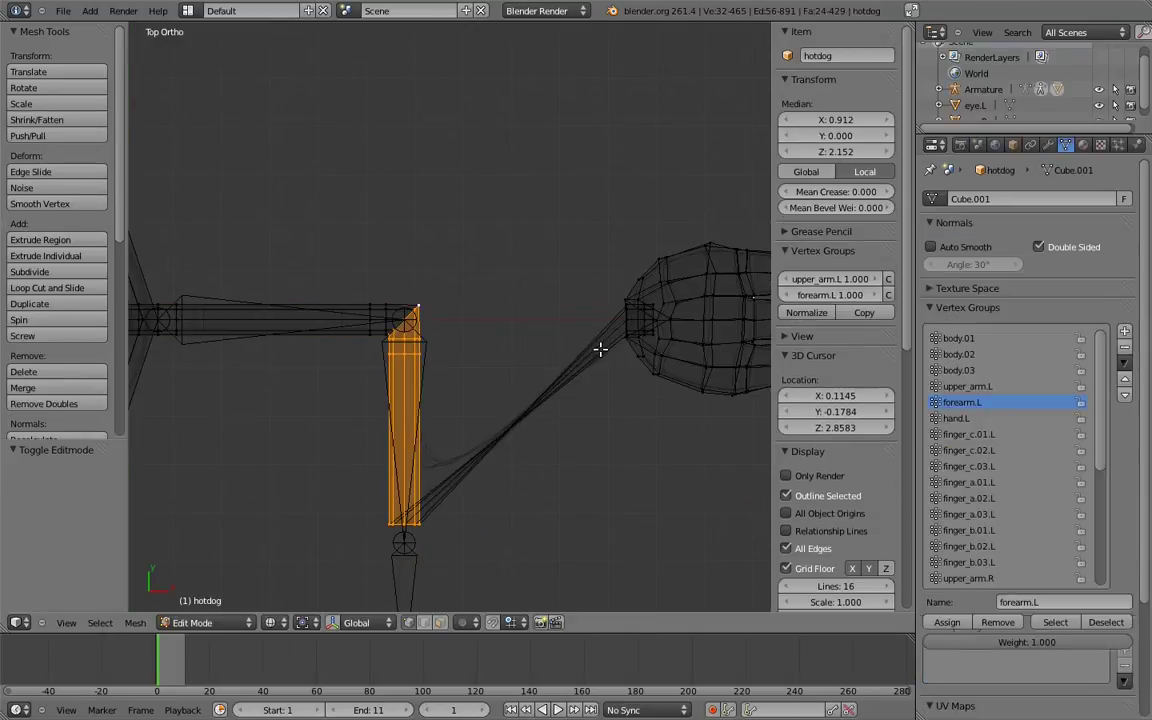
{"action": "key", "text": "alt+r"}
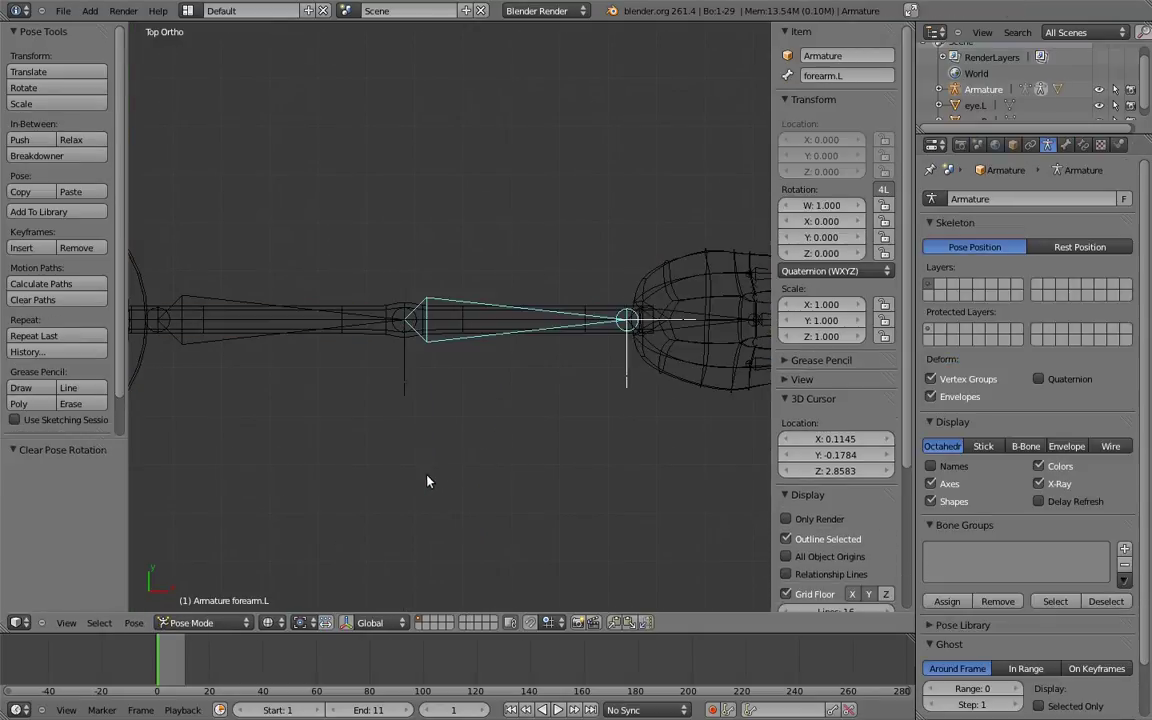
Step: Select the ring of wrist faces, extending the selection toward the hand
{"action": "middle_click_drag", "start_coordinate": [429, 481], "coordinate": [470, 432], "text": "shift"}
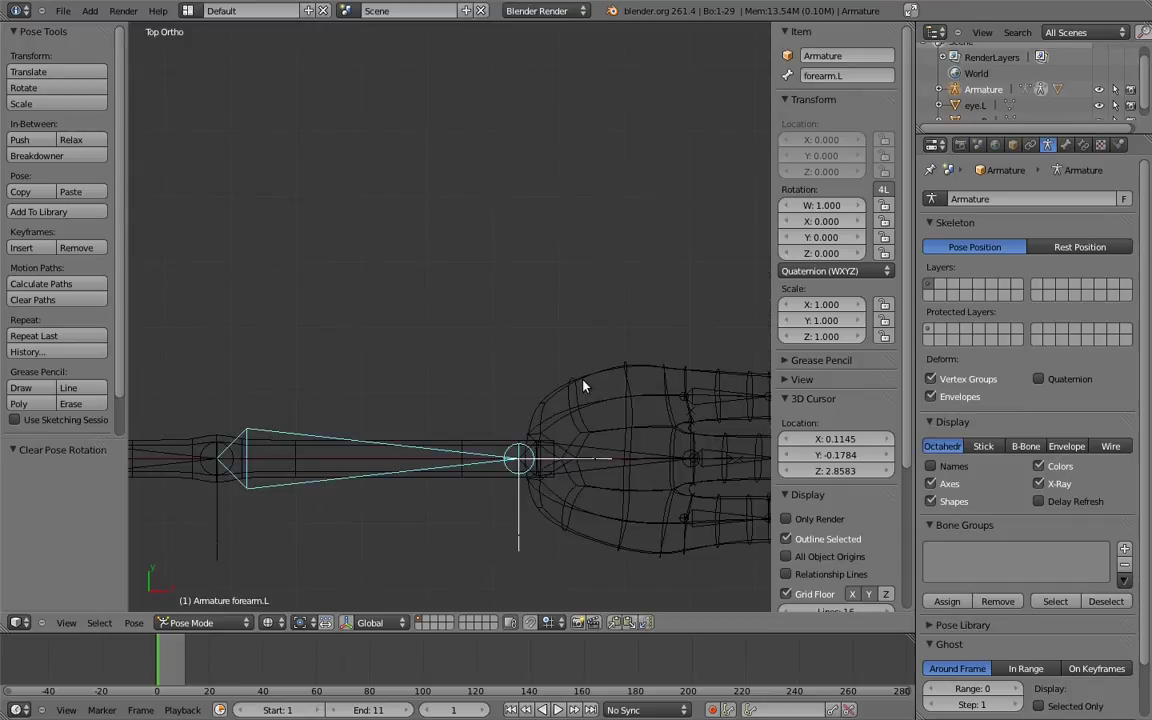
{"action": "scroll", "coordinate": [508, 425], "scroll_direction": "up", "scroll_amount": 1}
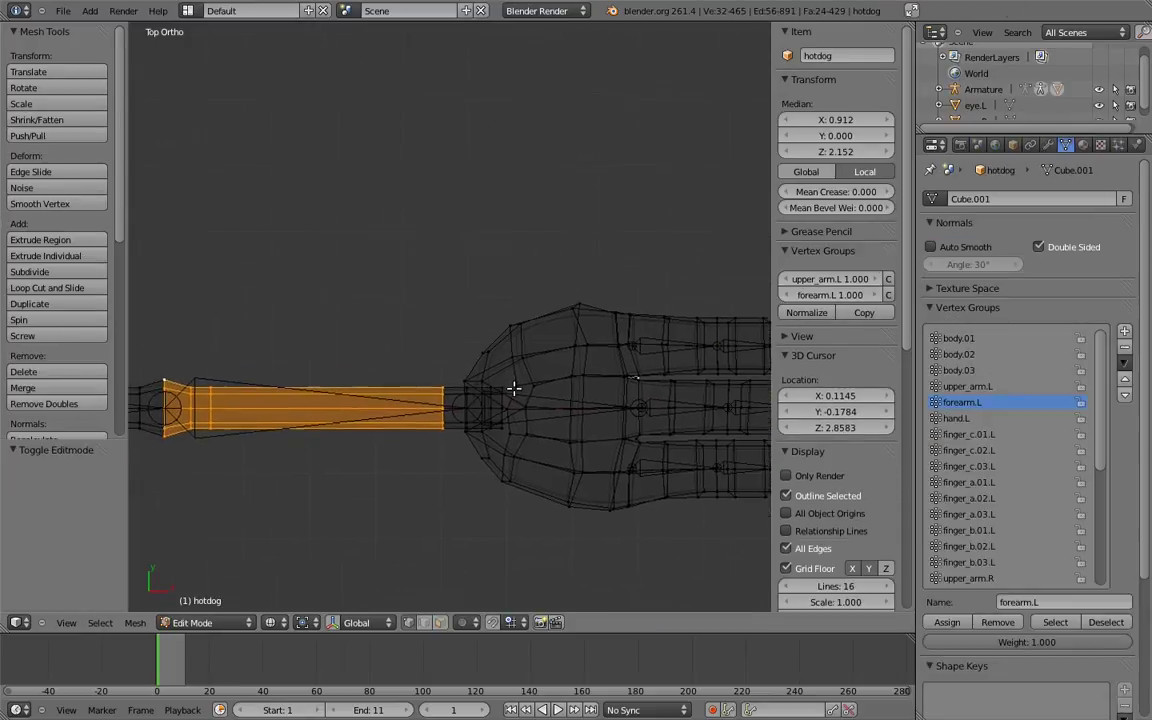
{"action": "scroll", "coordinate": [514, 391], "scroll_direction": "up", "scroll_amount": 4}
{"action": "scroll", "coordinate": [470, 357], "scroll_direction": "up", "scroll_amount": 1}
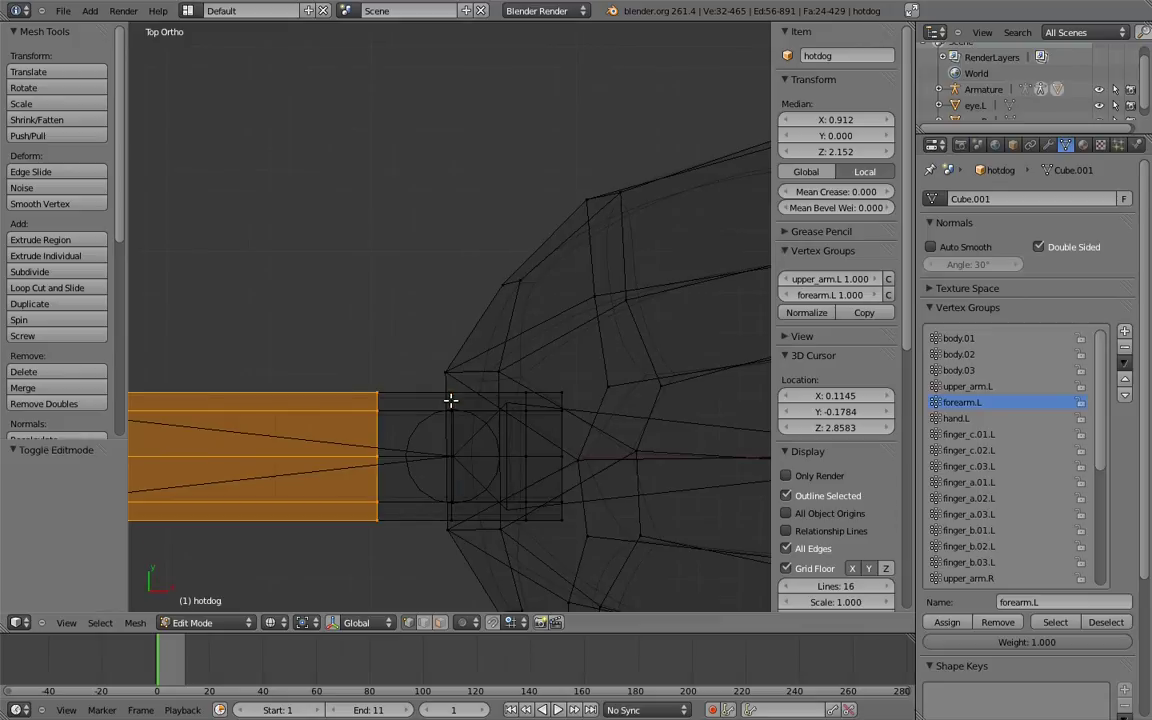
{"action": "right_click", "coordinate": [451, 400], "text": "alt"}
{"action": "right_click", "coordinate": [524, 400], "text": "alt+shift"}
{"action": "right_click", "coordinate": [562, 397], "text": "alt+shift"}
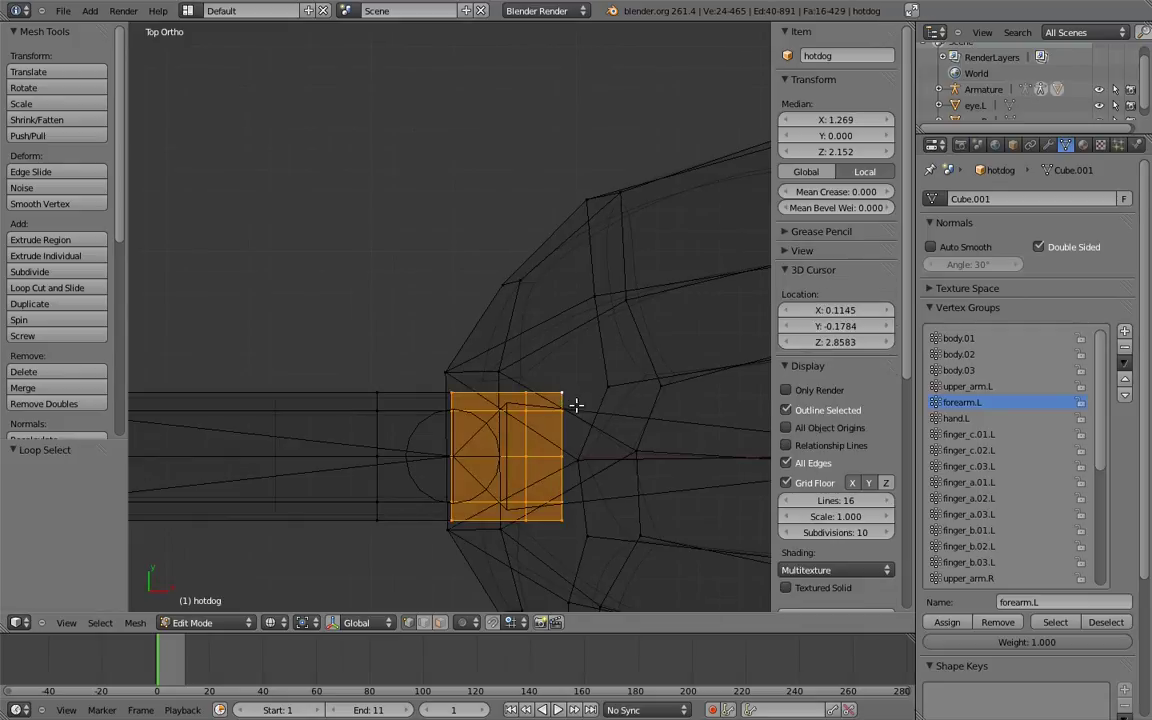
Step: Assign the wrist faces to hand.L and test-rotate the hand.L bone
{"action": "left_click", "coordinate": [945, 624]}
{"action": "scroll", "coordinate": [578, 325], "scroll_direction": "down", "scroll_amount": 4}
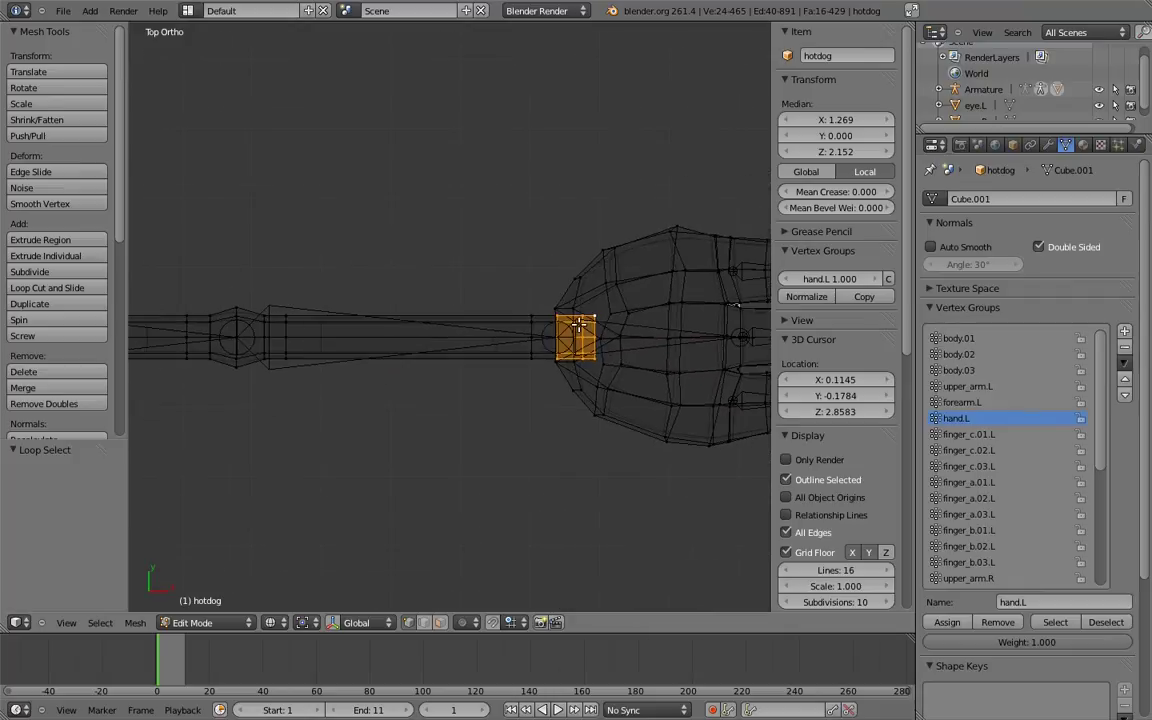
{"action": "key", "text": "Tab"}
{"action": "right_click", "coordinate": [640, 333]}
{"action": "key", "text": "ctrl+Tab"}
{"action": "key", "text": "r"}
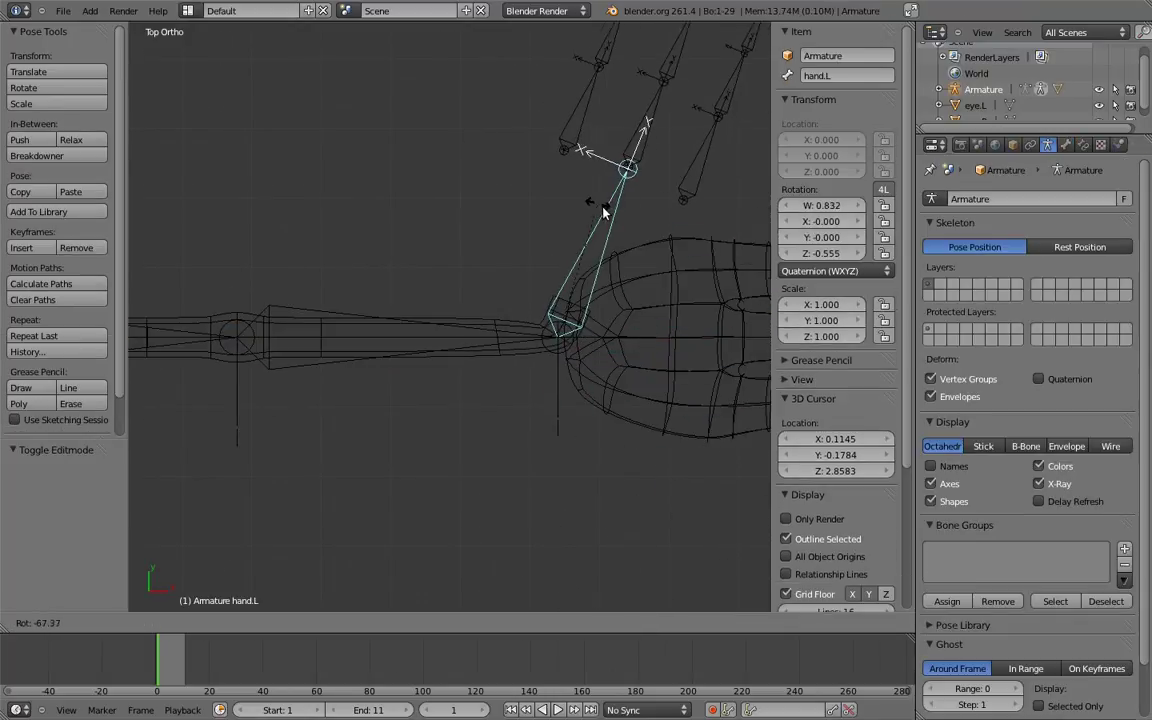
{"action": "left_click", "coordinate": [504, 326]}
Step: Back in mesh Edit Mode, select the wrist edge loop and assign it to forearm.L
{"action": "right_click", "coordinate": [505, 326]}
{"action": "key", "text": "ctrl+Tab"}
{"action": "right_click", "coordinate": [507, 325]}
{"action": "key", "text": "Tab"}
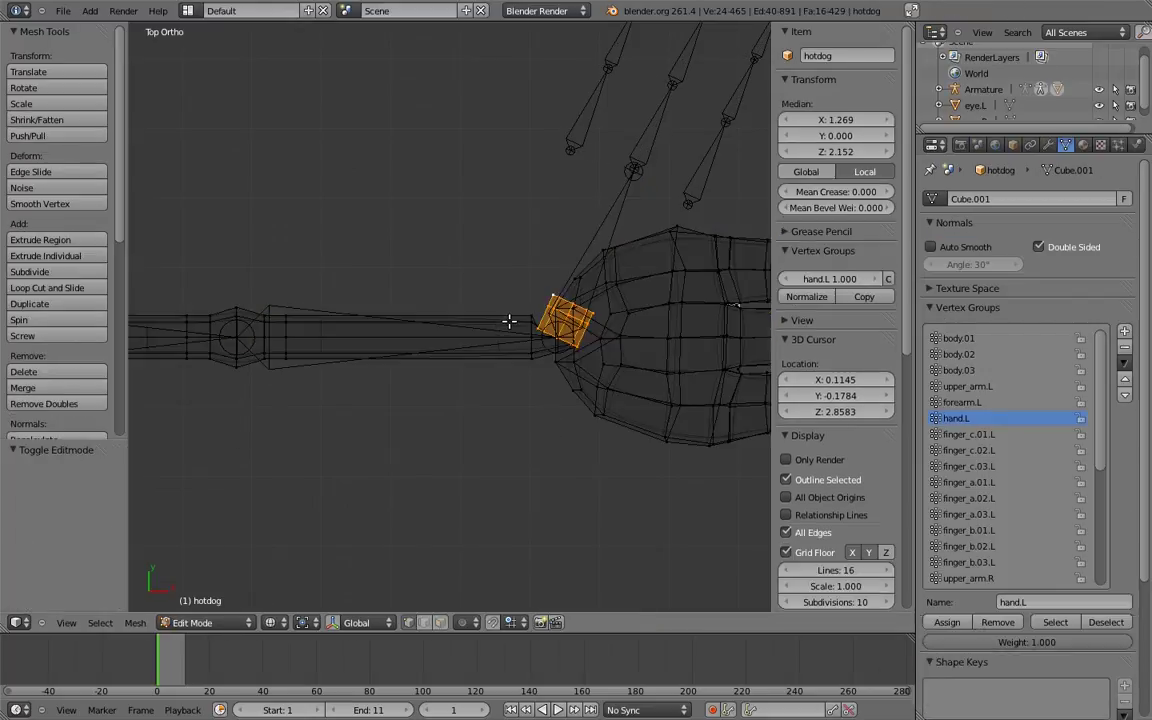
{"action": "scroll", "coordinate": [522, 321], "scroll_direction": "up", "scroll_amount": 4}
{"action": "middle_click_drag", "start_coordinate": [555, 476], "coordinate": [541, 375], "text": "shift"}
{"action": "scroll", "coordinate": [541, 375], "scroll_direction": "down", "scroll_amount": 1}
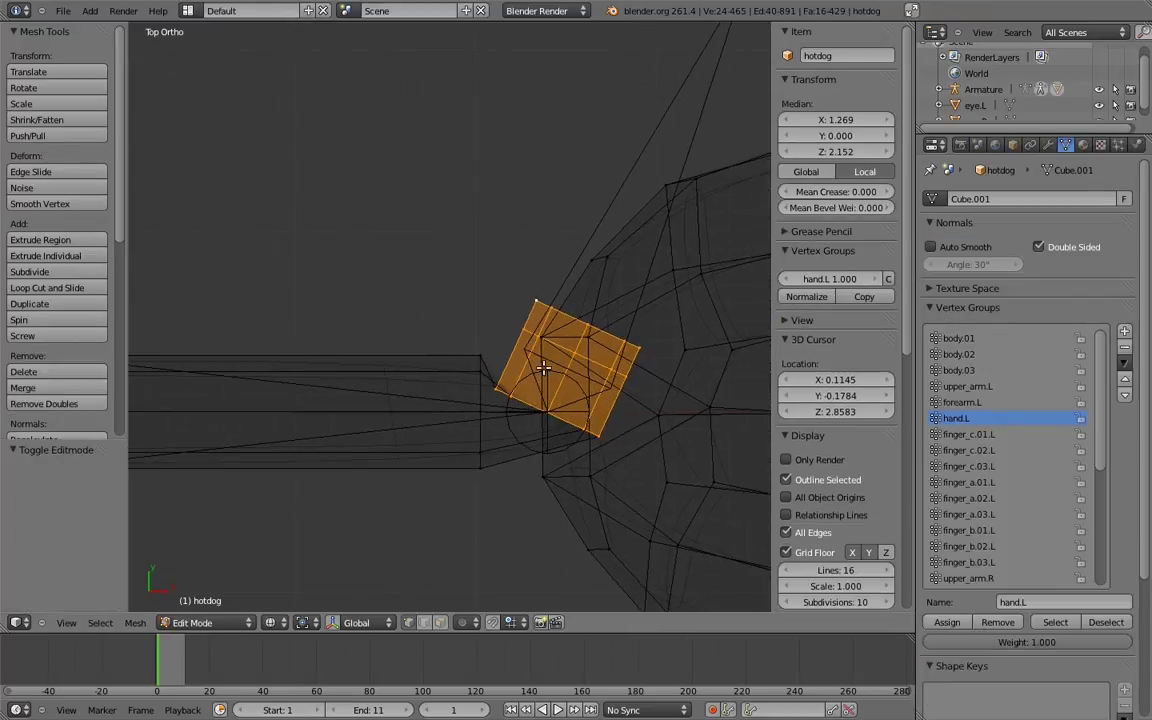
{"action": "right_click", "coordinate": [563, 422], "text": "alt"}
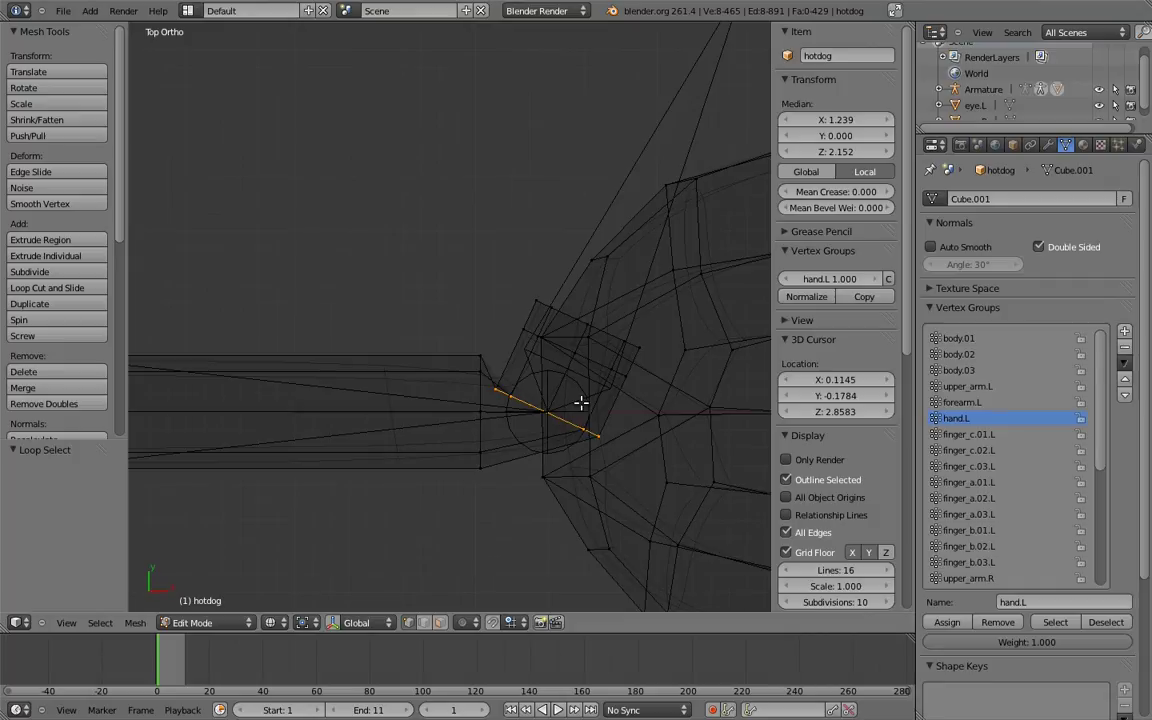
{"action": "left_click", "coordinate": [955, 402]}
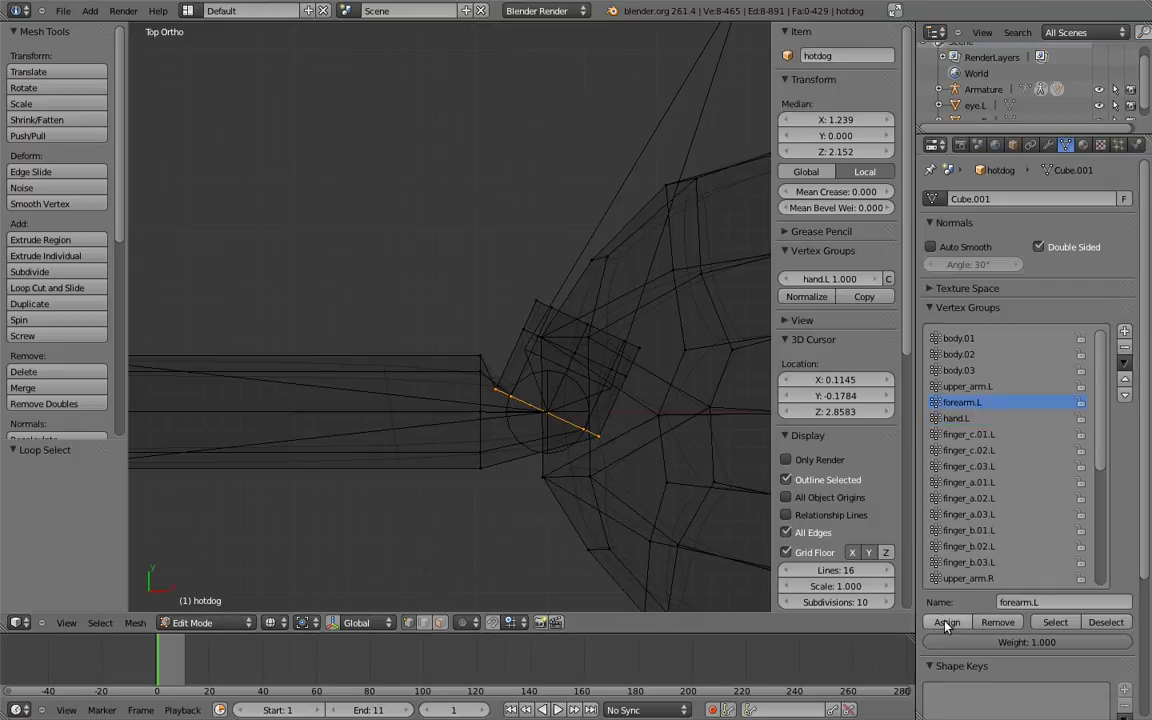
{"action": "left_click", "coordinate": [945, 625]}
Step: Test-bend hand.L again, clear its rotation, and return to editing the hotdog mesh
{"action": "scroll", "coordinate": [515, 335], "scroll_direction": "down", "scroll_amount": 2}
{"action": "key", "text": "Tab"}
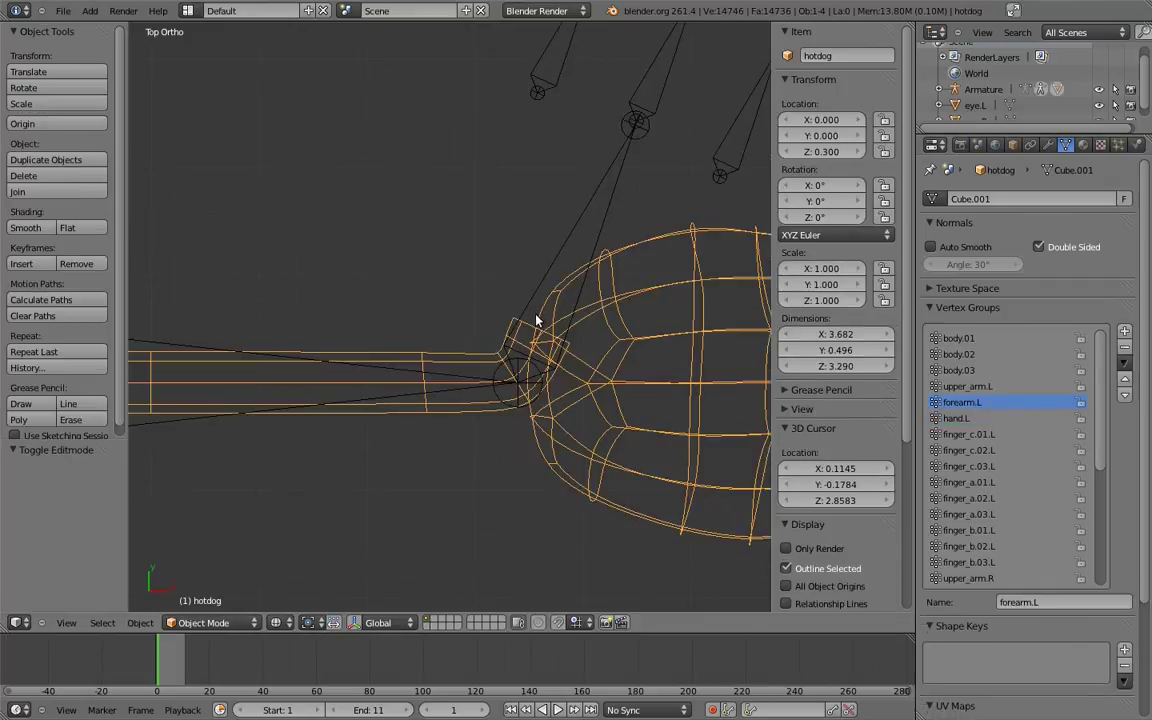
{"action": "right_click", "coordinate": [530, 275]}
{"action": "key", "text": "ctrl+Tab"}
{"action": "key", "text": "r"}
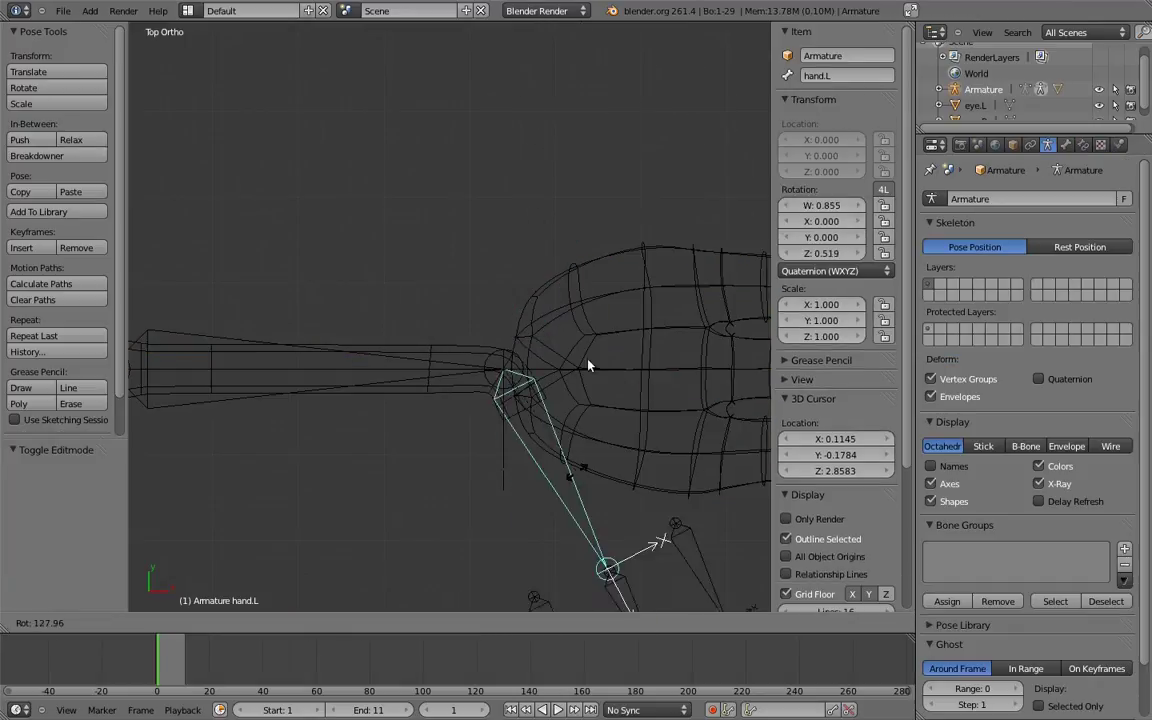
{"action": "left_click", "coordinate": [587, 314]}
{"action": "key", "text": "alt+r"}
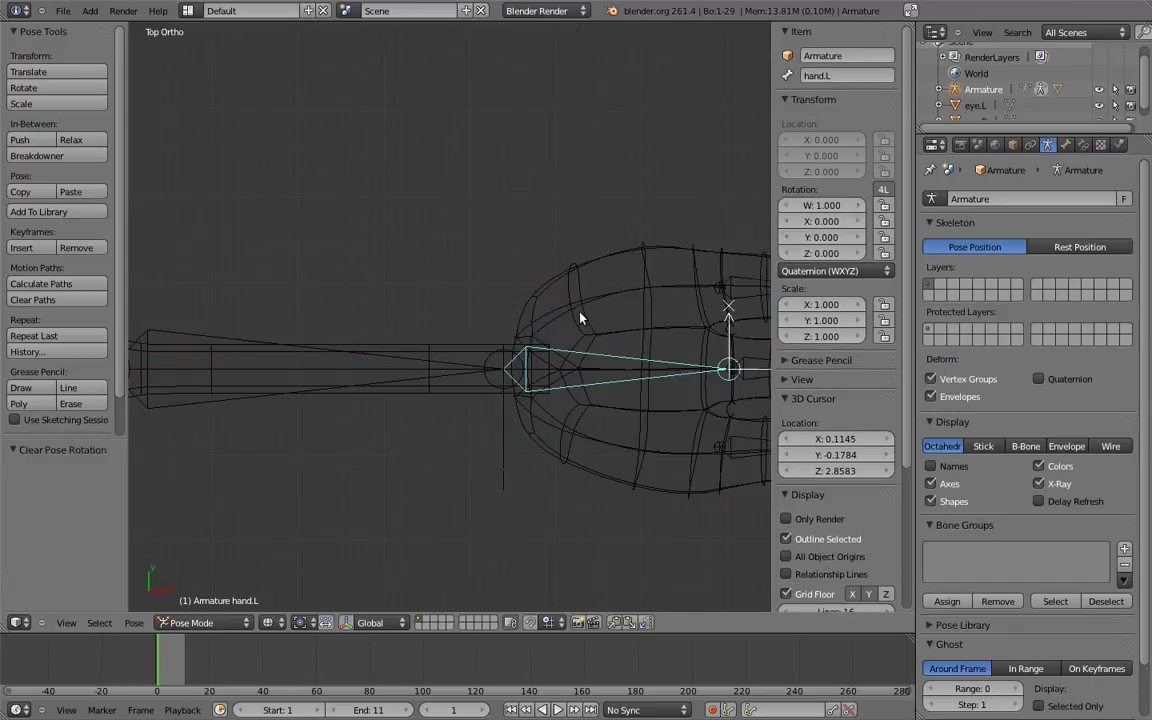
{"action": "key", "text": "ctrl+Tab"}
{"action": "scroll", "coordinate": [530, 368], "scroll_direction": "down", "scroll_amount": 1}
{"action": "scroll", "coordinate": [532, 340], "scroll_direction": "down", "scroll_amount": 1}
{"action": "right_click", "coordinate": [533, 318]}
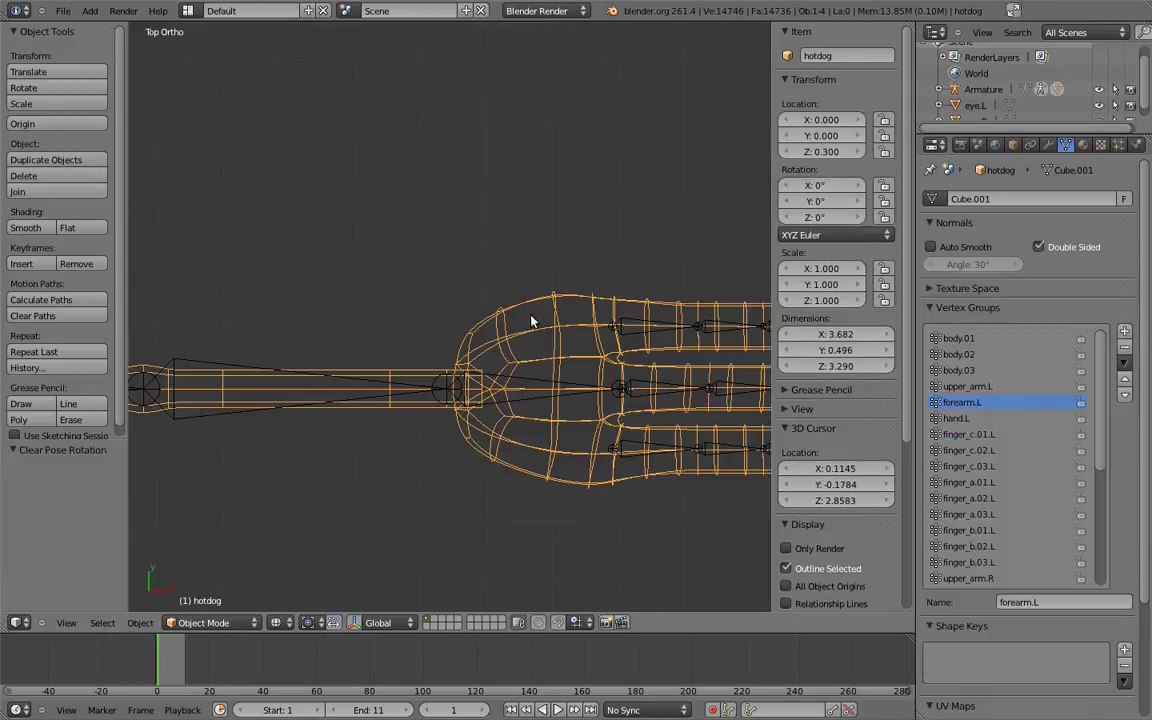
{"action": "key", "text": "Tab"}
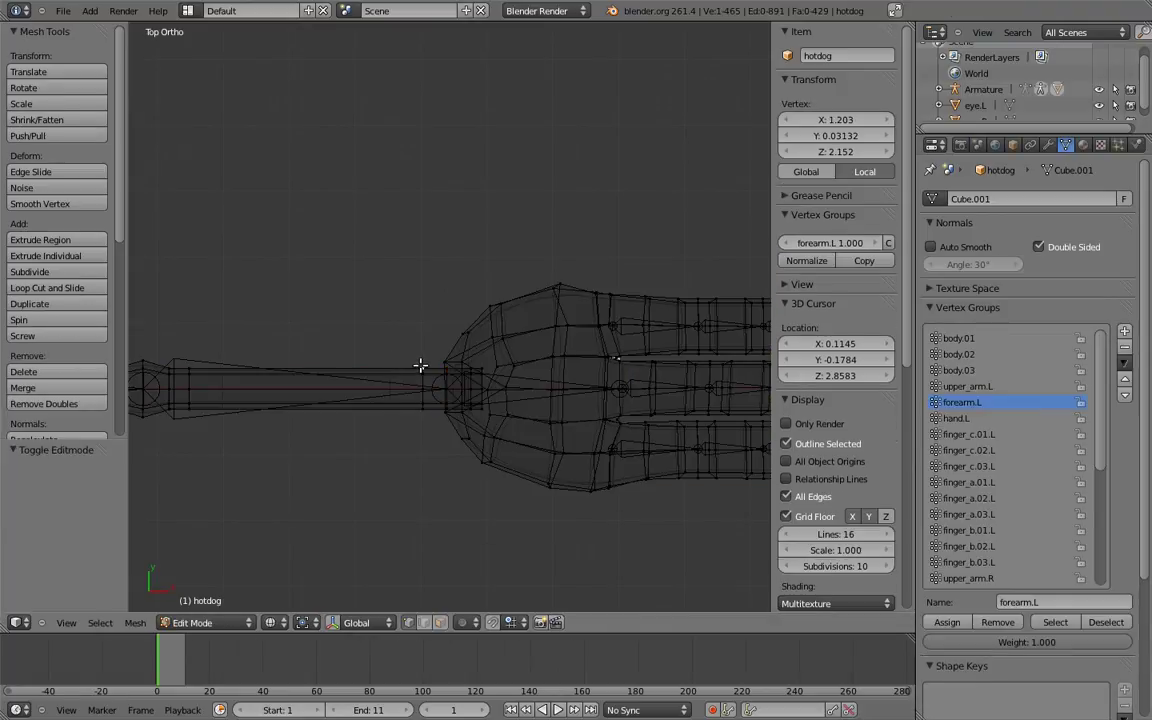
Step: Hide the arm piece and add the box-selected palm vertices to hand.L
{"action": "key", "text": "l"}
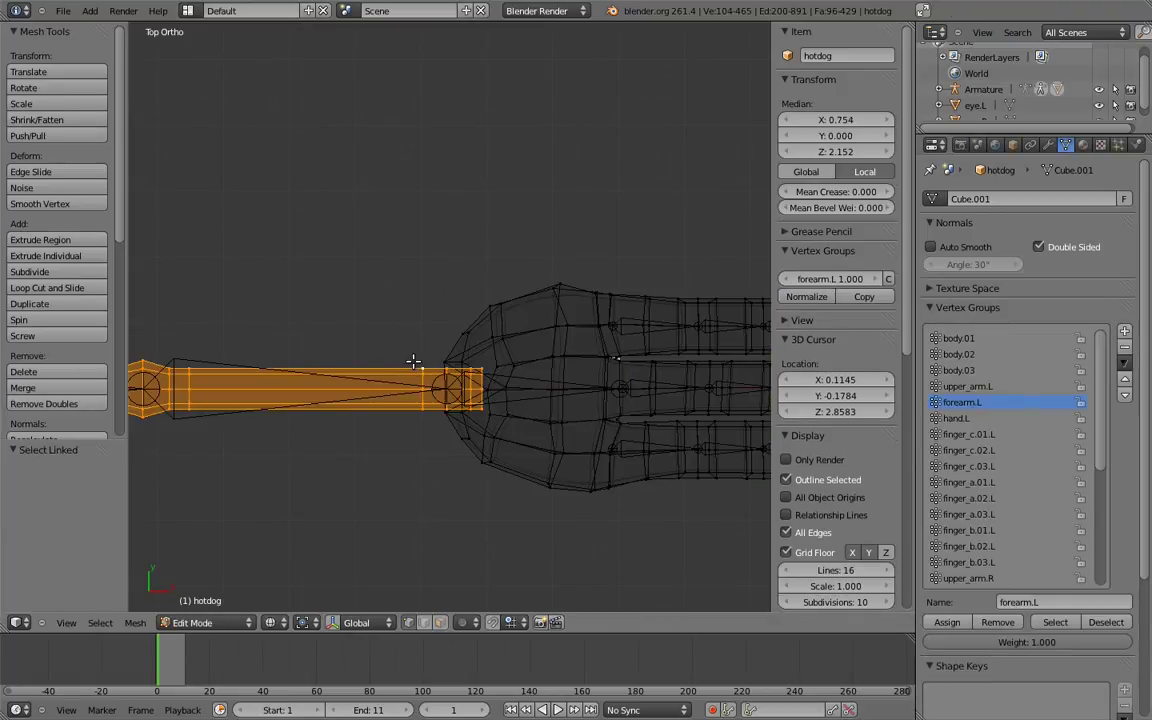
{"action": "key", "text": "h"}
{"action": "mouse_move", "coordinate": [504, 337]}
{"action": "middle_mouse_down", "text": "shift"}
{"action": "mouse_move", "coordinate": [473, 399]}
{"action": "mouse_move", "coordinate": [470, 368]}
{"action": "middle_mouse_up", "text": "shift"}
{"action": "key", "text": "KP_1"}
{"action": "right_click", "coordinate": [437, 330]}
{"action": "key", "text": "b"}
{"action": "mouse_move", "coordinate": [350, 284]}
{"action": "left_mouse_down"}
{"action": "mouse_move", "coordinate": [436, 403]}
{"action": "mouse_move", "coordinate": [548, 482]}
{"action": "left_mouse_up"}
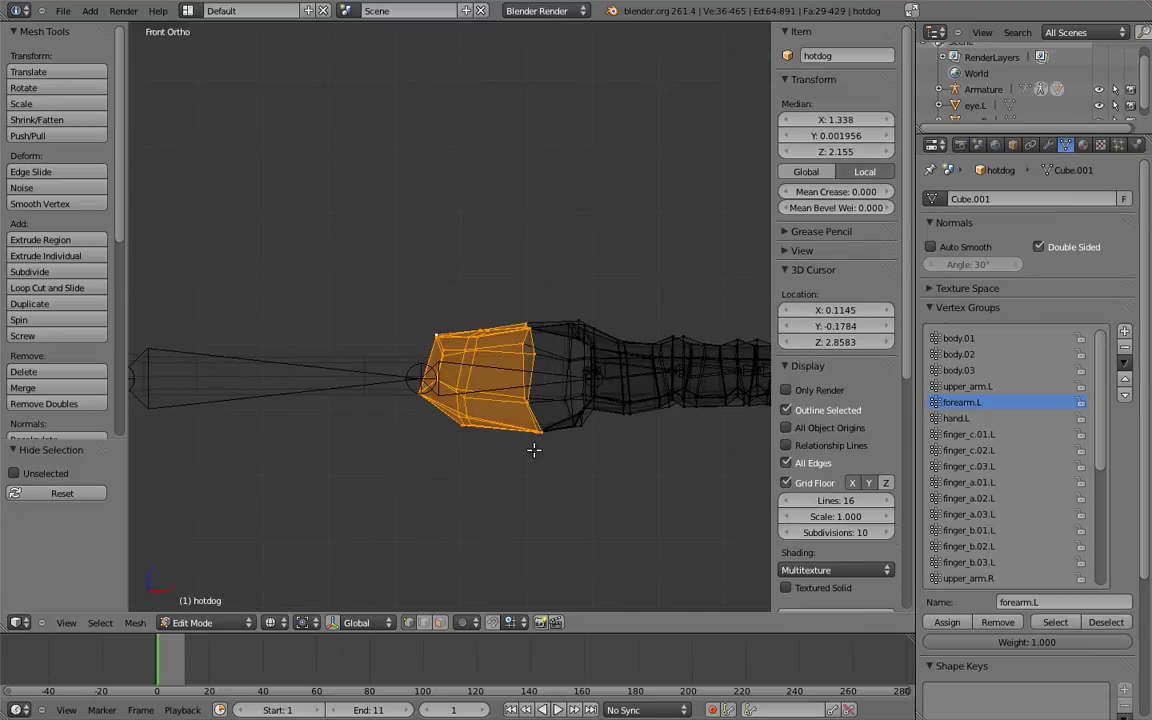
{"action": "left_click", "coordinate": [953, 623]}
Step: Select the edge loop at the finger bases and add it to hand.L
{"action": "middle_click_drag", "start_coordinate": [489, 306], "coordinate": [439, 540]}
{"action": "key", "text": "z"}
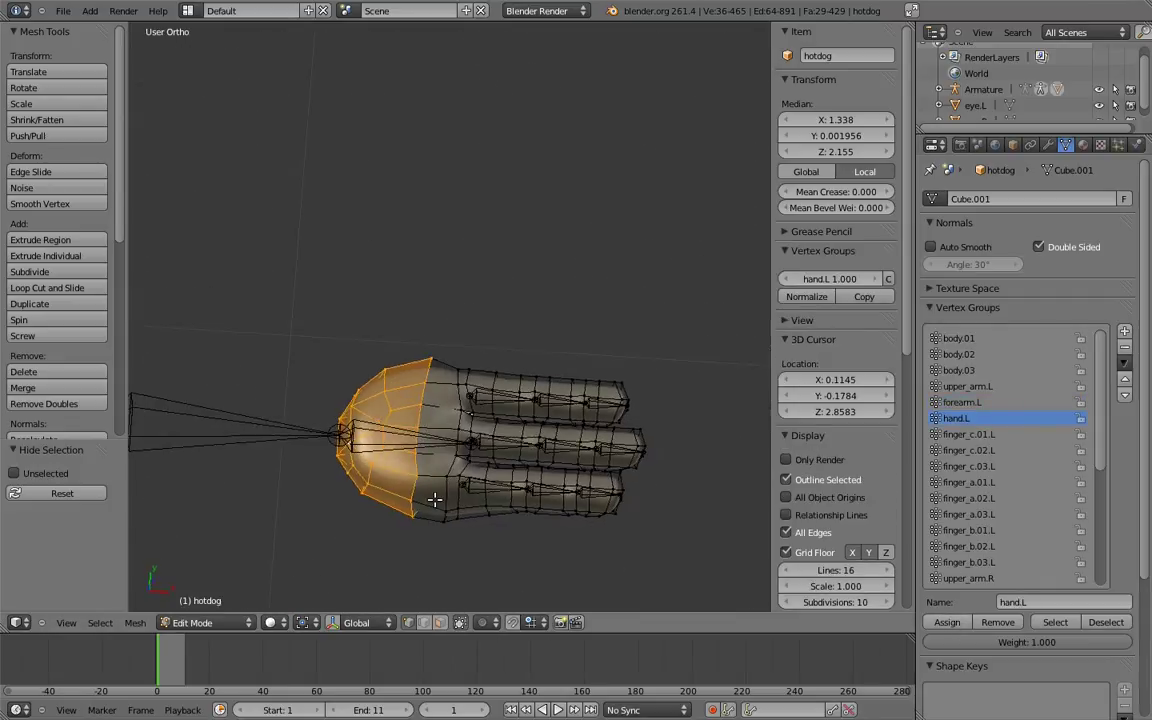
{"action": "key", "text": "KP_7"}
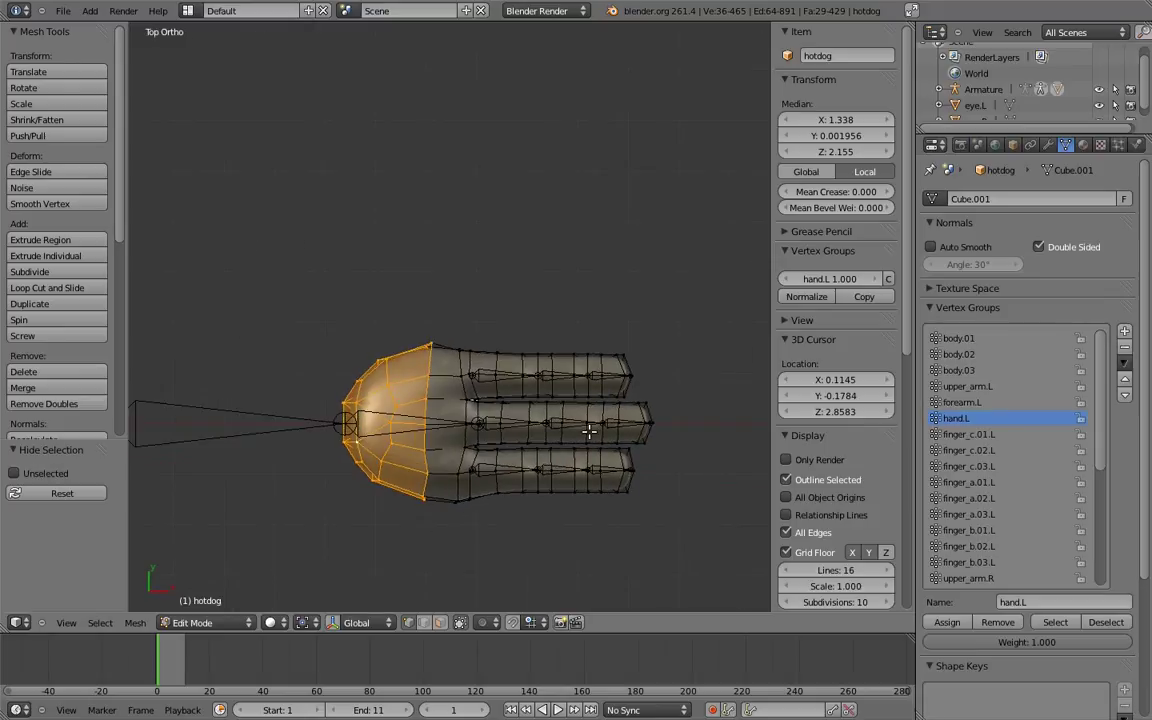
{"action": "scroll", "coordinate": [418, 455], "scroll_direction": "up", "scroll_amount": 2}
{"action": "scroll", "coordinate": [496, 378], "scroll_direction": "up", "scroll_amount": 3}
{"action": "key", "text": "z"}
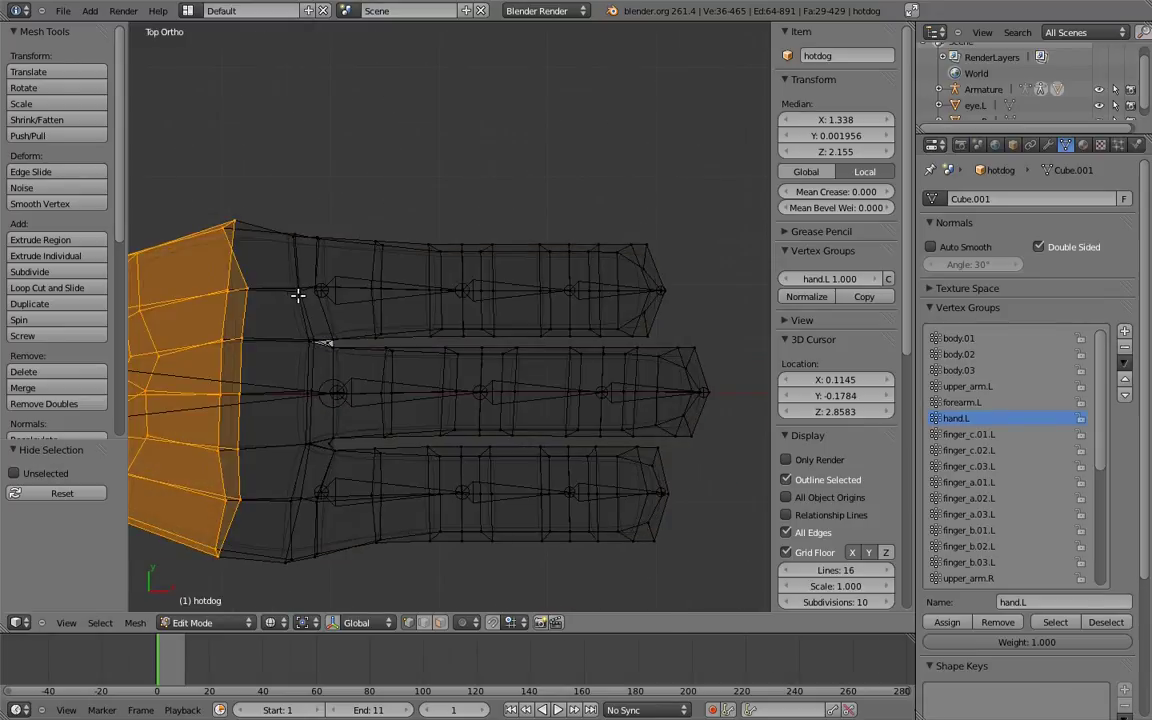
{"action": "middle_click_drag", "start_coordinate": [298, 298], "coordinate": [318, 308], "text": "shift"}
{"action": "left_click", "coordinate": [313, 273], "text": "alt"}
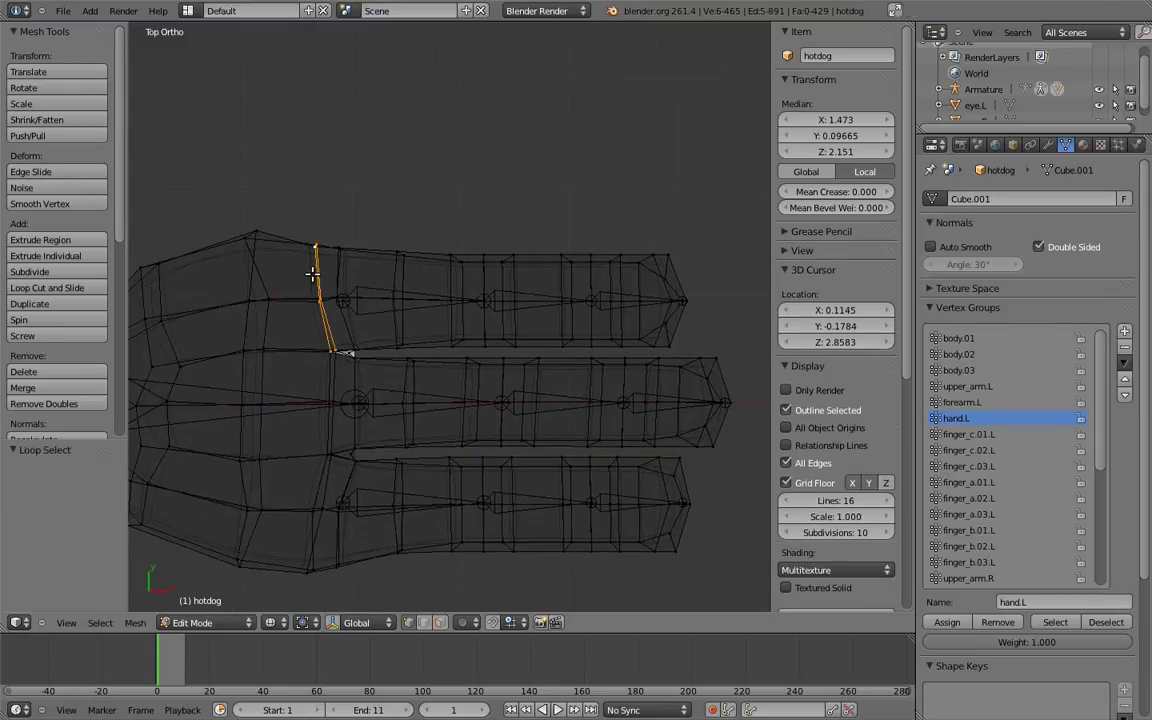
{"action": "left_click", "coordinate": [315, 480], "text": "alt+shift"}
{"action": "middle_click_drag", "start_coordinate": [344, 370], "coordinate": [385, 348], "text": "shift"}
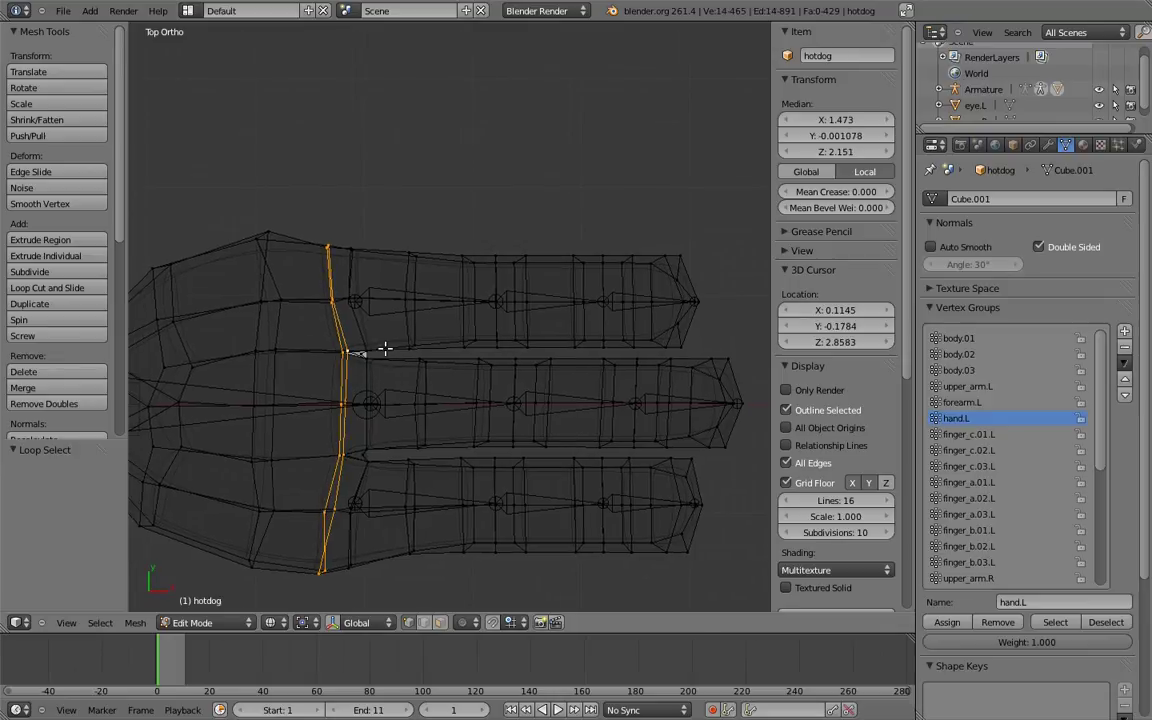
{"action": "left_click", "coordinate": [950, 622]}
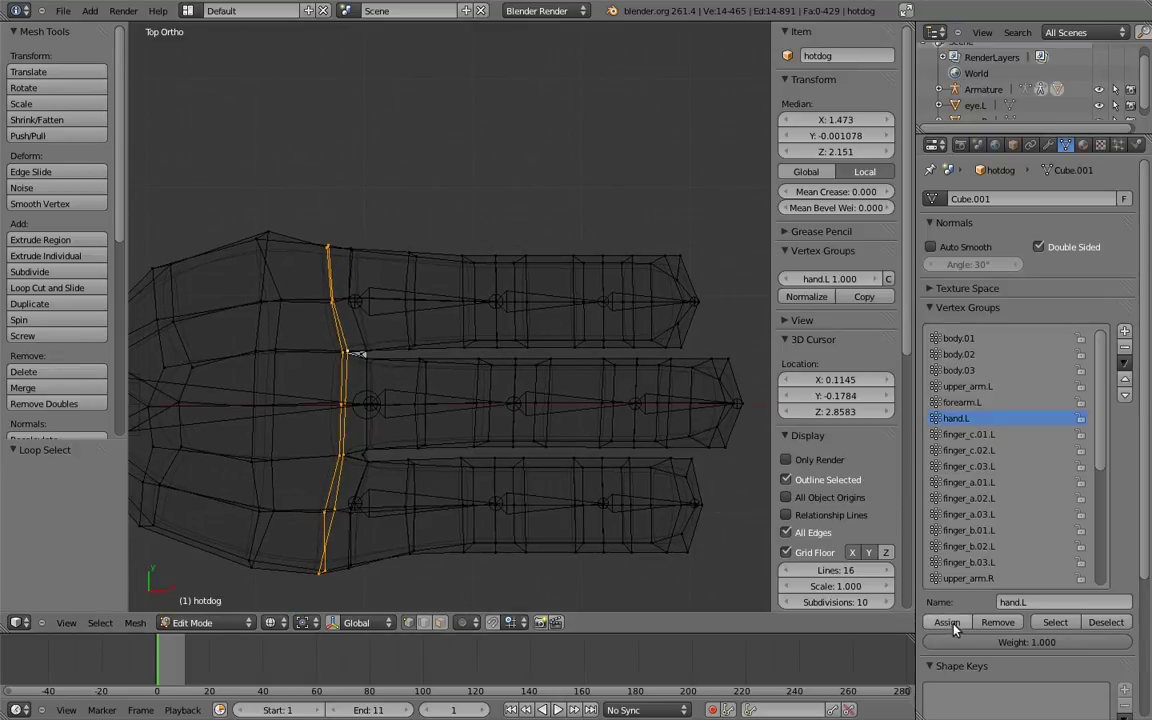
Step: Test-rotate the hand.L bone, cancel it, and return to editing the hotdog mesh
{"action": "middle_click_drag", "start_coordinate": [417, 316], "coordinate": [486, 380], "text": "shift"}
{"action": "scroll", "coordinate": [403, 318], "scroll_direction": "down", "scroll_amount": 3}
{"action": "key", "text": "Tab"}
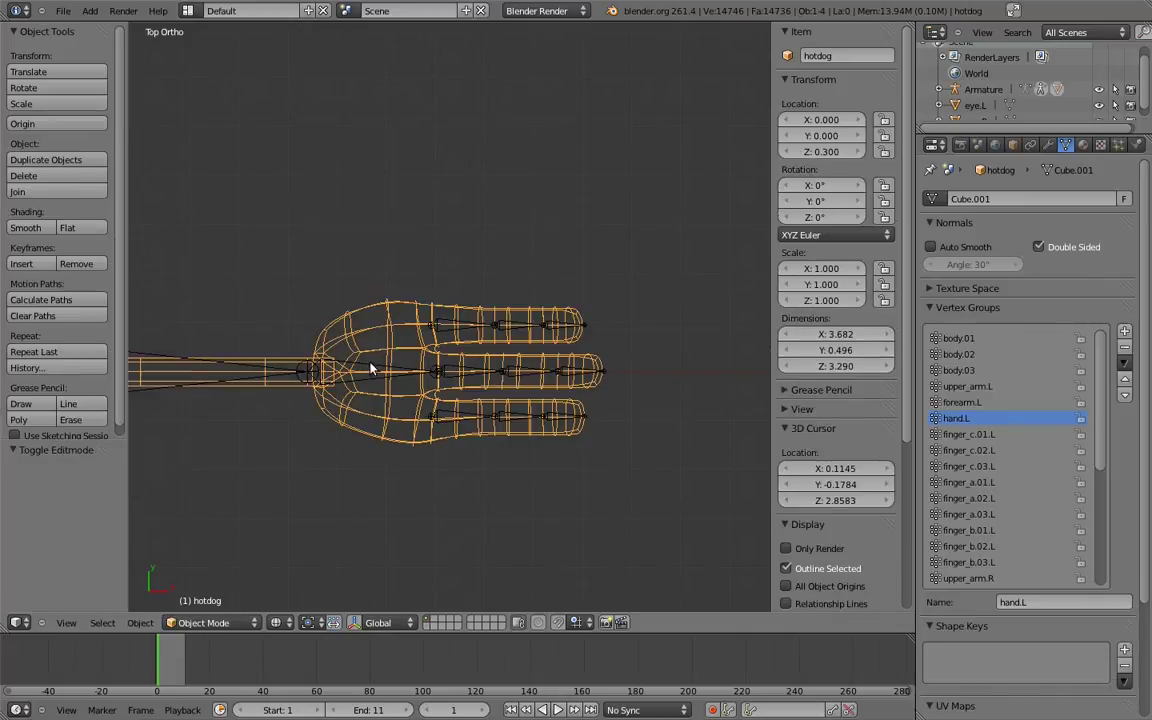
{"action": "right_click", "coordinate": [400, 368]}
{"action": "key", "text": "ctrl+Tab"}
{"action": "key", "text": "r"}
{"action": "key", "text": "Escape"}
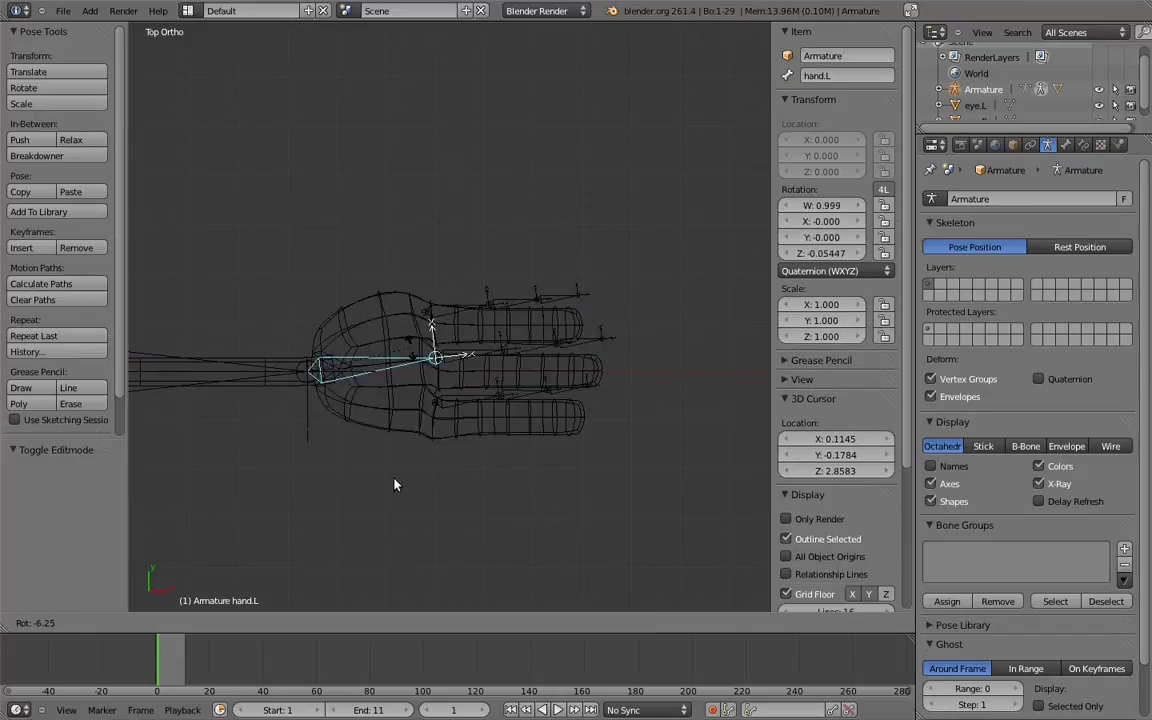
{"action": "key", "text": "ctrl+Tab"}
{"action": "right_click", "coordinate": [531, 405]}
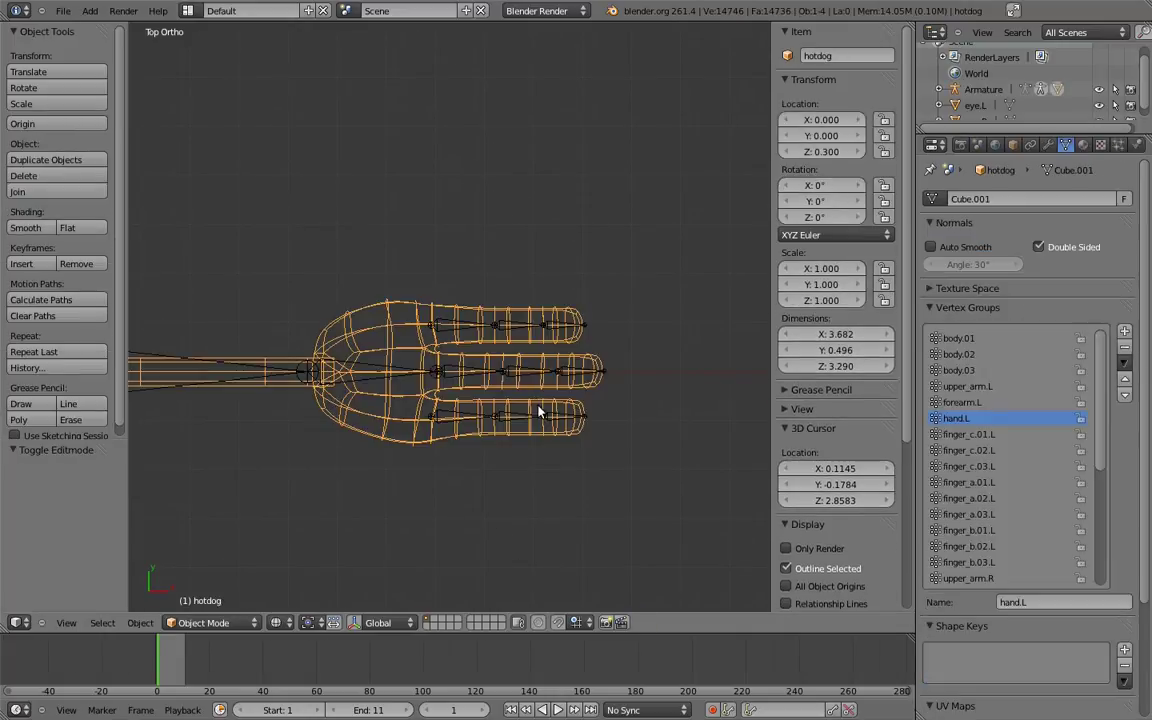
{"action": "key", "text": "Tab"}
Step: Box-select the tip of the lower finger from the top view
{"action": "mouse_move", "coordinate": [529, 430]}
{"action": "middle_mouse_down"}
{"action": "mouse_move", "coordinate": [566, 391]}
{"action": "mouse_move", "coordinate": [458, 337]}
{"action": "mouse_move", "coordinate": [367, 432]}
{"action": "mouse_move", "coordinate": [388, 510]}
{"action": "middle_mouse_up"}
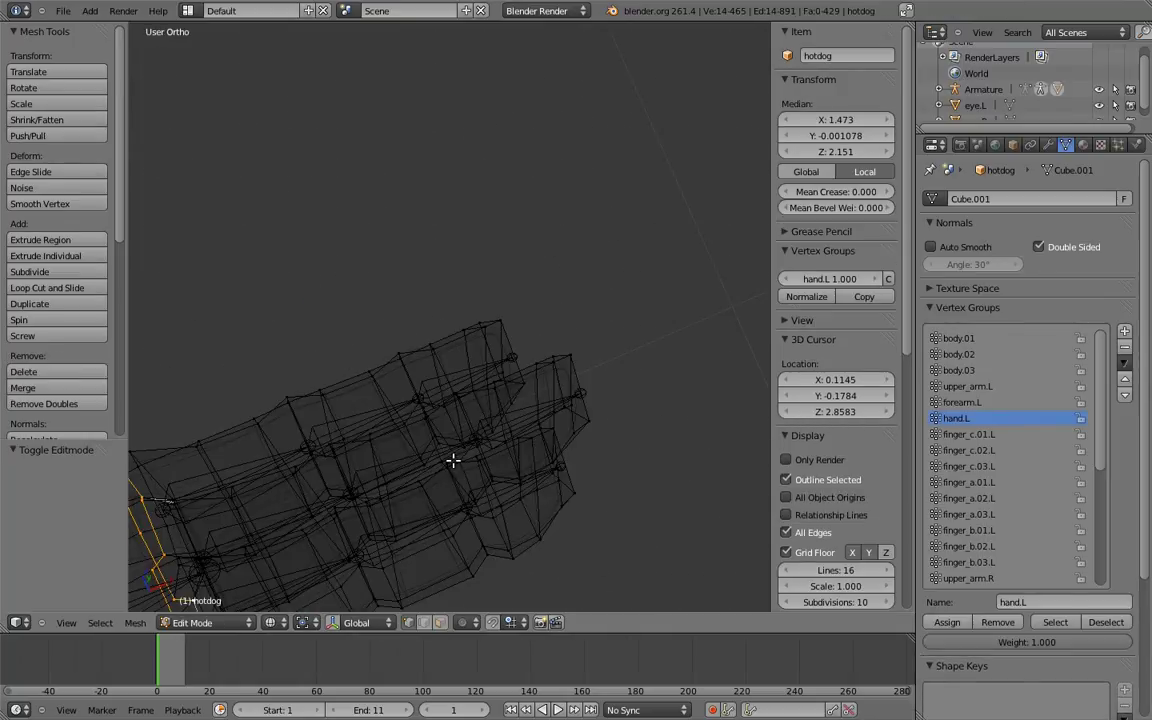
{"action": "key", "text": "KP_7"}
{"action": "scroll", "coordinate": [566, 352], "scroll_direction": "down", "scroll_amount": 2}
{"action": "scroll", "coordinate": [571, 332], "scroll_direction": "down", "scroll_amount": 1}
{"action": "middle_click_drag", "start_coordinate": [571, 332], "coordinate": [536, 386], "text": "shift"}
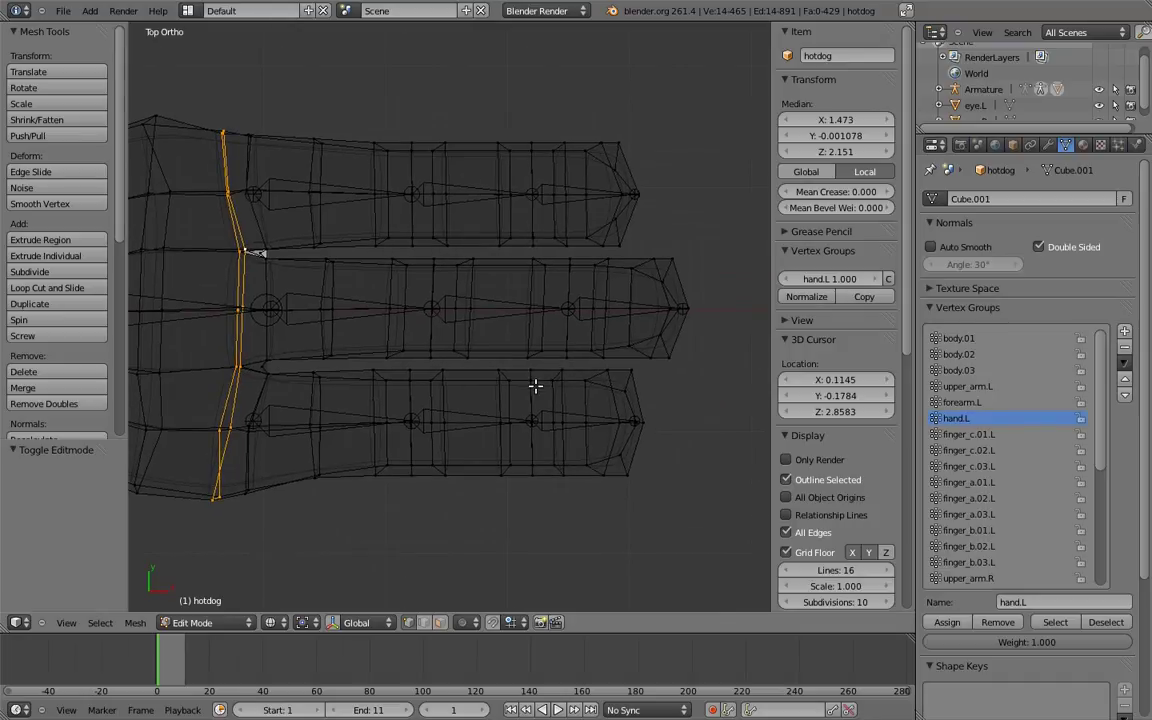
{"action": "right_click", "coordinate": [540, 387]}
{"action": "key", "text": "b"}
{"action": "left_click_drag", "start_coordinate": [528, 366], "coordinate": [660, 473]}
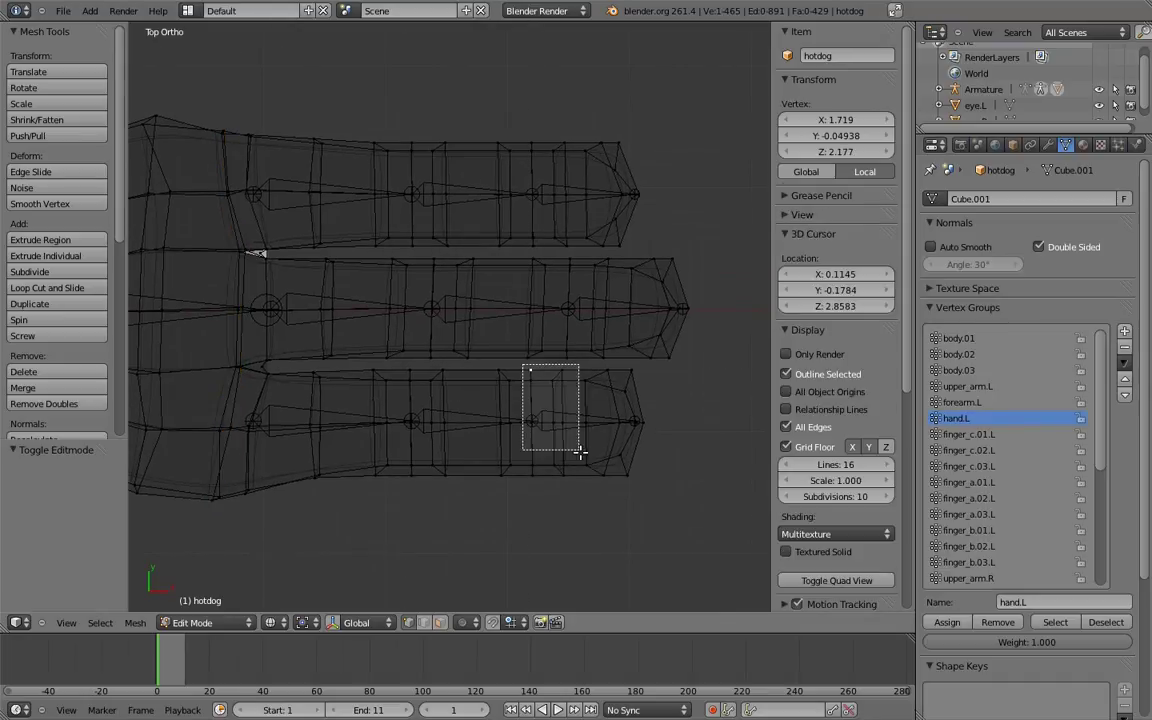
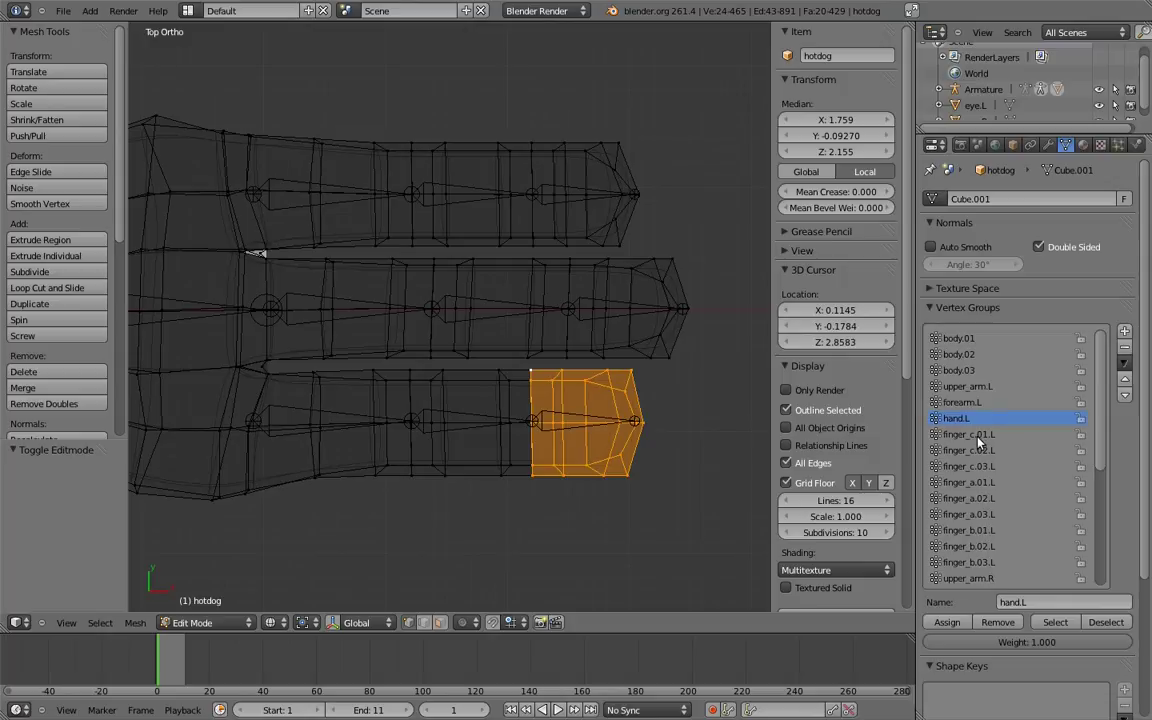
Step: Assign the lower fingertip faces to finger_c.03.L and its middle block to finger_c.02.L
{"action": "left_click", "coordinate": [976, 467]}
{"action": "left_click", "coordinate": [946, 623]}
{"action": "middle_click_drag", "start_coordinate": [417, 380], "coordinate": [490, 404], "text": "shift"}
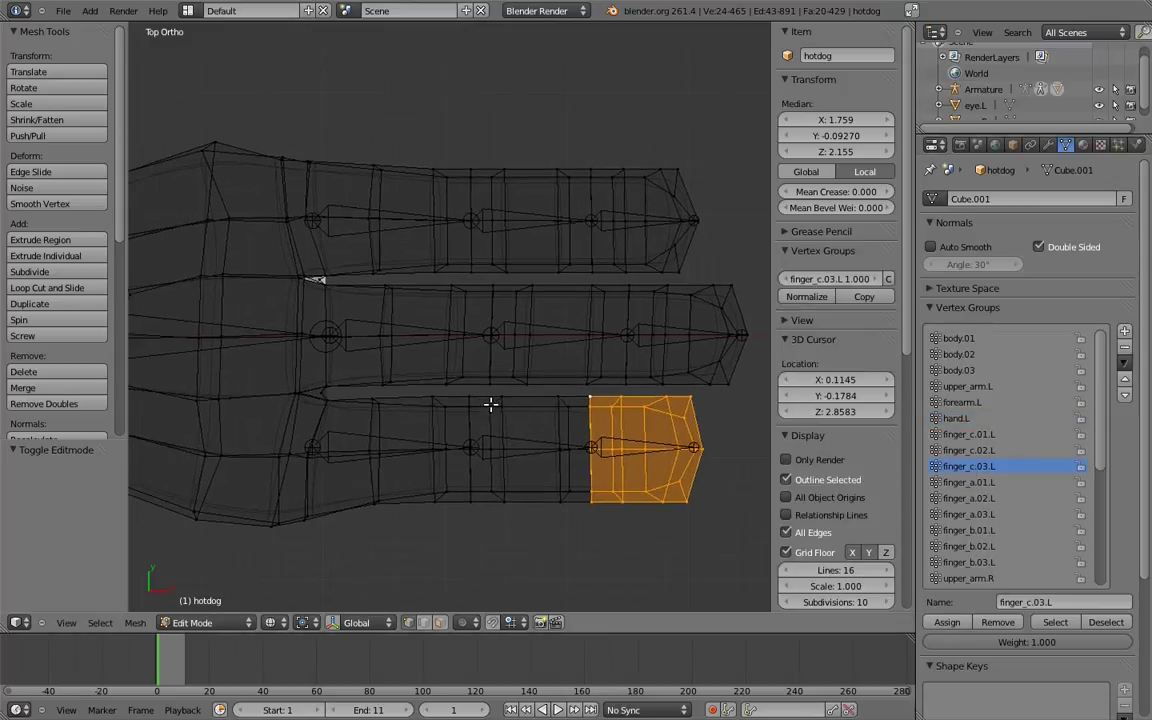
{"action": "key", "text": "a"}
{"action": "key", "text": "b"}
{"action": "left_click_drag", "start_coordinate": [463, 390], "coordinate": [600, 522]}
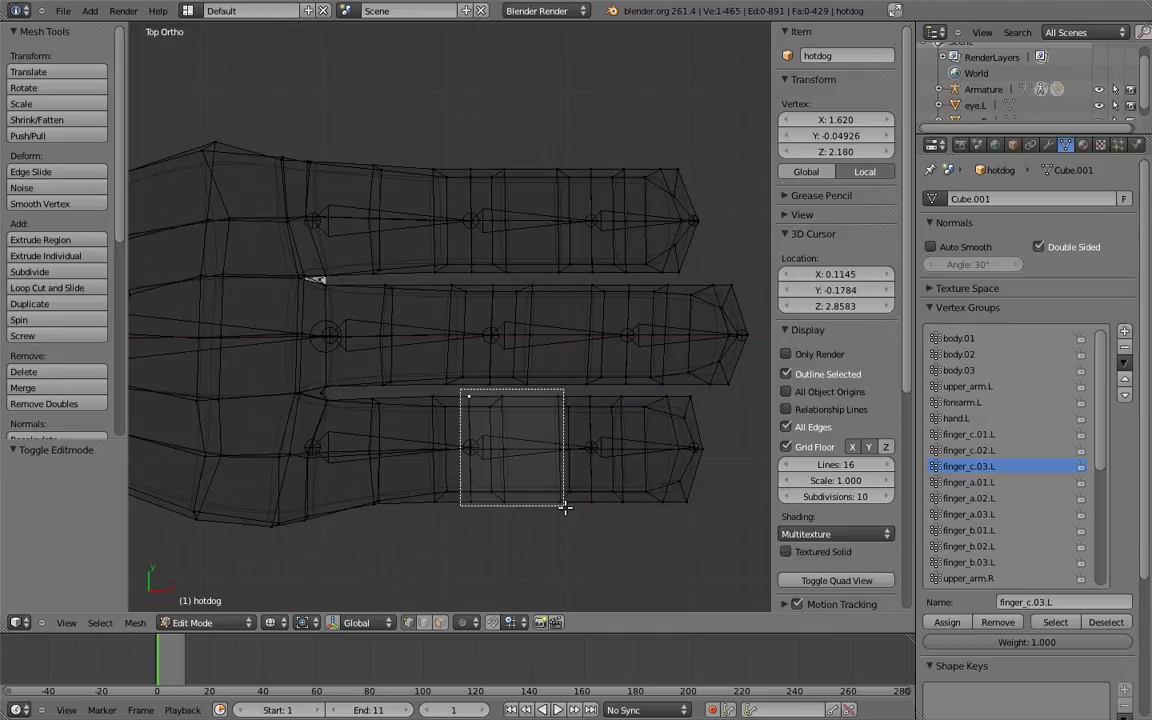
{"action": "left_click", "coordinate": [968, 450]}
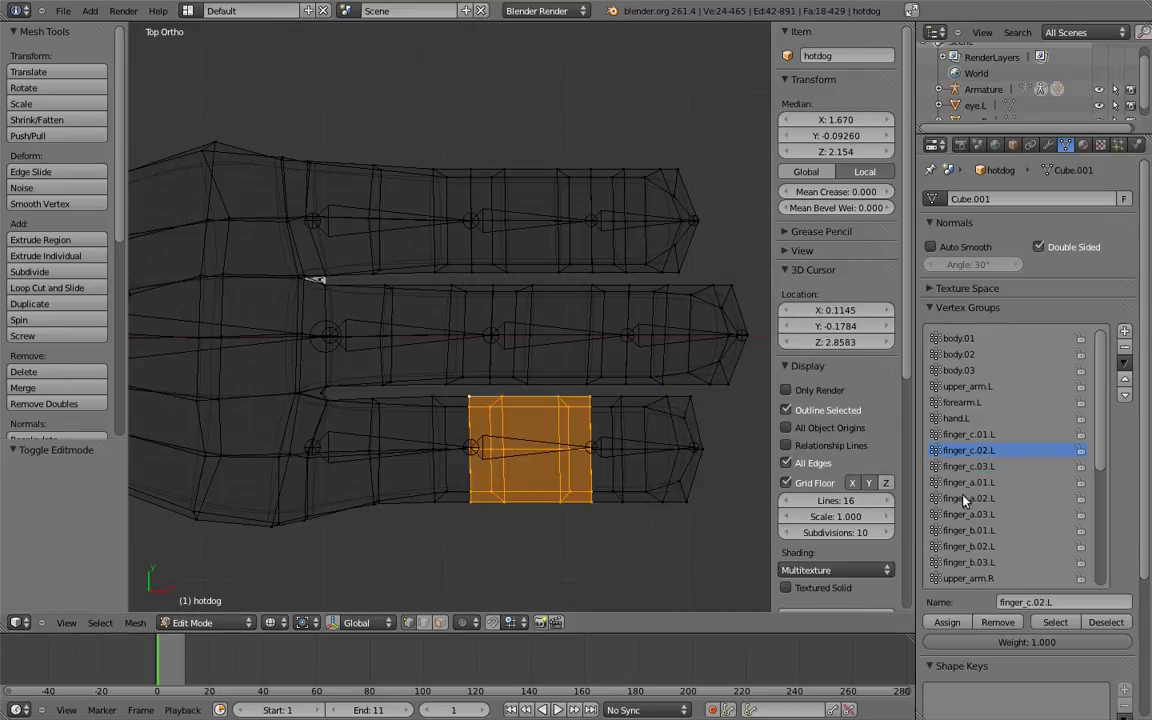
{"action": "left_click", "coordinate": [946, 622]}
Step: Box-select the lower finger's base faces and assign them to finger_c.01.L
{"action": "key", "text": "a"}
{"action": "key", "text": "b"}
{"action": "mouse_move", "coordinate": [479, 388]}
{"action": "left_mouse_down"}
{"action": "mouse_move", "coordinate": [361, 530]}
{"action": "mouse_move", "coordinate": [350, 519]}
{"action": "left_mouse_up"}
{"action": "key", "text": "b"}
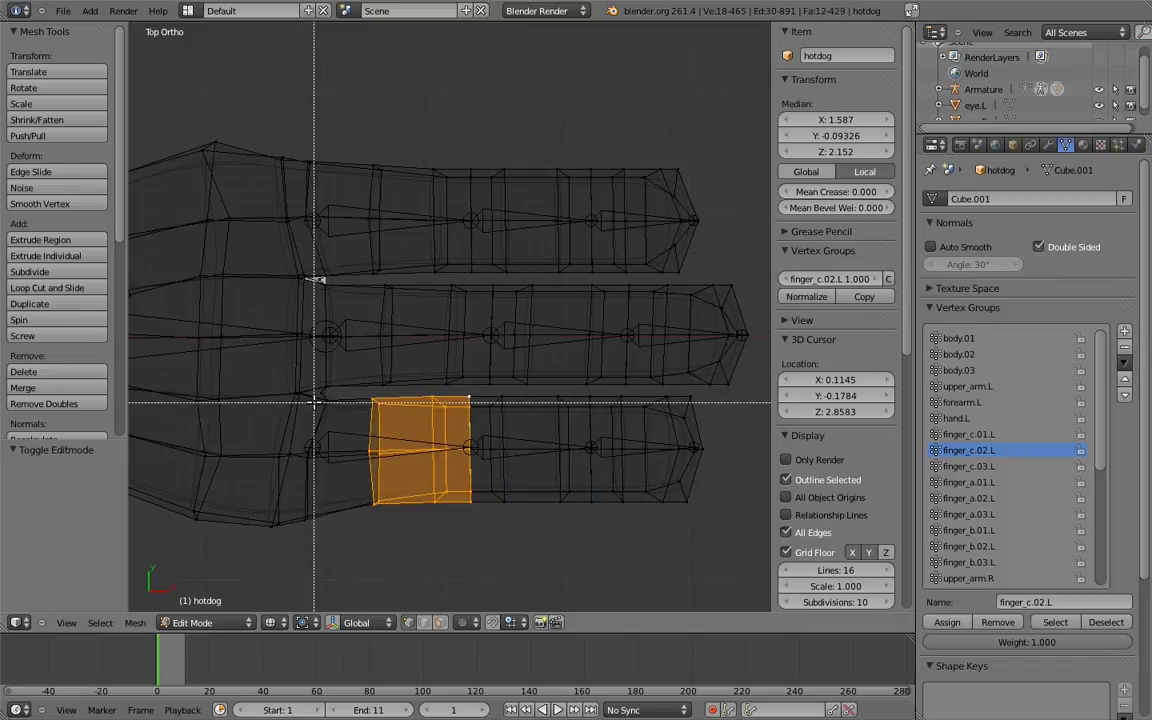
{"action": "mouse_move", "coordinate": [313, 390]}
{"action": "left_mouse_down"}
{"action": "mouse_move", "coordinate": [328, 410]}
{"action": "mouse_move", "coordinate": [321, 501]}
{"action": "mouse_move", "coordinate": [343, 529]}
{"action": "left_mouse_up"}
{"action": "key", "text": "b"}
{"action": "key", "text": "b"}
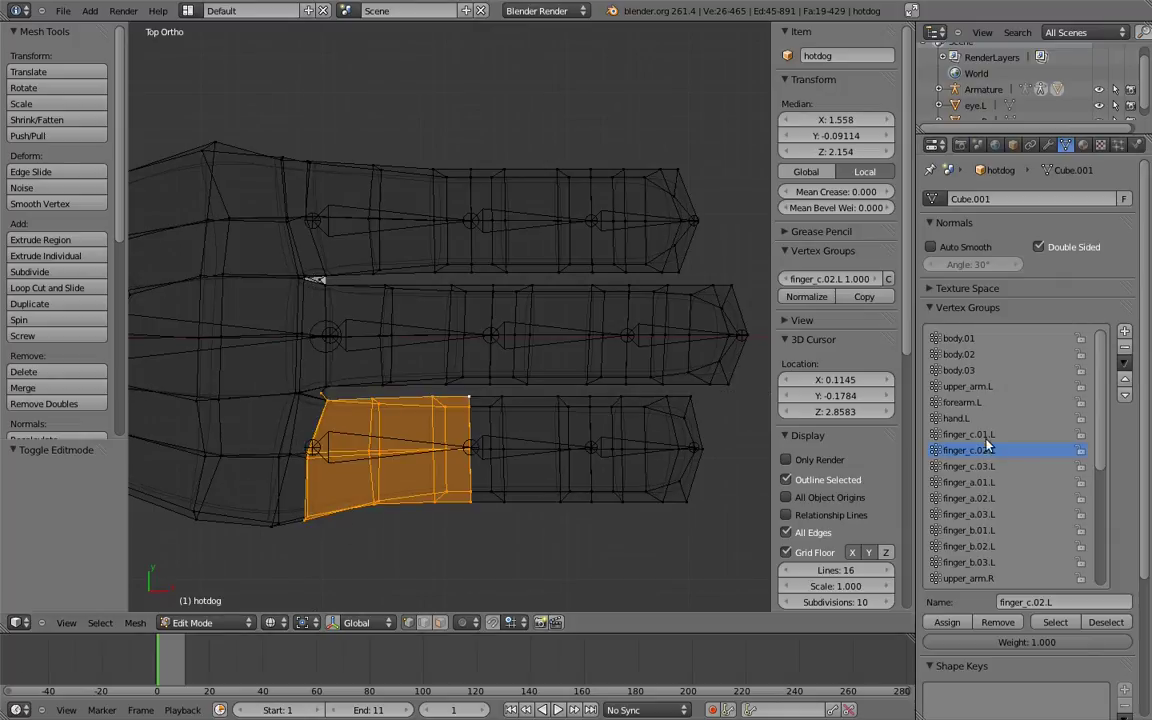
{"action": "left_click", "coordinate": [970, 434]}
{"action": "left_click", "coordinate": [945, 622]}
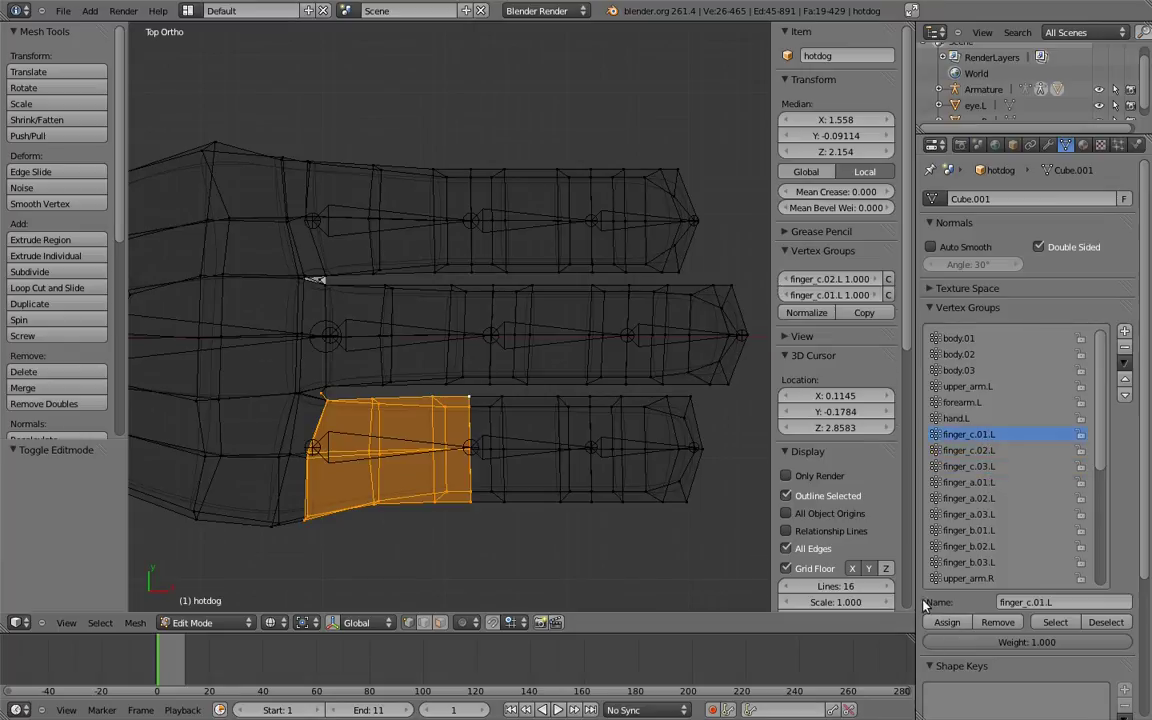
{"action": "scroll", "coordinate": [499, 427], "scroll_direction": "down", "scroll_amount": 1}
{"action": "scroll", "coordinate": [499, 427], "scroll_direction": "down", "scroll_amount": 1}
Step: Rotate the finger_c.02.L bone to bend the lower finger down, viewed from the front
{"action": "right_click", "coordinate": [323, 339]}
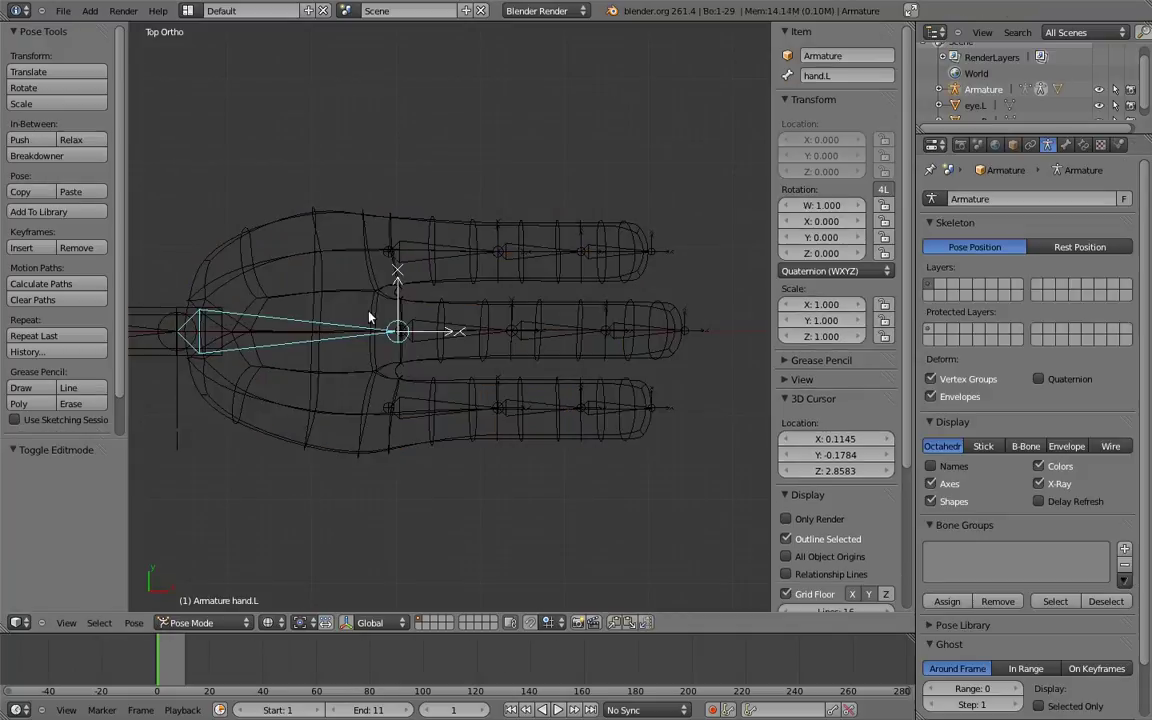
{"action": "key", "text": "r"}
{"action": "key", "text": "Escape"}
{"action": "middle_click_drag", "start_coordinate": [607, 410], "coordinate": [537, 405]}
{"action": "right_click", "coordinate": [537, 405]}
{"action": "right_click", "coordinate": [538, 408]}
{"action": "key", "text": "z"}
{"action": "key", "text": "KP_1"}
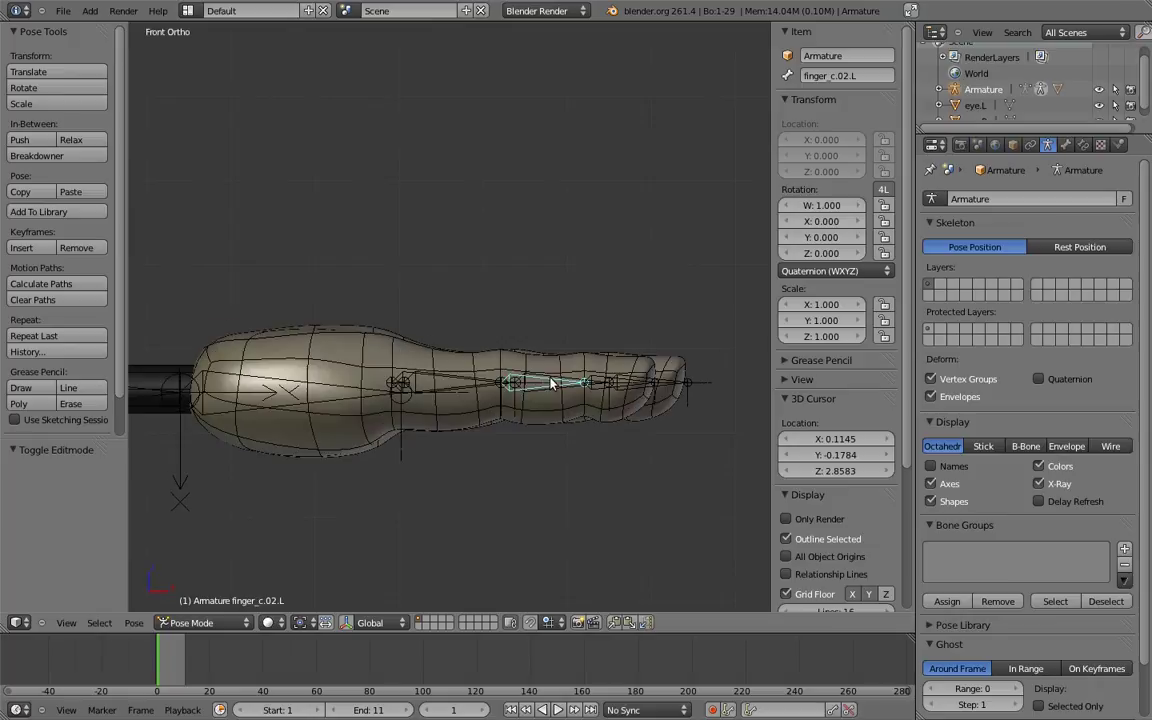
{"action": "key", "text": "r"}
{"action": "left_click", "coordinate": [500, 440]}
Step: Curl the tip with finger_c.03.L and bend the base with finger_c.01.L
{"action": "right_click", "coordinate": [495, 495]}
{"action": "key", "text": "r"}
{"action": "left_click", "coordinate": [433, 503]}
{"action": "middle_click_drag", "start_coordinate": [433, 503], "coordinate": [420, 450]}
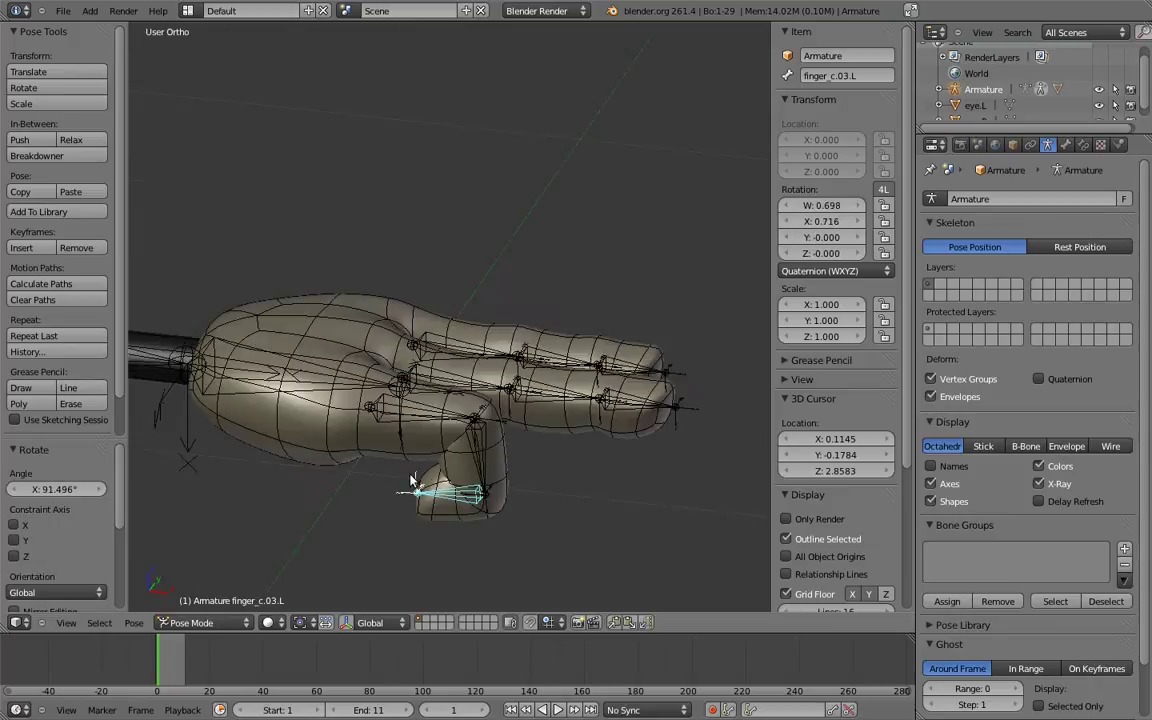
{"action": "right_click", "coordinate": [430, 411]}
{"action": "key", "text": "KP_1"}
{"action": "key", "text": "r"}
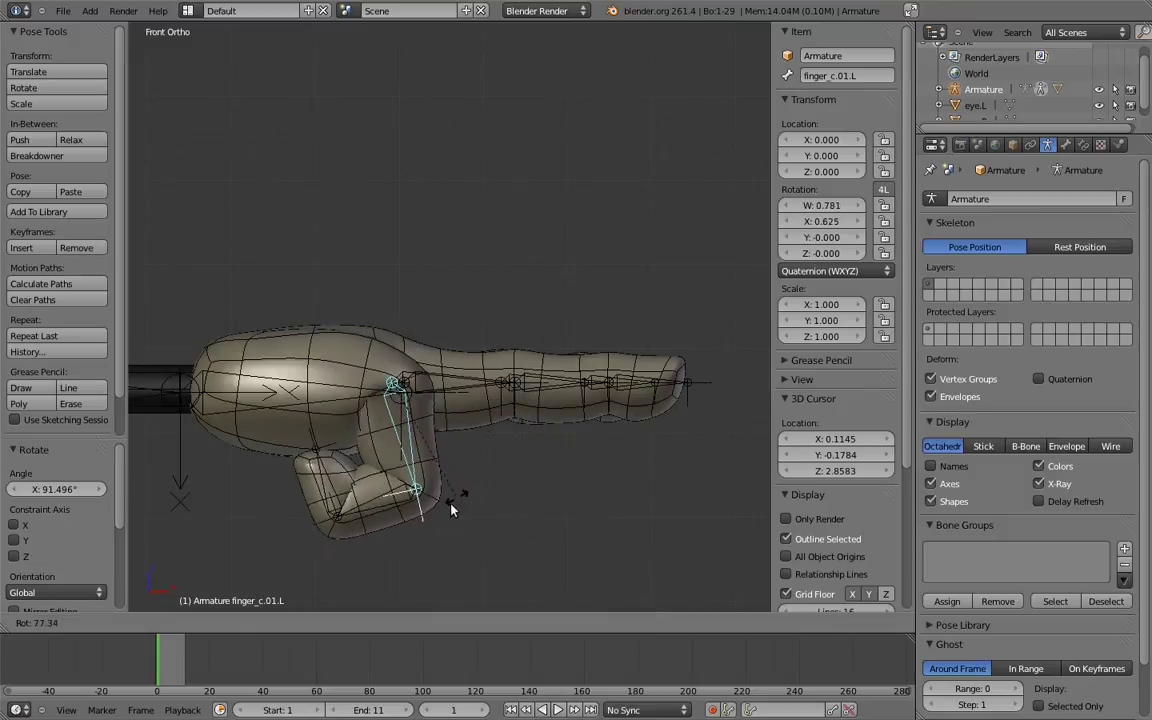
{"action": "left_click", "coordinate": [464, 411]}
Step: Select the knuckle edge loop at the finger's base in wireframe view
{"action": "scroll", "coordinate": [464, 411], "scroll_direction": "up", "scroll_amount": 5, "text": "ctrl"}
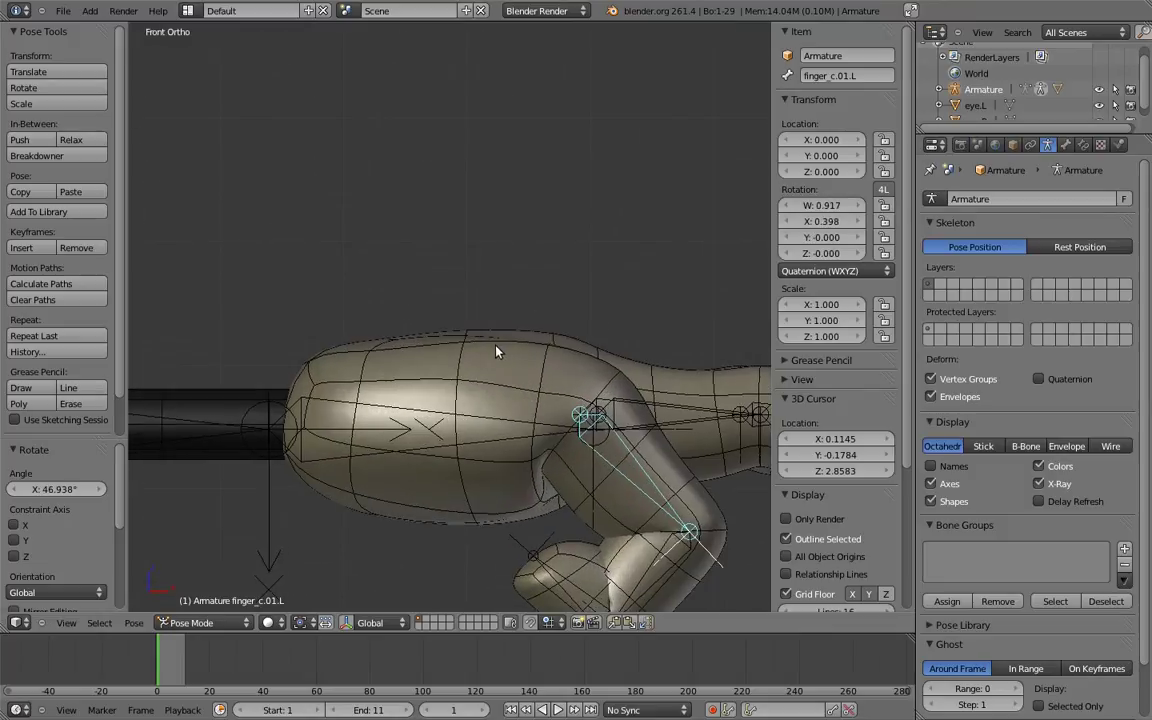
{"action": "mouse_move", "coordinate": [480, 401]}
{"action": "middle_mouse_down"}
{"action": "mouse_move", "coordinate": [521, 291]}
{"action": "mouse_move", "coordinate": [437, 362]}
{"action": "middle_mouse_up"}
{"action": "key", "text": "z"}
{"action": "key", "text": "z"}
{"action": "right_click", "coordinate": [437, 362], "text": "alt"}
{"action": "mouse_move", "coordinate": [336, 307]}
{"action": "middle_mouse_down"}
{"action": "mouse_move", "coordinate": [316, 404]}
{"action": "mouse_move", "coordinate": [423, 536]}
{"action": "mouse_move", "coordinate": [560, 430]}
{"action": "middle_mouse_up"}
{"action": "key", "text": "z"}
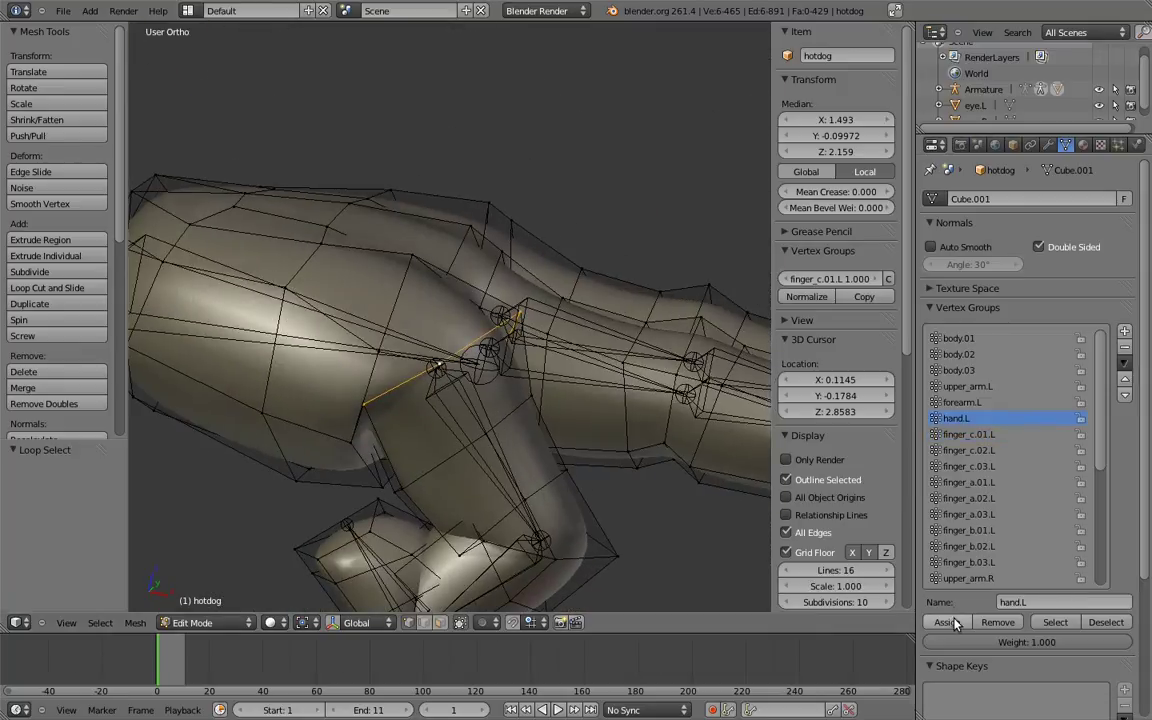
Step: Assign the knuckle loop to hand.L and leave mesh editing
{"action": "left_click", "coordinate": [946, 622]}
{"action": "mouse_move", "coordinate": [640, 450]}
{"action": "middle_mouse_down"}
{"action": "mouse_move", "coordinate": [541, 298]}
{"action": "mouse_move", "coordinate": [500, 346]}
{"action": "mouse_move", "coordinate": [519, 397]}
{"action": "middle_mouse_up"}
{"action": "key", "text": "Tab"}
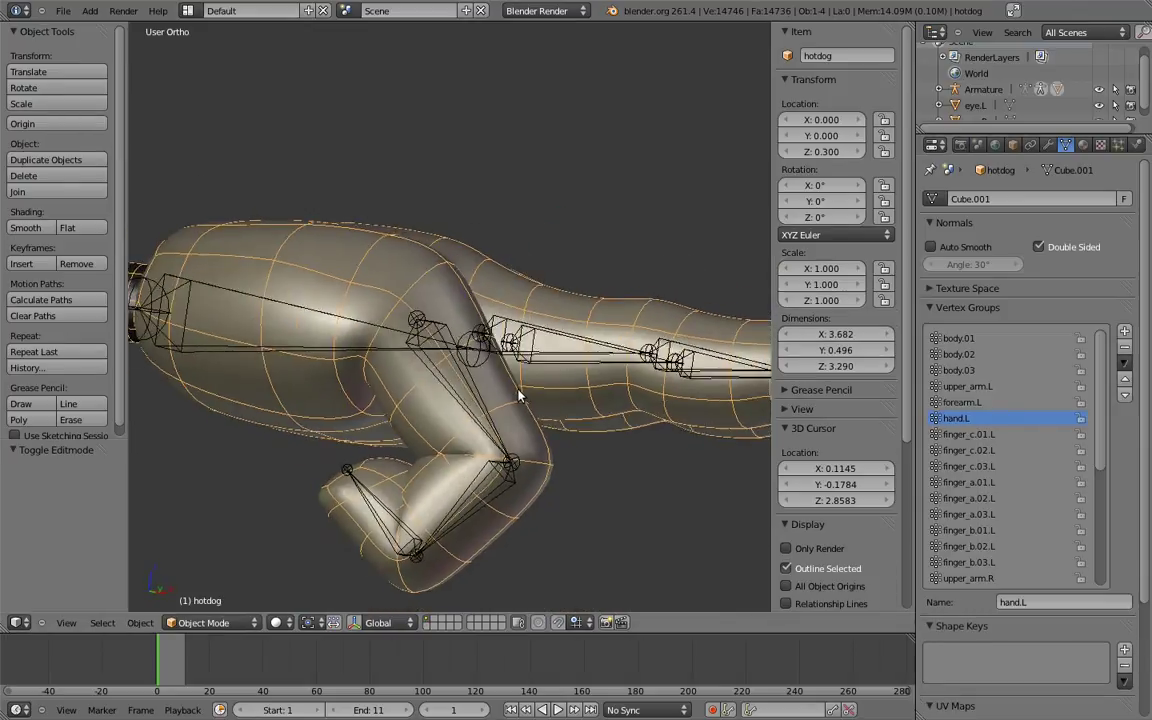
Step: In Pose Mode, rotate finger_c.01.L to test the bend, then select all bones
{"action": "key", "text": "KP_1"}
{"action": "right_click", "coordinate": [466, 355]}
{"action": "key", "text": "ctrl+Tab"}
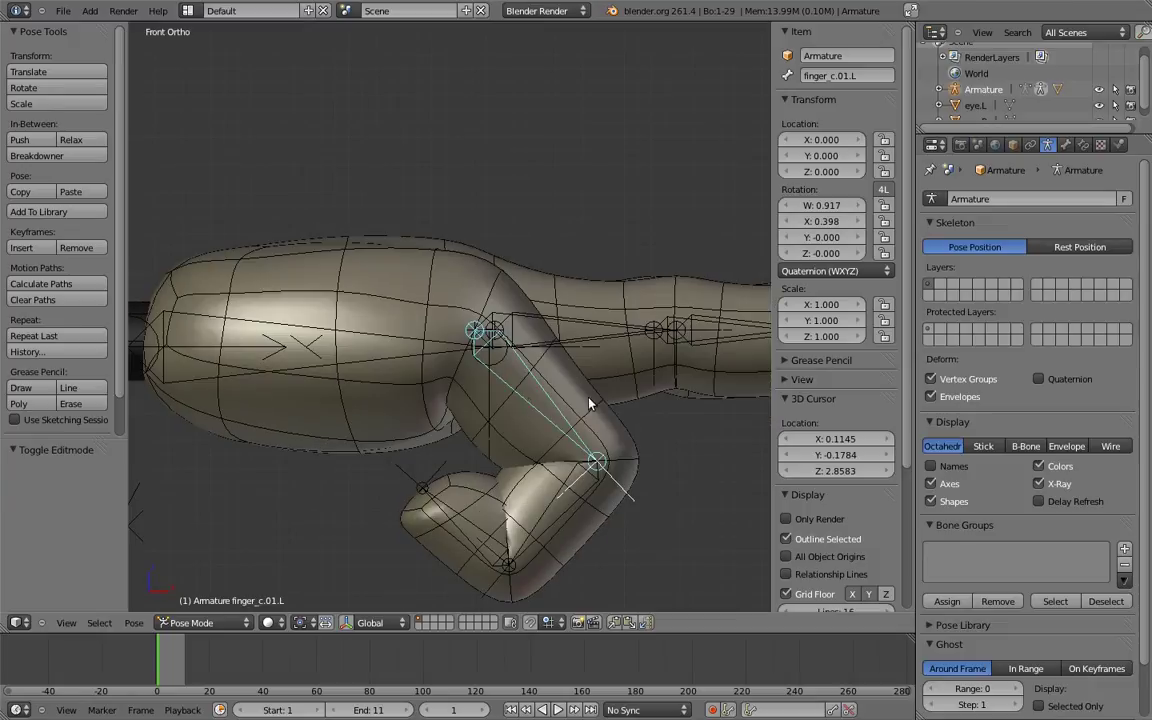
{"action": "key", "text": "r"}
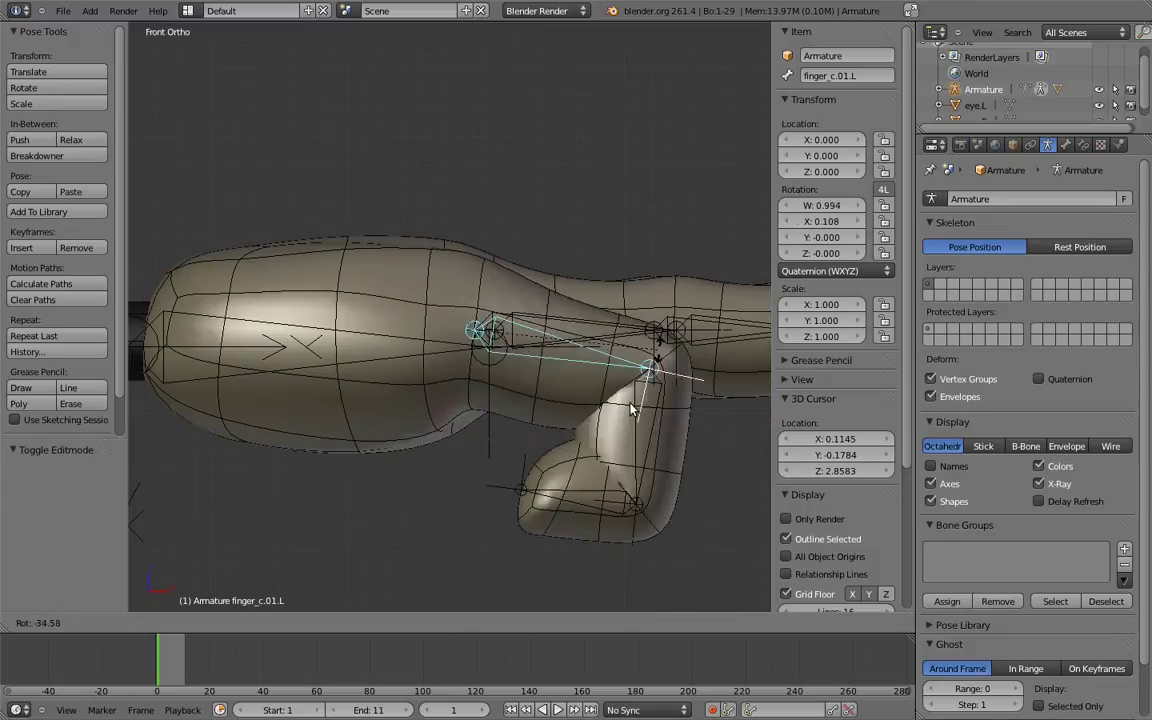
{"action": "left_click", "coordinate": [480, 412]}
{"action": "mouse_move", "coordinate": [480, 412]}
{"action": "middle_mouse_down"}
{"action": "mouse_move", "coordinate": [553, 368]}
{"action": "mouse_move", "coordinate": [522, 523]}
{"action": "mouse_move", "coordinate": [466, 419]}
{"action": "mouse_move", "coordinate": [406, 466]}
{"action": "middle_mouse_up"}
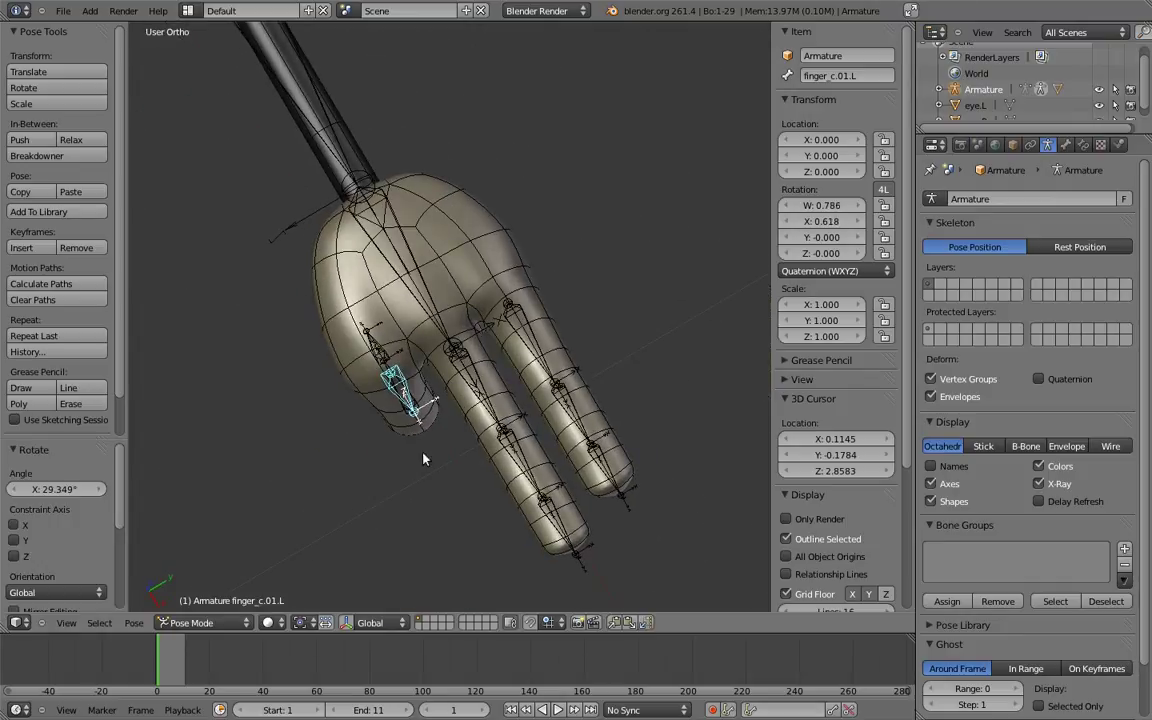
{"action": "key", "text": "KP_7"}
{"action": "scroll", "coordinate": [500, 390], "scroll_direction": "up", "scroll_amount": 1}
{"action": "scroll", "coordinate": [522, 400], "scroll_direction": "up", "scroll_amount": 1}
{"action": "key", "text": "a"}
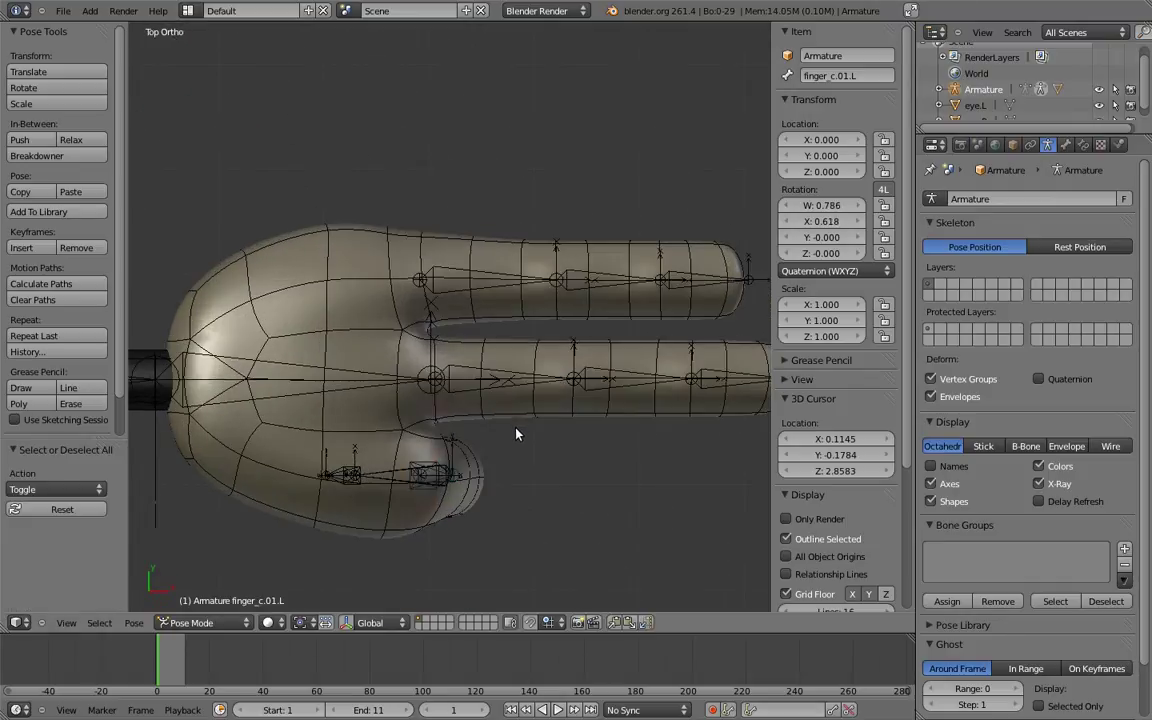
Step: Select middle-finger vertices on the hotdog mesh and check the finger_b.03.L vertex group
{"action": "right_click", "coordinate": [590, 311]}
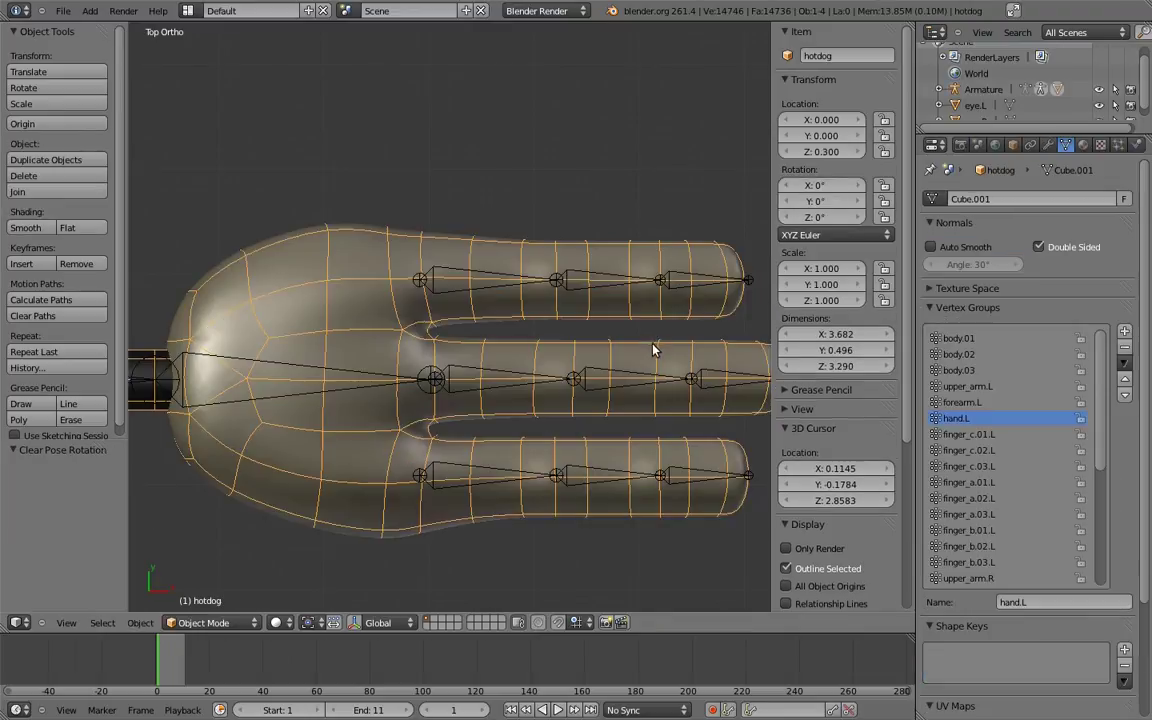
{"action": "key", "text": "Tab"}
{"action": "scroll", "coordinate": [718, 343], "scroll_direction": "up", "scroll_amount": 1}
{"action": "mouse_move", "coordinate": [718, 343]}
{"action": "middle_mouse_down", "text": "shift"}
{"action": "mouse_move", "coordinate": [600, 378]}
{"action": "mouse_move", "coordinate": [646, 367]}
{"action": "middle_mouse_up", "text": "shift"}
{"action": "key", "text": "z"}
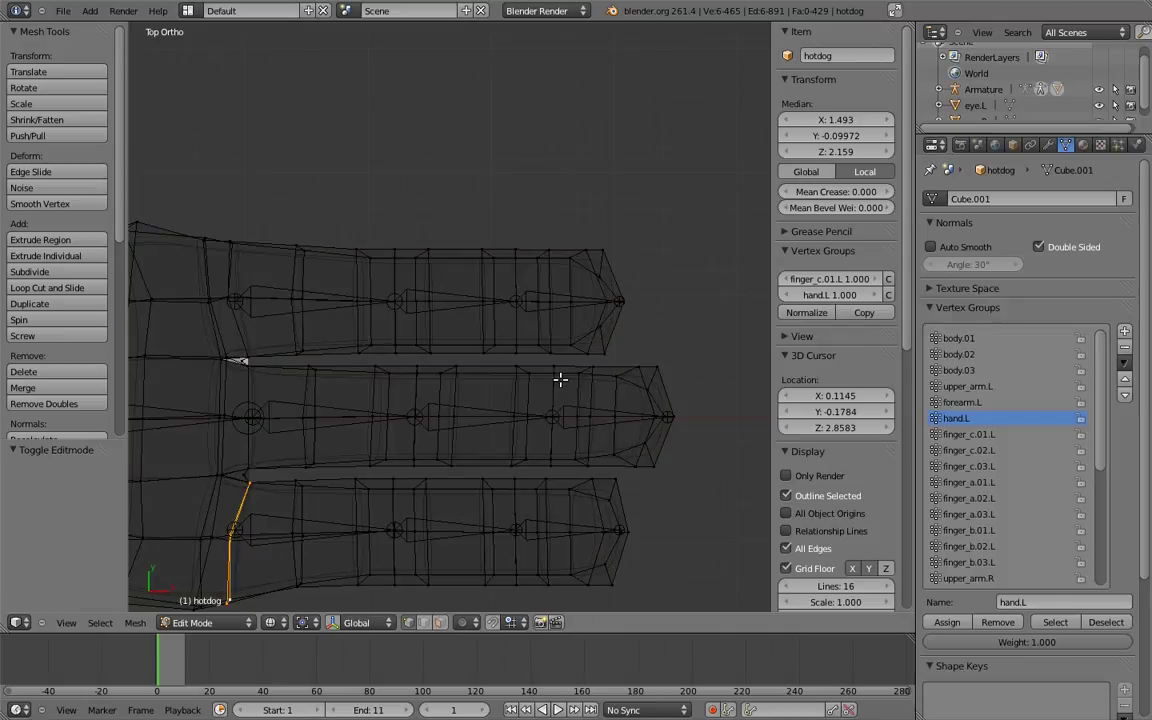
{"action": "right_click", "coordinate": [553, 365]}
{"action": "mouse_move", "coordinate": [545, 361]}
{"action": "left_mouse_down"}
{"action": "mouse_move", "coordinate": [641, 453]}
{"action": "mouse_move", "coordinate": [695, 471]}
{"action": "left_mouse_up"}
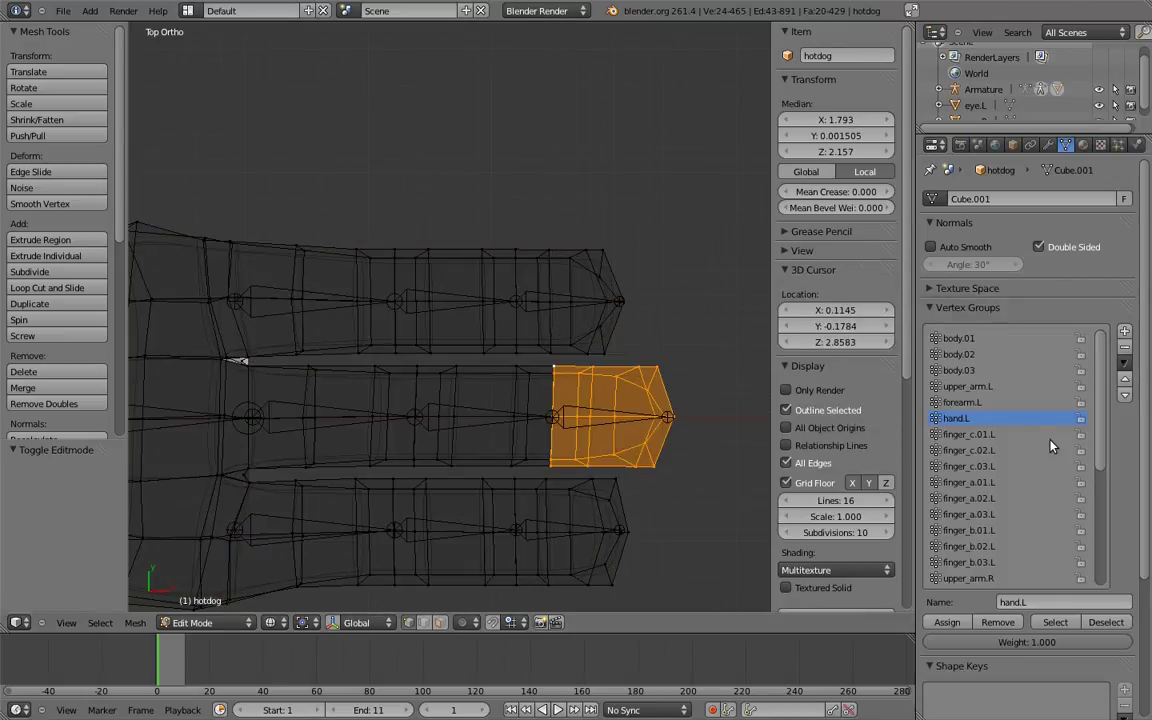
{"action": "left_click", "coordinate": [986, 562]}
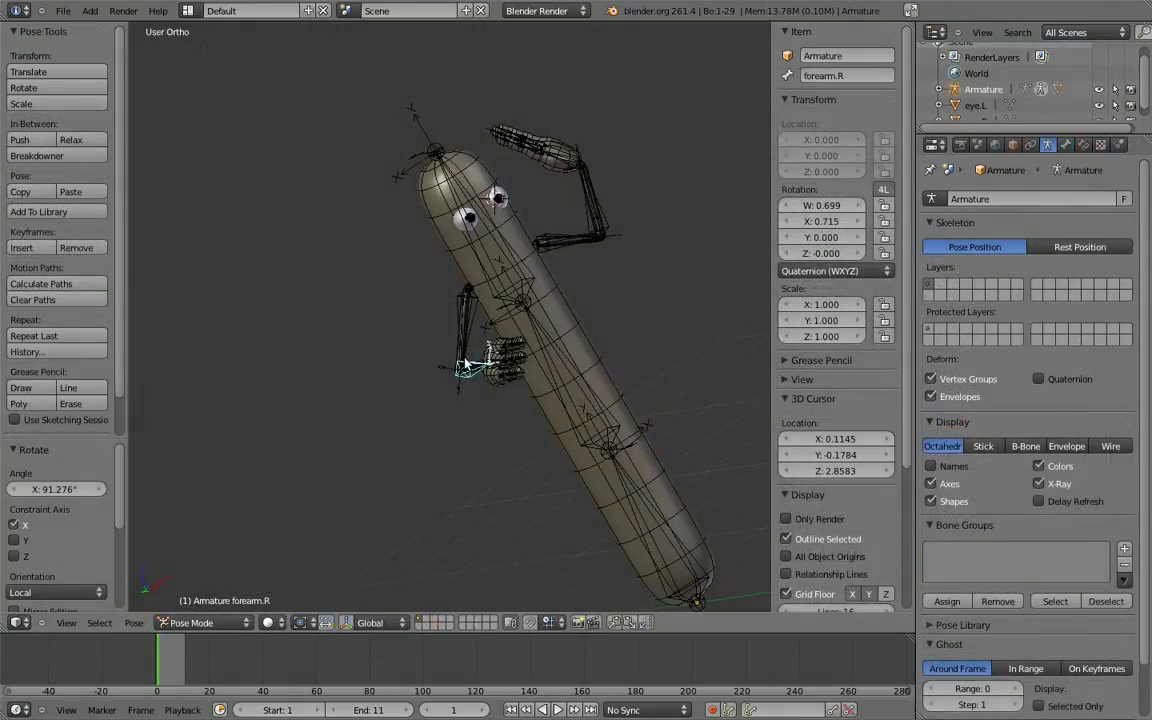
Step: Bend the right fingertip and middle finger joint around their local X axes
{"action": "scroll", "coordinate": [648, 327], "scroll_direction": "up", "scroll_amount": 3}
{"action": "scroll", "coordinate": [521, 372], "scroll_direction": "up", "scroll_amount": 2}
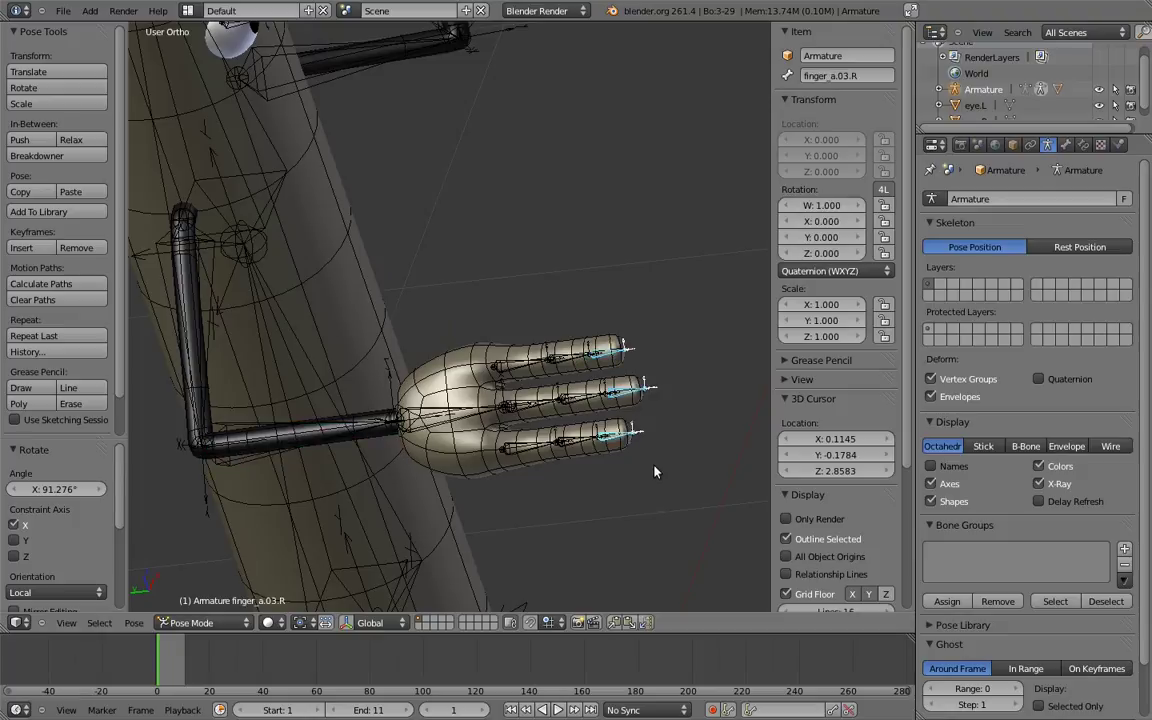
{"action": "key", "text": "r"}
{"action": "key", "text": "x"}
{"action": "key", "text": "x"}
{"action": "left_click", "coordinate": [486, 494]}
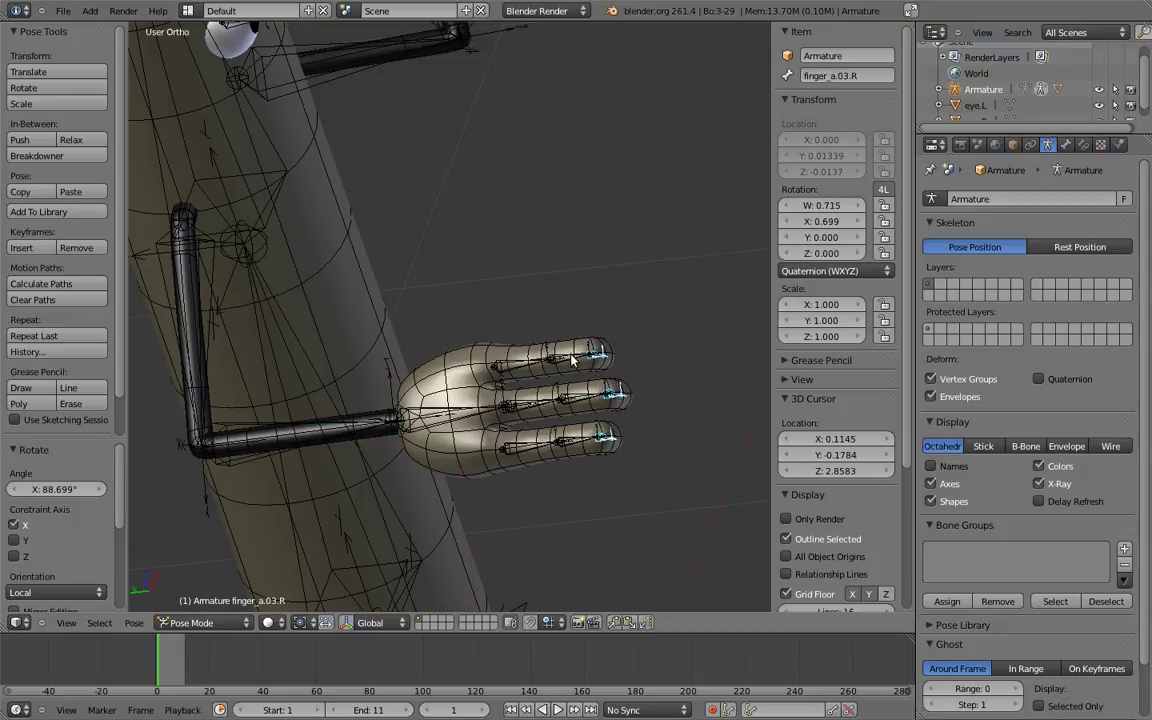
{"action": "key", "text": "bracketleft"}
{"action": "key", "text": "r"}
{"action": "key", "text": "x"}
{"action": "key", "text": "x"}
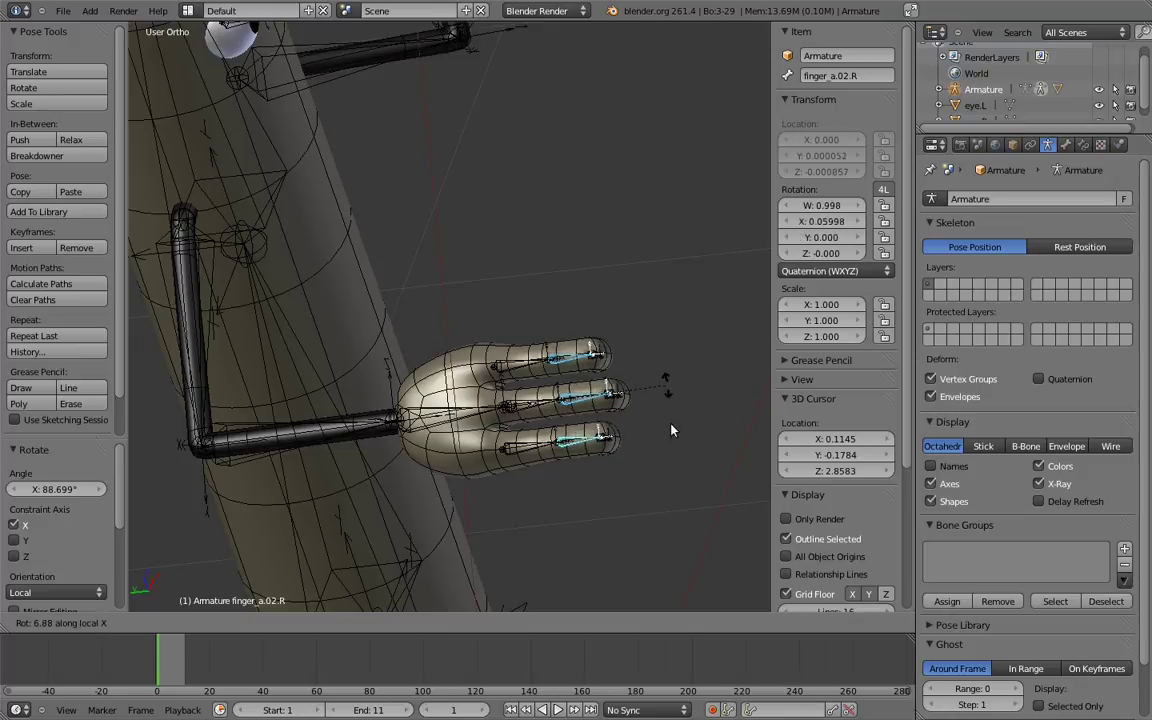
{"action": "left_click", "coordinate": [562, 497]}
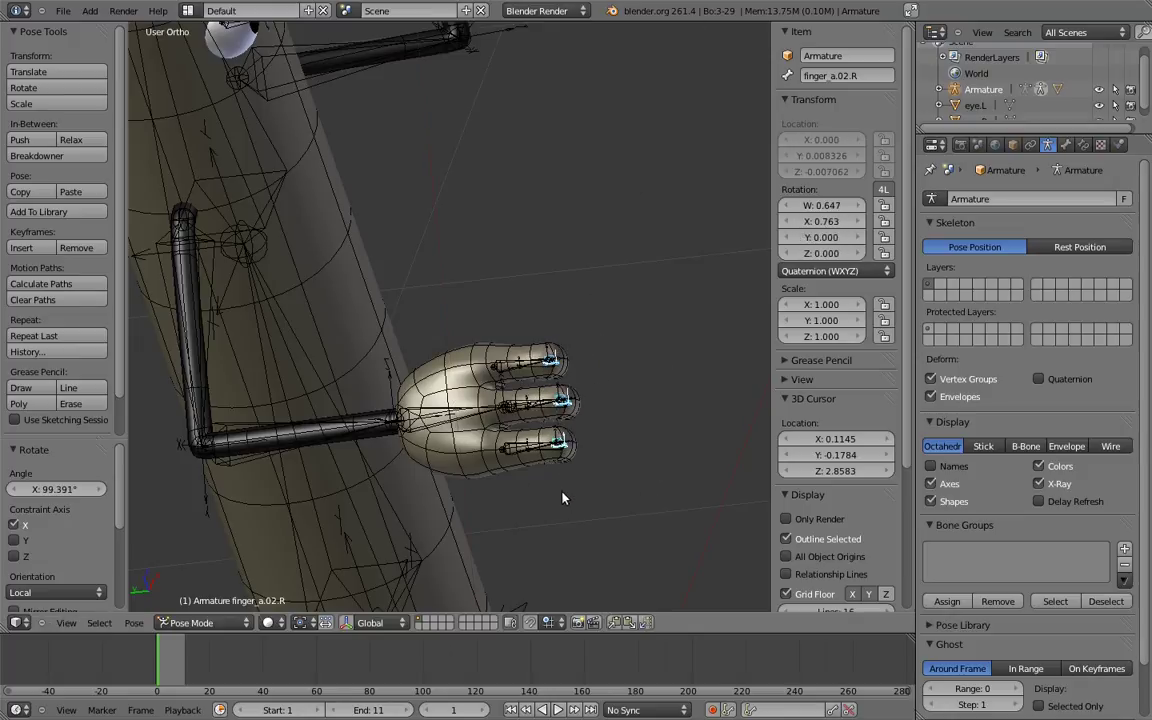
Step: Rotate the hand.R and finger_b.01.R bones to test the wrist deformation
{"action": "right_click", "coordinate": [510, 425], "text": "shift"}
{"action": "right_click", "coordinate": [511, 401]}
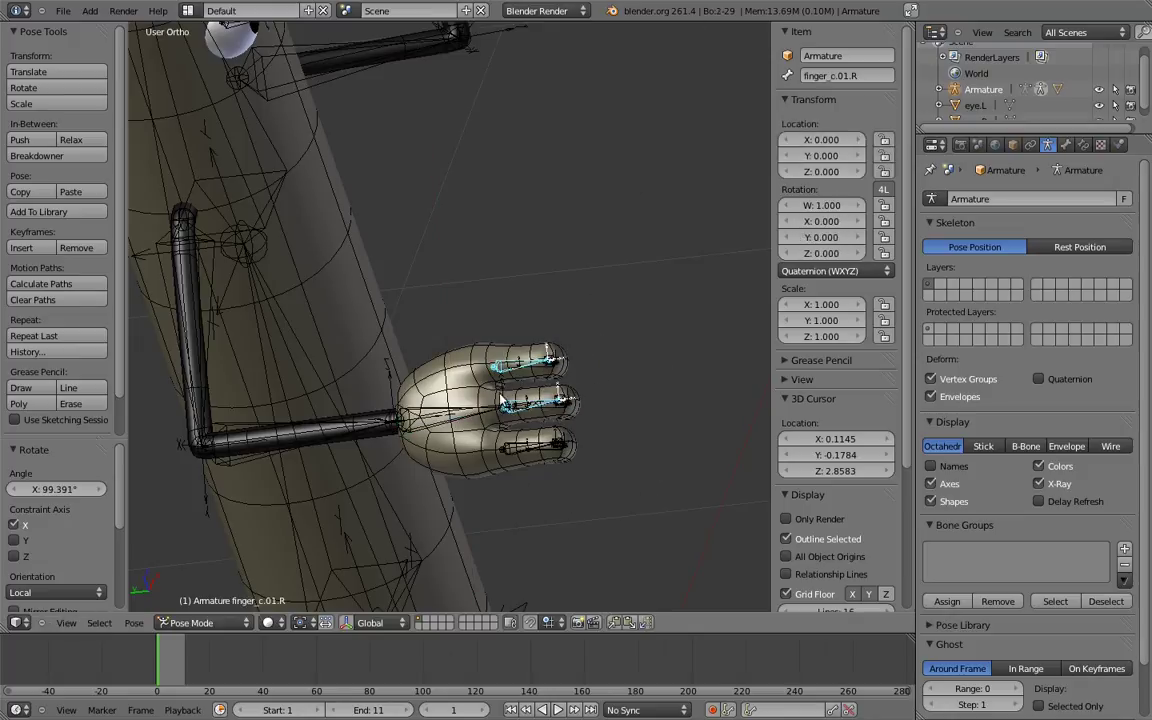
{"action": "key", "text": "bracketleft"}
{"action": "key", "text": "r"}
{"action": "left_click", "coordinate": [482, 436]}
{"action": "scroll", "coordinate": [481, 380], "scroll_direction": "down", "scroll_amount": 5}
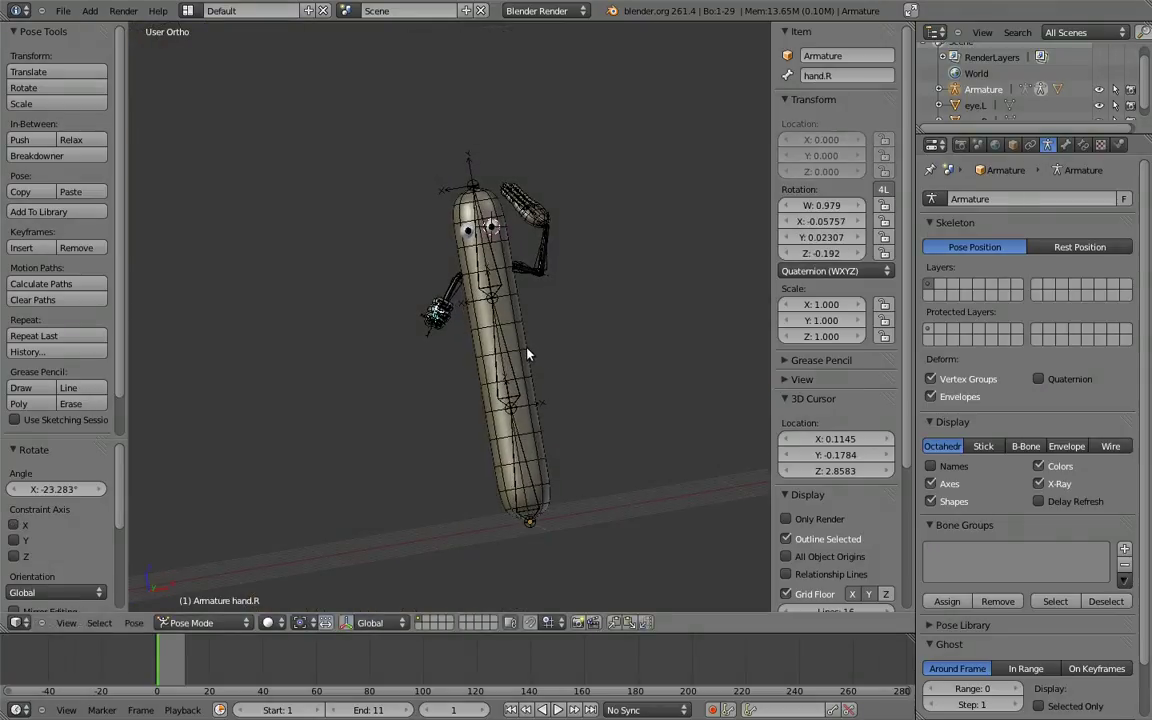
Step: Clear all bone rotations back to rest, then select body.01 in front view
{"action": "key", "text": "a"}
{"action": "key", "text": "alt+r"}
{"action": "key", "text": "a"}
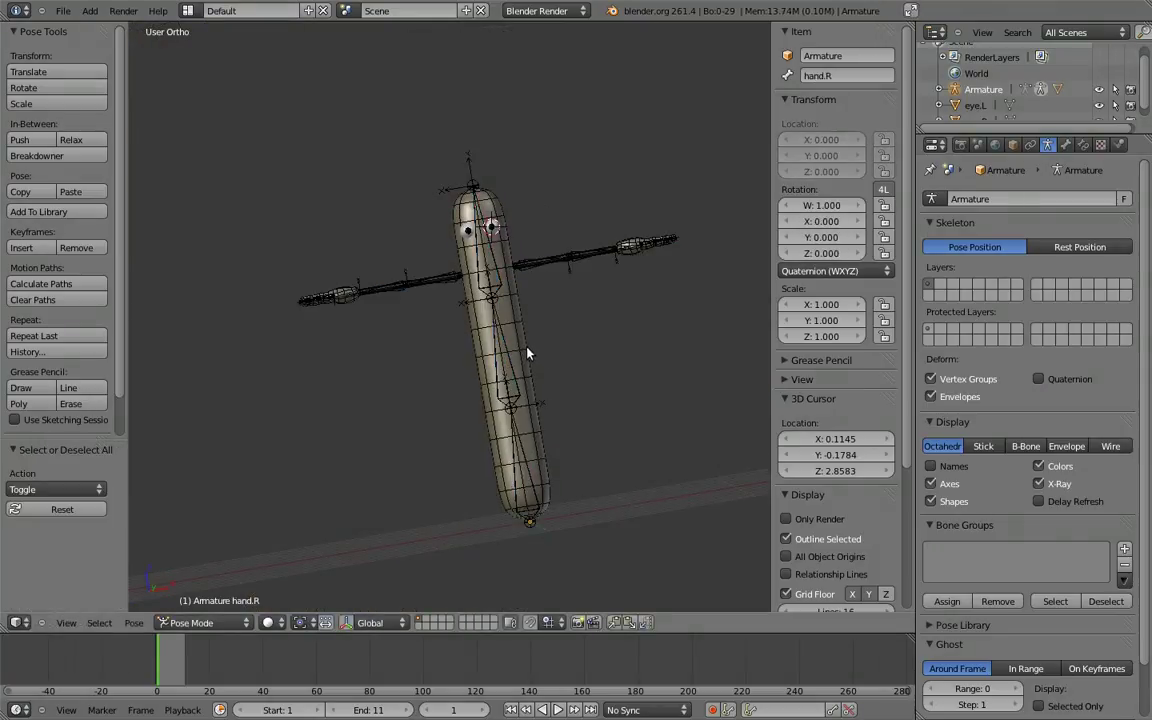
{"action": "key", "text": "KP_1"}
{"action": "right_click", "coordinate": [537, 334]}
{"action": "scroll", "coordinate": [565, 207], "scroll_direction": "down", "scroll_amount": 2}
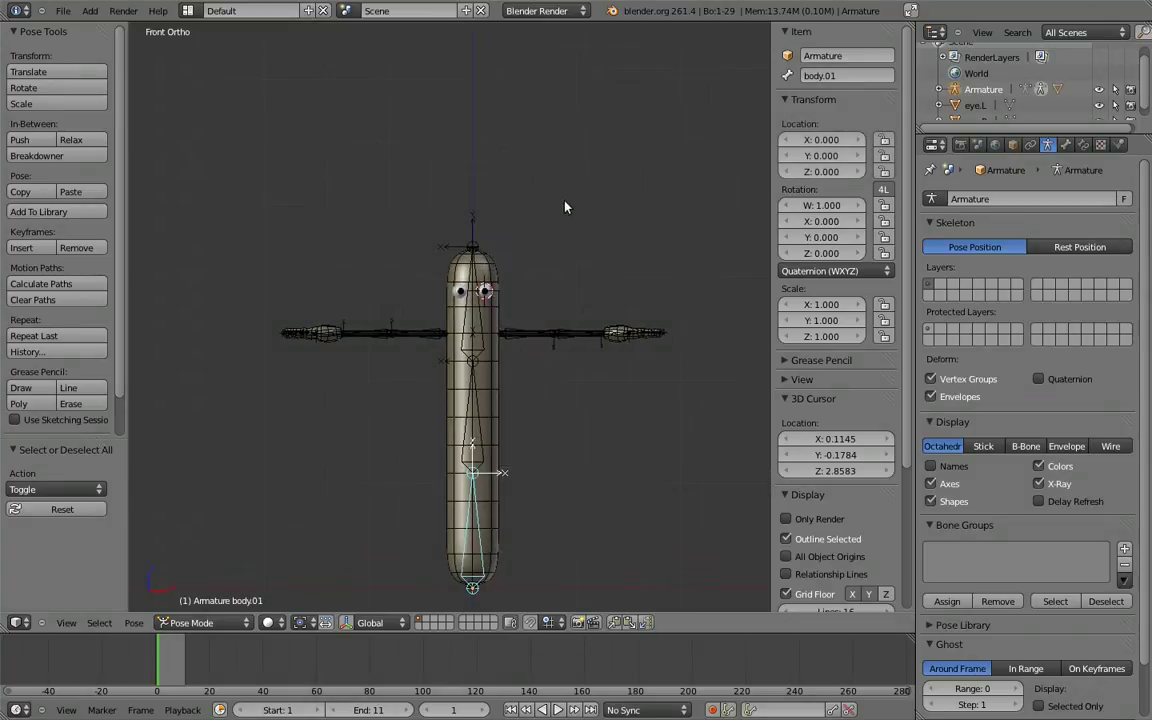
{"action": "scroll", "coordinate": [565, 207], "scroll_direction": "up", "scroll_amount": 6}
{"action": "mouse_move", "coordinate": [478, 360]}
{"action": "middle_mouse_down"}
{"action": "mouse_move", "coordinate": [545, 311]}
{"action": "mouse_move", "coordinate": [484, 281]}
{"action": "middle_mouse_up"}
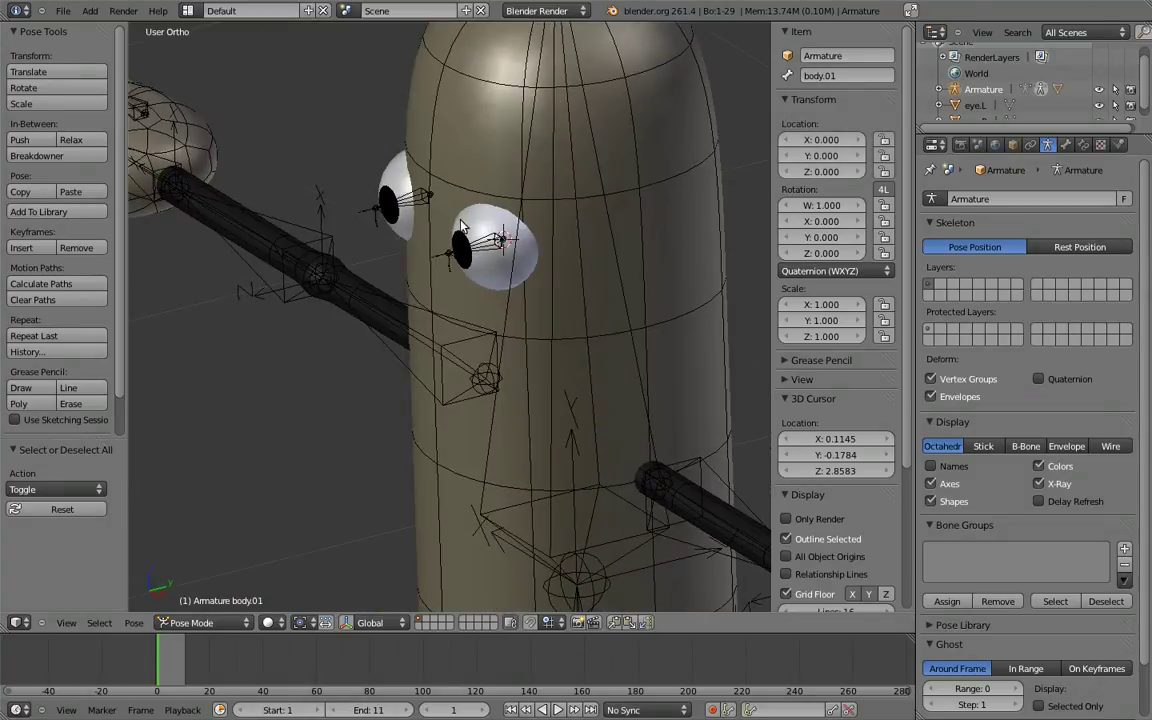
Step: Parent the left eyeball mesh to the eye.L bone
{"action": "key", "text": "ctrl+Tab"}
{"action": "right_click", "coordinate": [468, 245]}
{"action": "right_click", "coordinate": [480, 245]}
{"action": "key", "text": "ctrl+Tab"}
{"action": "key", "text": "ctrl+p"}
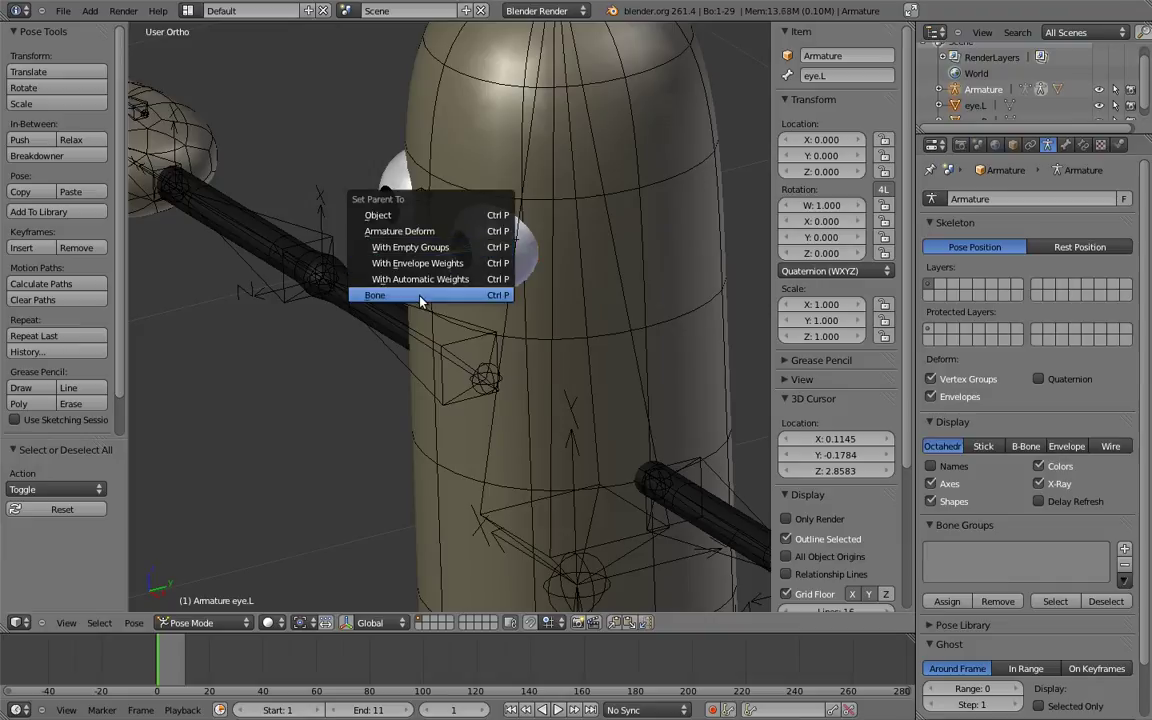
{"action": "left_click", "coordinate": [420, 295]}
{"action": "scroll", "coordinate": [420, 300], "scroll_direction": "up", "scroll_amount": 2}
{"action": "scroll", "coordinate": [450, 295], "scroll_direction": "up", "scroll_amount": 2}
Step: Parent the right eyeball mesh to the eye.R bone
{"action": "right_click", "coordinate": [475, 290]}
{"action": "right_click", "coordinate": [475, 290]}
{"action": "key", "text": "ctrl+Tab"}
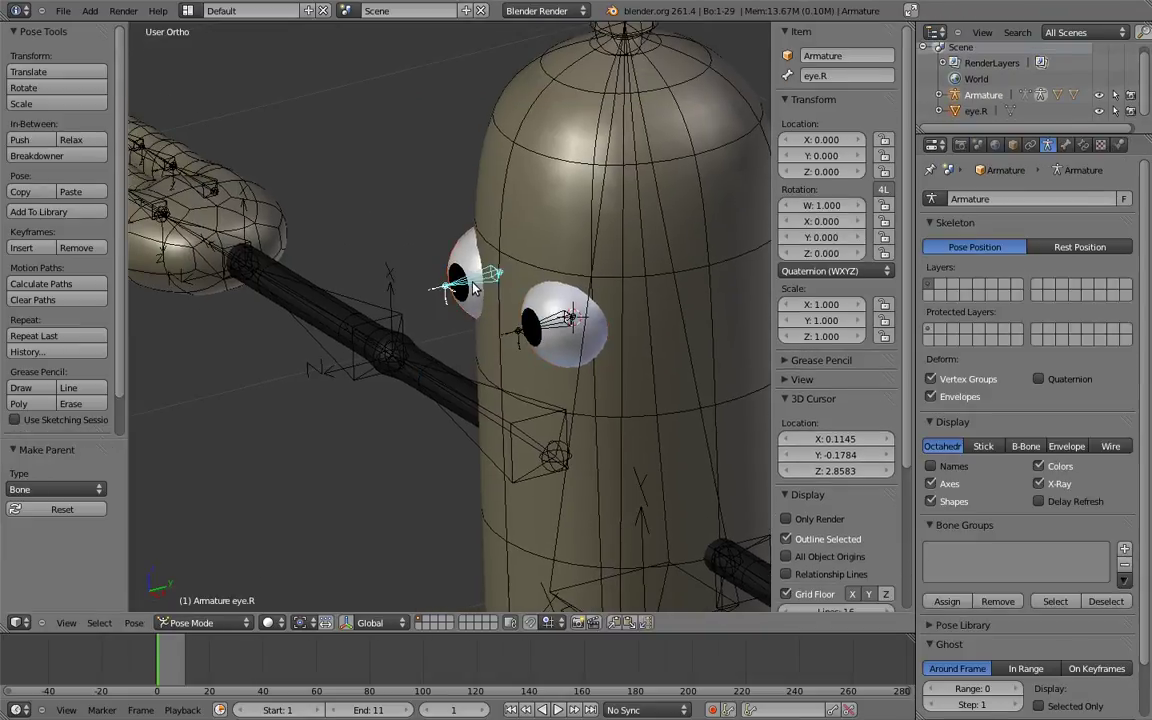
{"action": "key", "text": "ctrl+p"}
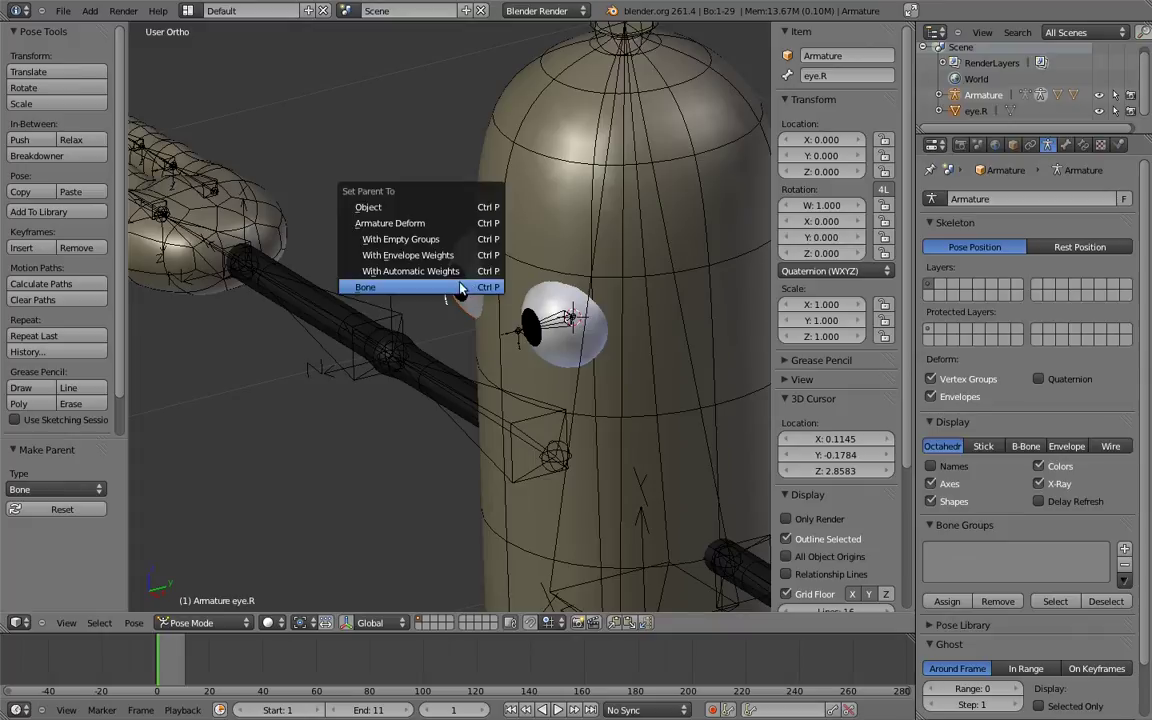
{"action": "left_click", "coordinate": [460, 288]}
{"action": "scroll", "coordinate": [489, 285], "scroll_direction": "down", "scroll_amount": 2}
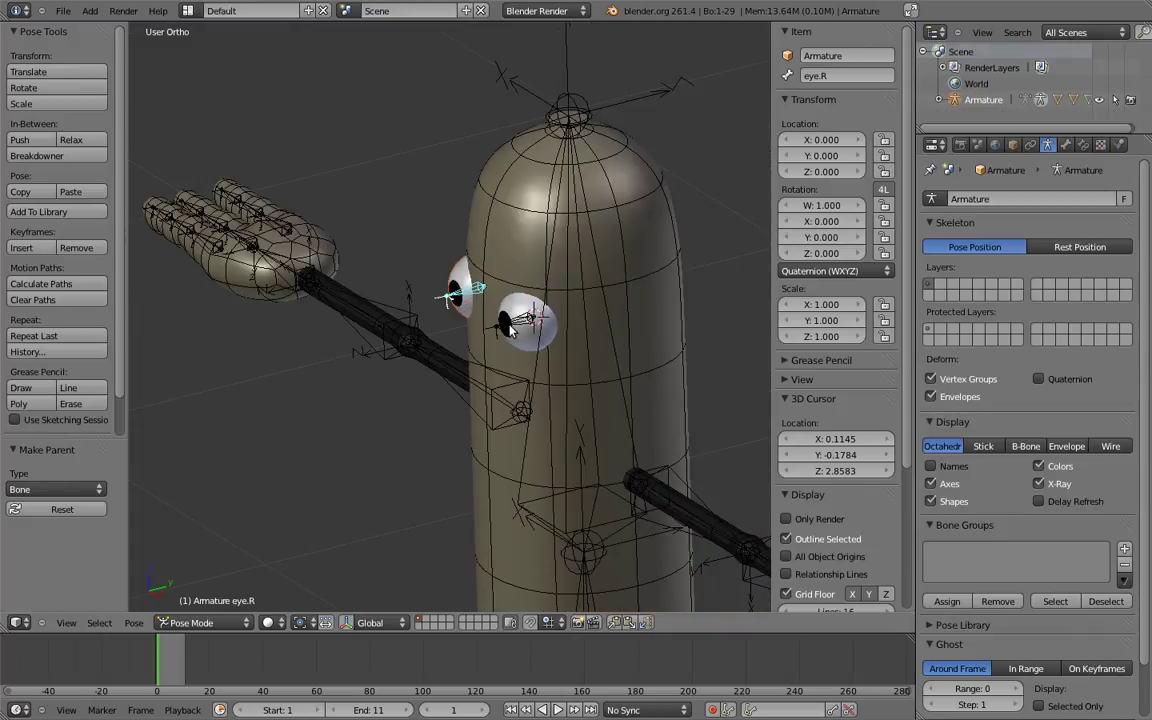
Step: Test-rotate the eye.L and eye.R bones, then cancel back to rest
{"action": "key", "text": "r"}
{"action": "key", "text": "r"}
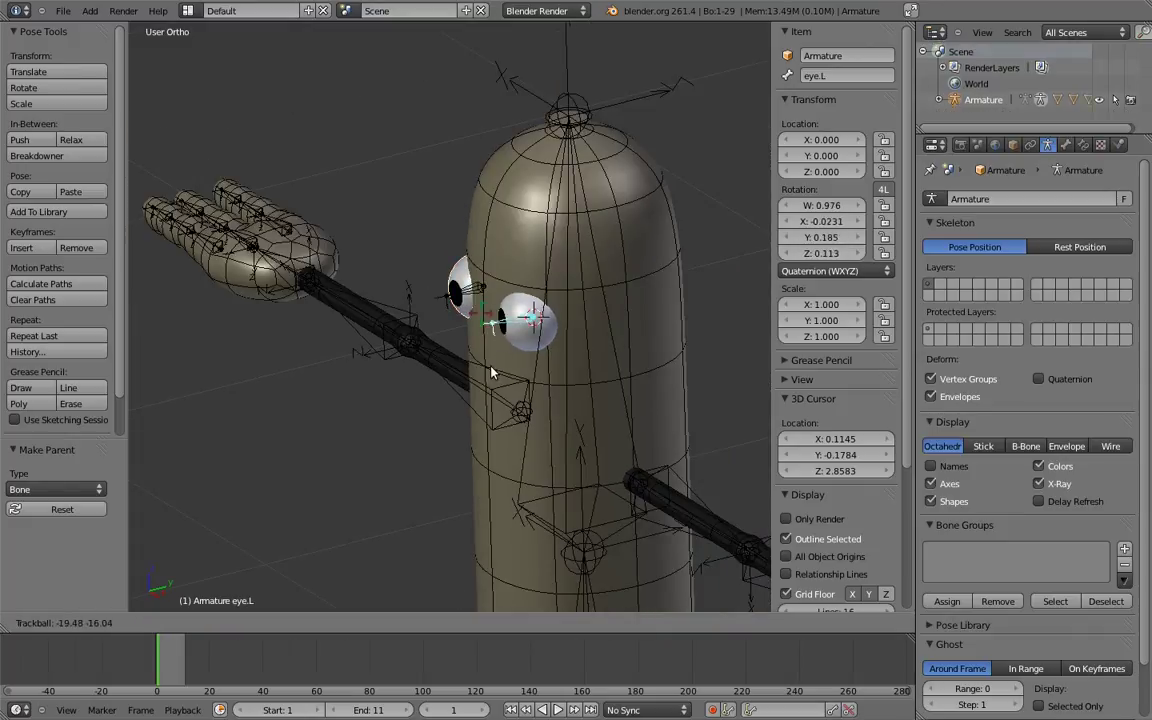
{"action": "key", "text": "Escape"}
{"action": "key", "text": "r"}
{"action": "key", "text": "r"}
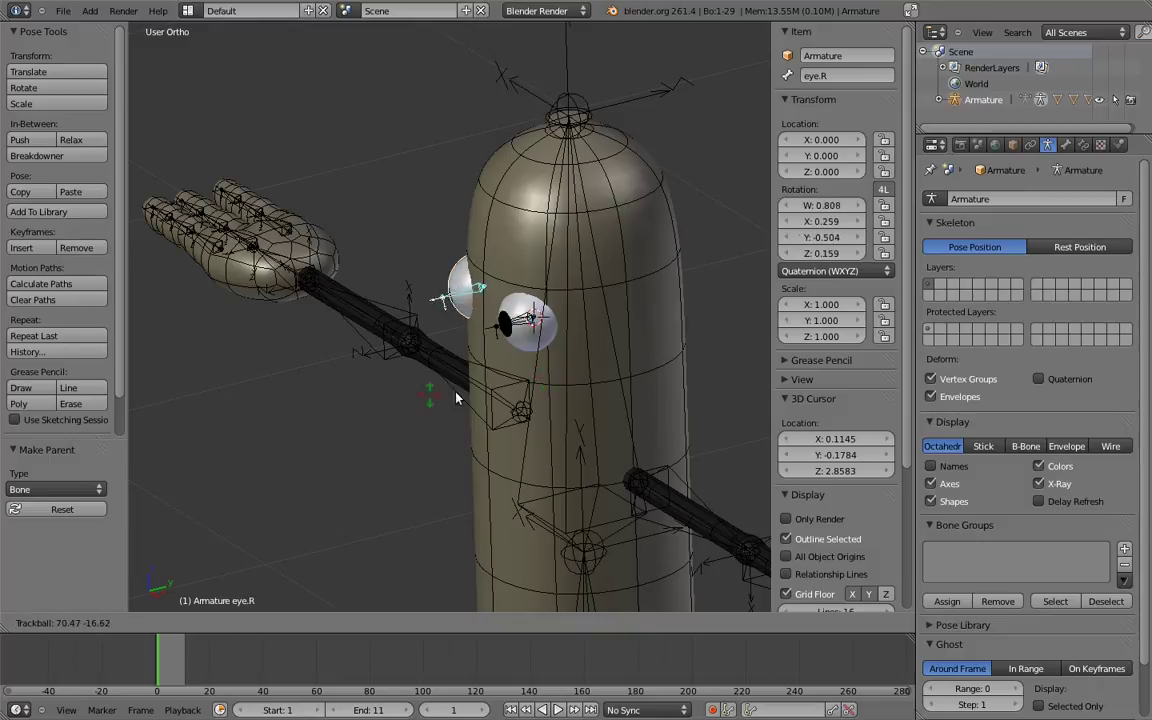
{"action": "key", "text": "Escape"}
Step: Bend the hotdog's body sideways by rotating body.03 and then body.02 (-29.738°)
{"action": "middle_click_drag", "start_coordinate": [463, 360], "coordinate": [577, 335]}
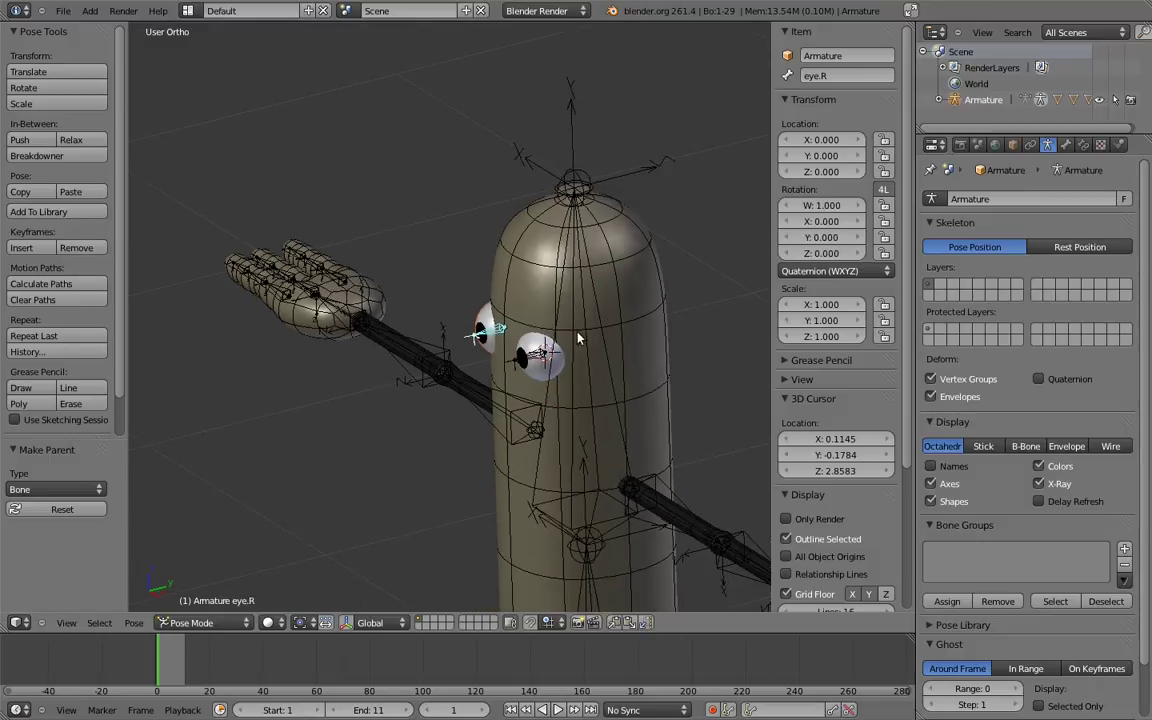
{"action": "right_click", "coordinate": [577, 335]}
{"action": "key", "text": "KP_1"}
{"action": "scroll", "coordinate": [566, 213], "scroll_direction": "down", "scroll_amount": 7}
{"action": "scroll", "coordinate": [514, 270], "scroll_direction": "up", "scroll_amount": 4}
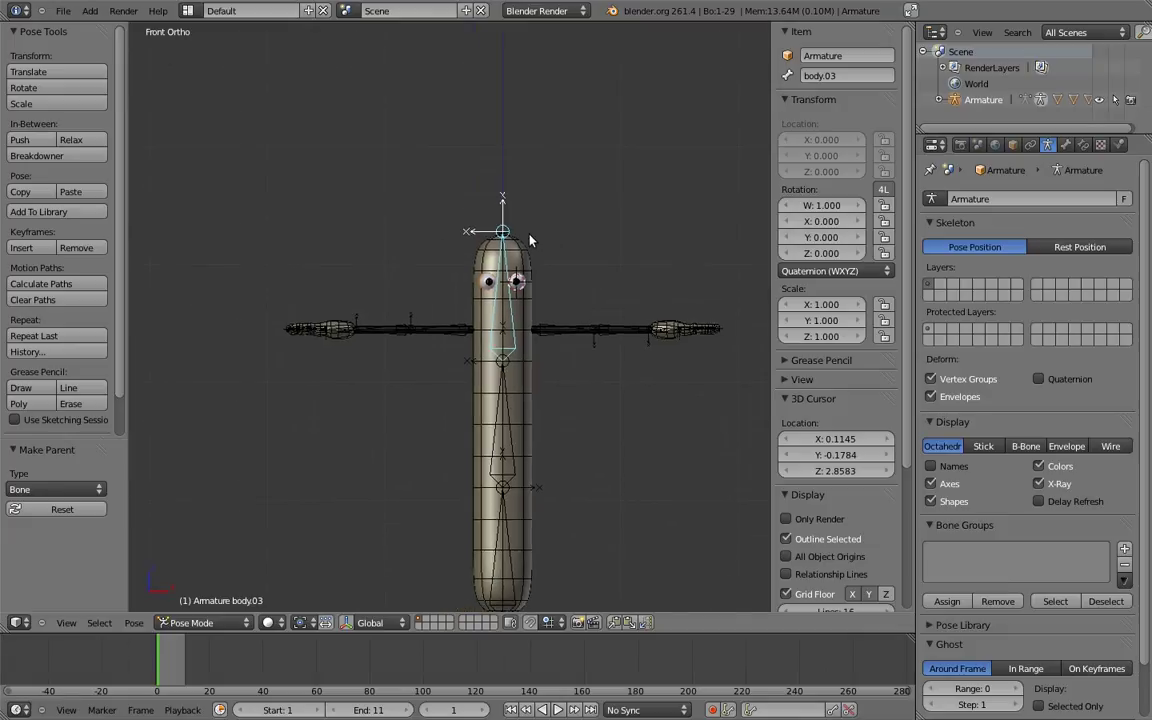
{"action": "key", "text": "r"}
{"action": "left_click_drag", "start_coordinate": [624, 295], "coordinate": [447, 232]}
{"action": "left_click", "coordinate": [447, 232]}
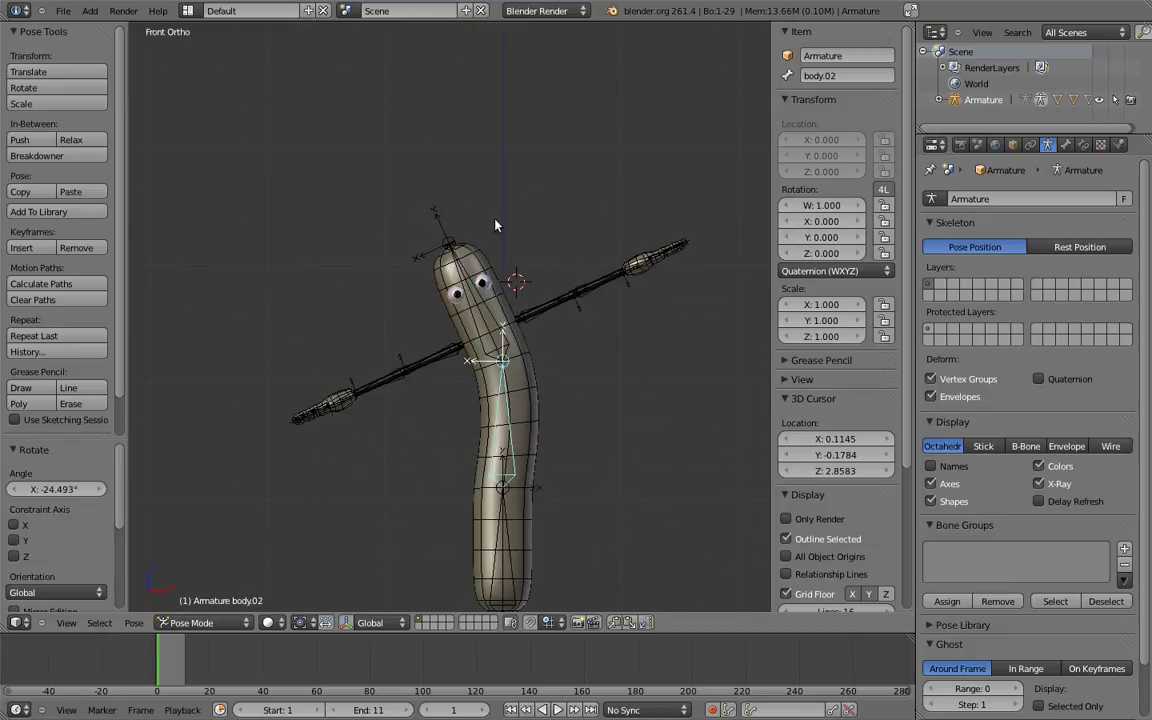
{"action": "key", "text": "r"}
{"action": "left_click", "coordinate": [337, 248]}
{"action": "scroll", "coordinate": [528, 338], "scroll_direction": "down", "scroll_amount": 3}
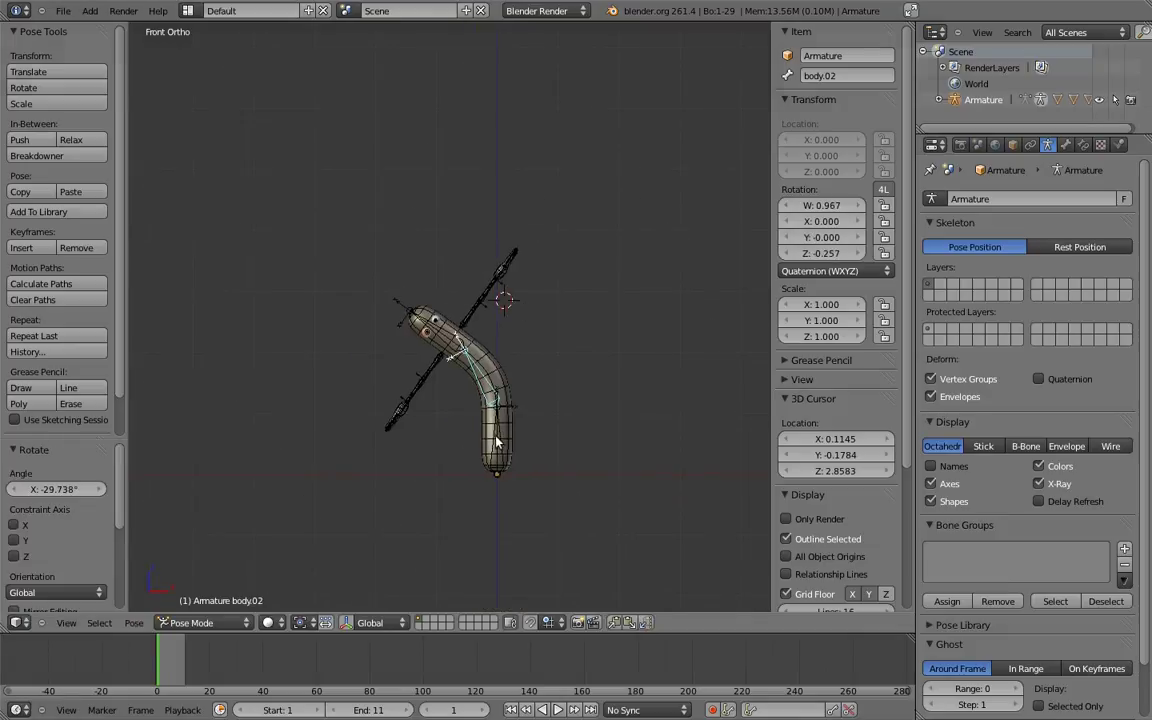